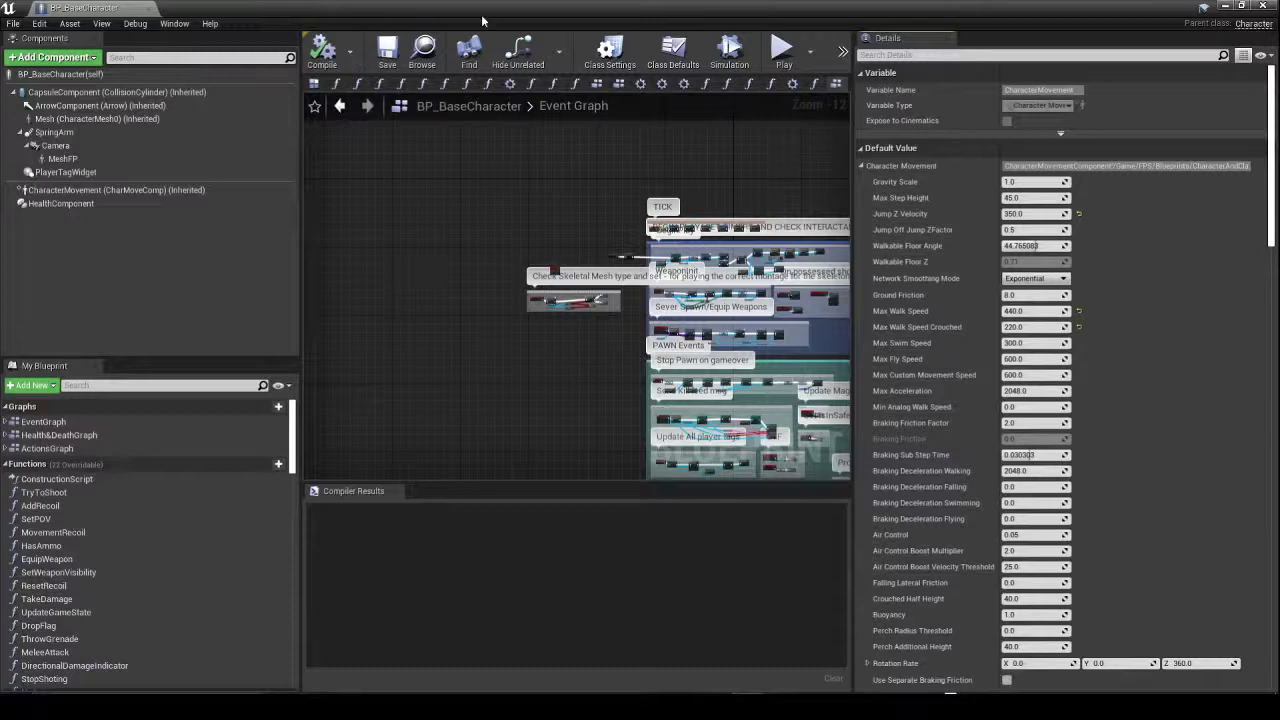
Step: Close the Find in Blueprints window, select the BP_BaseCharacter root, and move its editor window clear of the level viewport
drag(483, 20, 855, 462)
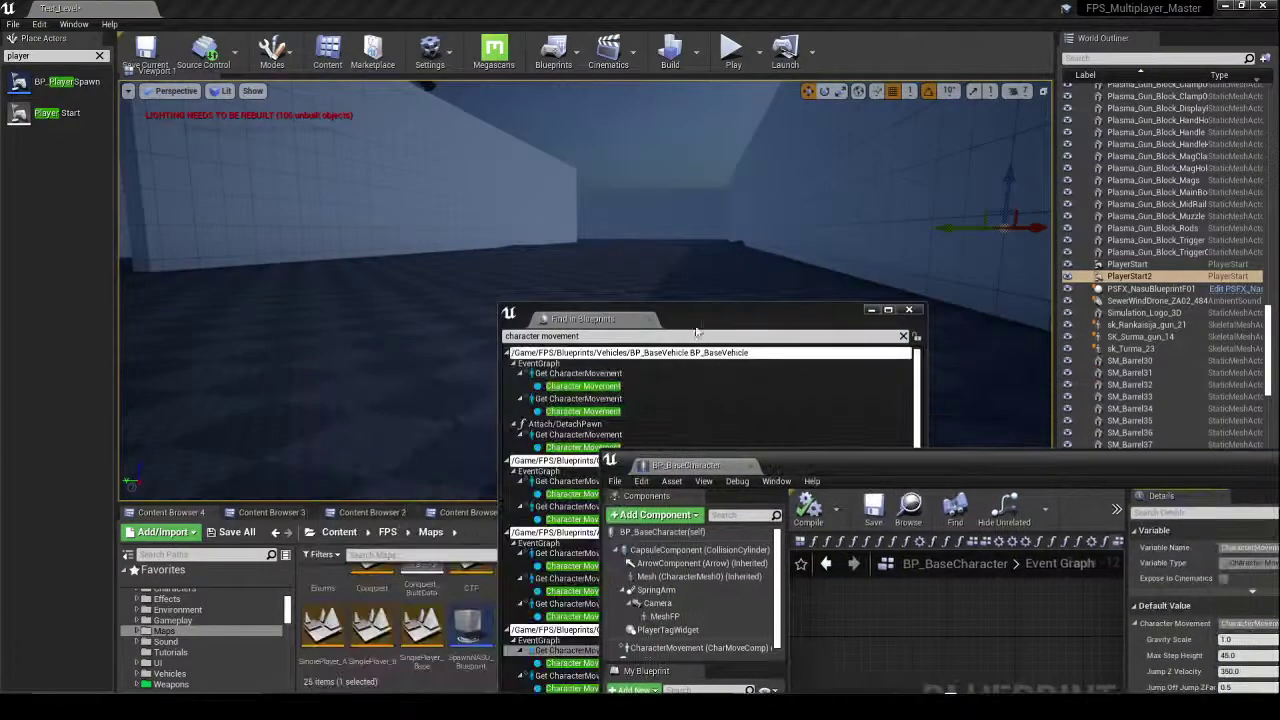
click(773, 335)
click(911, 311)
drag(957, 465, 851, 270)
scroll(830, 487, up, 5)
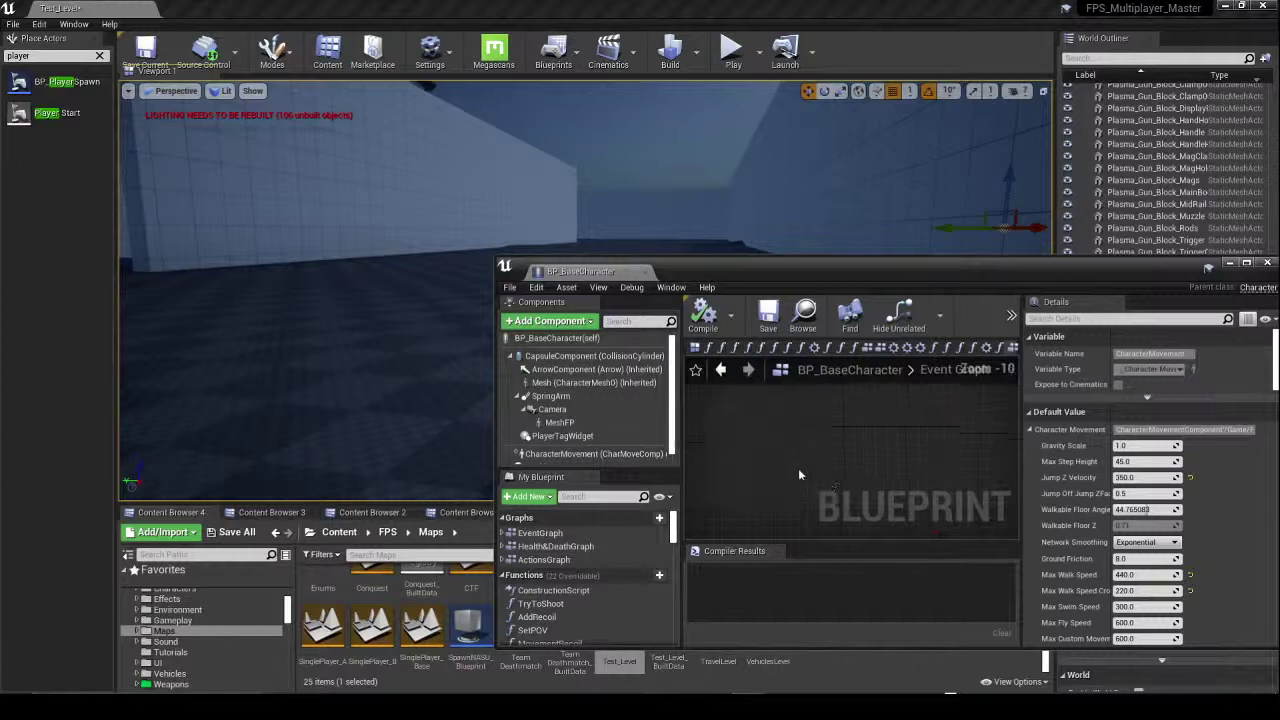
click(588, 341)
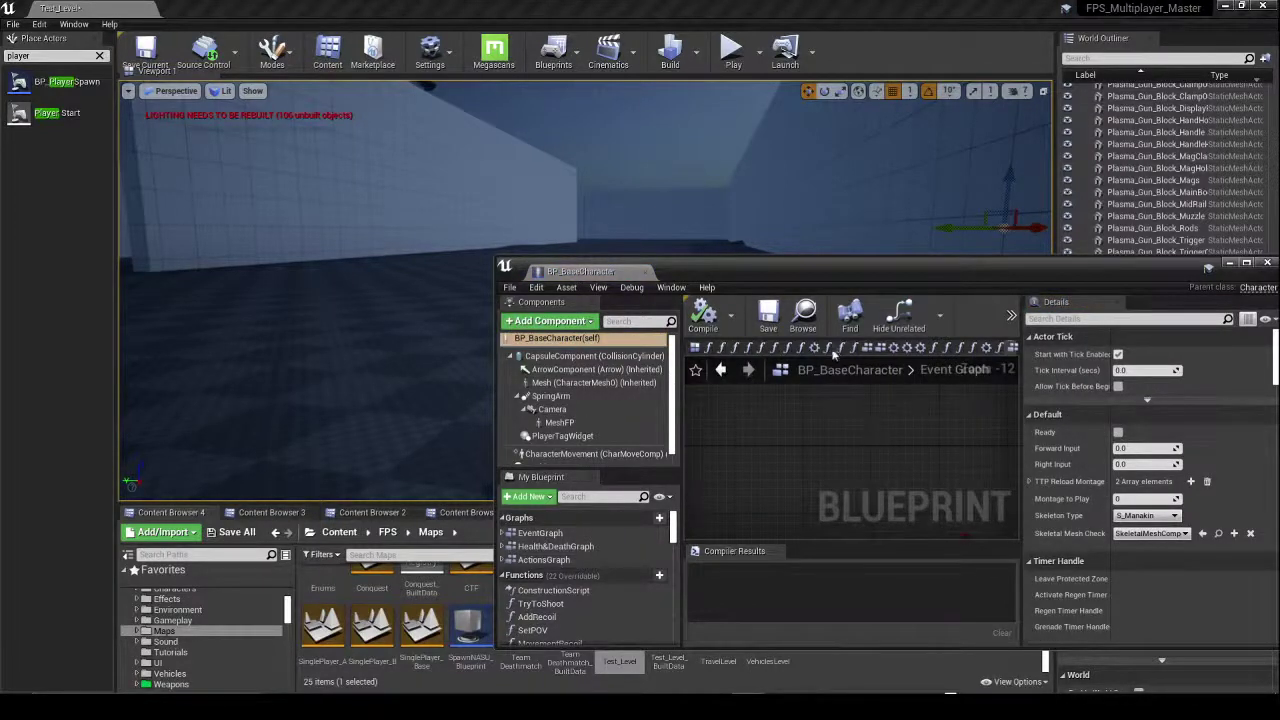
drag(790, 268, 1162, 332)
Step: Examine the test level's layout, including the NAESU Testing area and the shooting ranges
right_drag(616, 350, 622, 324)
right_drag(660, 410, 605, 157)
scroll(484, 233, up, 5)
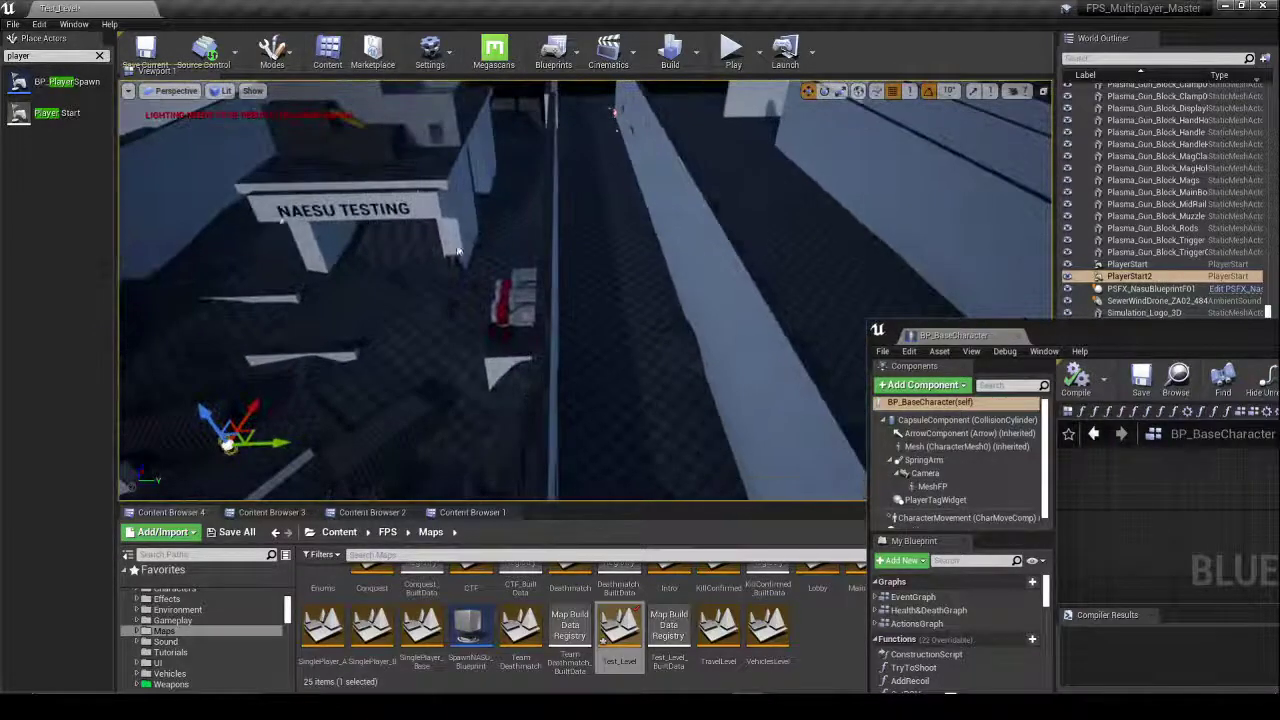
right_drag(700, 186, 553, 213)
mouse_move(672, 242)
right_down()
mouse_move(730, 226)
mouse_move(658, 232)
right_up()
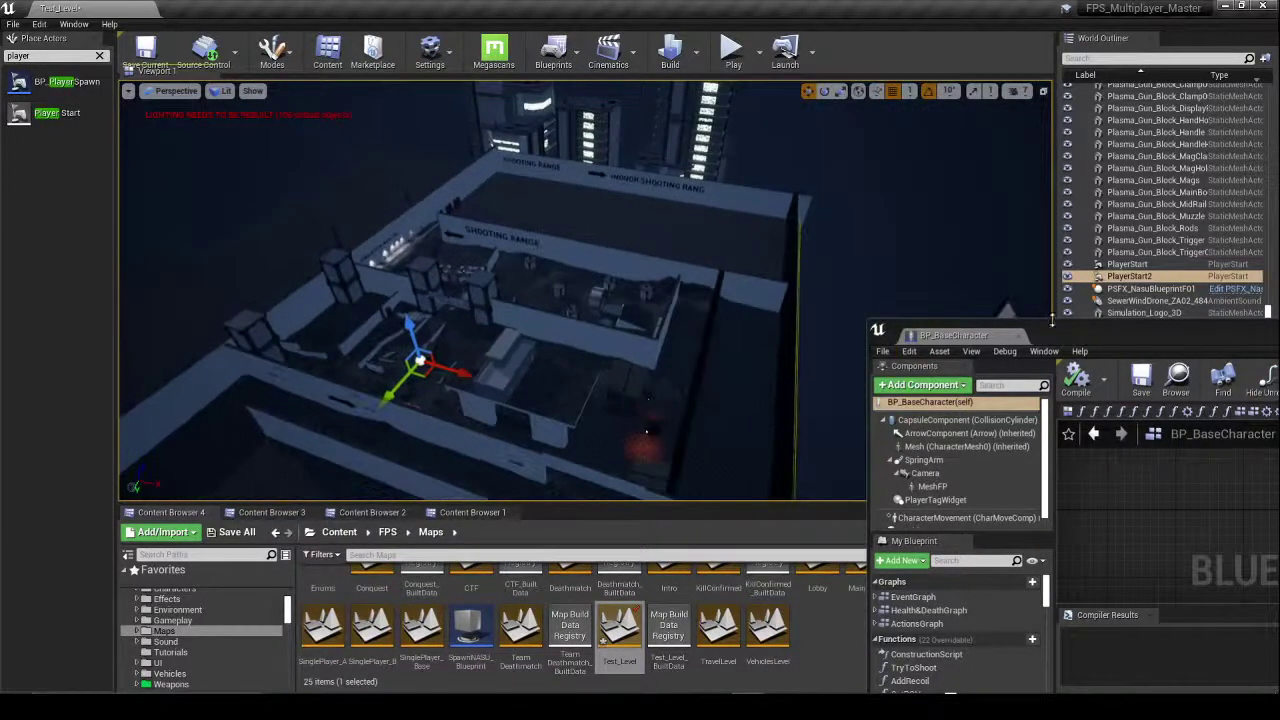
drag(1051, 320, 1051, 424)
right_drag(760, 300, 351, 179)
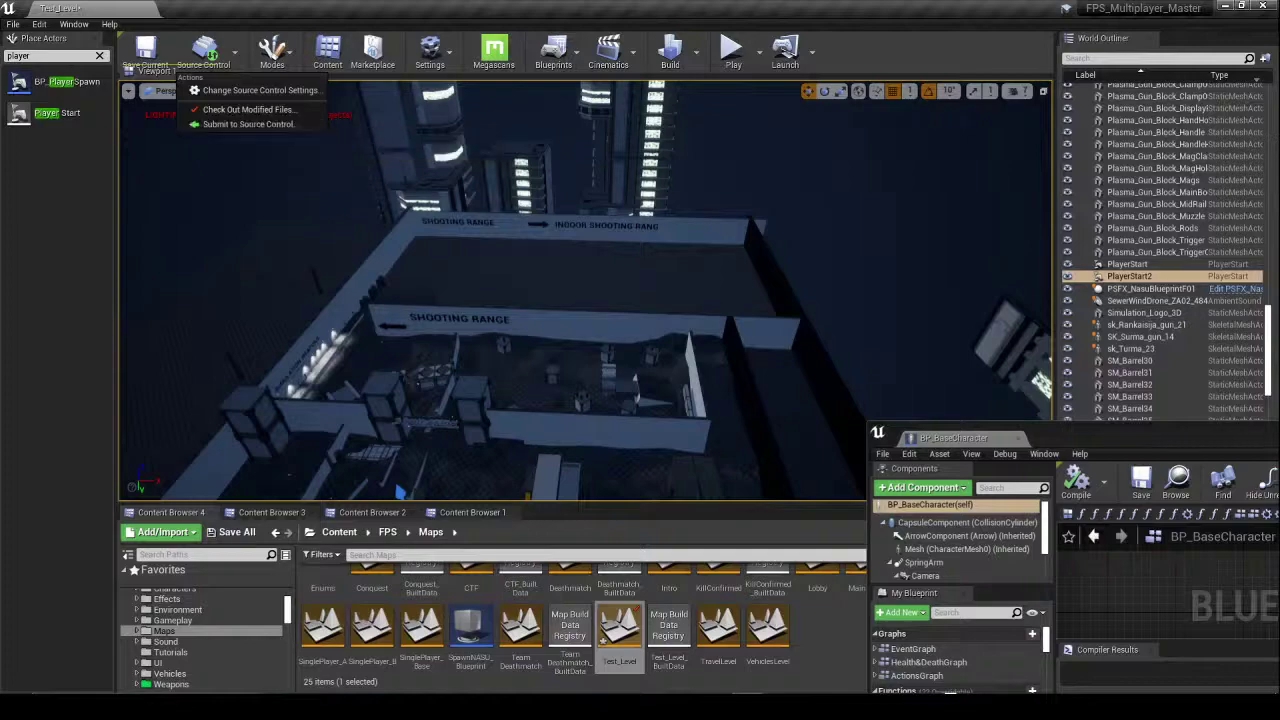
right_drag(585, 290, 410, 318)
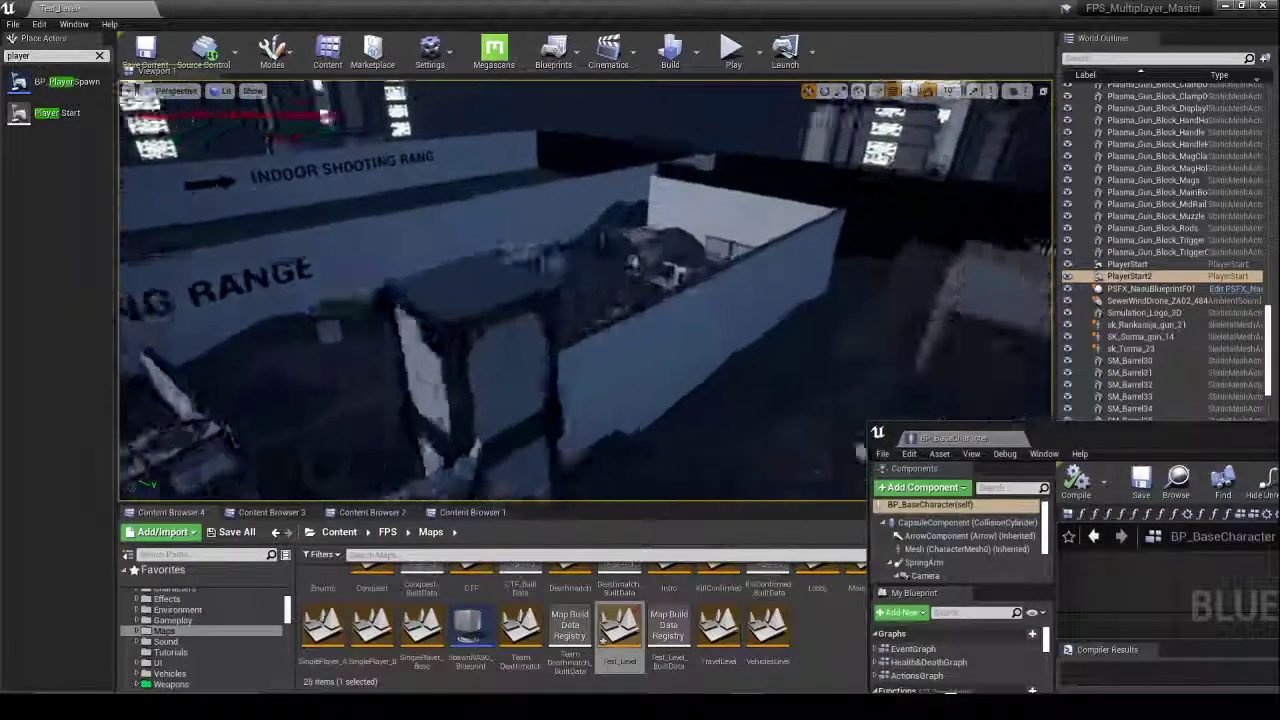
right_drag(425, 230, 710, 192)
Step: Filter the BP_BaseCharacter details by "def", select its ArrowComponent, and close the blueprint editor
drag(1040, 432, 632, 217)
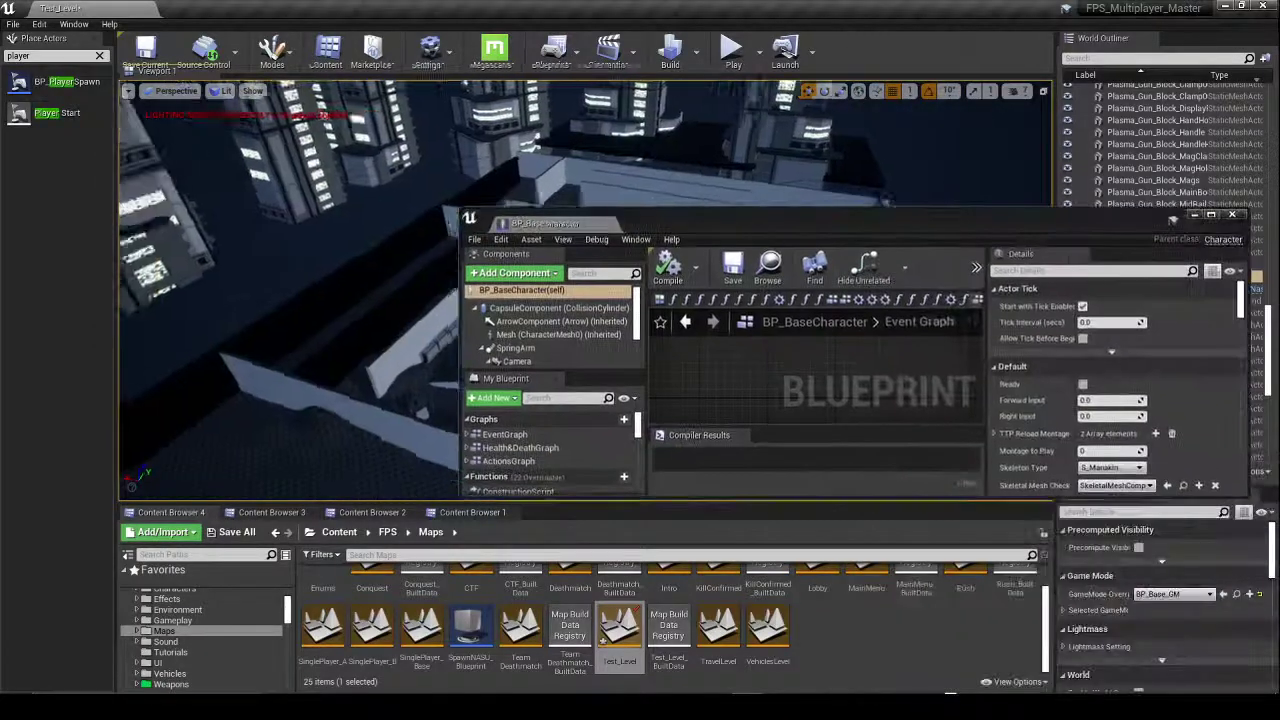
click(1021, 270)
text(def)
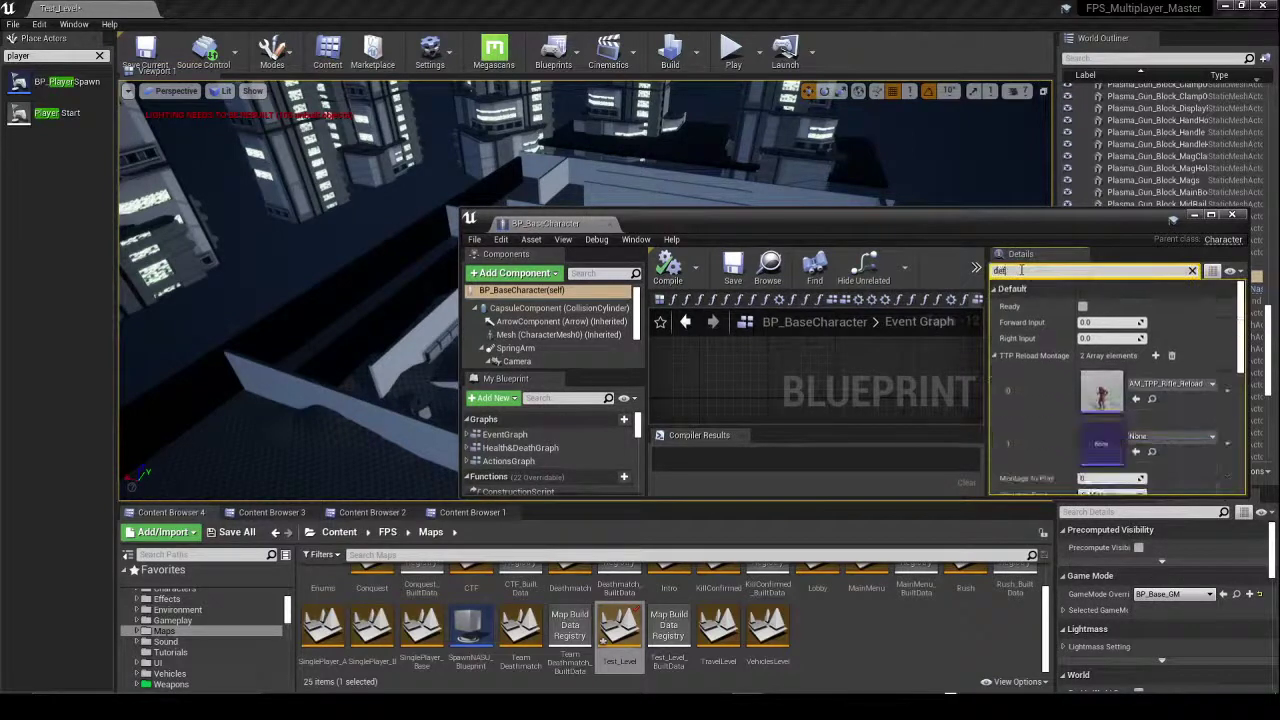
click(545, 321)
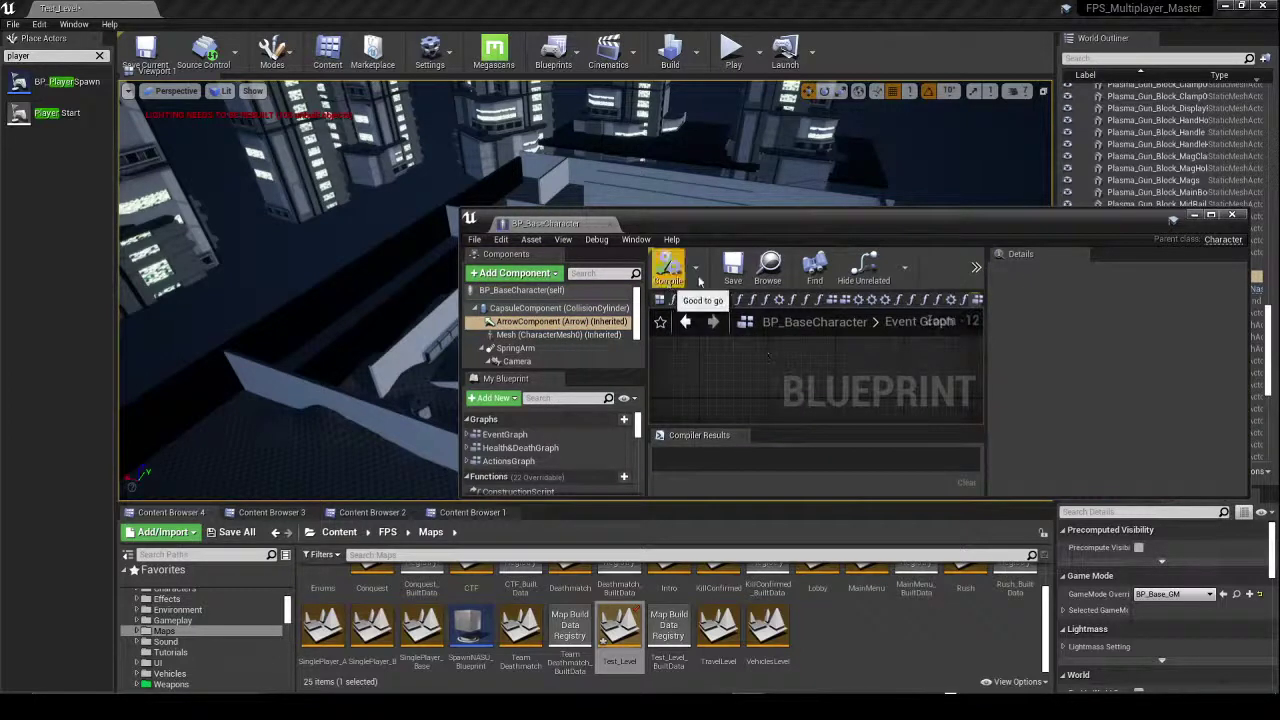
click(1243, 215)
Step: Reload Test_Level from the Maps folder, saving the listed modified AI pawn blueprints and level first
mouse_move(714, 372)
right_down()
mouse_move(700, 376)
mouse_move(714, 380)
right_up()
alt+drag(713, 378, 723, 416)
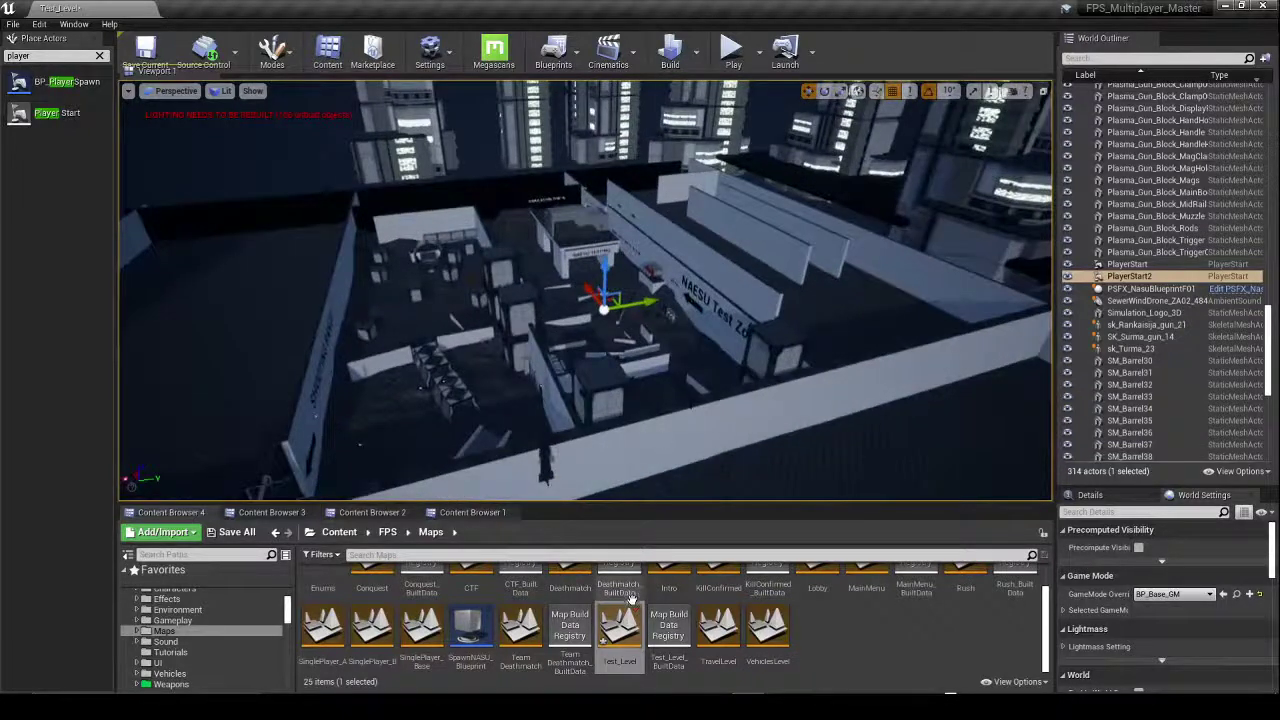
double_click(622, 627)
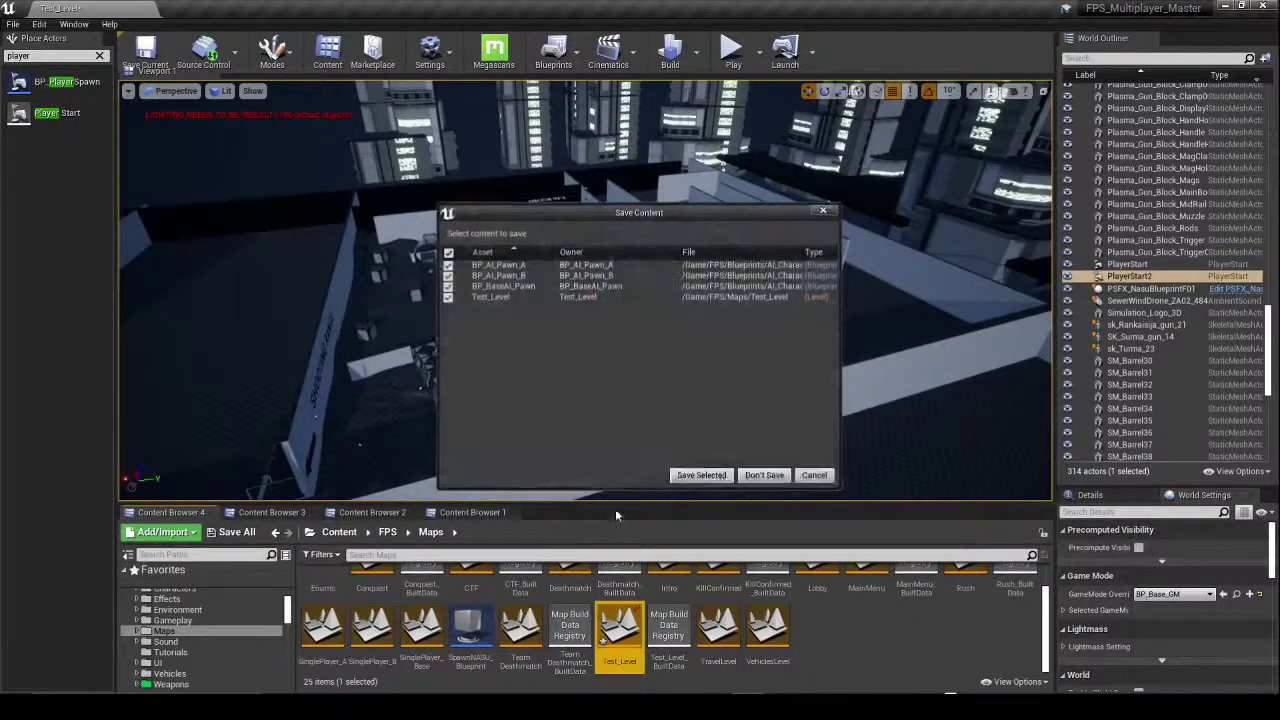
click(700, 475)
click(808, 475)
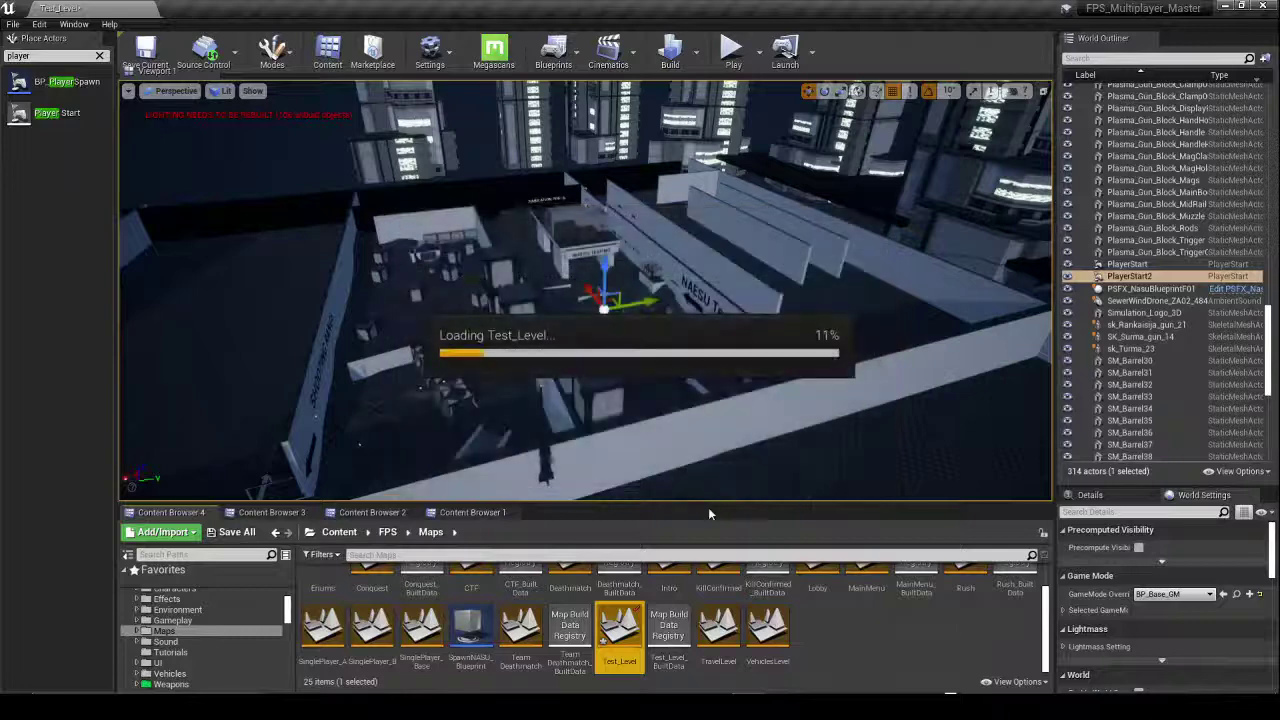
click(805, 398)
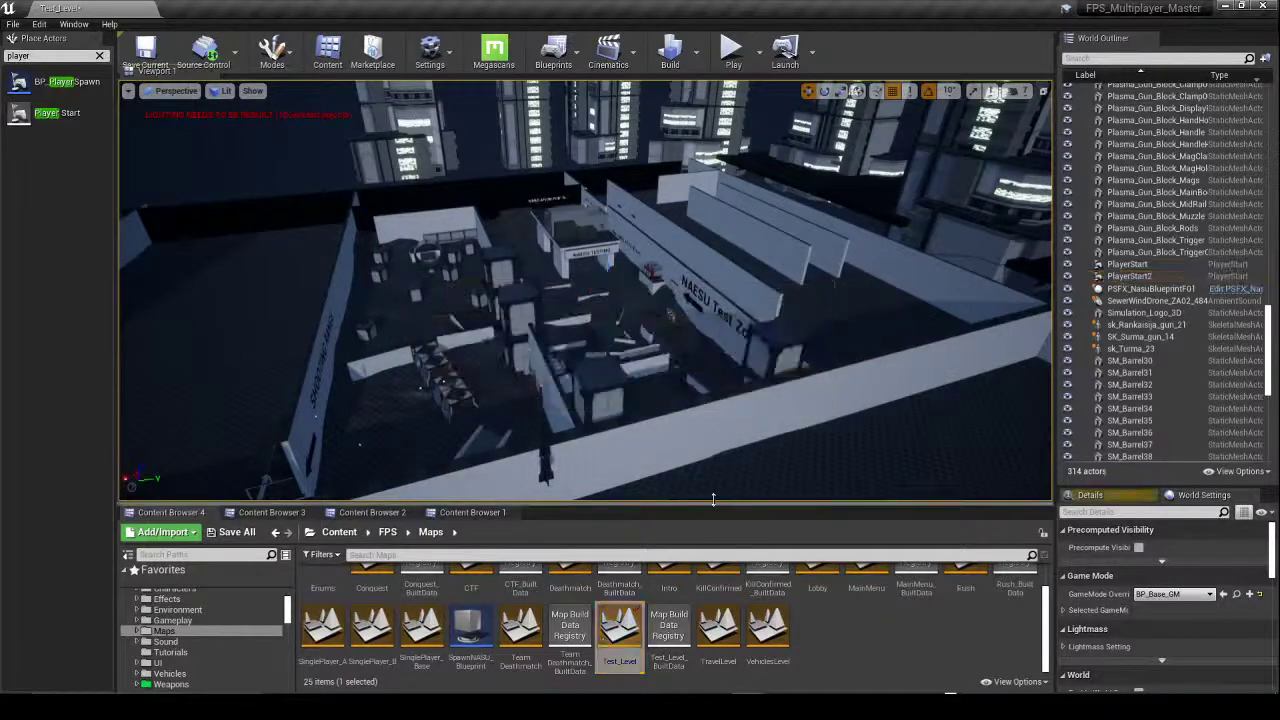
Step: Enlarge the level viewport and inspect the low barriers and gate in the NAESU Testing area up close
drag(713, 503, 713, 622)
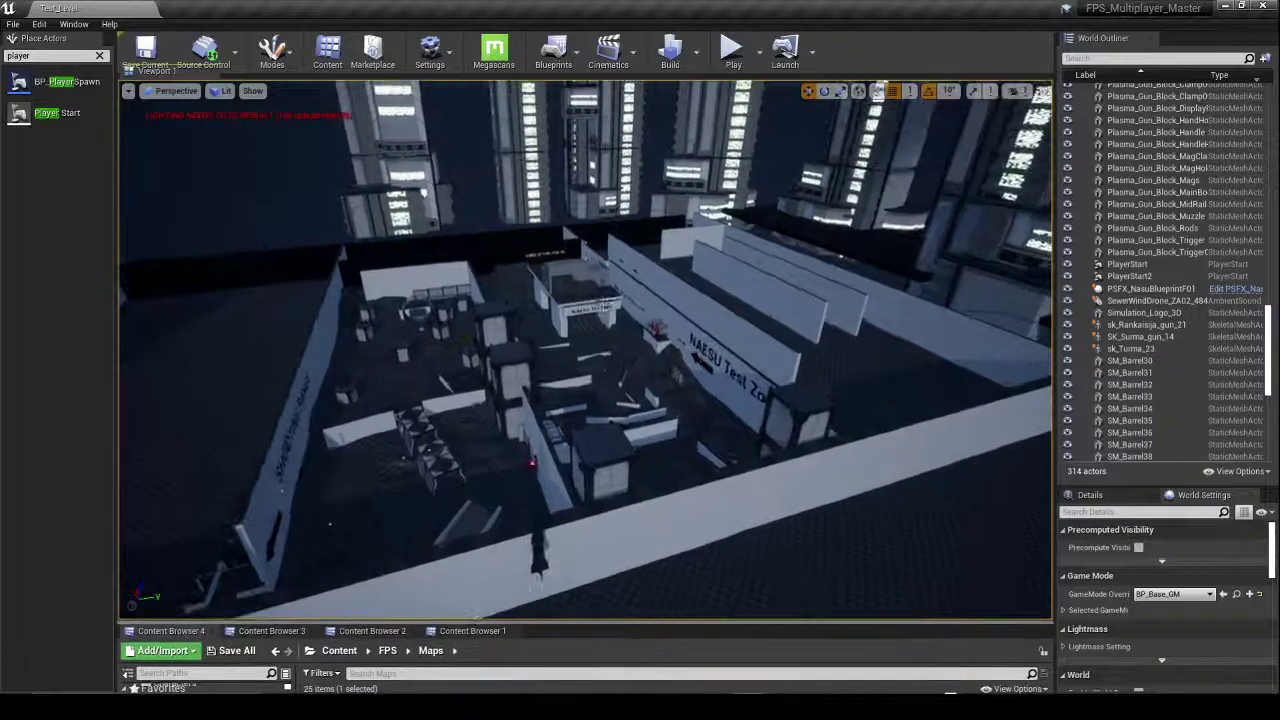
key(w)
right_drag(586, 350, 540, 380)
key(s)
mouse_move(661, 389)
right_down()
mouse_move(560, 389)
mouse_move(673, 389)
mouse_move(630, 398)
mouse_move(652, 372)
right_up()
key(s)
key(w)
key(w)
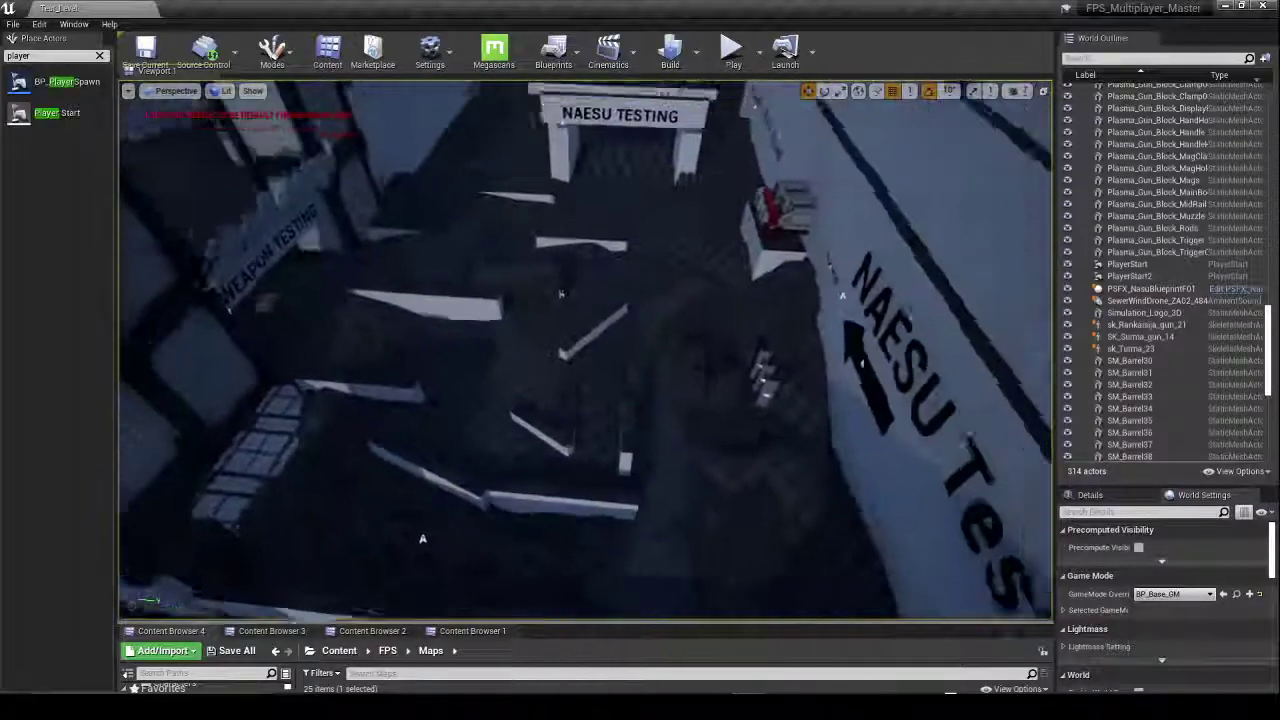
right_drag(561, 293, 477, 509)
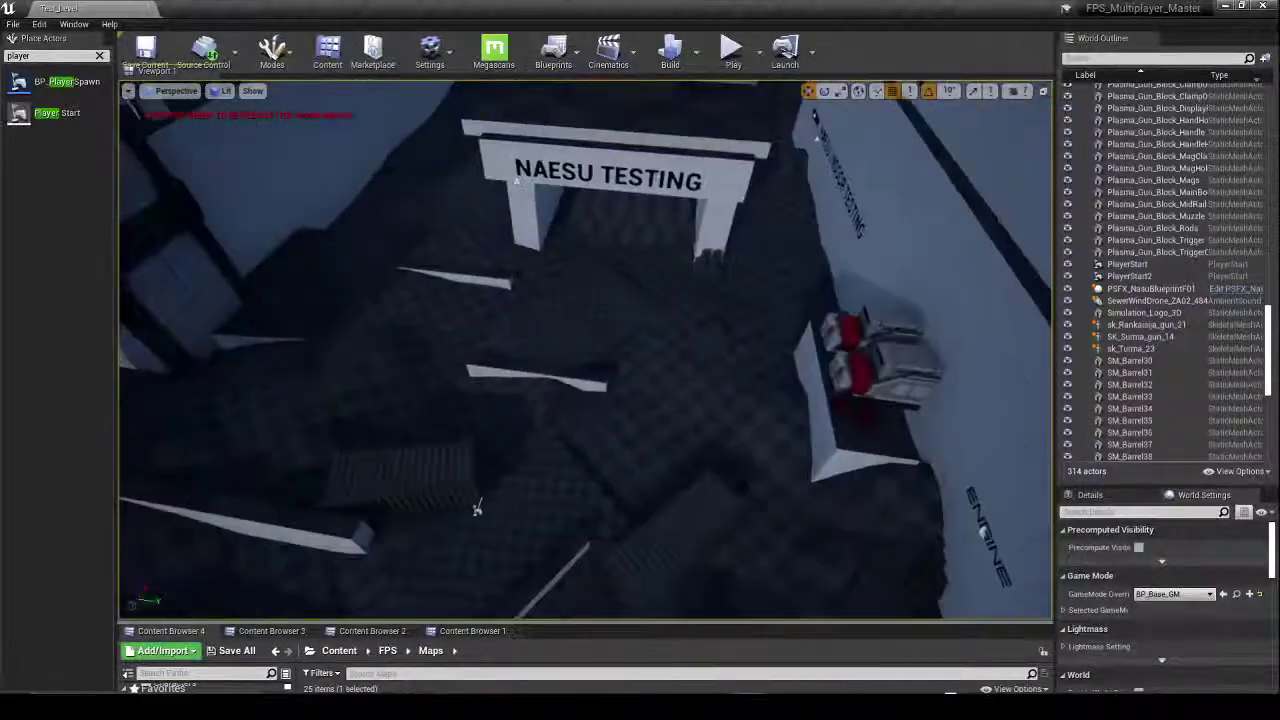
Step: Select the shipping container in front of the NAESU Testing gate and frame it in the viewport
click(402, 472)
key(f)
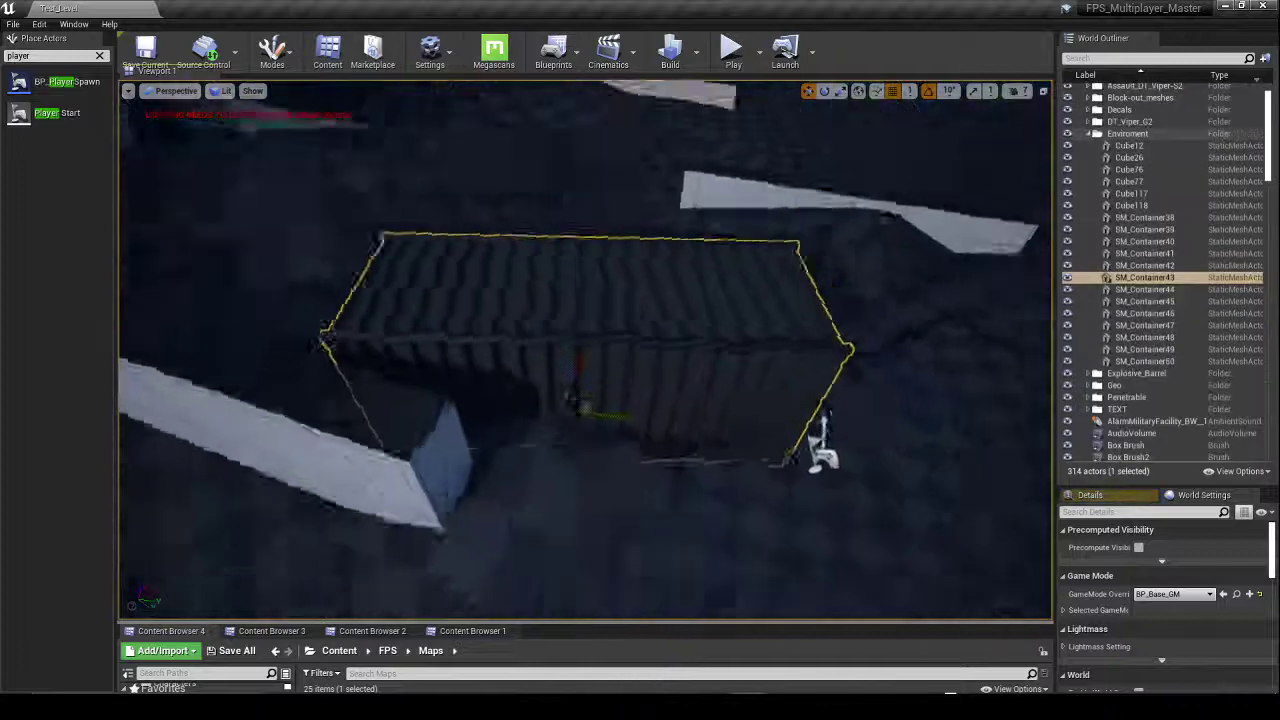
alt+drag(450, 400, 401, 344)
Step: Survey the shooting range, the crate area, and the walled corridors around the NAESU indoor testing zone
right_drag(401, 344, 545, 415)
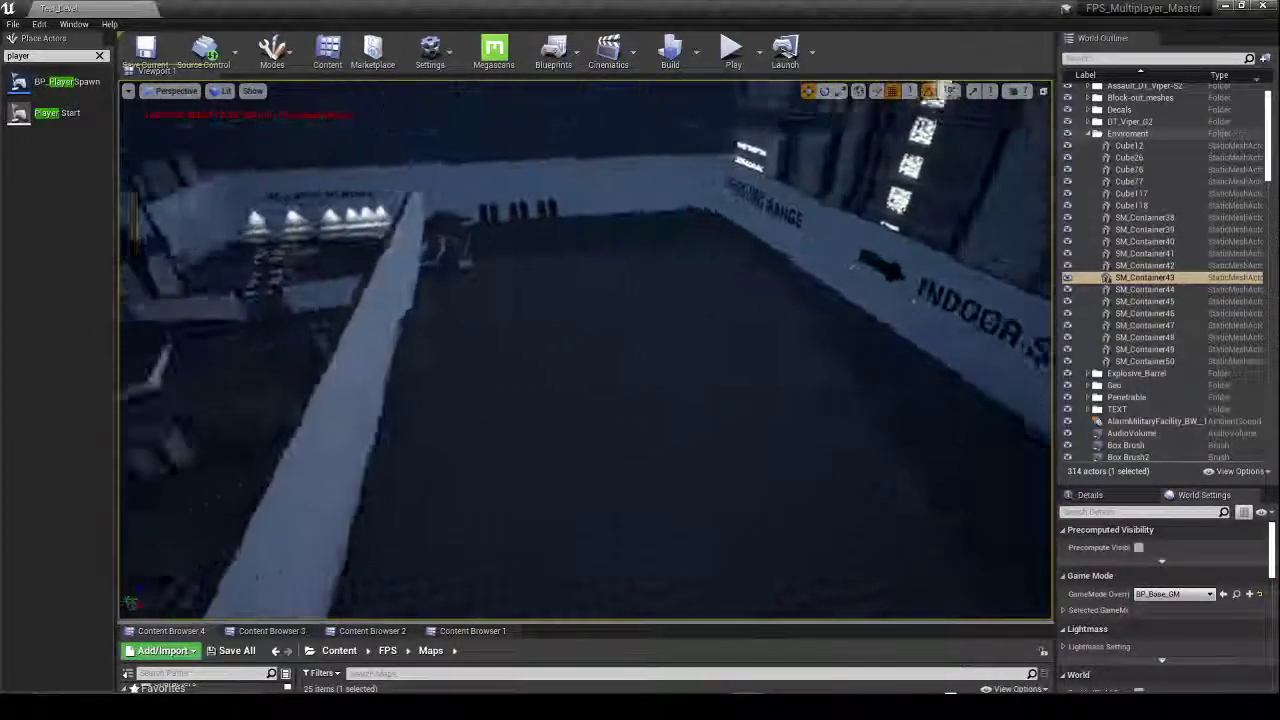
mouse_move(643, 377)
right_down()
mouse_move(585, 362)
mouse_move(648, 376)
right_up()
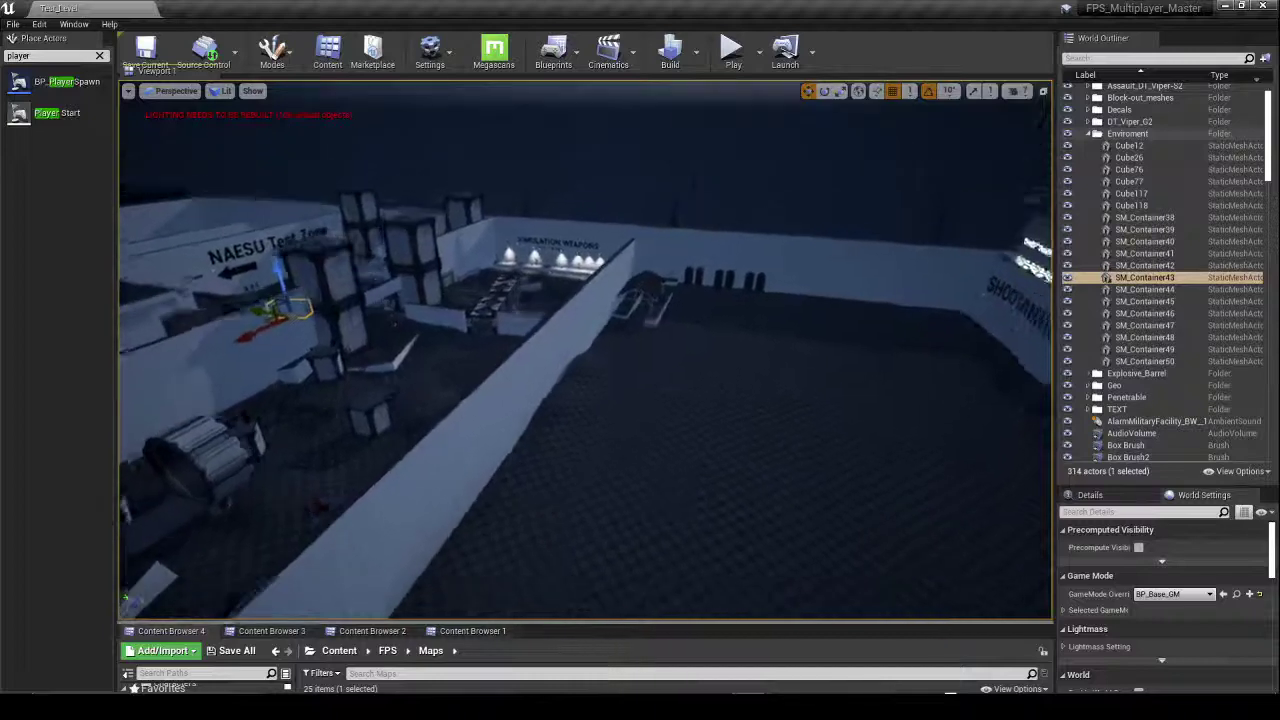
right_drag(475, 413, 533, 418)
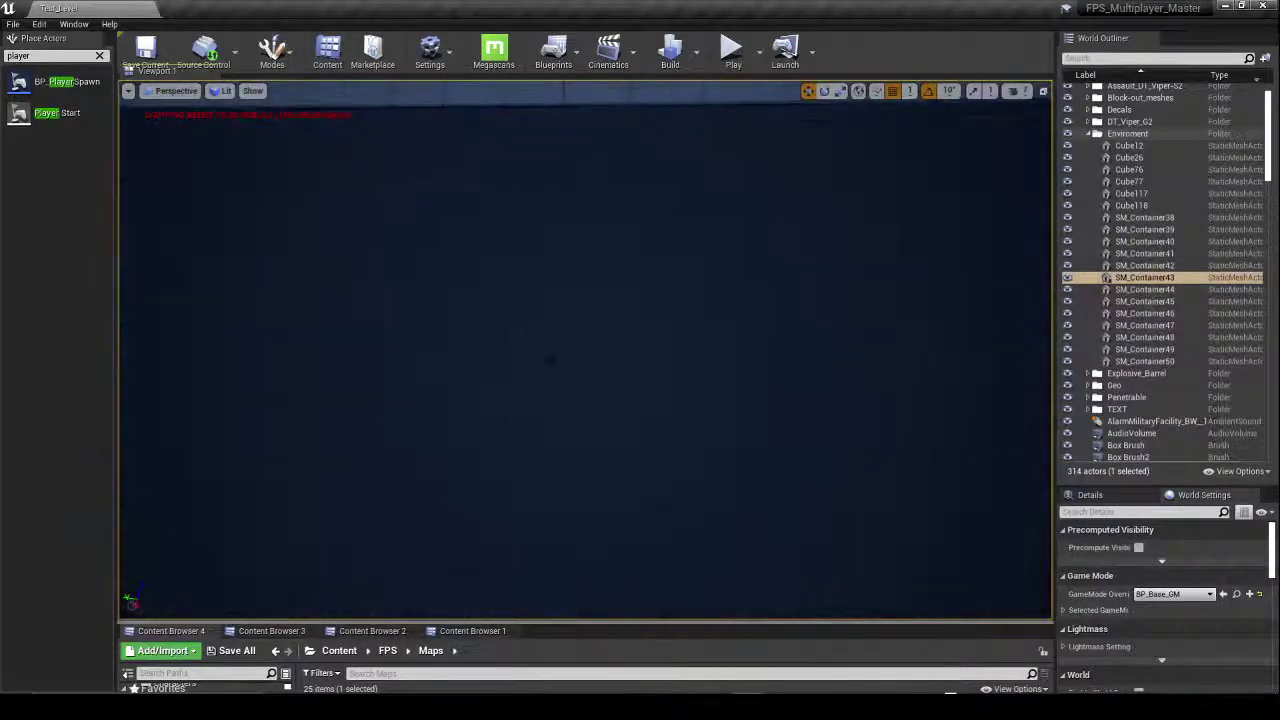
right_drag(457, 347, 424, 347)
mouse_move(600, 318)
right_down()
mouse_move(633, 322)
mouse_move(588, 311)
right_up()
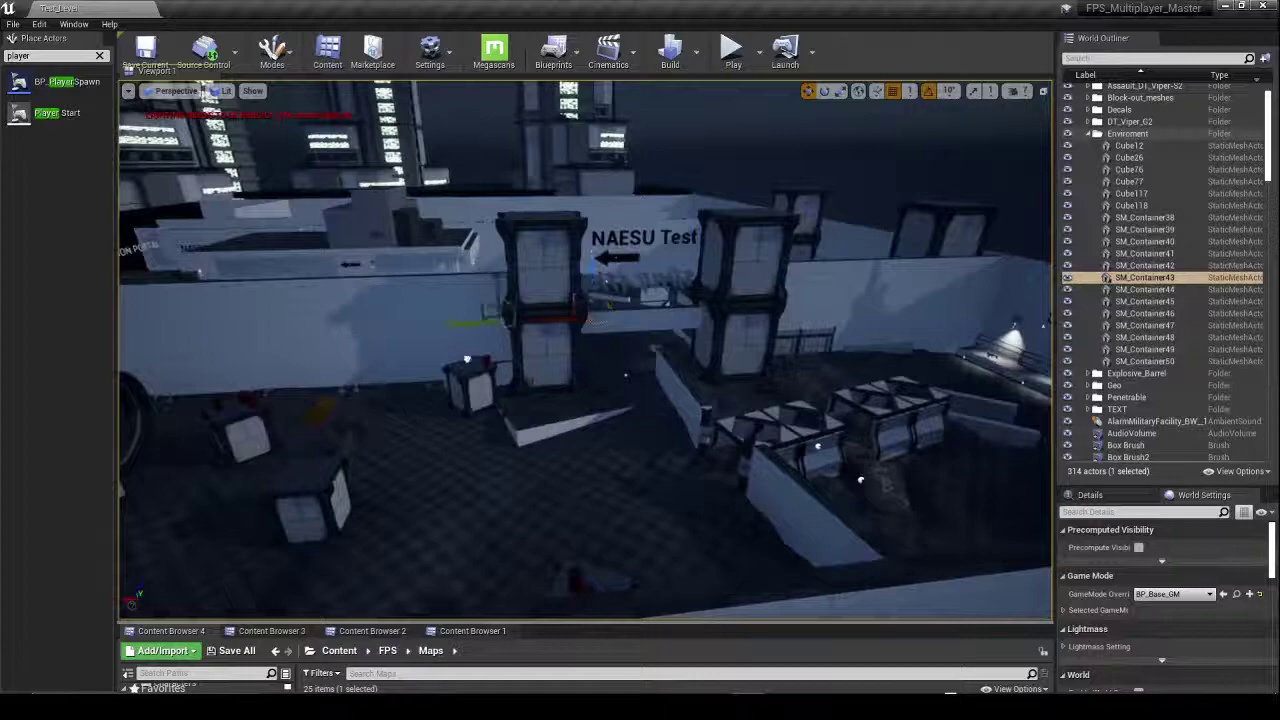
key(ctrl+z)
right_drag(422, 373, 328, 368)
right_drag(590, 370, 590, 382)
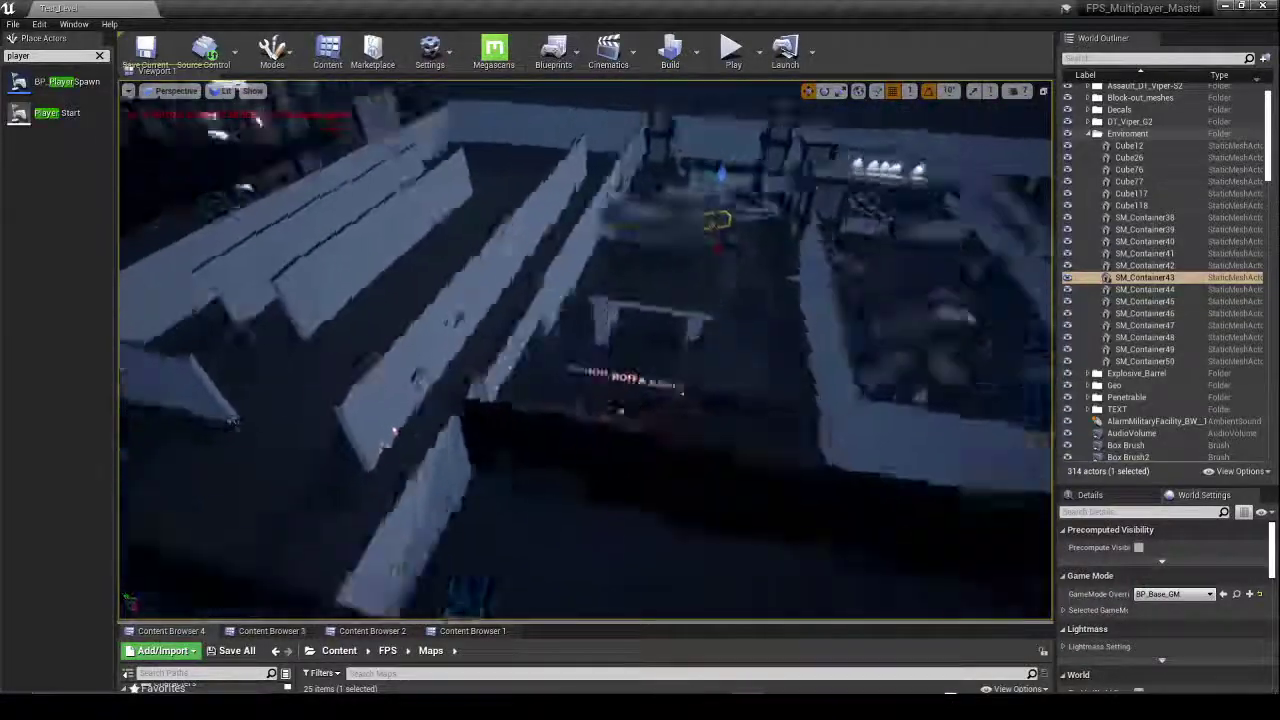
right_drag(490, 322, 489, 330)
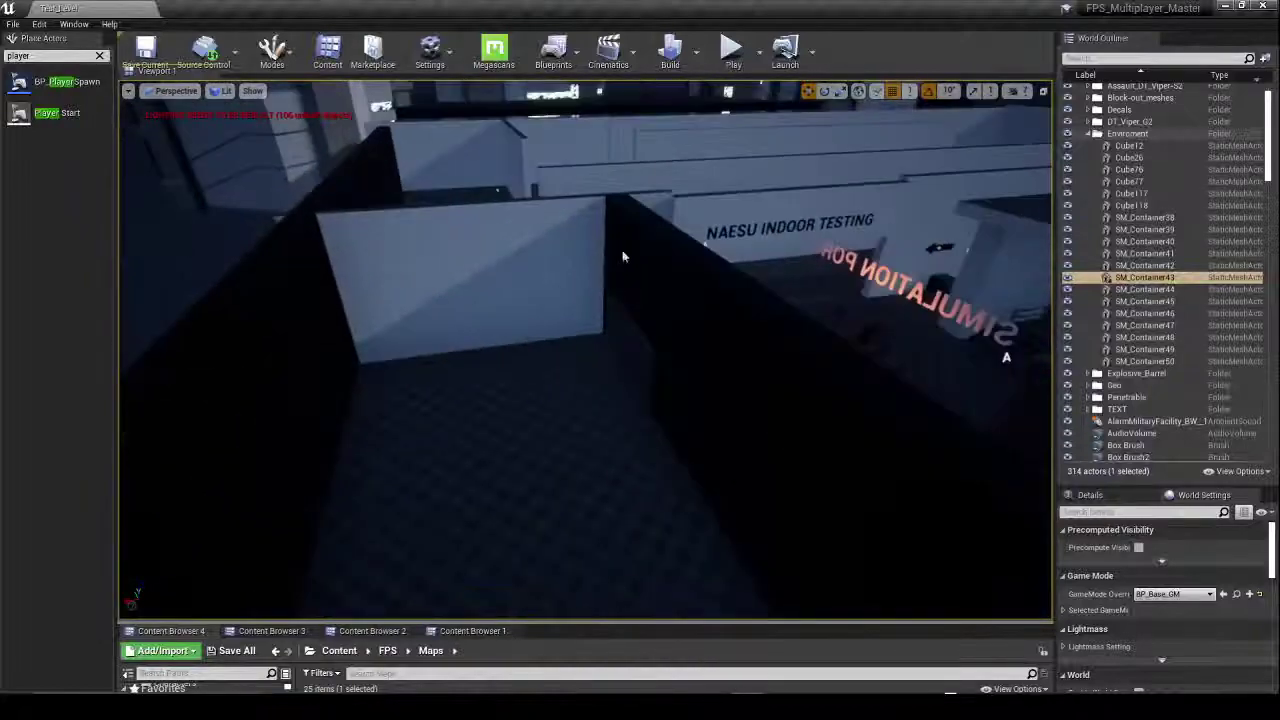
Step: Add a cross wall in the indoor testing area by duplicating an existing wall, rotating it 90 degrees, and fitting it between the parallel walls
right_drag(622, 257, 622, 257)
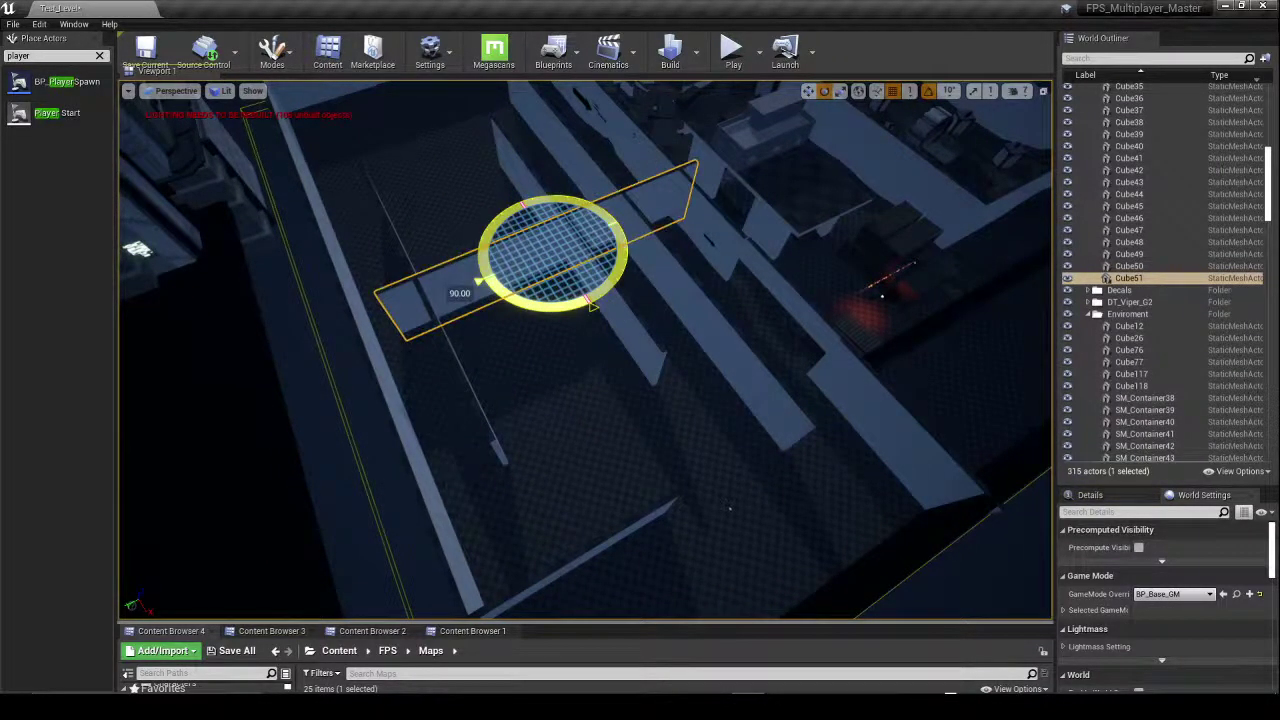
drag(593, 305, 593, 305)
key(w)
right_drag(743, 311, 743, 311)
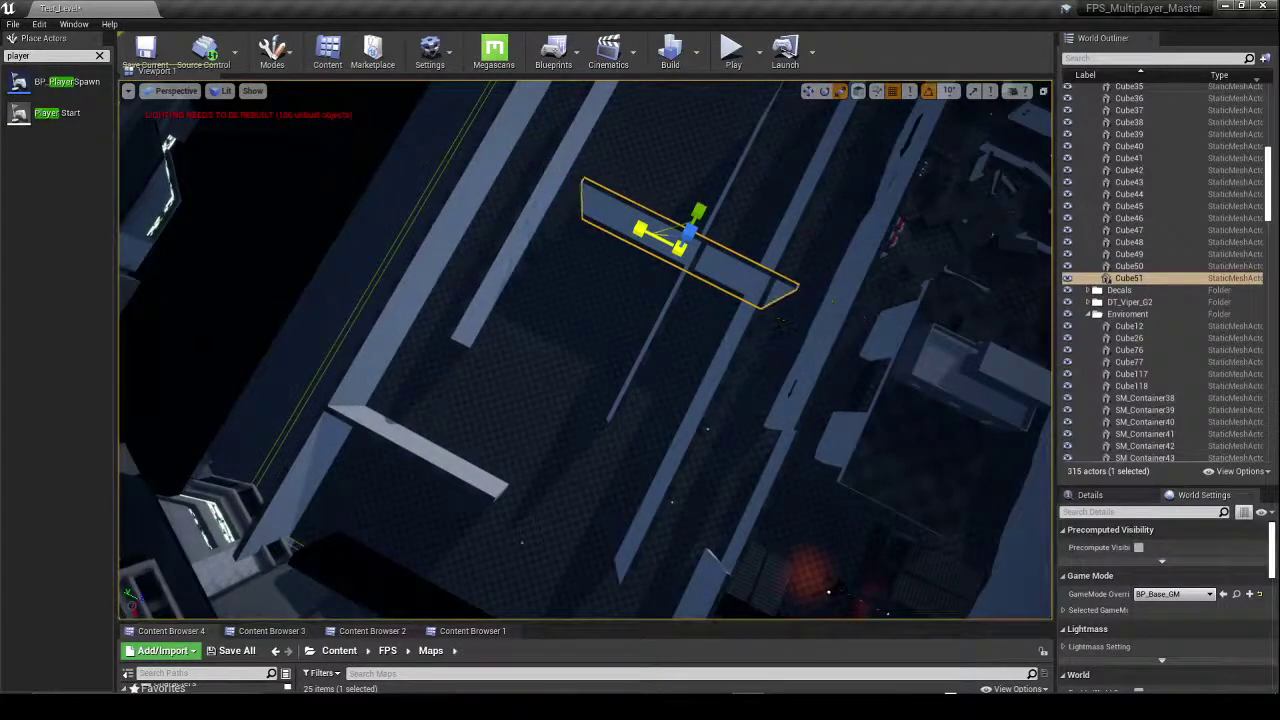
right_drag(592, 209, 592, 209)
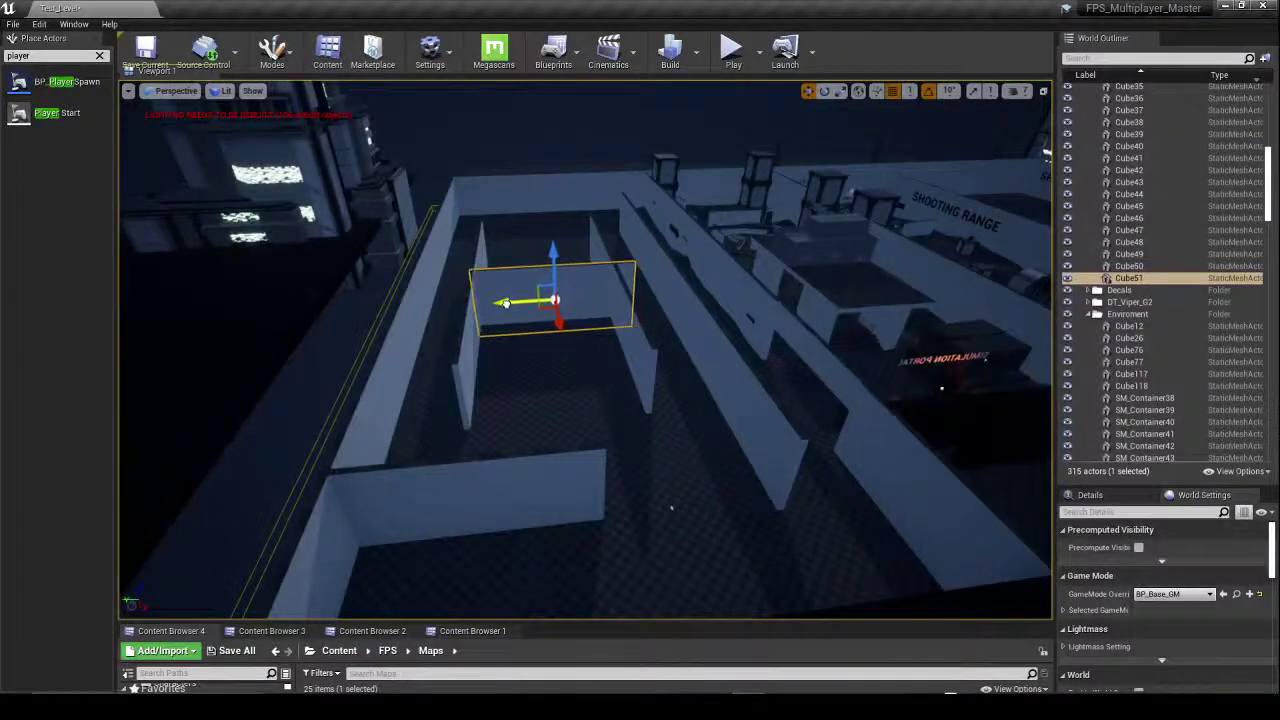
right_drag(506, 302, 506, 302)
Step: Select the large Cube19 block beside the indoor testing area and move it sideways toward the walled rooms
click(752, 556)
right_drag(752, 556, 752, 556)
click(288, 192)
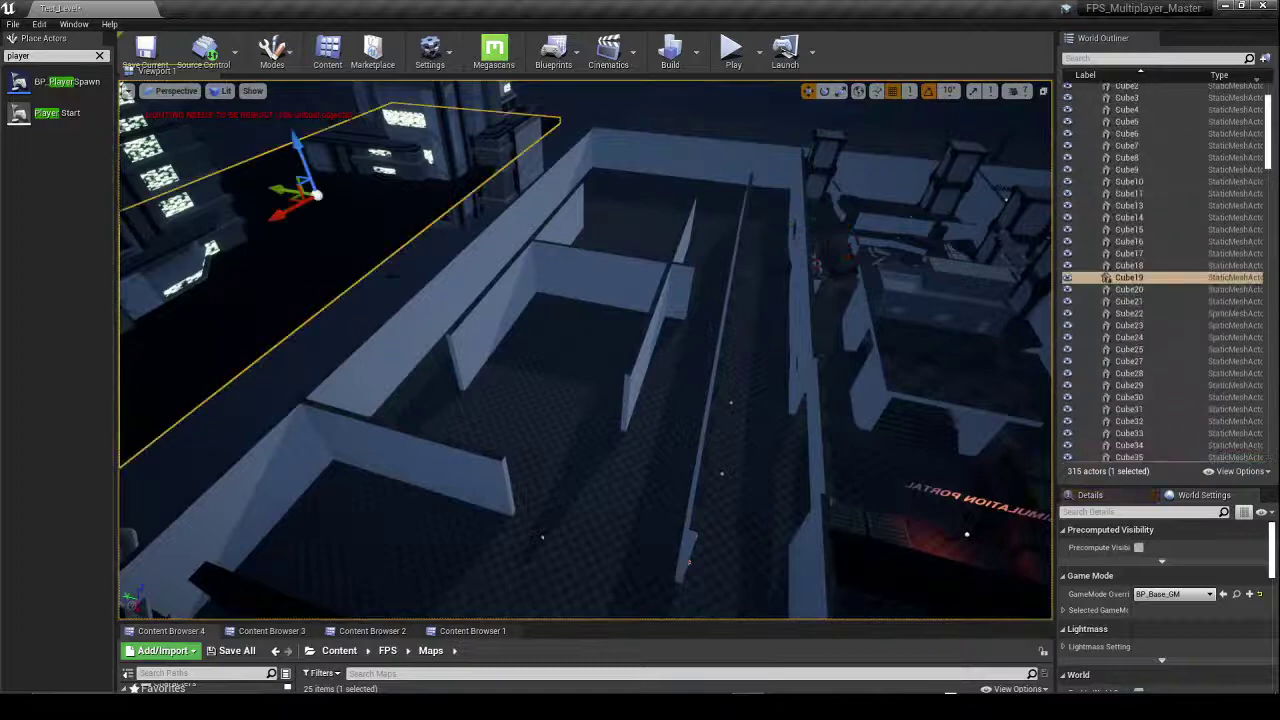
right_drag(288, 192, 288, 192)
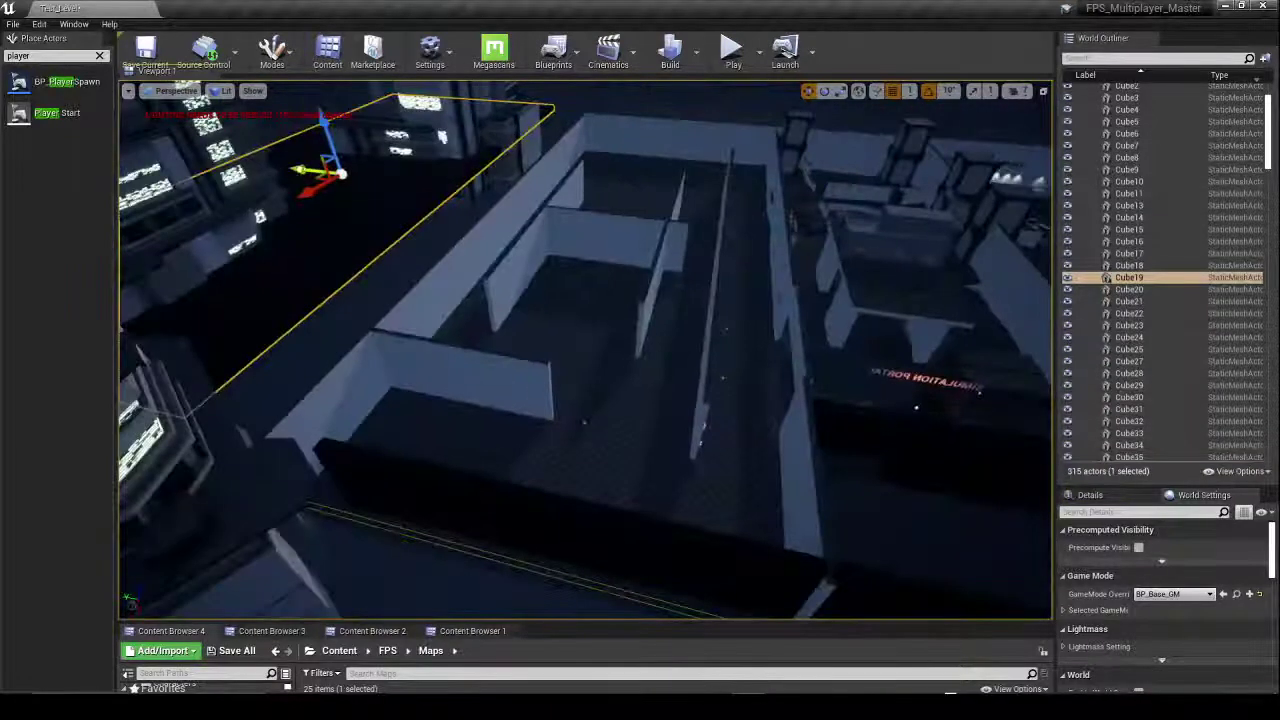
drag(303, 170, 625, 206)
Step: Bring the Simulation Weapons display into view and start playing the level in the editor
right_drag(580, 296, 771, 392)
right_drag(735, 338, 651, 349)
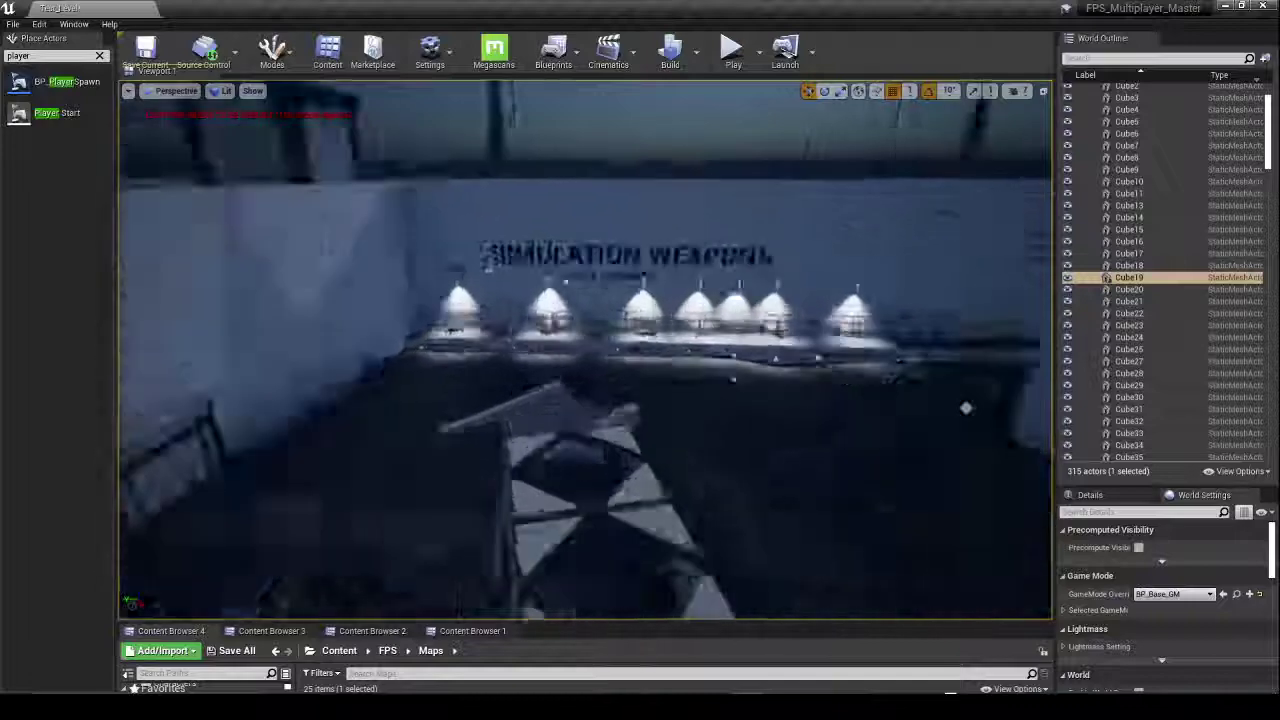
right_drag(871, 539, 871, 539)
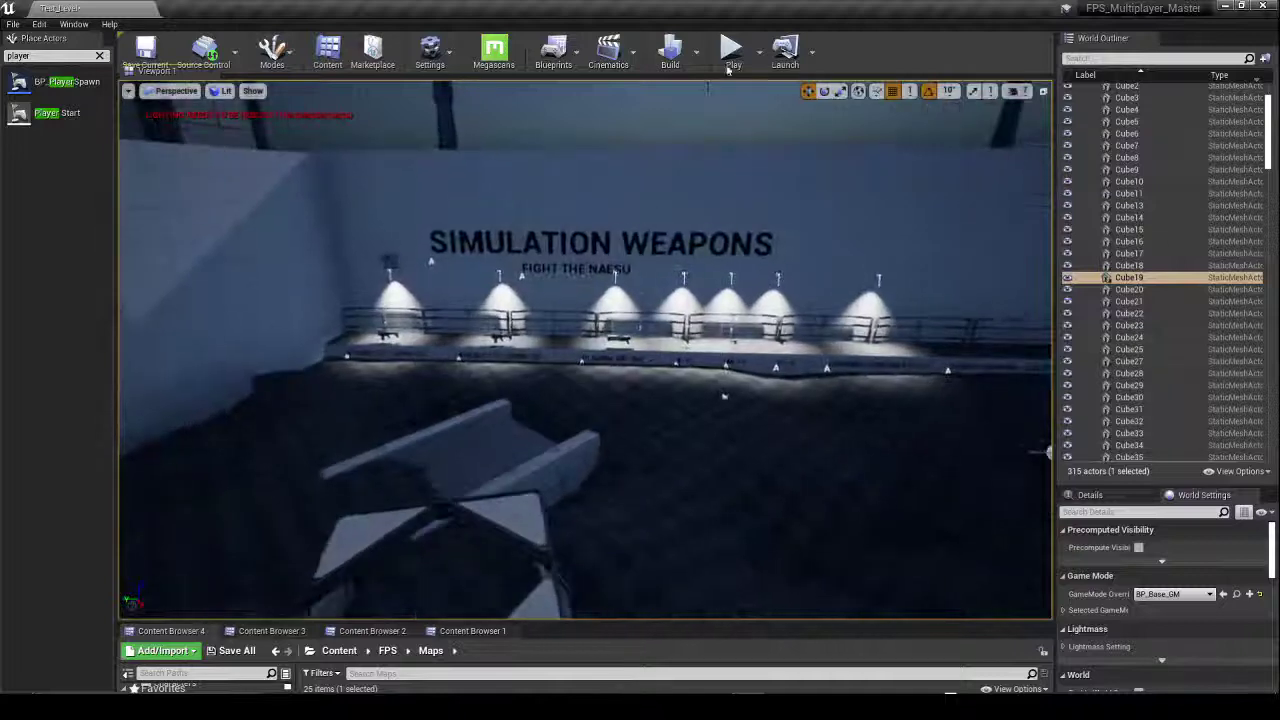
click(731, 52)
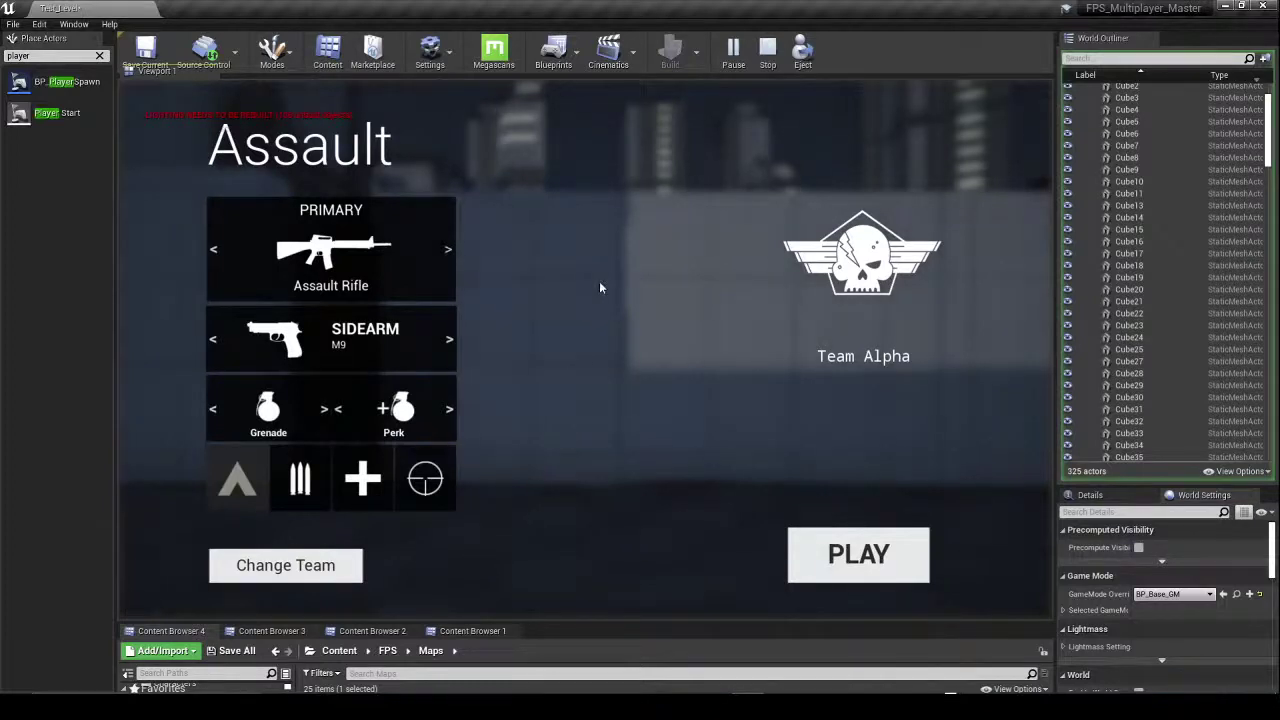
Step: Switch to the YouTube Studio live-streaming page in Chrome and copy its web address
key(alt+Tab)
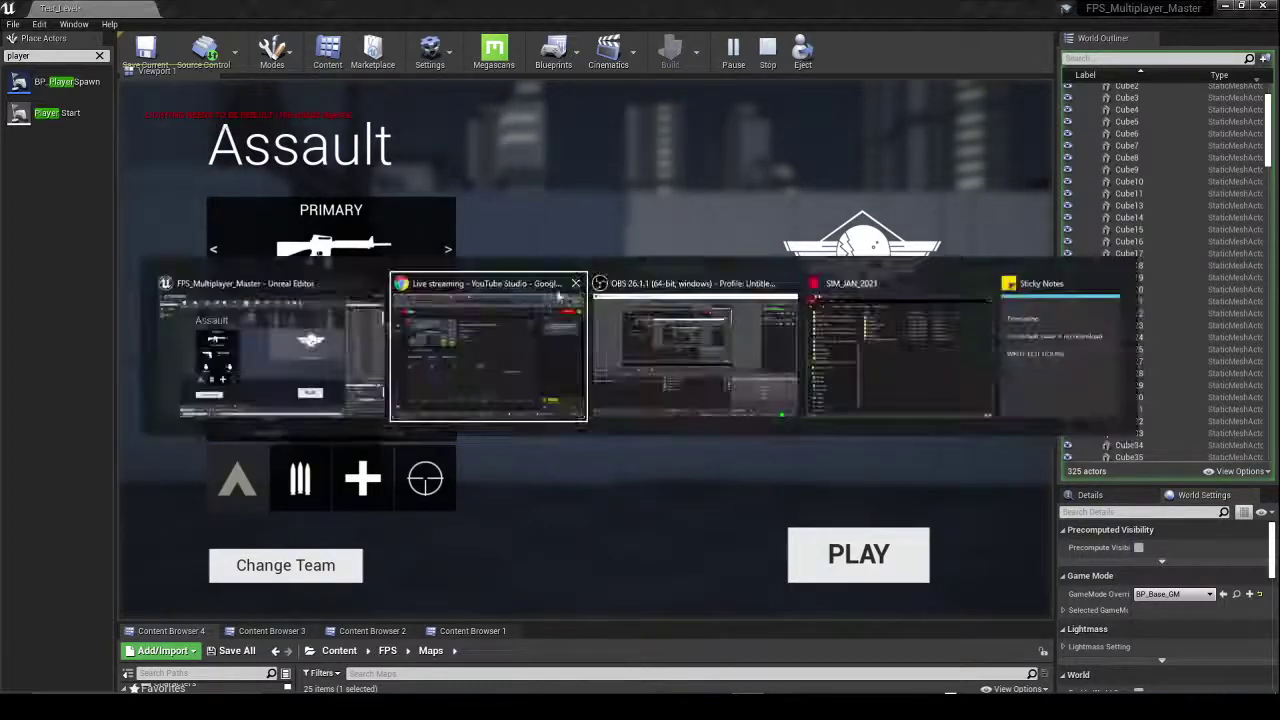
click(530, 364)
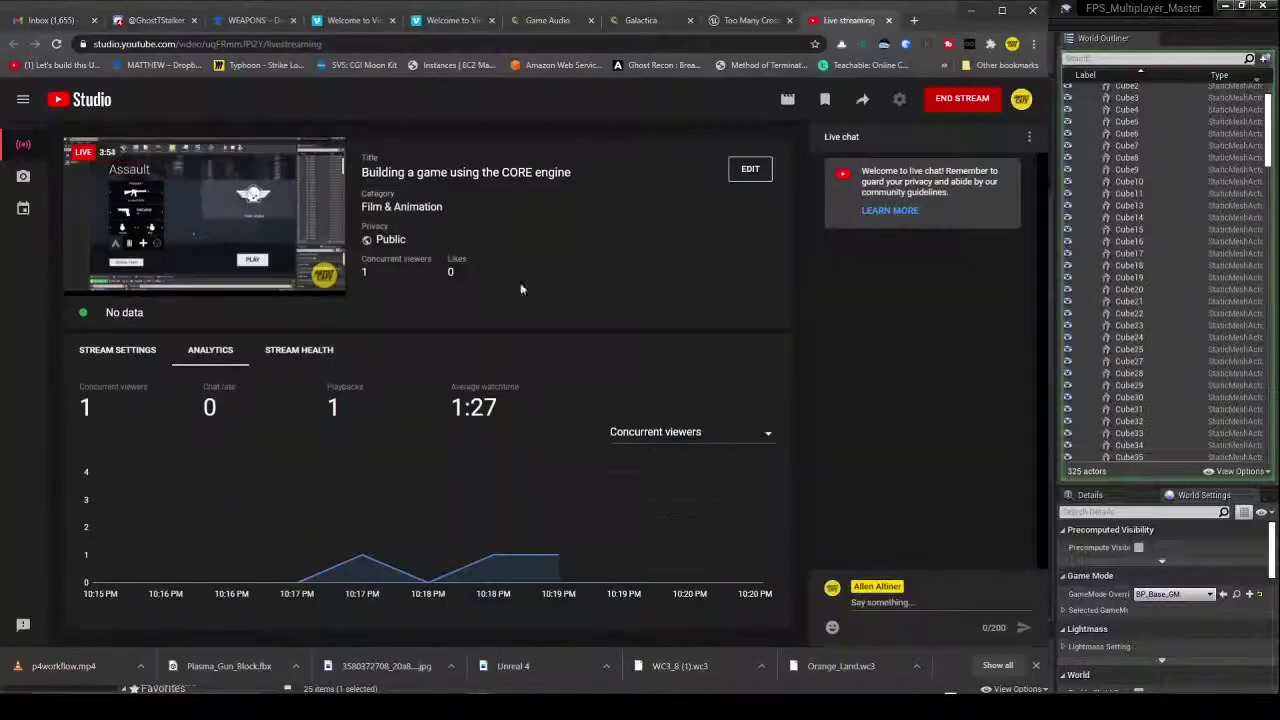
click(340, 44)
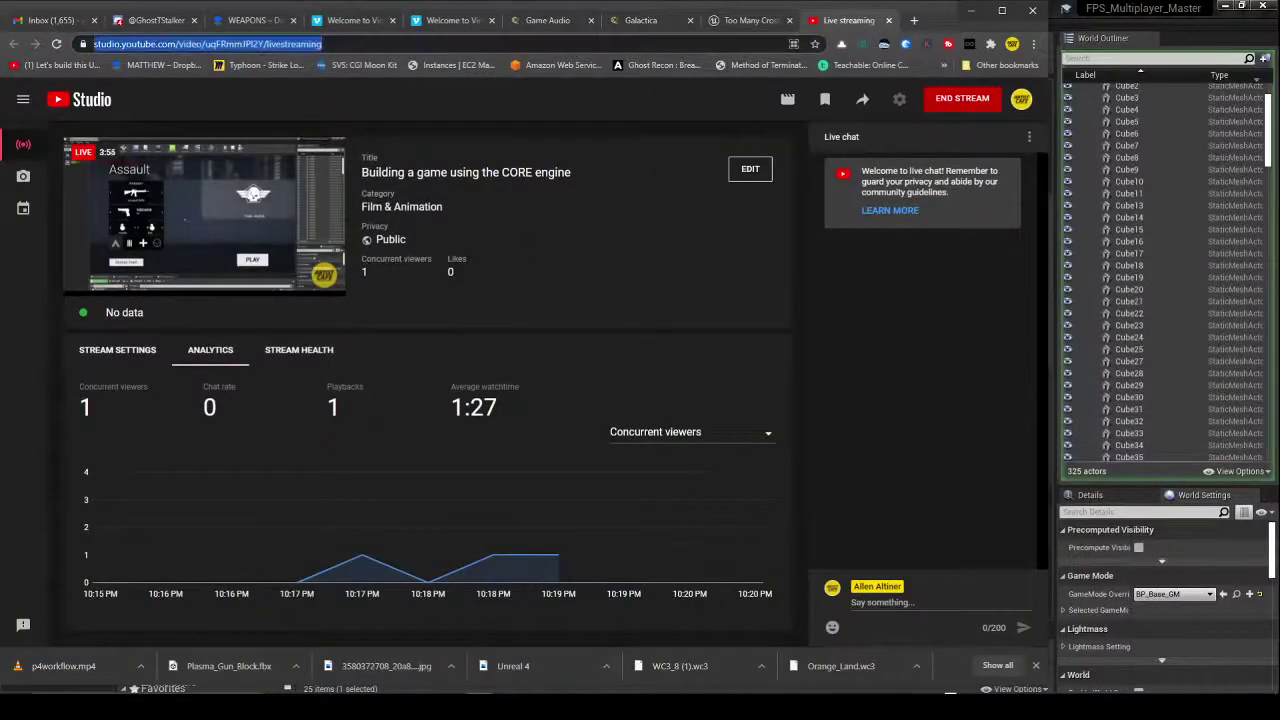
Step: Open LinkedIn in a new browser tab, go to the home feed, and start a new post
click(915, 21)
click(600, 350)
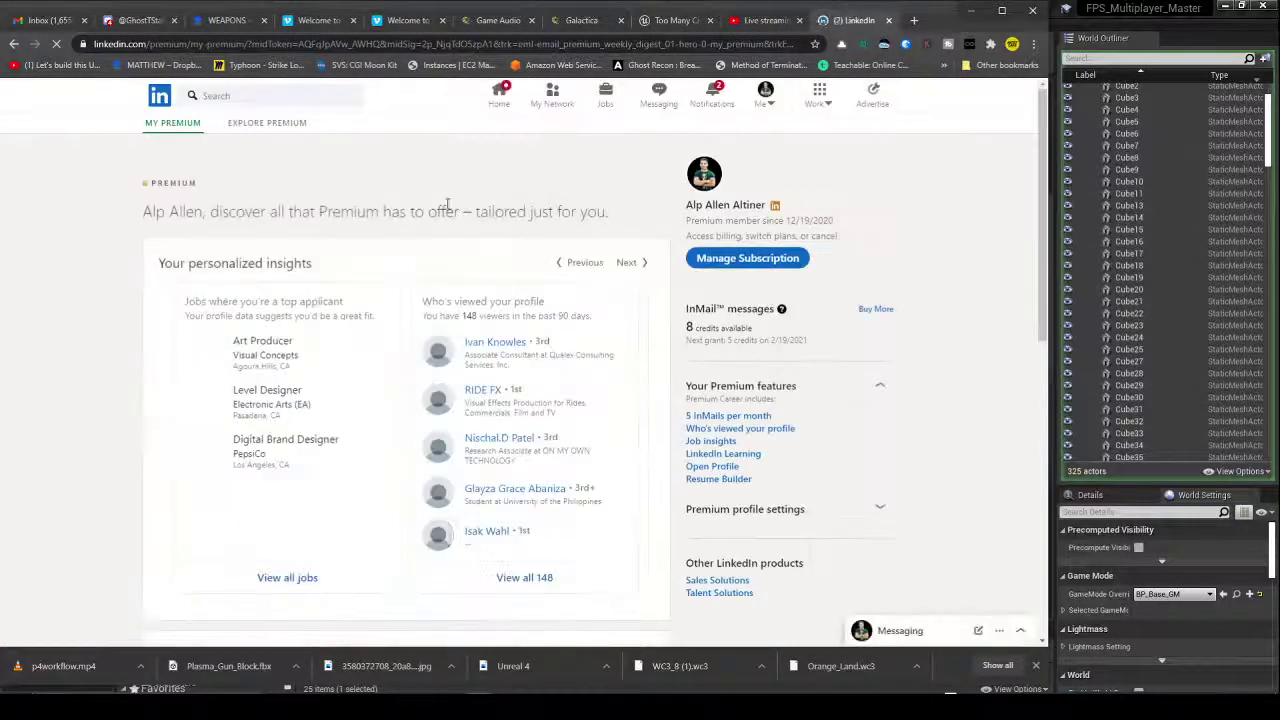
click(497, 100)
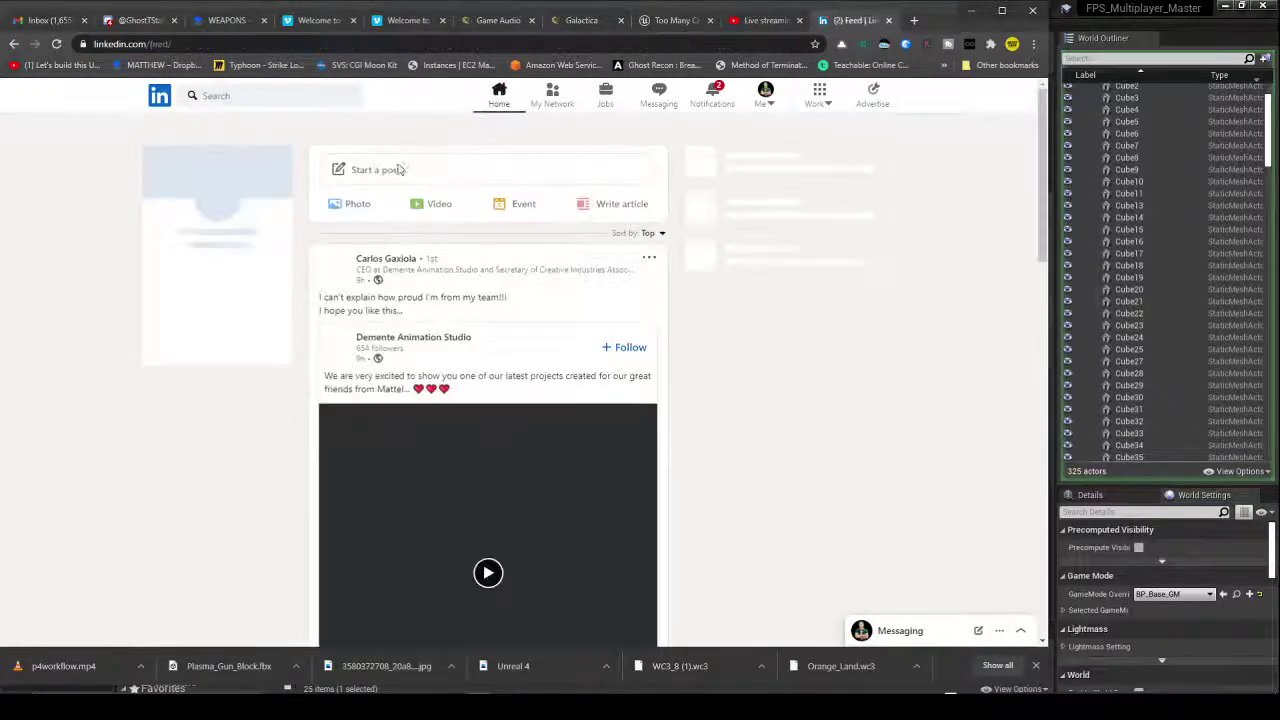
click(399, 170)
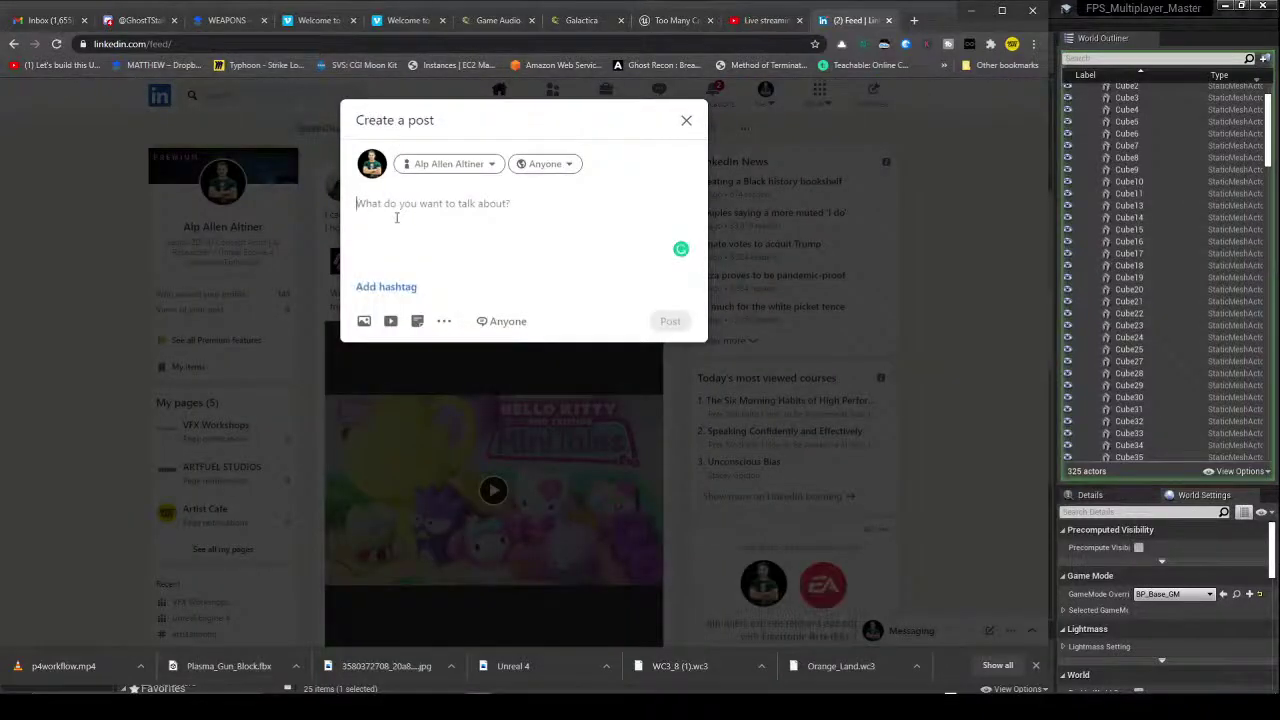
Step: Write "SIMULATION Game update" and "LIVE NOW on YouTube" in the post, followed by the copied live-stream link and a blank line
text(SIM)
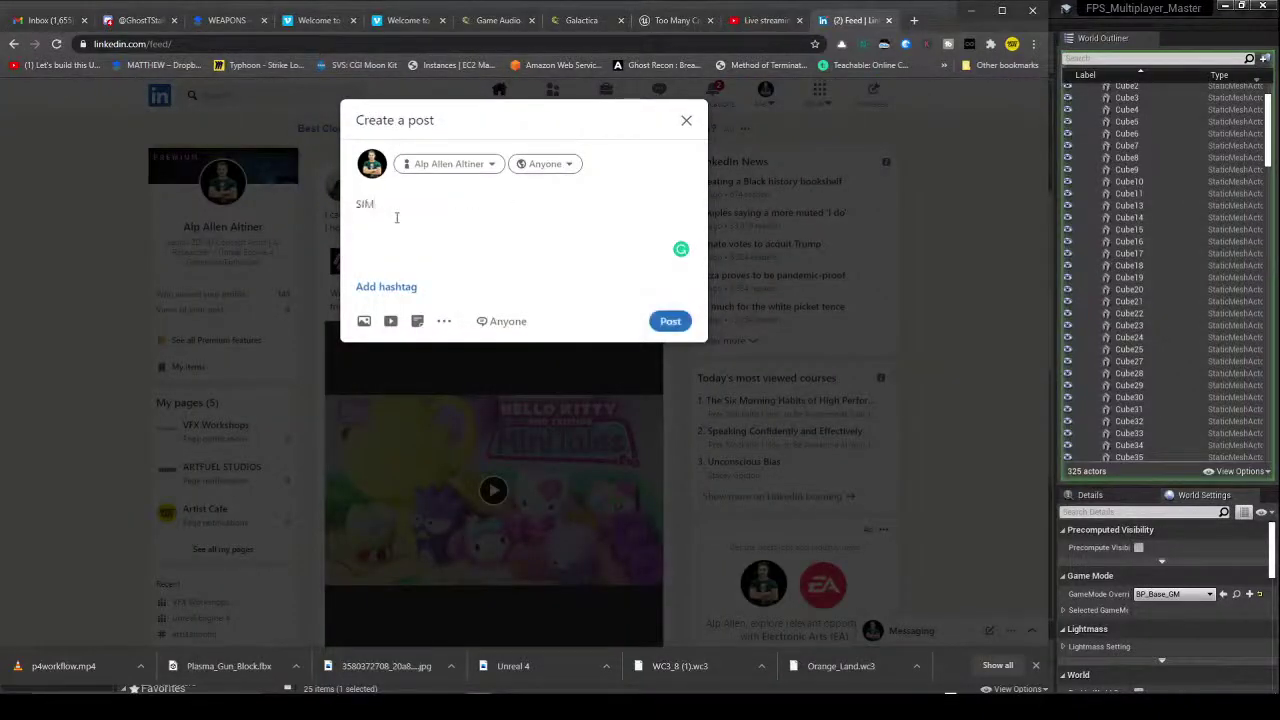
text(ULATION Game update)
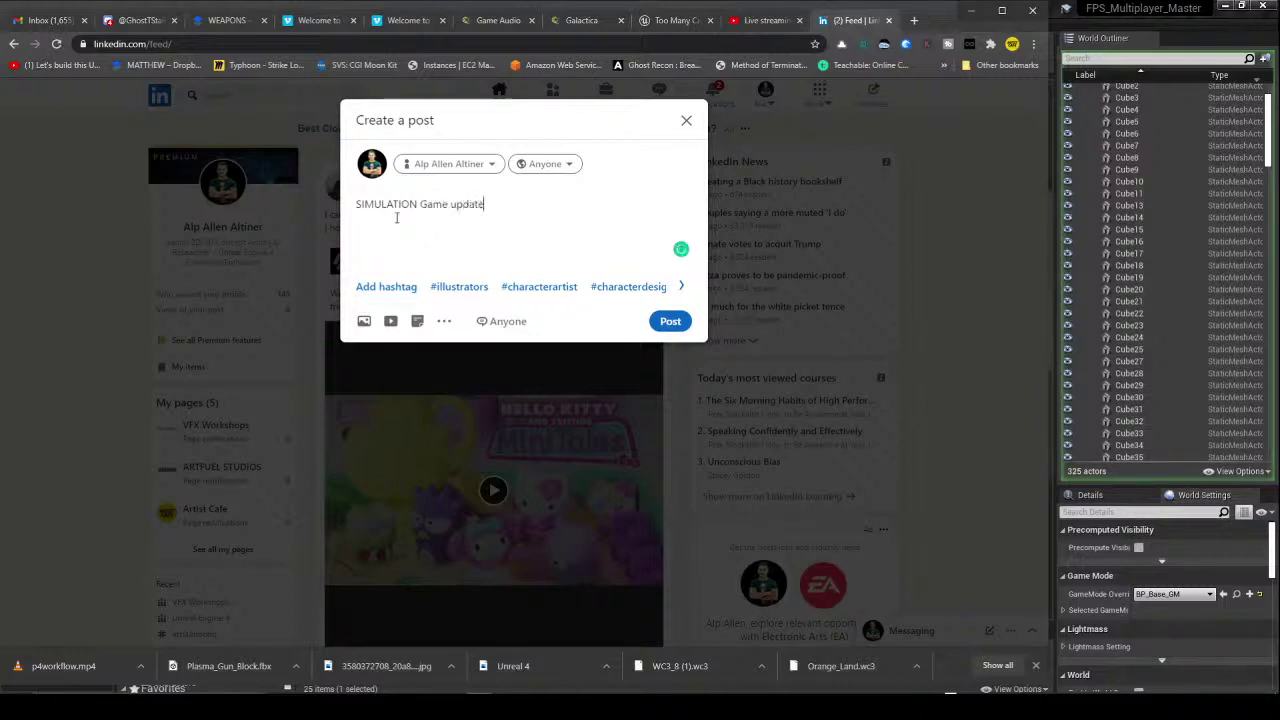
text(LIVE NOW on YouTube)
text(https://studio.youtube.com/video/uqFRmmJPI2Y/livestreaming)
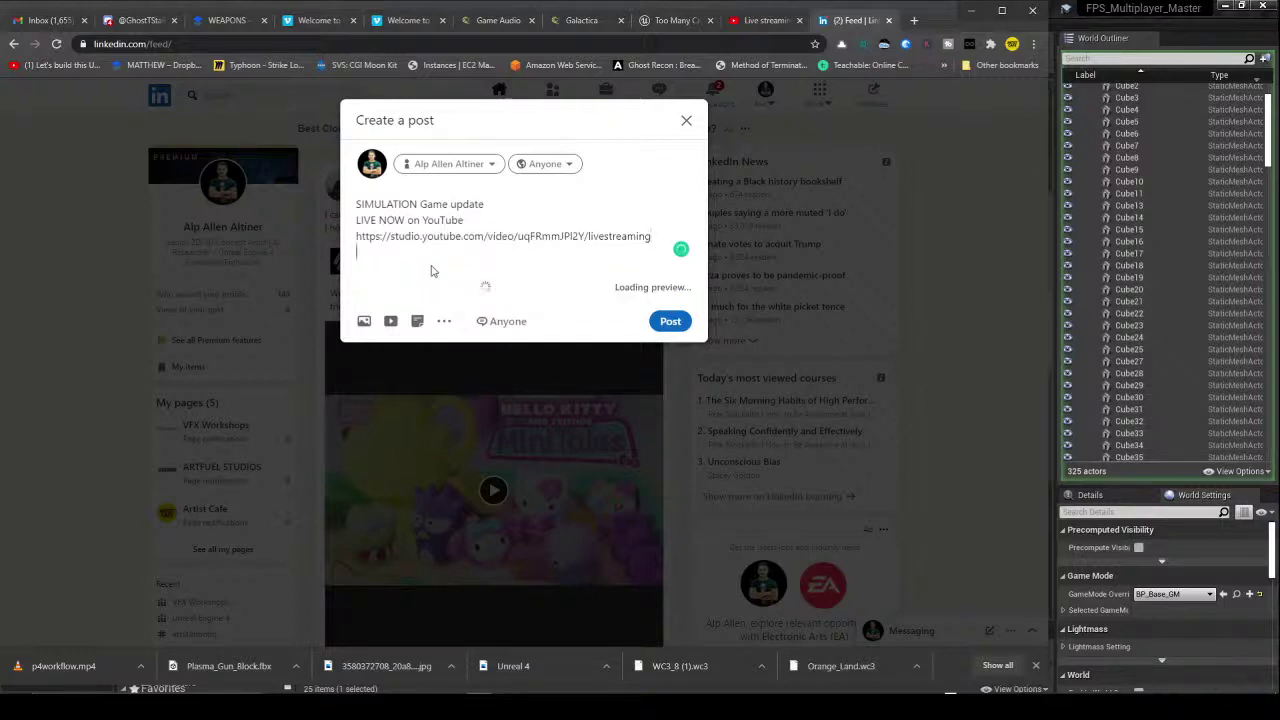
key(Return)
key(Return)
Step: Add the hashtags #live, #unreal4 and #gavedev beneath the link and publish the post
text(#live #unb)
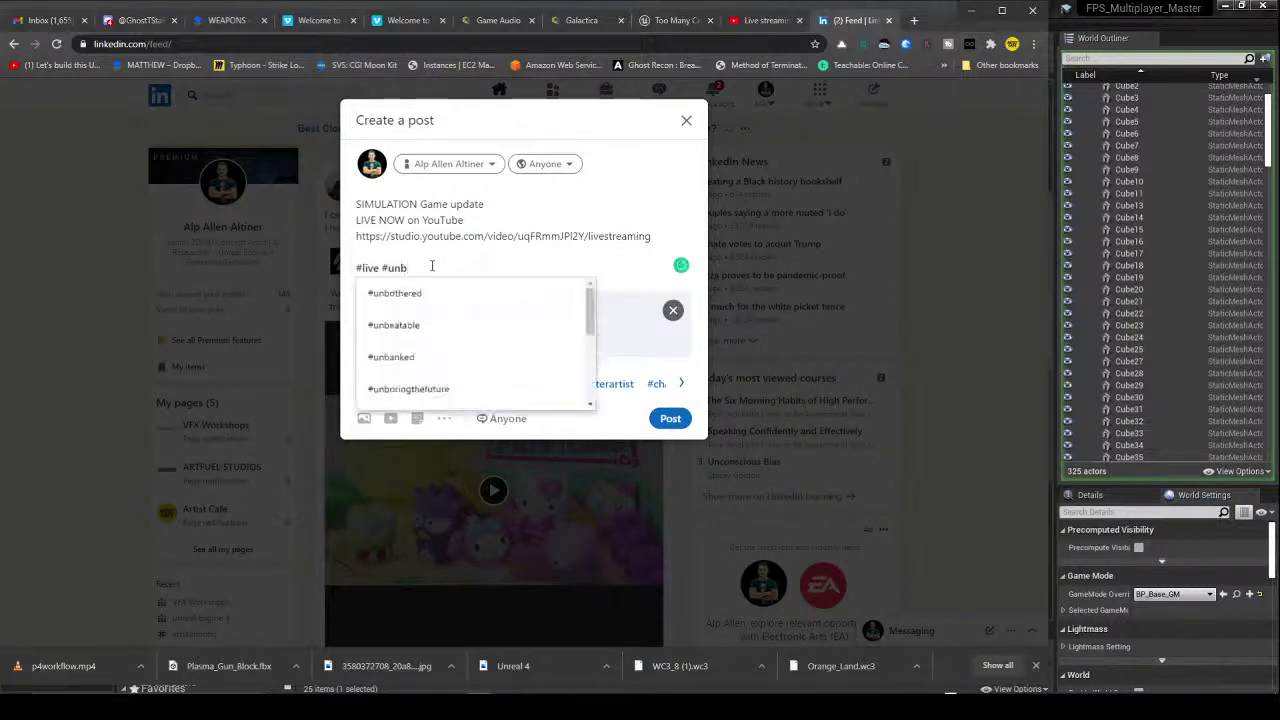
key(BackSpace)
text(real4)
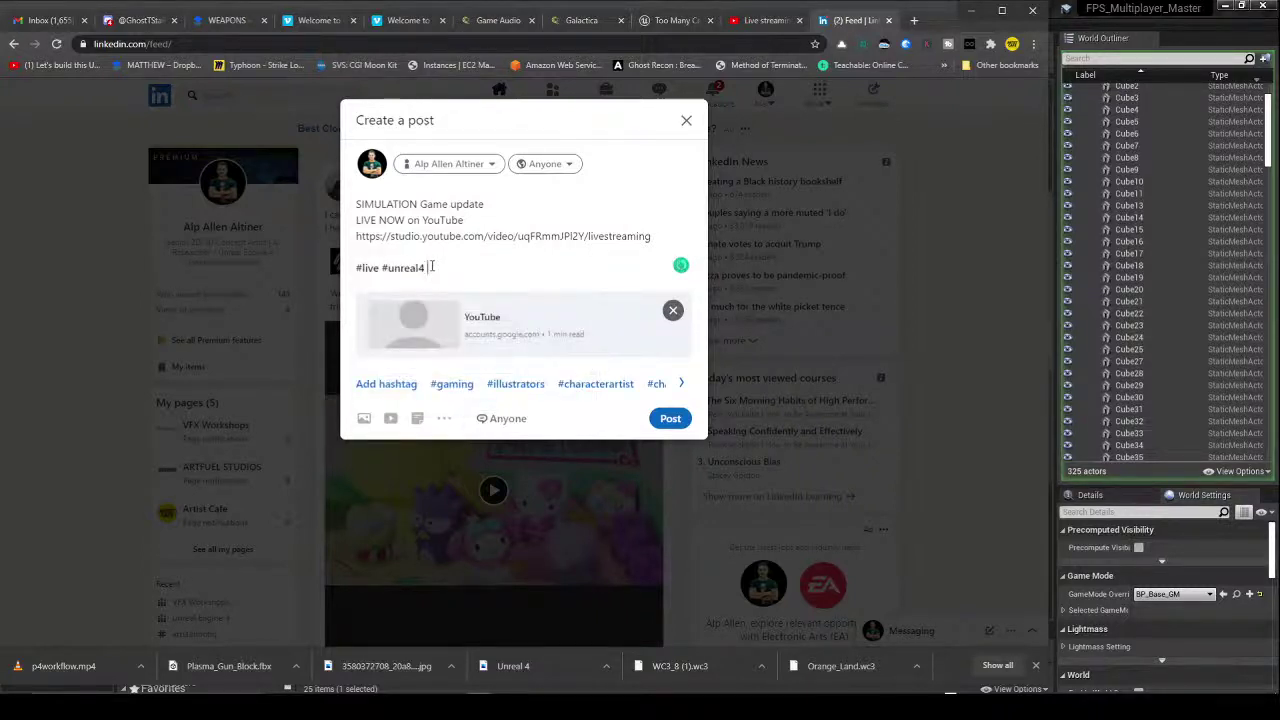
text( @gavedev)
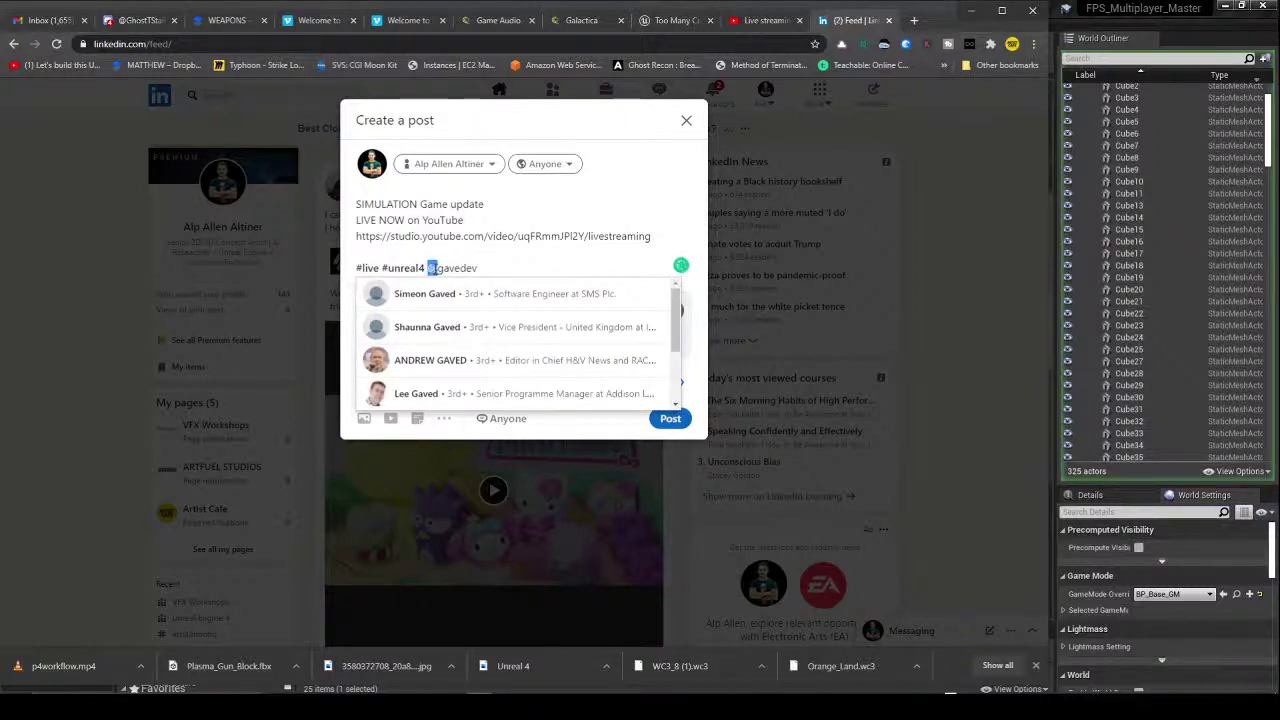
text(#)
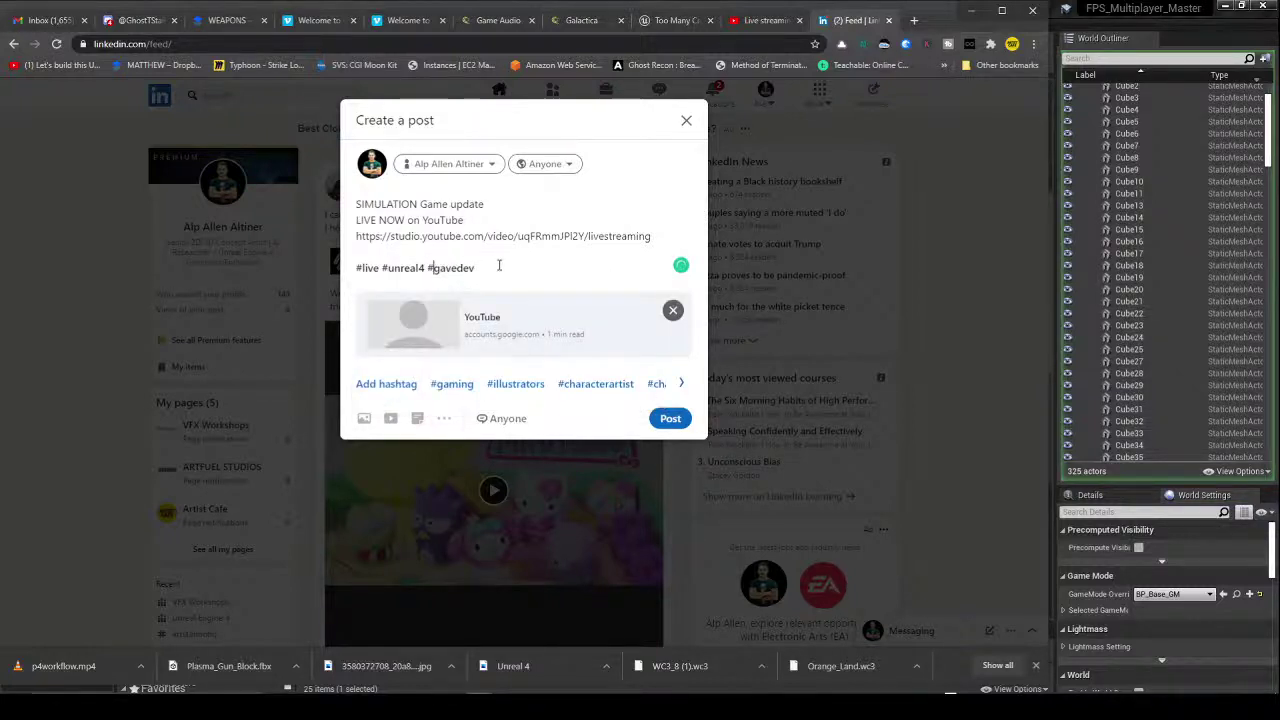
click(670, 419)
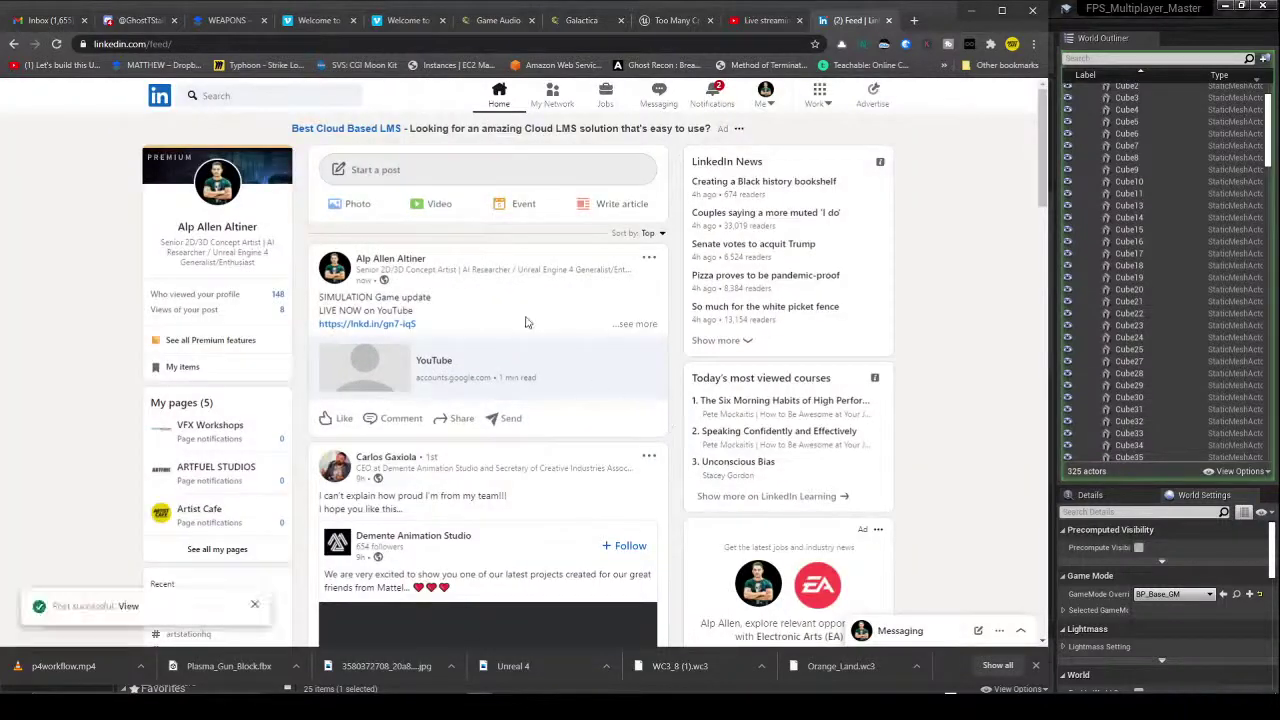
Step: Refresh the feed, open the account's own profile, and look through its contact info and dashboard
click(55, 47)
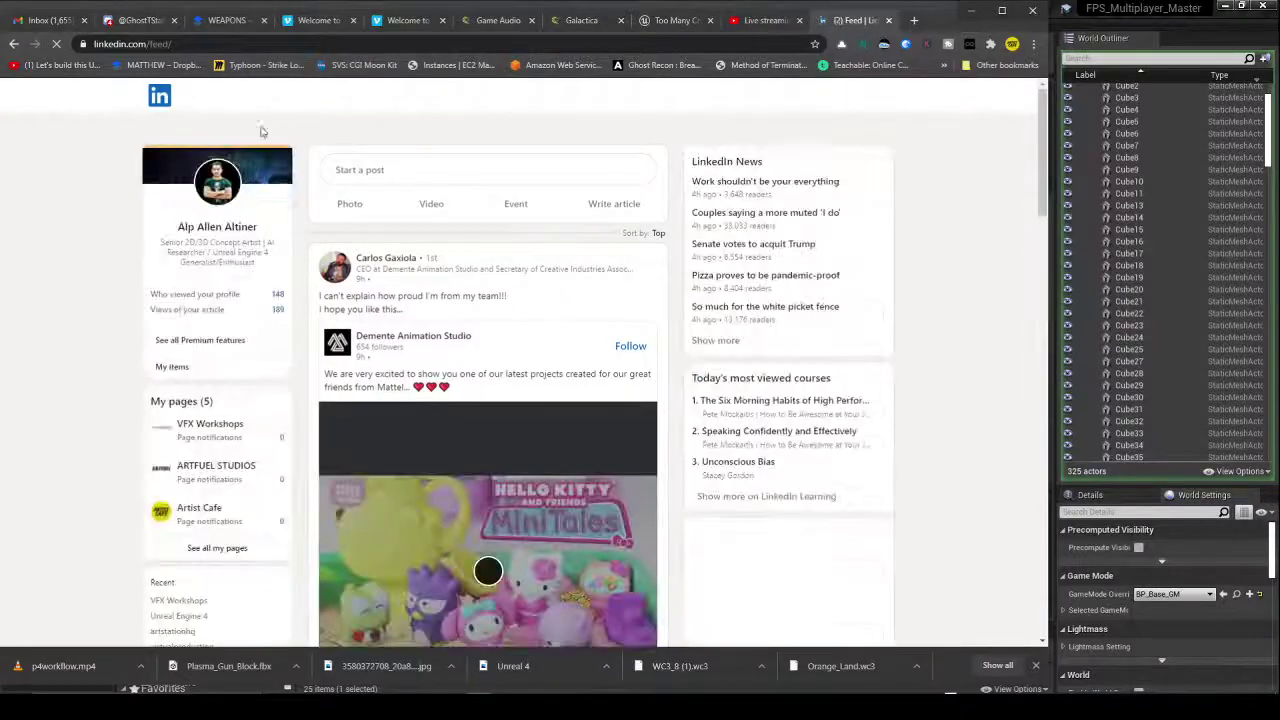
click(222, 229)
scroll(200, 400, down, 1)
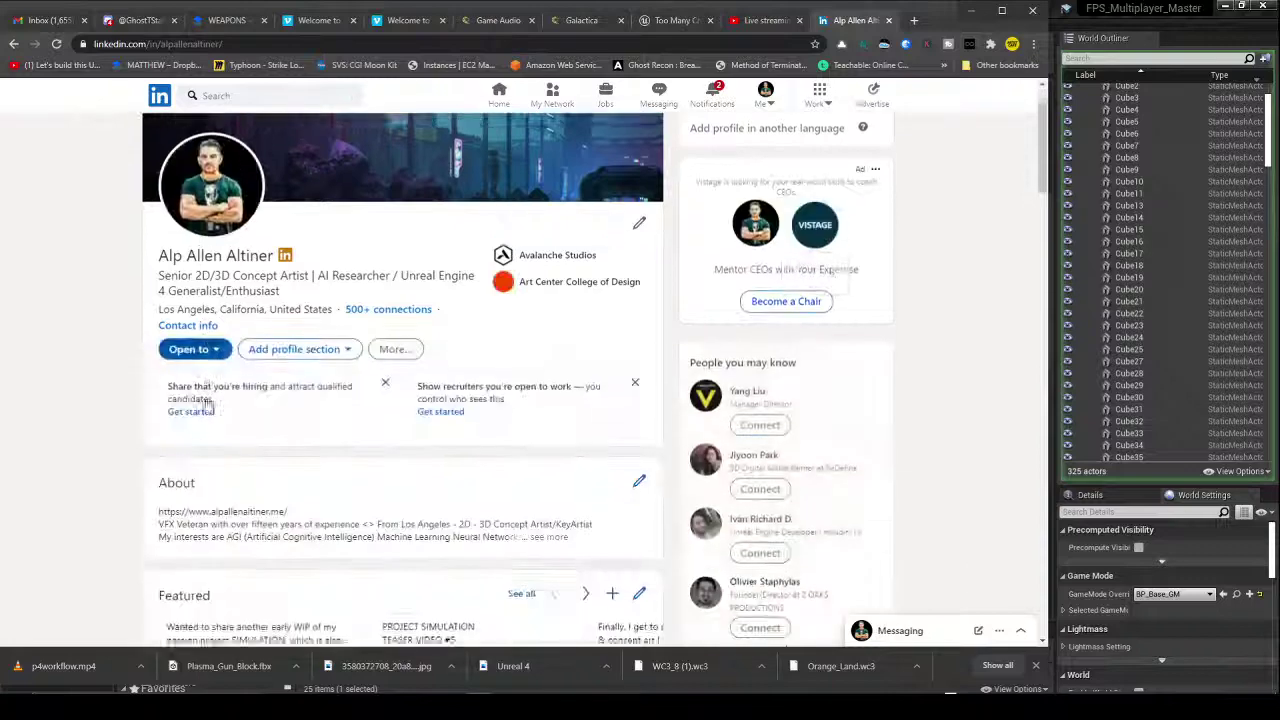
click(188, 311)
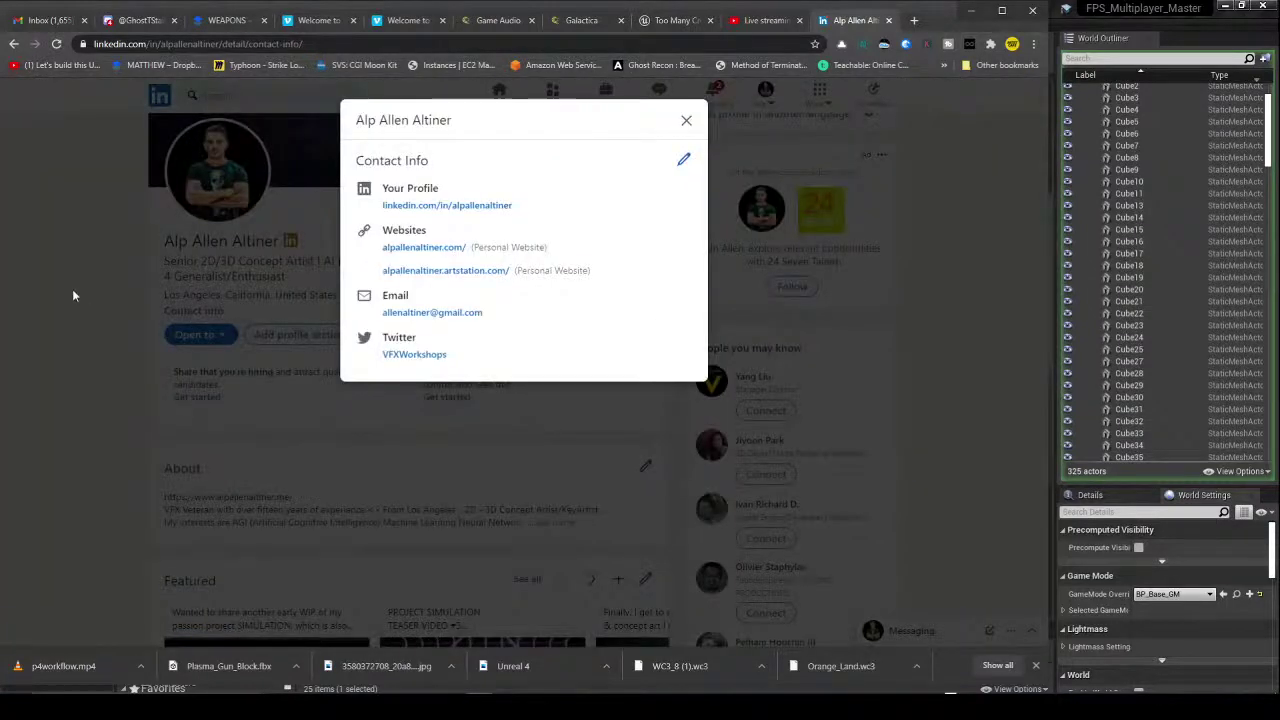
click(72, 295)
scroll(94, 297, down, 7)
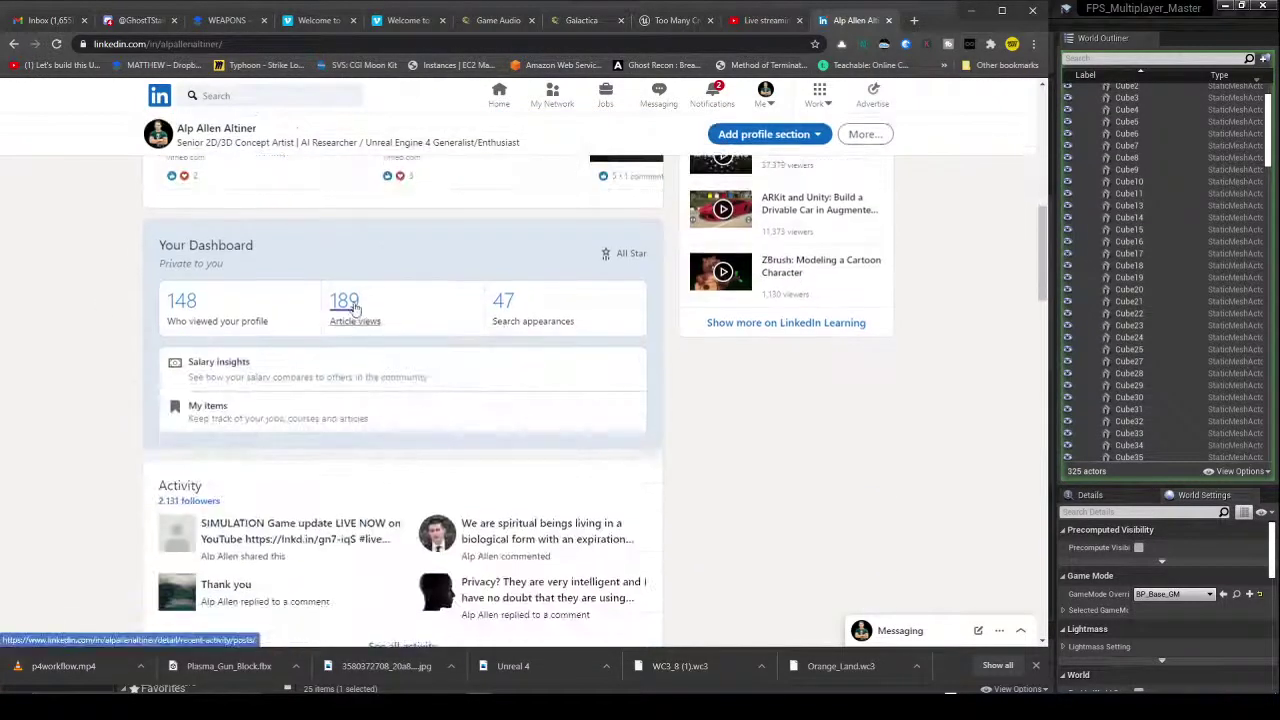
Step: List the account's recent posts and test the link in the new SIMULATION post, closing the page it opens
click(354, 309)
click(460, 176)
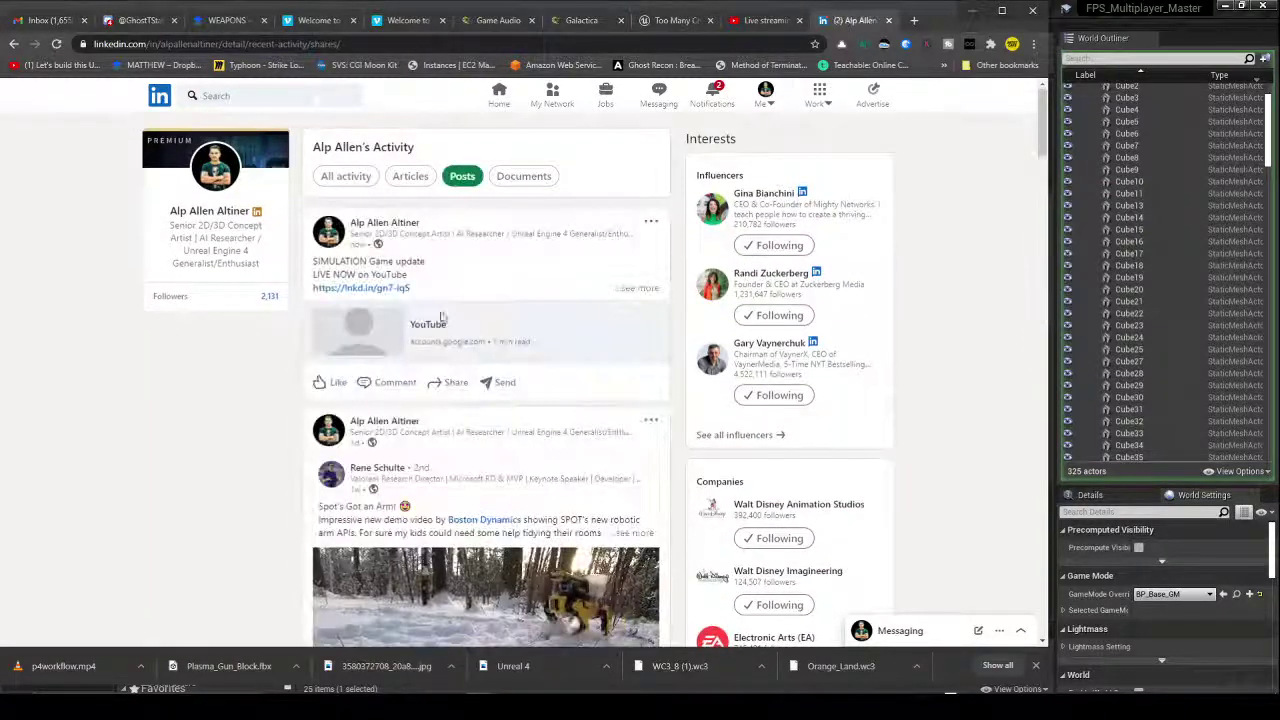
click(380, 288)
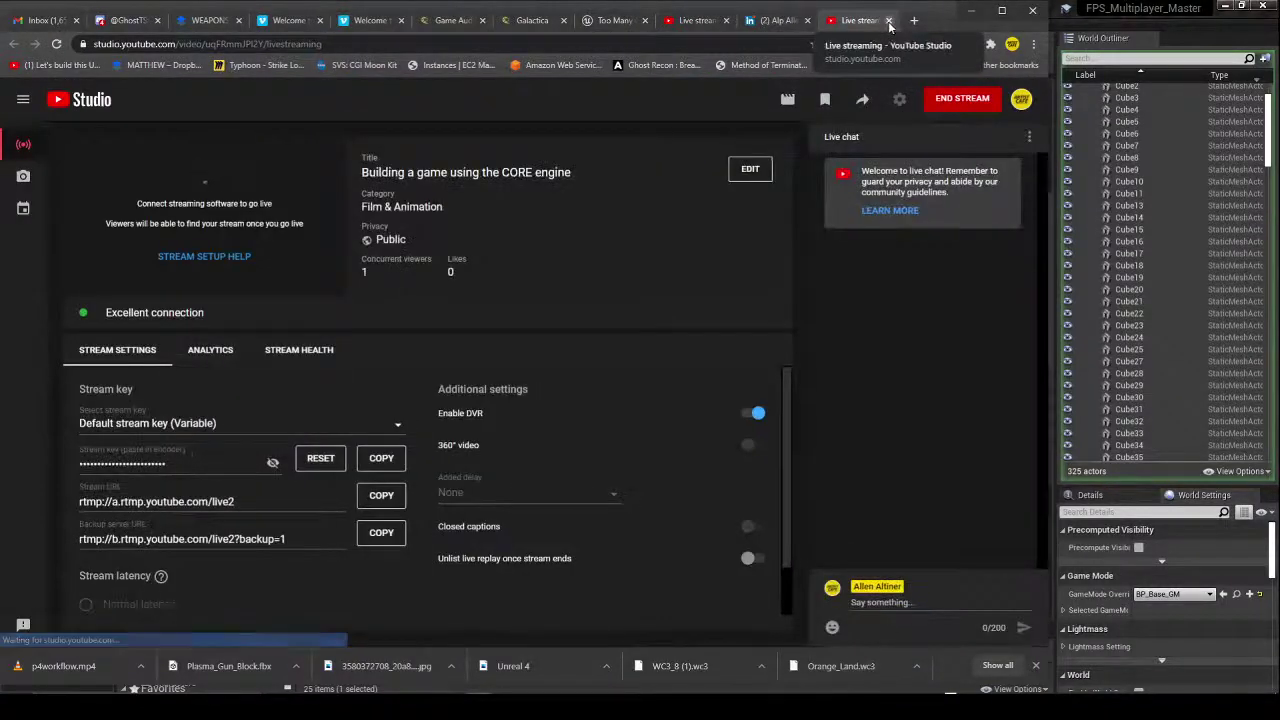
click(888, 21)
Step: Check the live stream's analytics and chat in YouTube Studio and return to Unreal Editor
click(692, 20)
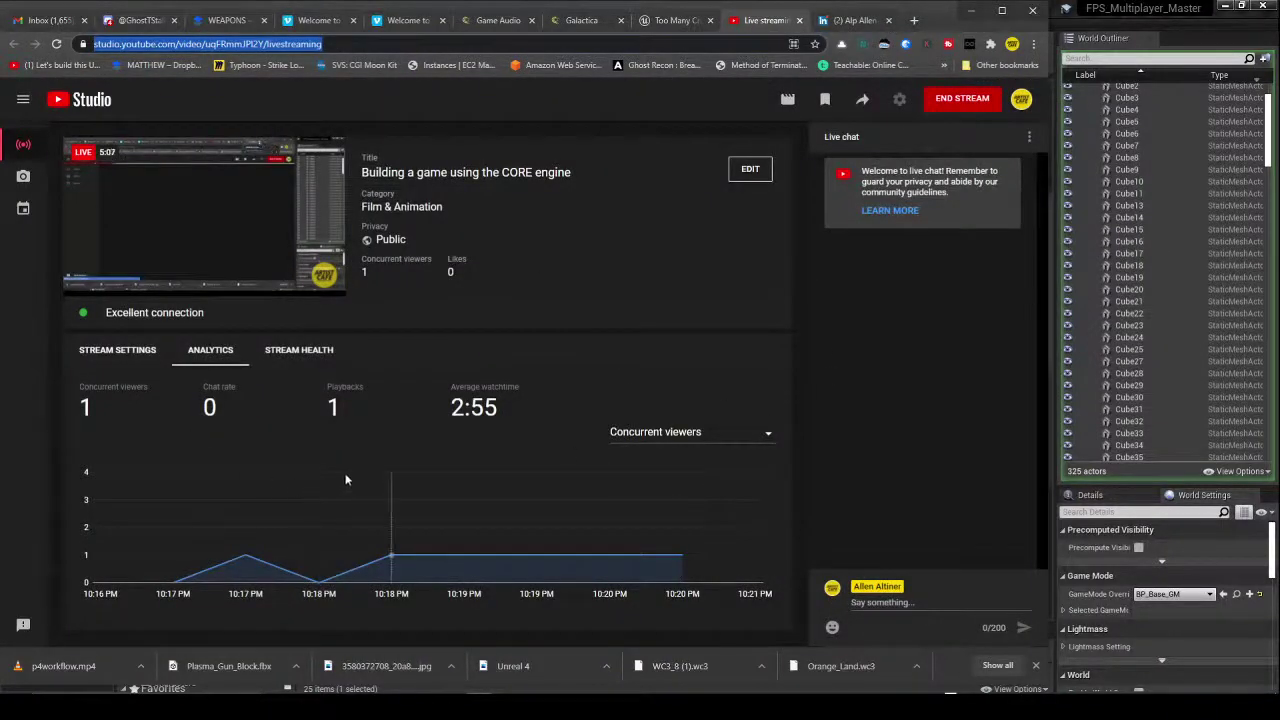
click(893, 600)
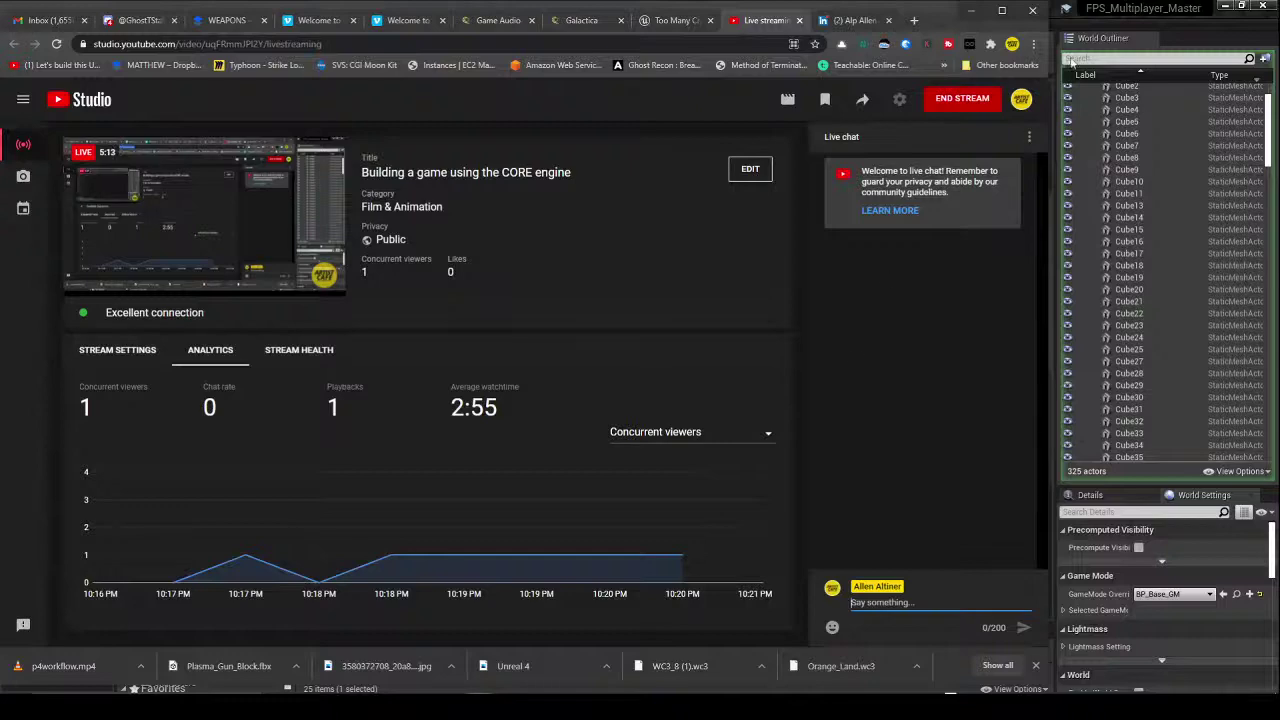
click(1131, 34)
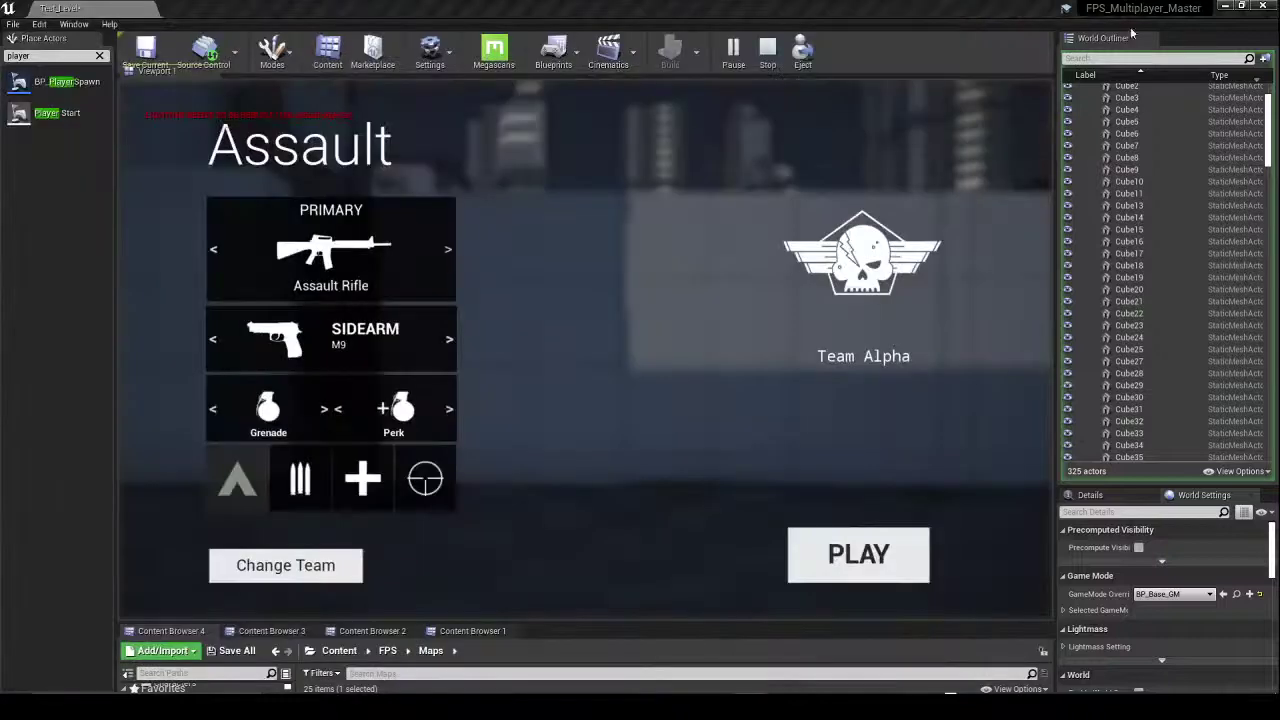
Step: Browse the Assault class's primary weapons and equip the Shotgun, with the Glock-18 as sidearm
click(448, 252)
click(448, 252)
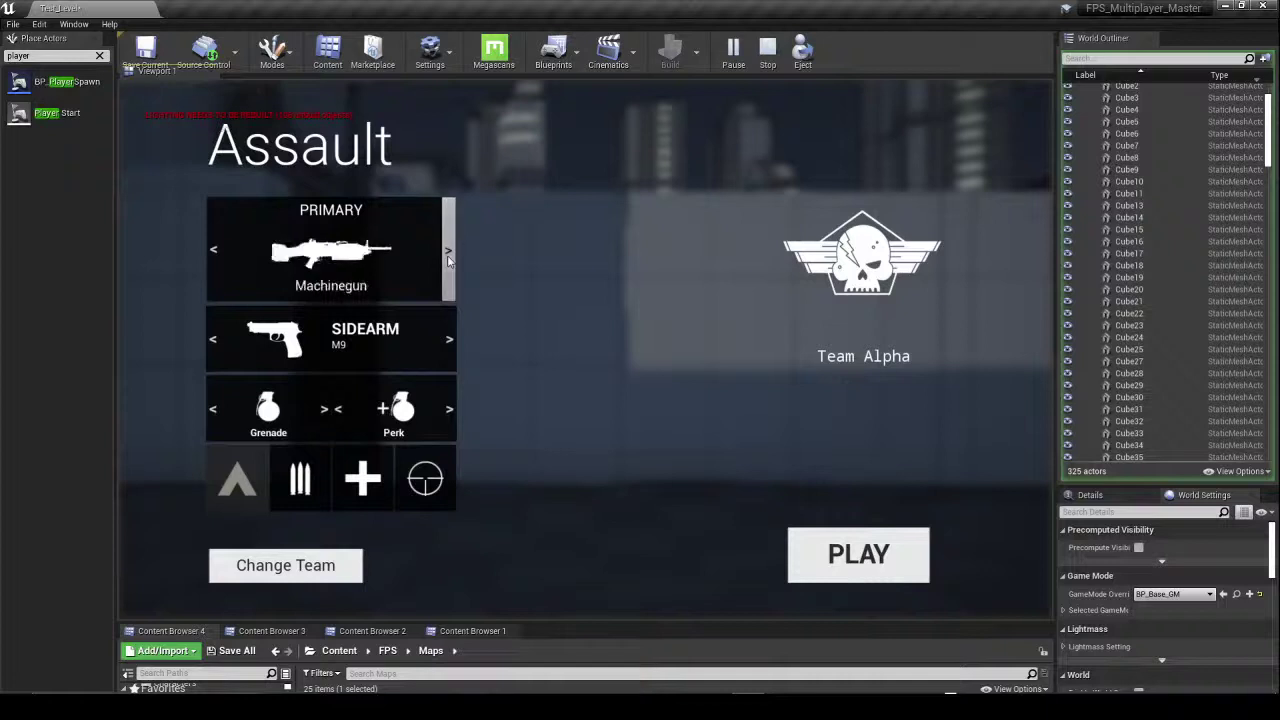
click(448, 252)
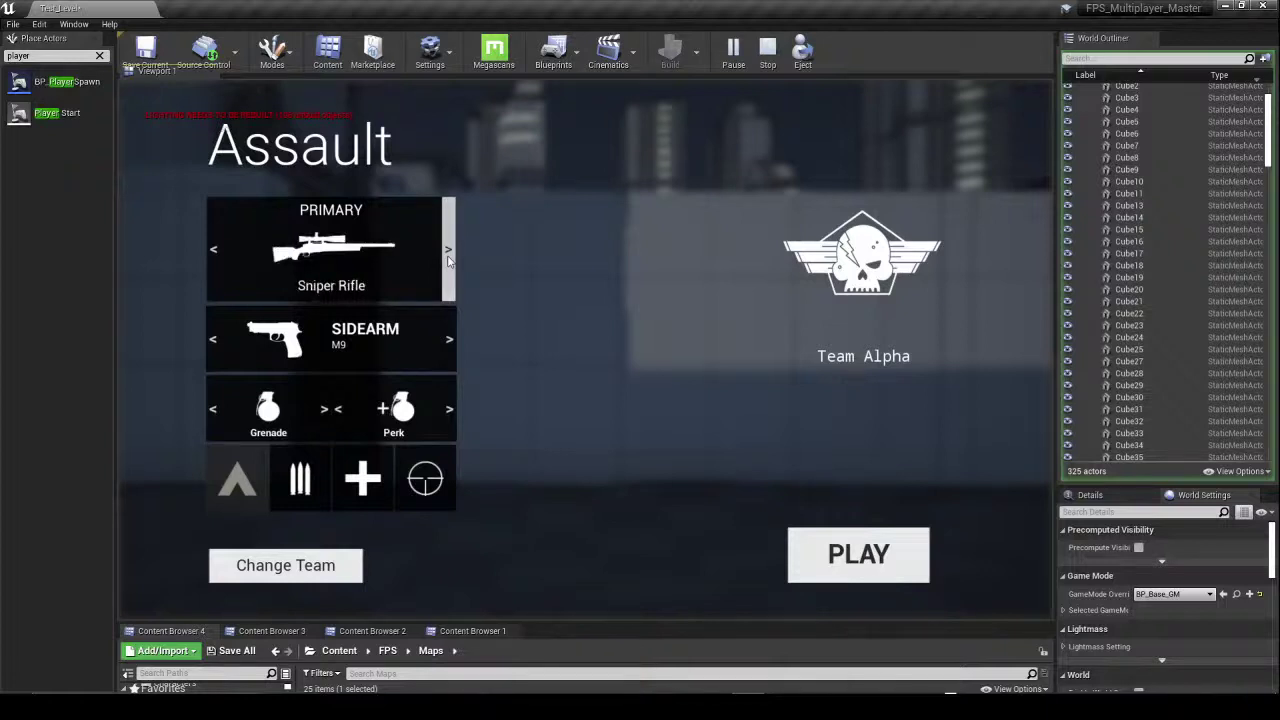
click(212, 252)
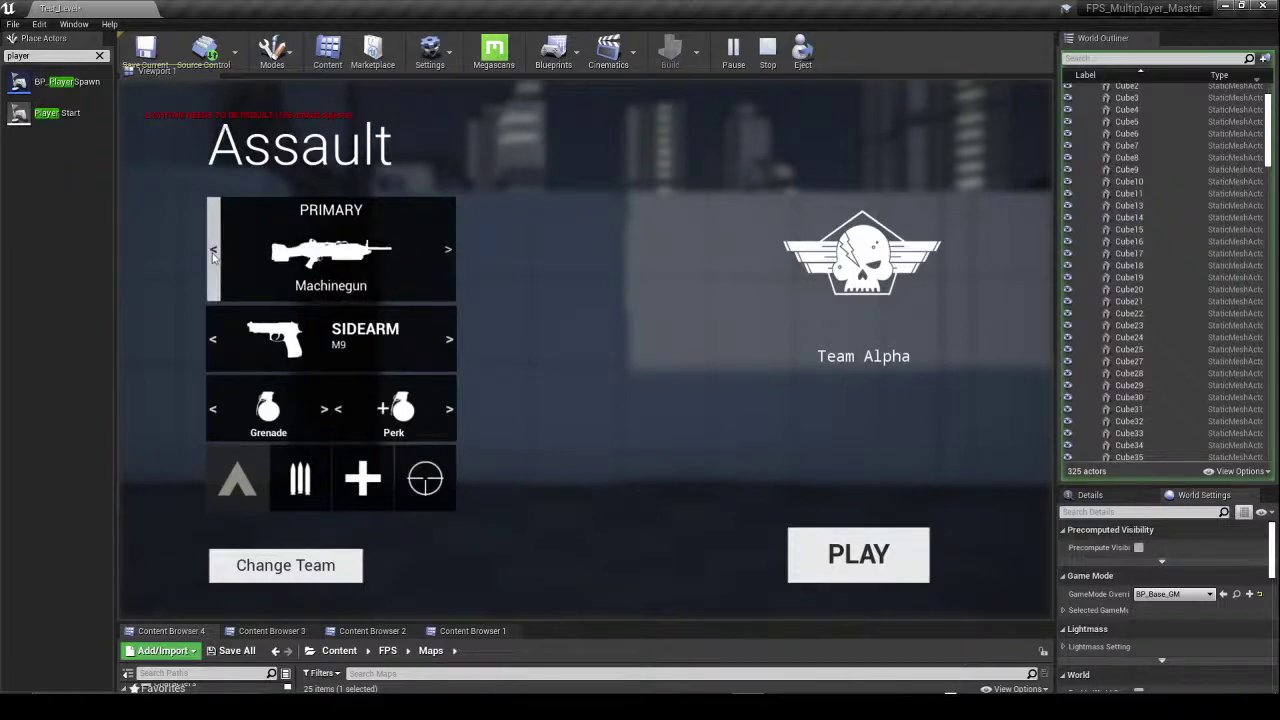
click(447, 255)
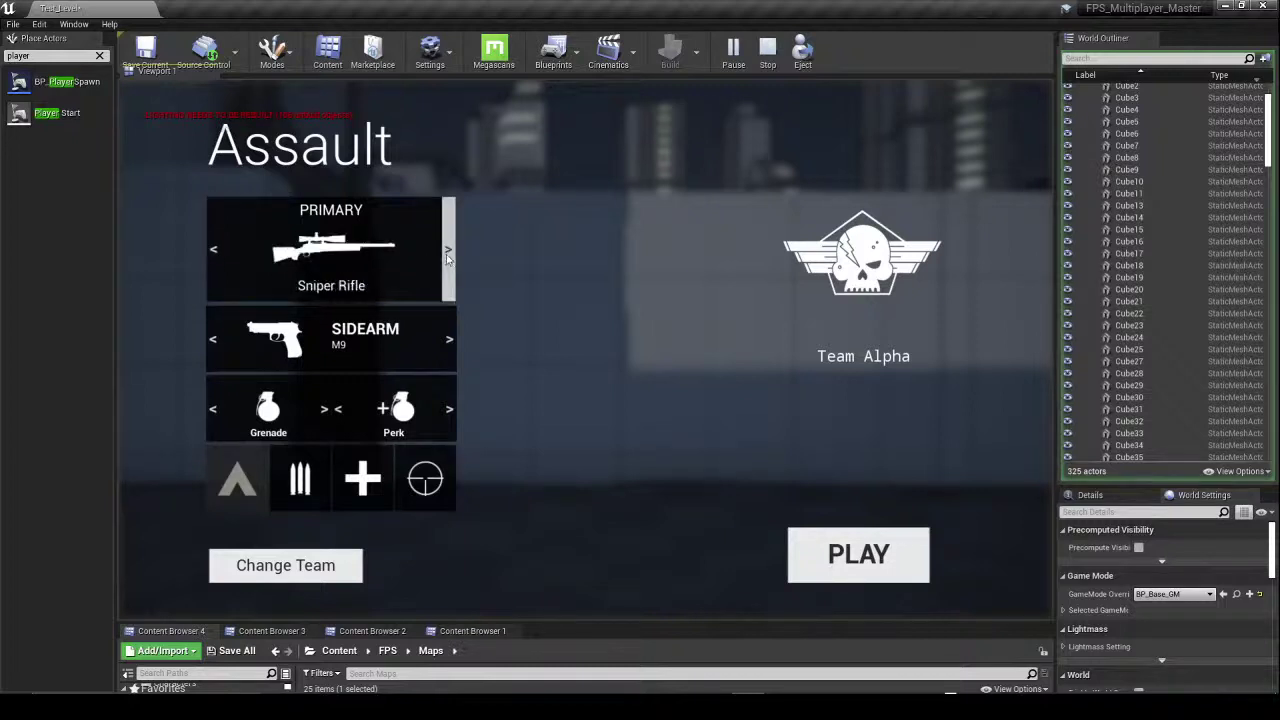
click(448, 255)
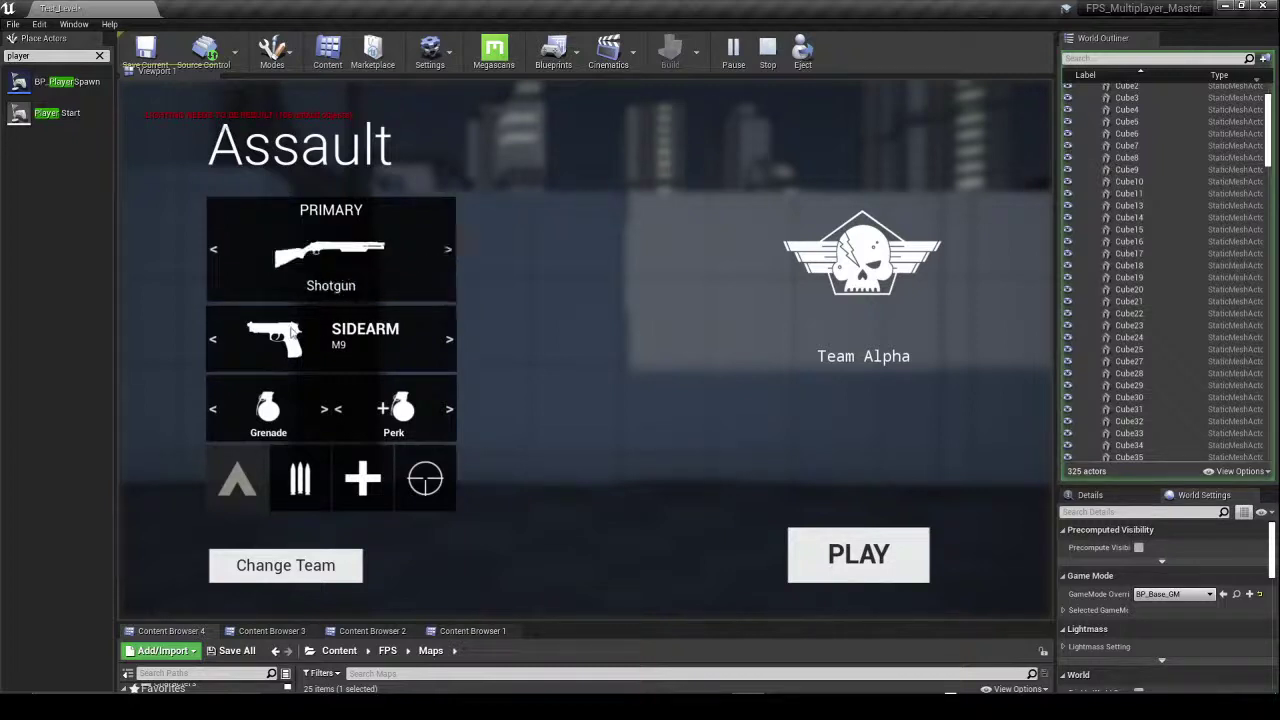
click(212, 342)
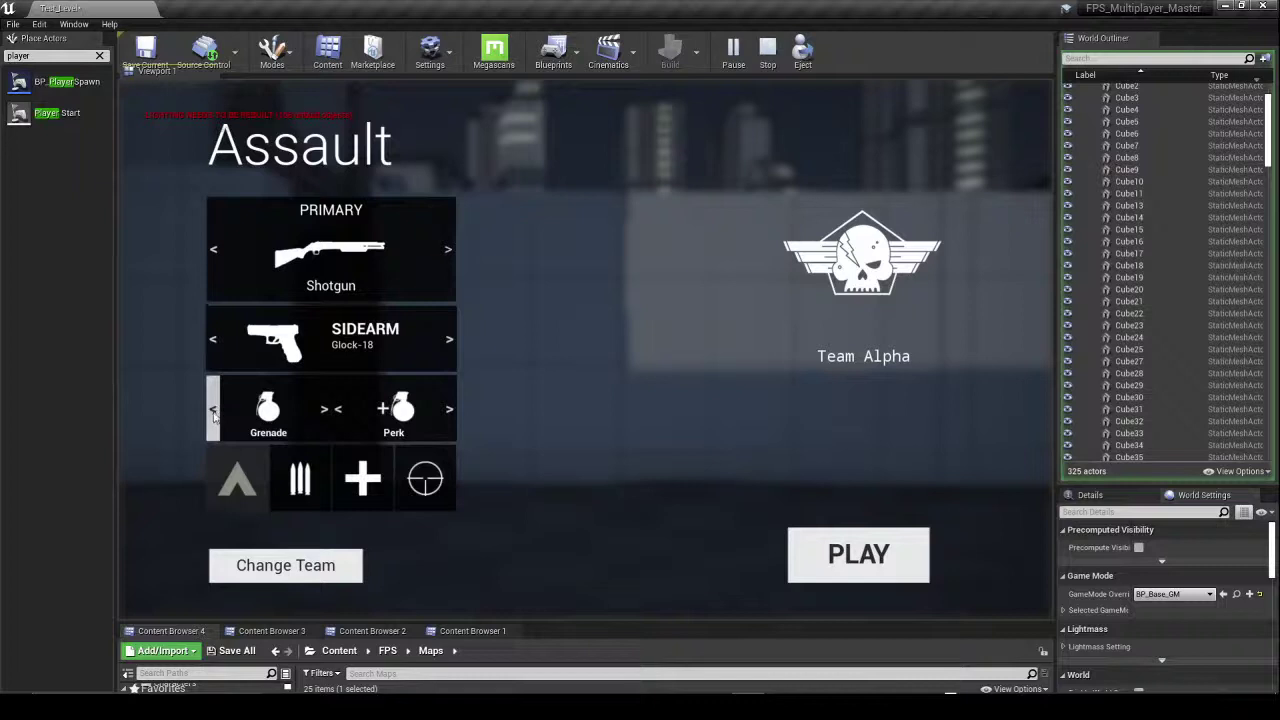
Step: Cycle through the grenade types back to the round grenade, and switch to Team Beta and back to Team Alpha
click(213, 412)
click(213, 412)
click(213, 412)
click(213, 412)
click(213, 412)
click(214, 412)
click(214, 412)
click(214, 412)
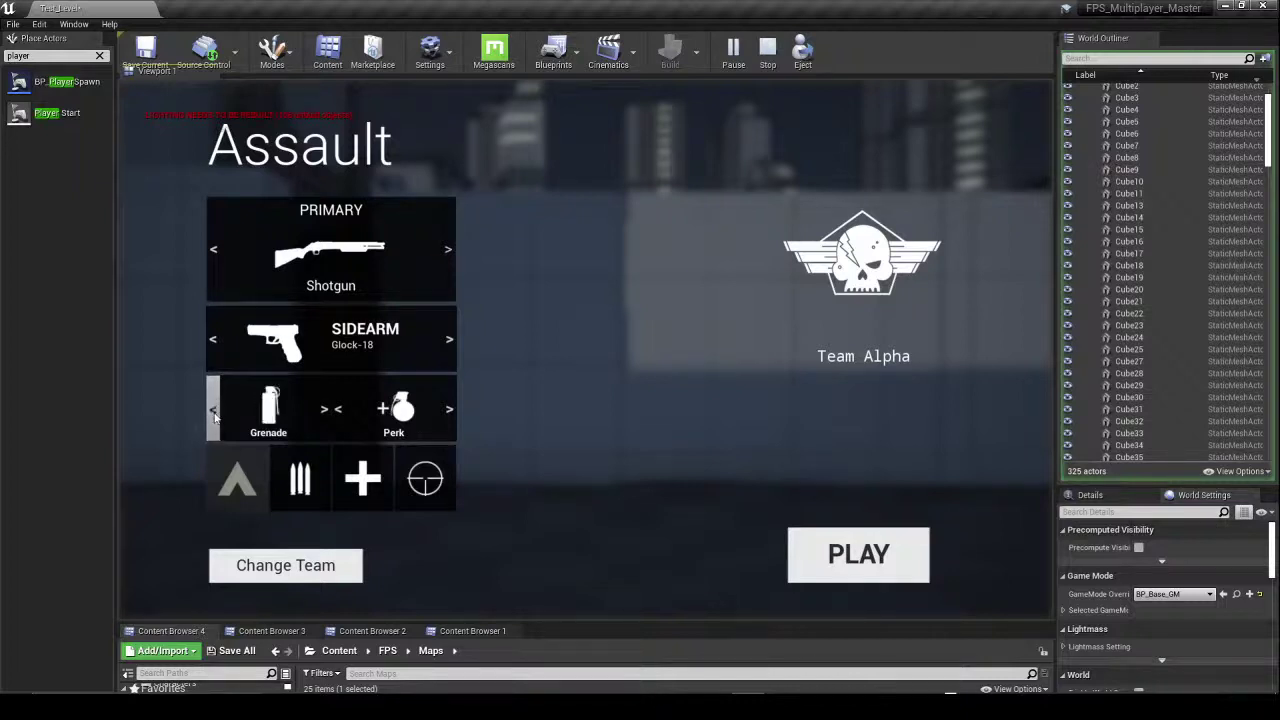
click(214, 417)
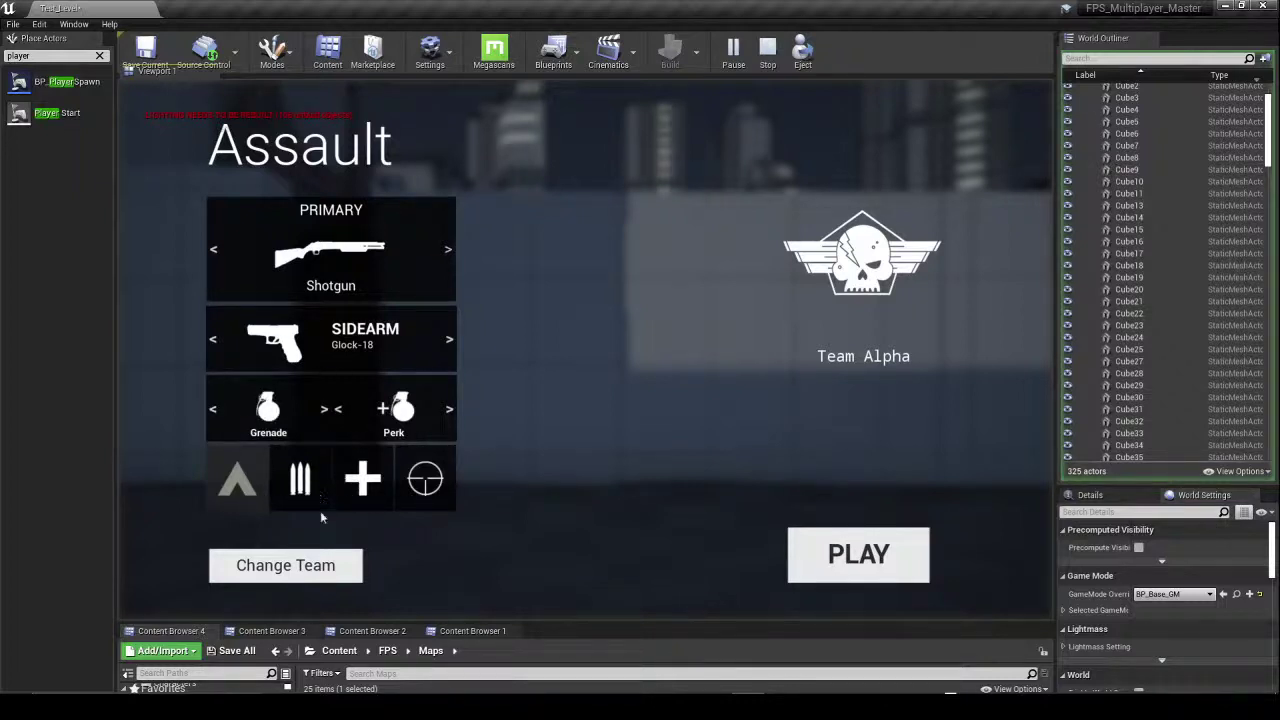
click(320, 568)
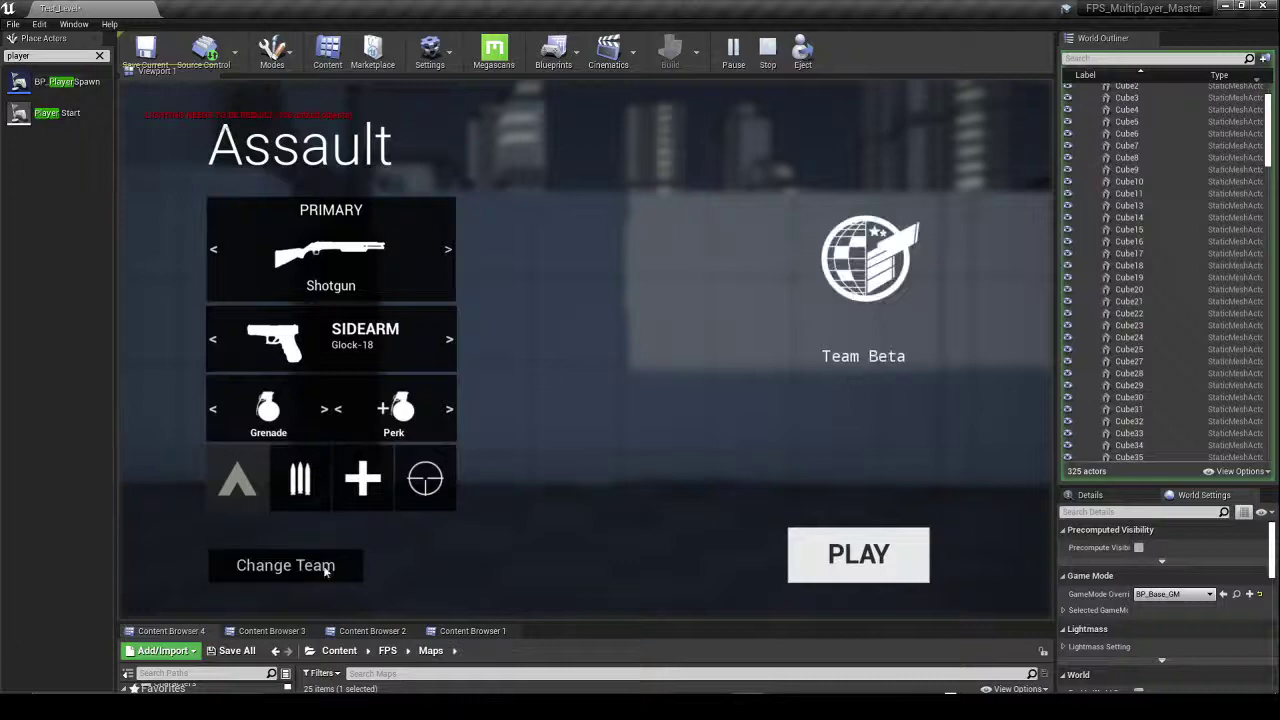
click(322, 566)
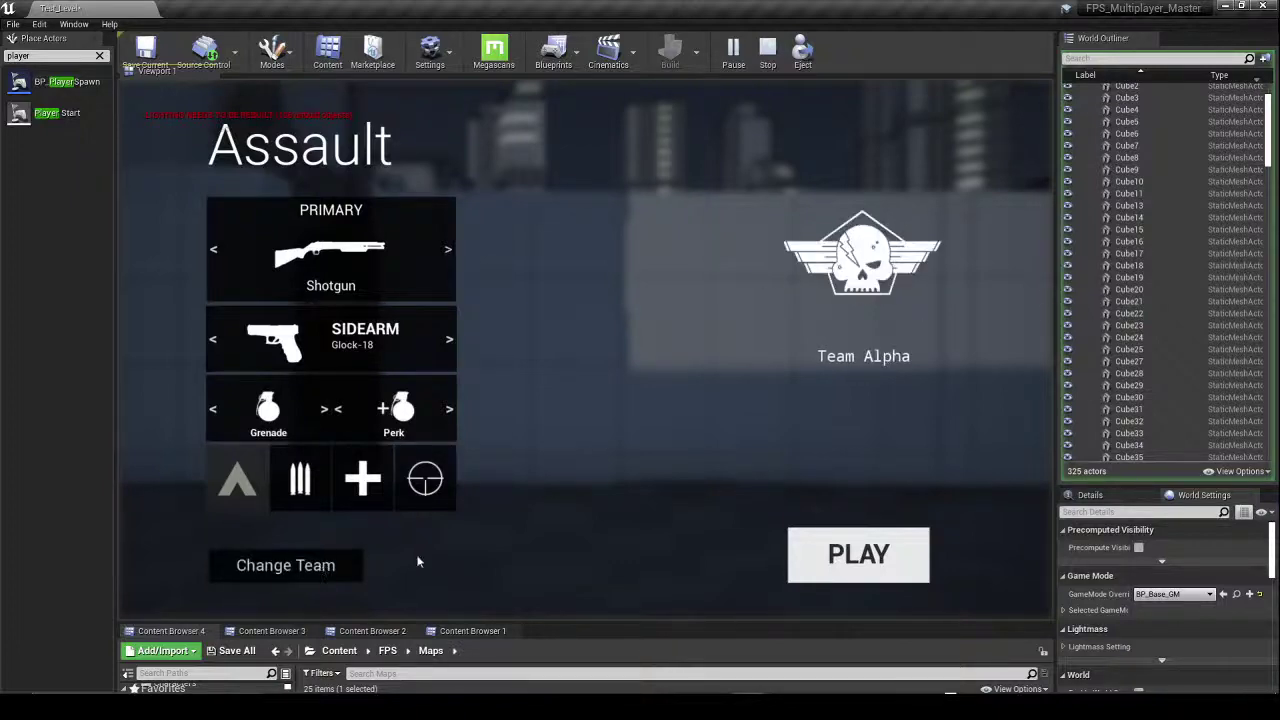
Step: Play-test the Shotgun loadout on the approach to the simulation portal and restart the play session
click(858, 555)
key(w)
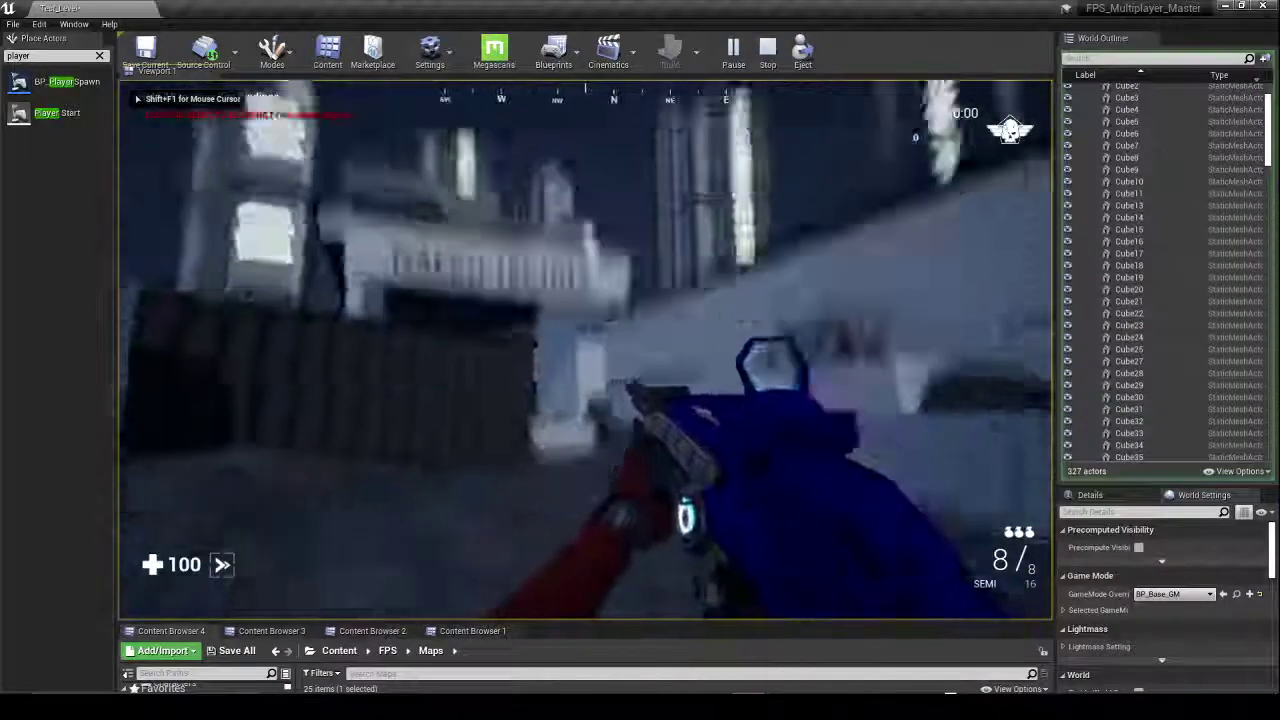
key(shift)
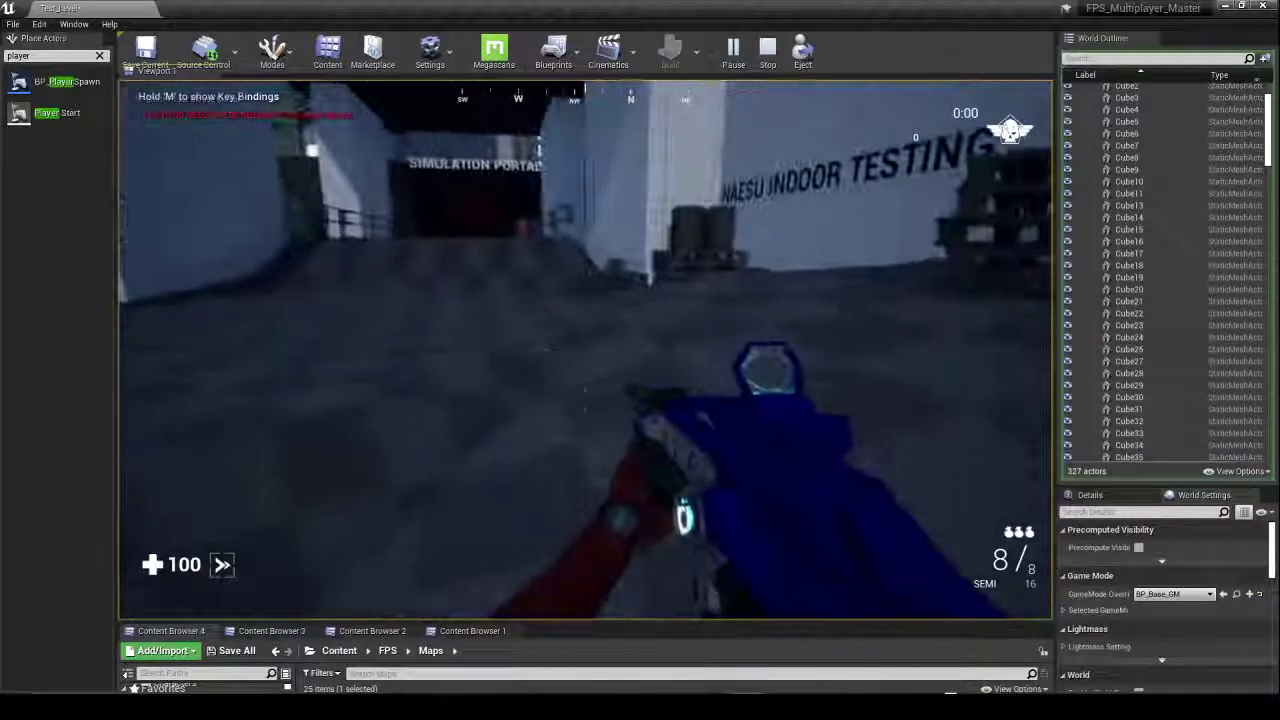
key(Escape)
click(733, 50)
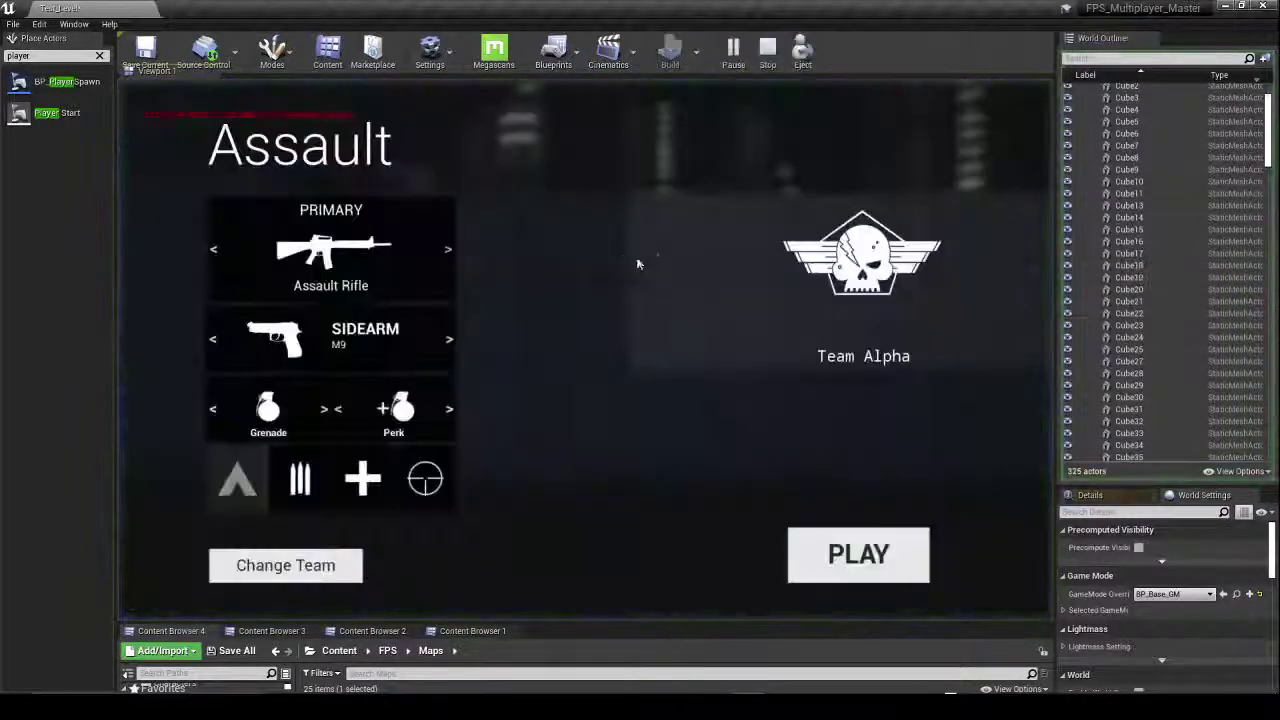
Step: Equip the Machinegun as the Assault primary, enter the match as Team Alpha and fire one test shot
click(448, 262)
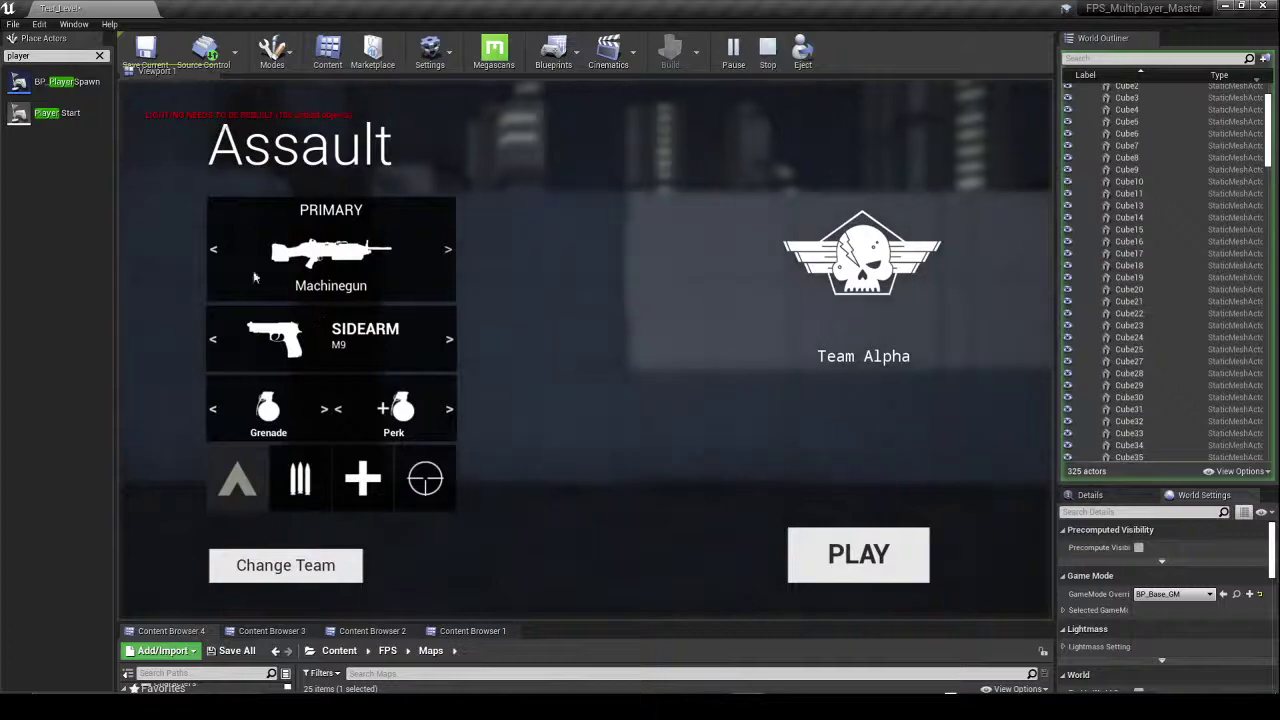
click(820, 551)
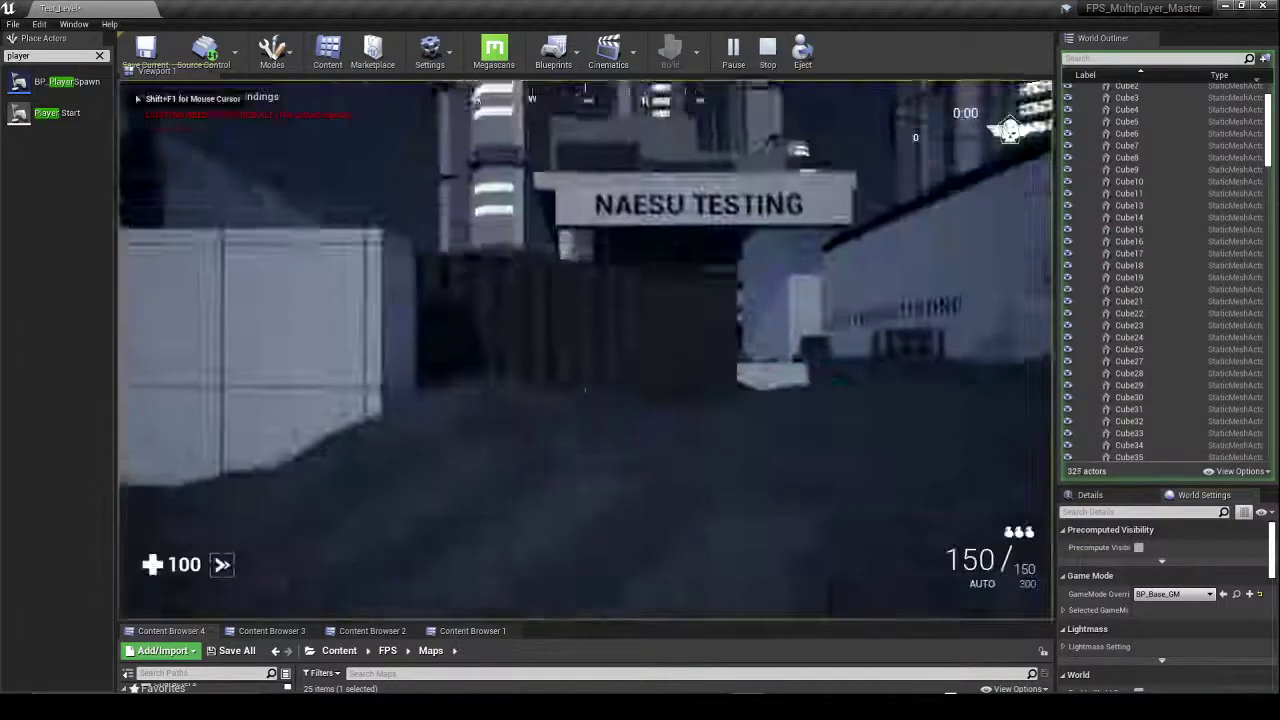
click(585, 350)
key(shift+w)
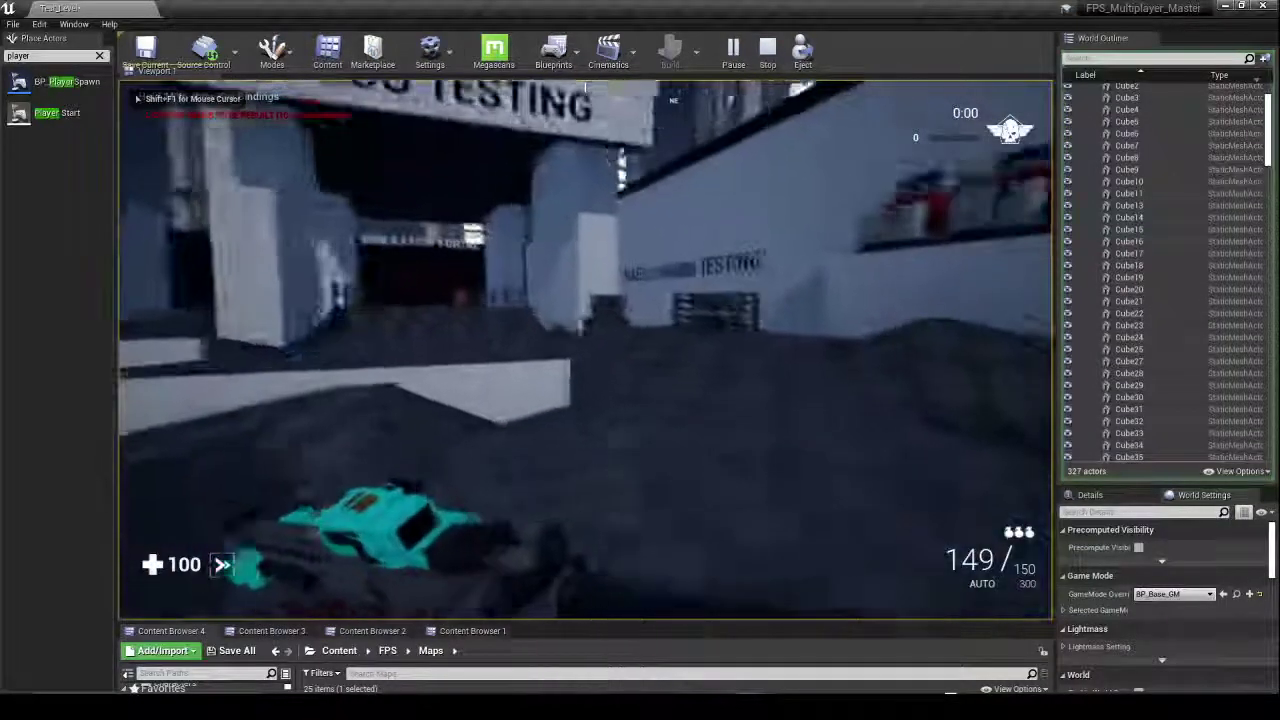
Step: Inspect the yard between the Weapon Testing sign, simulation portal and NAESU indoor testing wall, switching to the second weapon on the way
key(w)
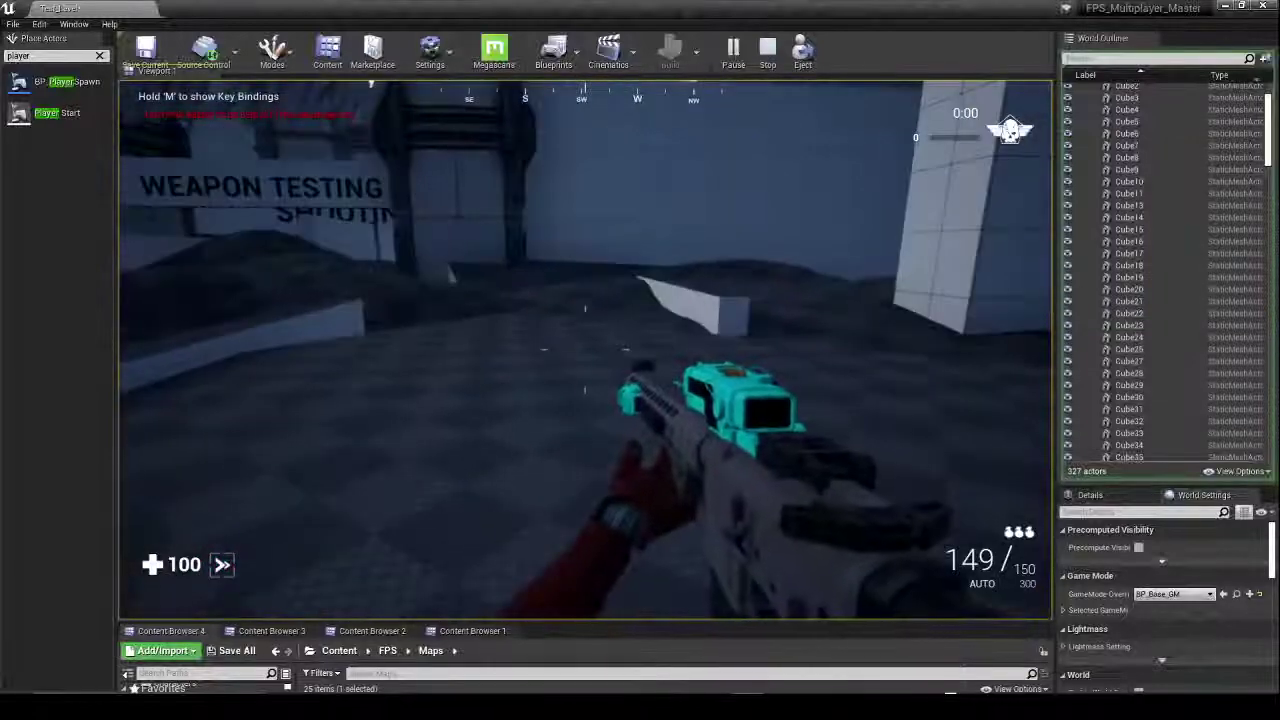
key(w)
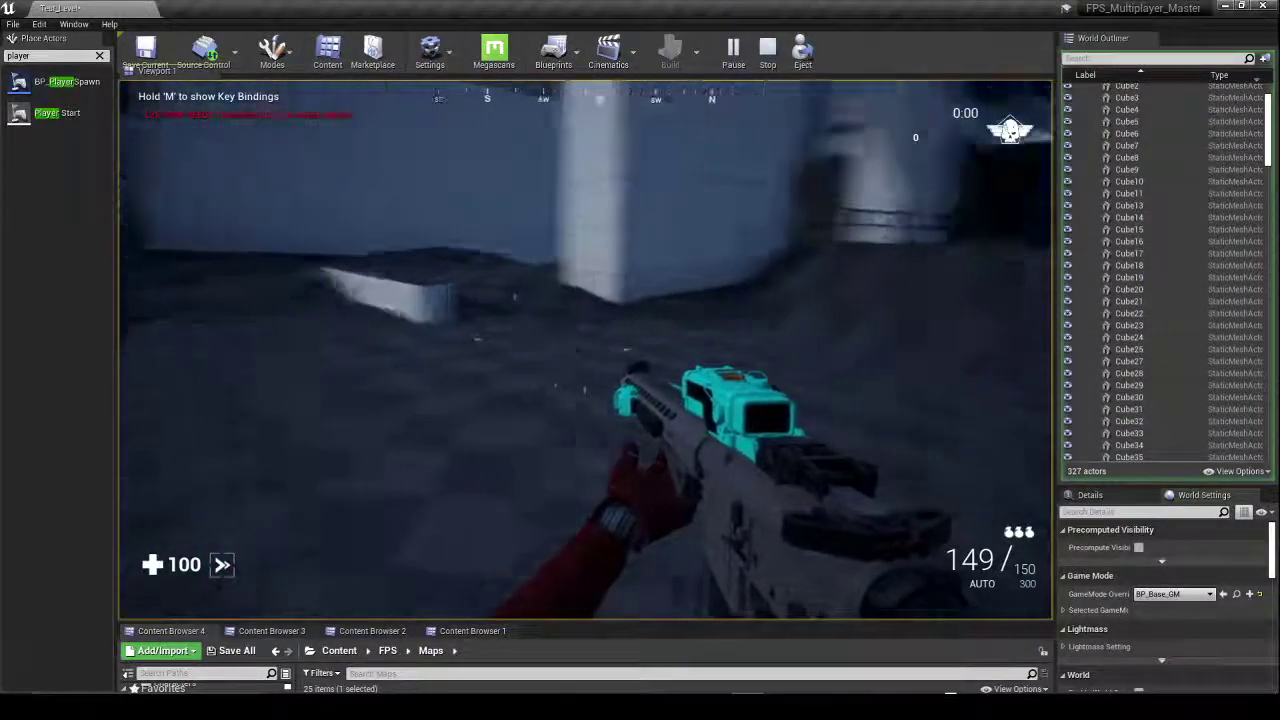
key(w)
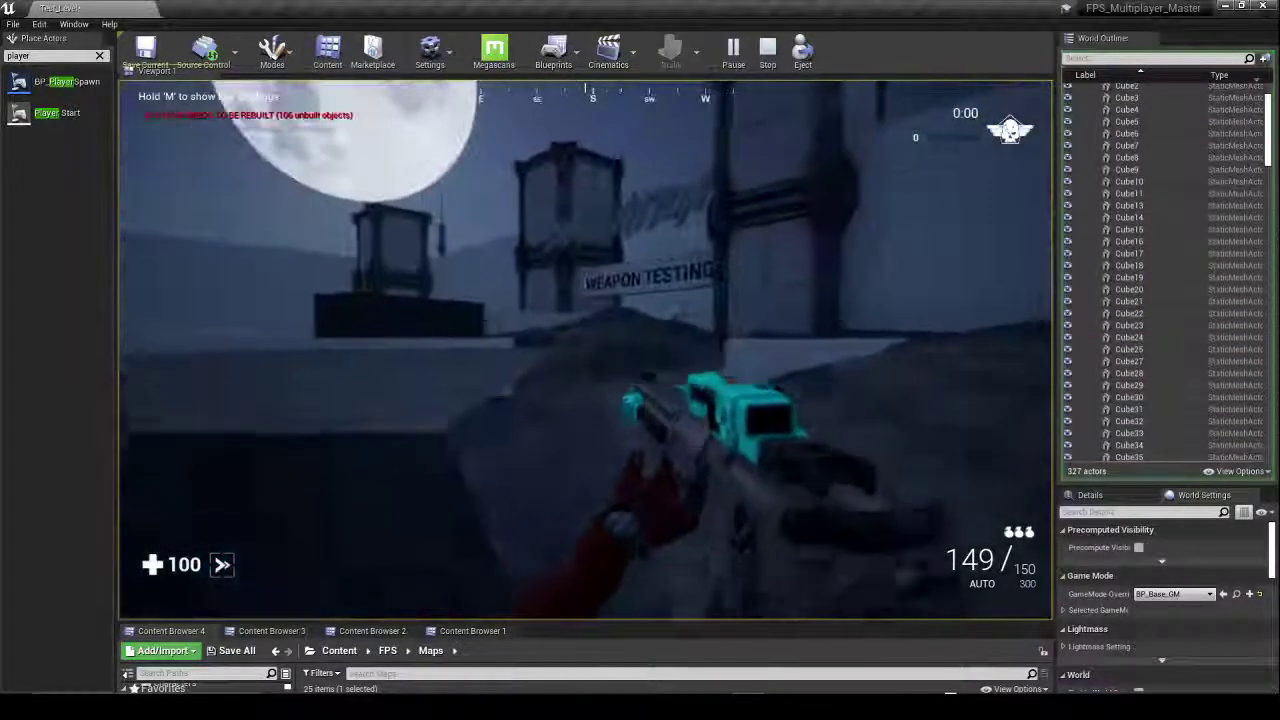
key(w)
key(2)
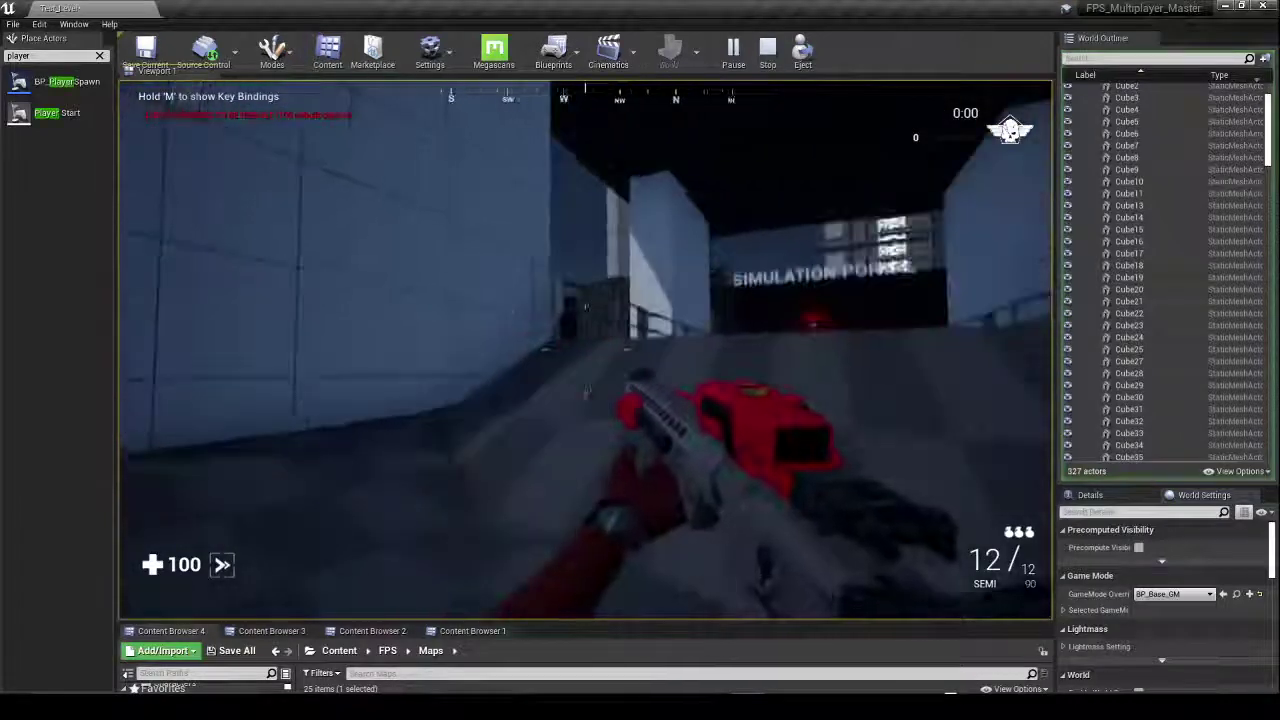
key(w)
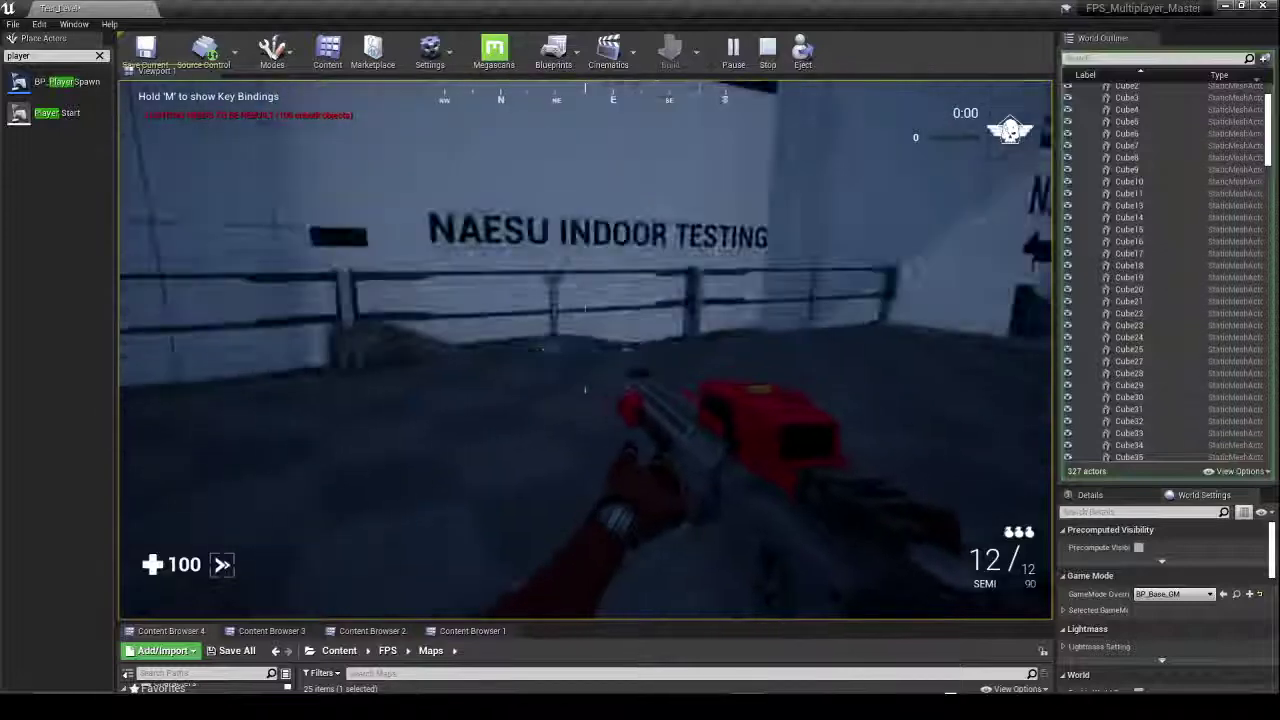
key(w)
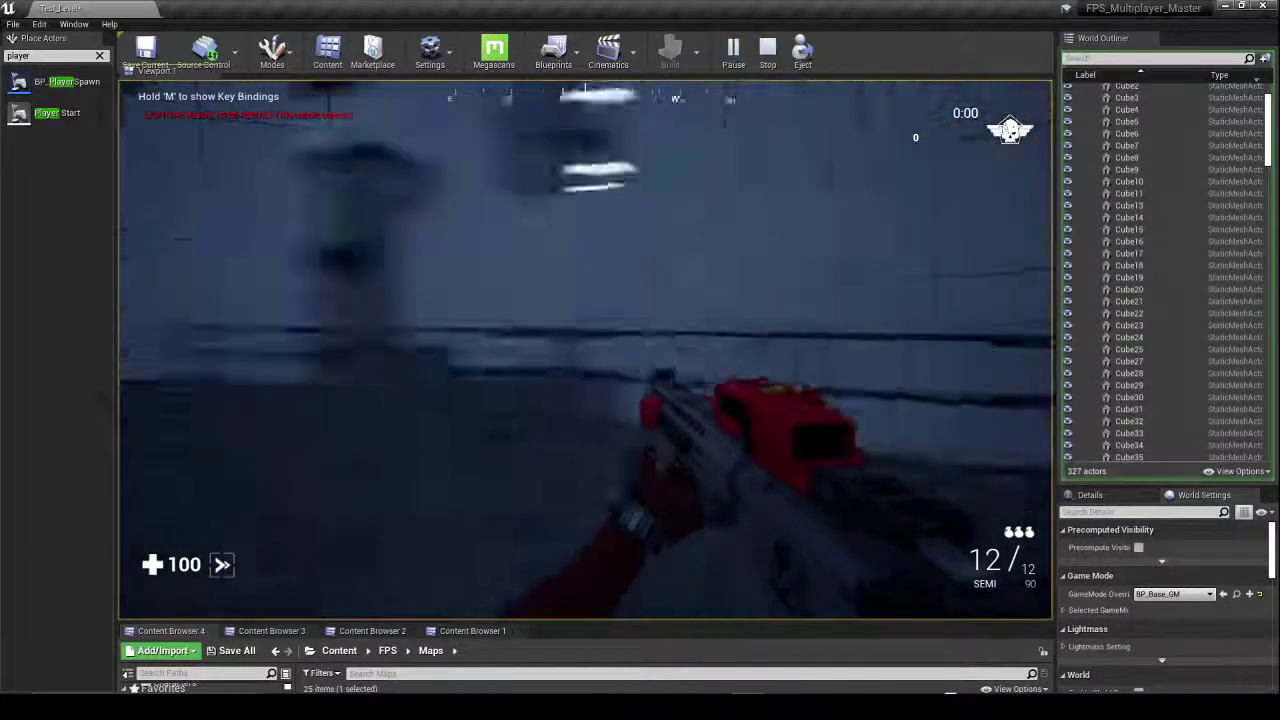
Step: Run along the NAESU Test Zone wall past the exit sign to check the outdoor route and its cover
key(shift+w)
key(shift+w)
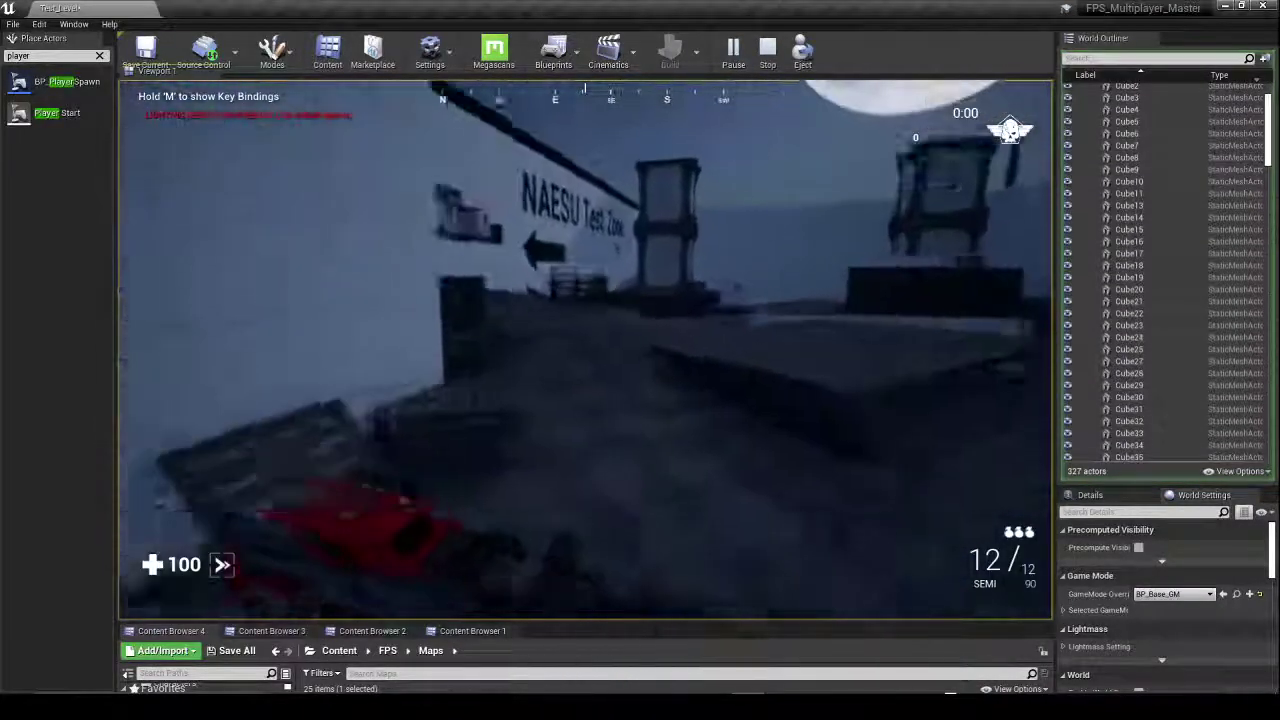
key(shift+w)
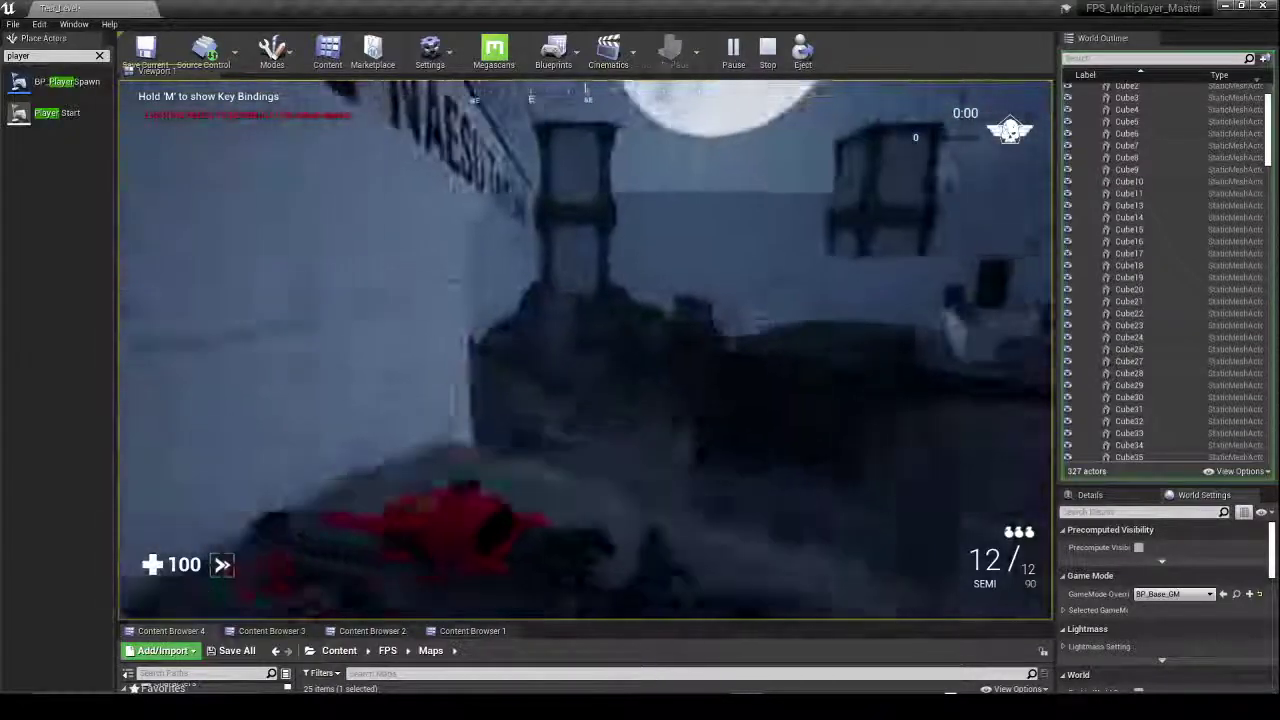
key(w)
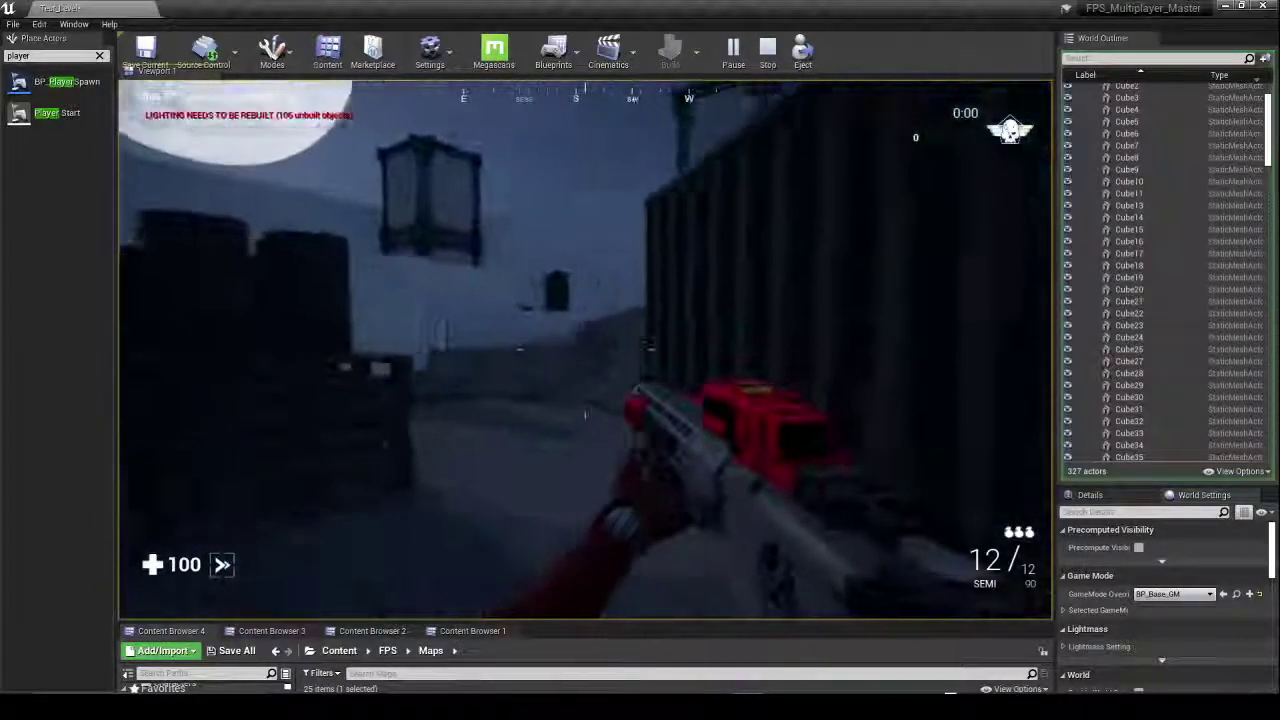
key(shift+w)
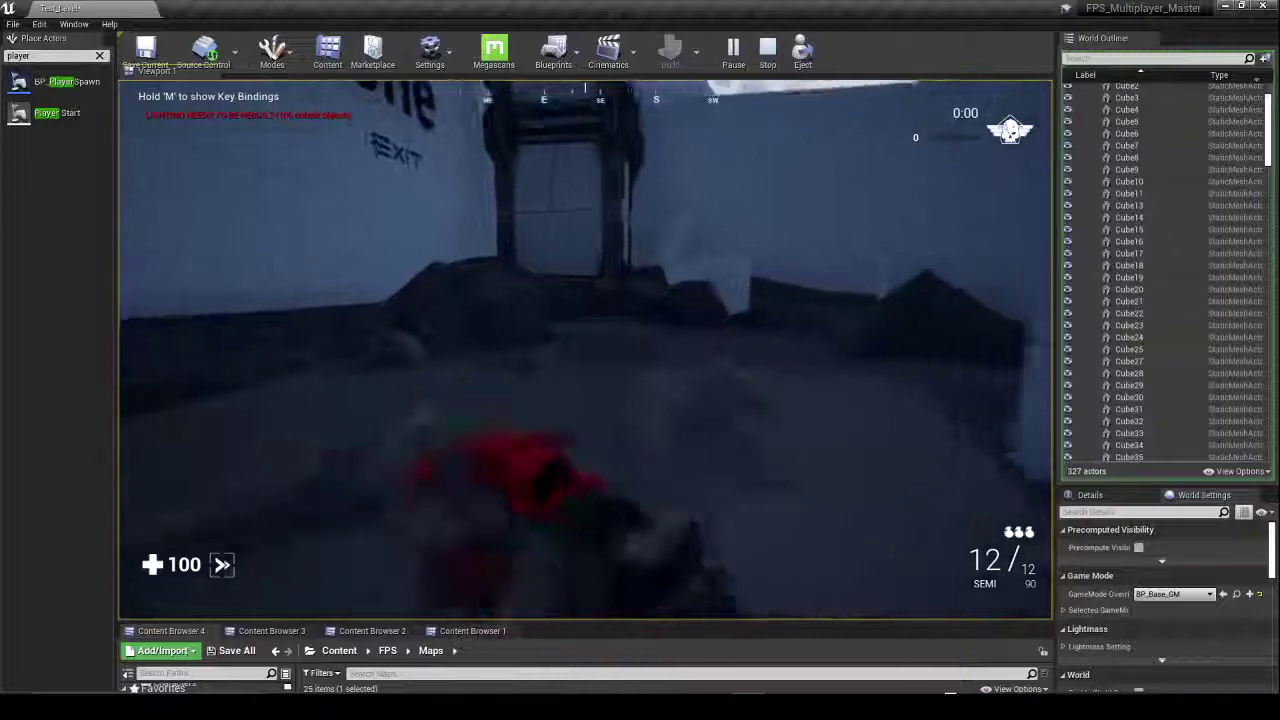
key(w)
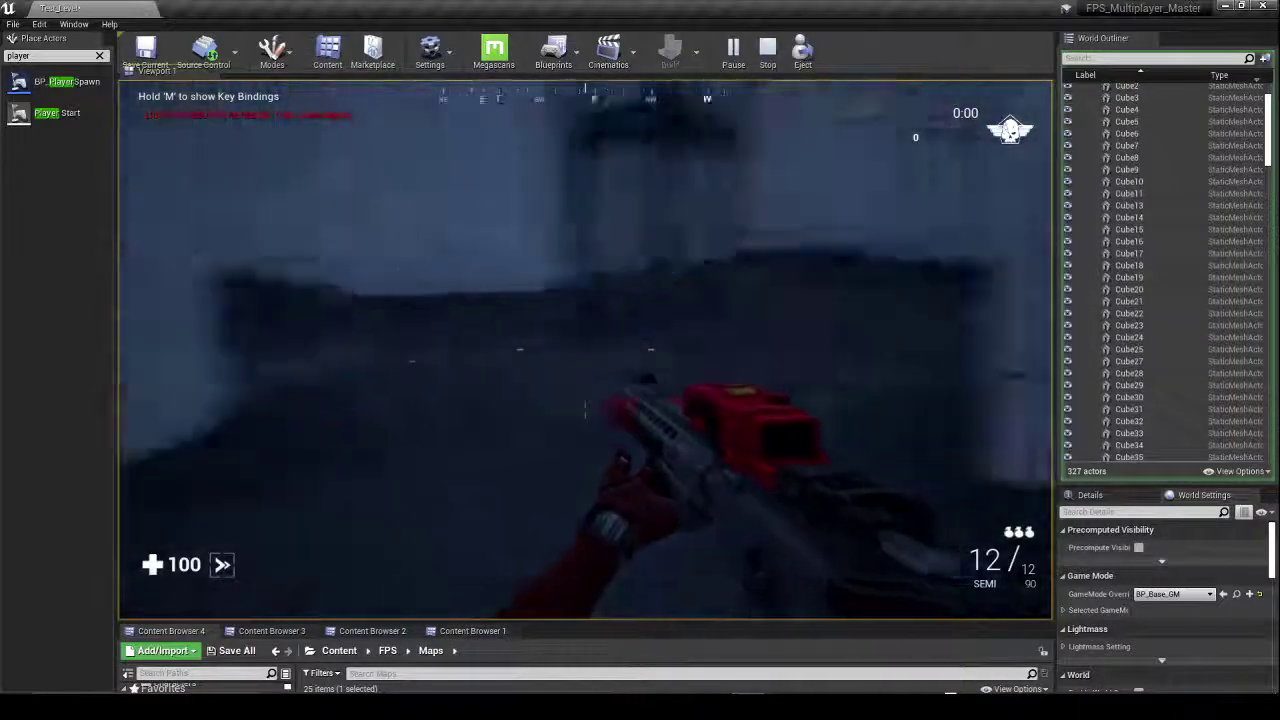
key(w)
key(shift+w)
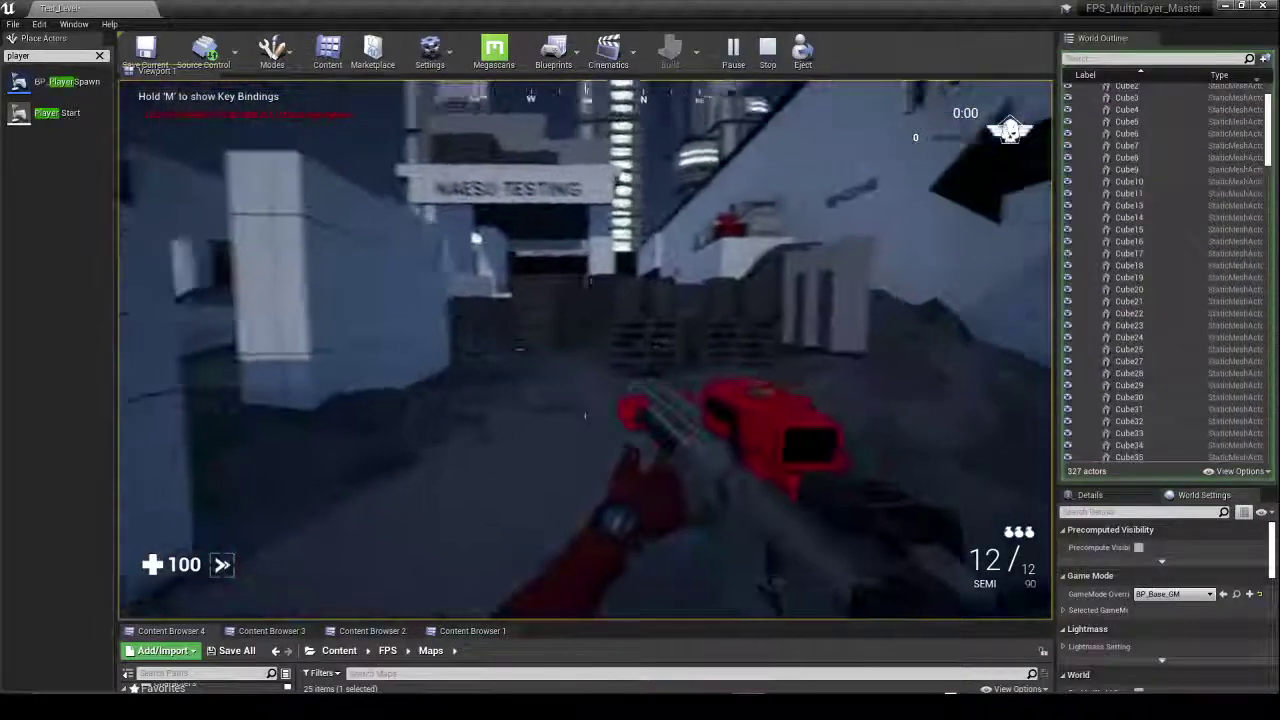
Step: Cross the low-wall cover by the Weapon Testing entrance and run to the NAESU indoor testing sign
key(shift+w)
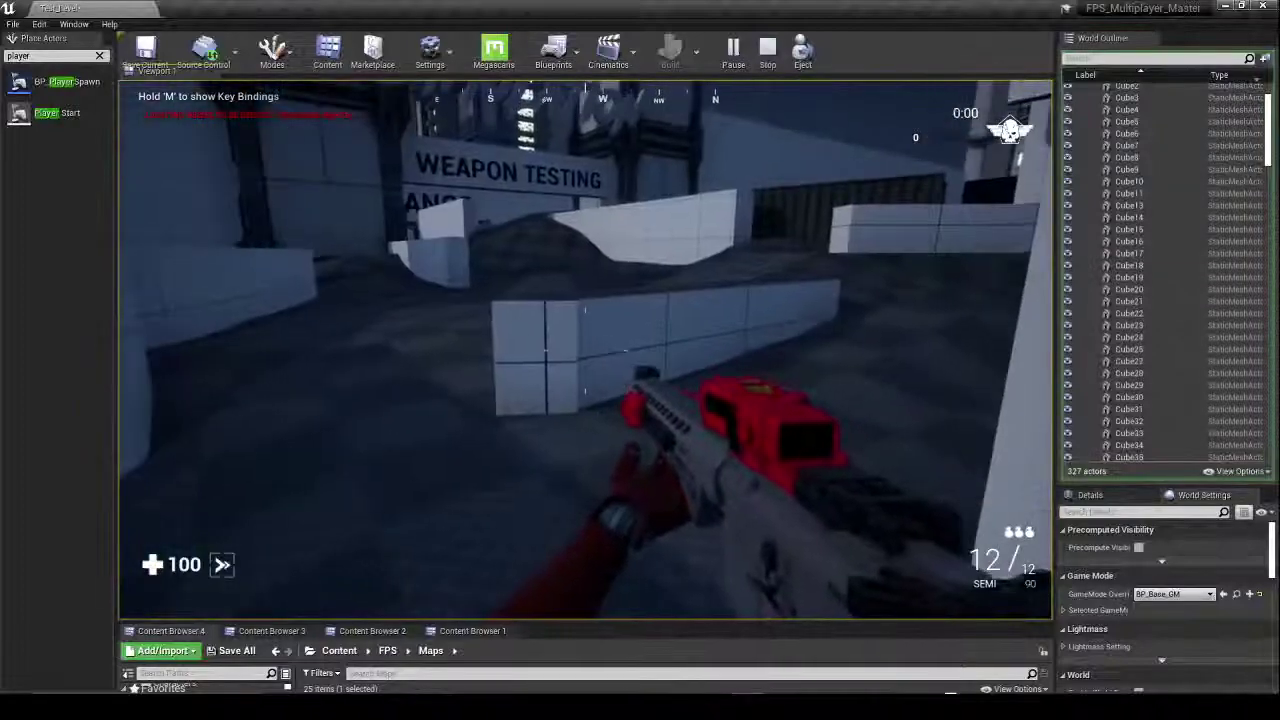
key(w)
key(shift+w)
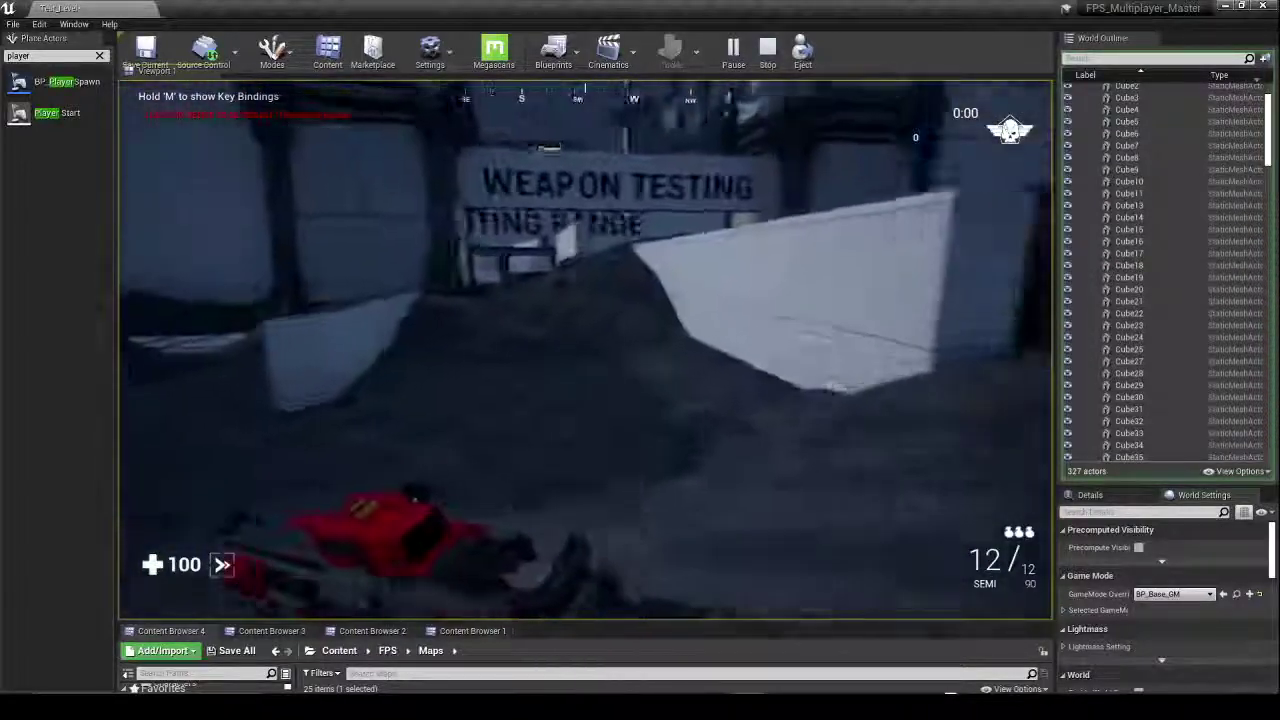
key(shift+w)
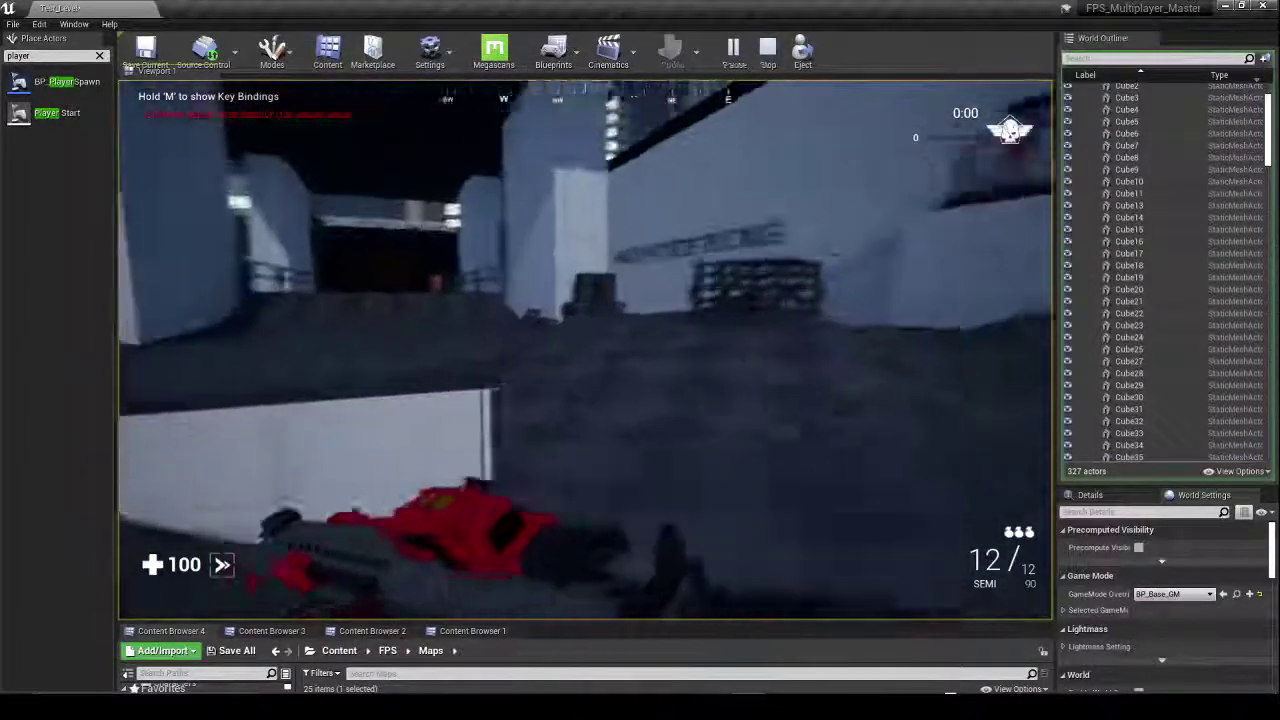
key(shift+w)
key(shift+w)
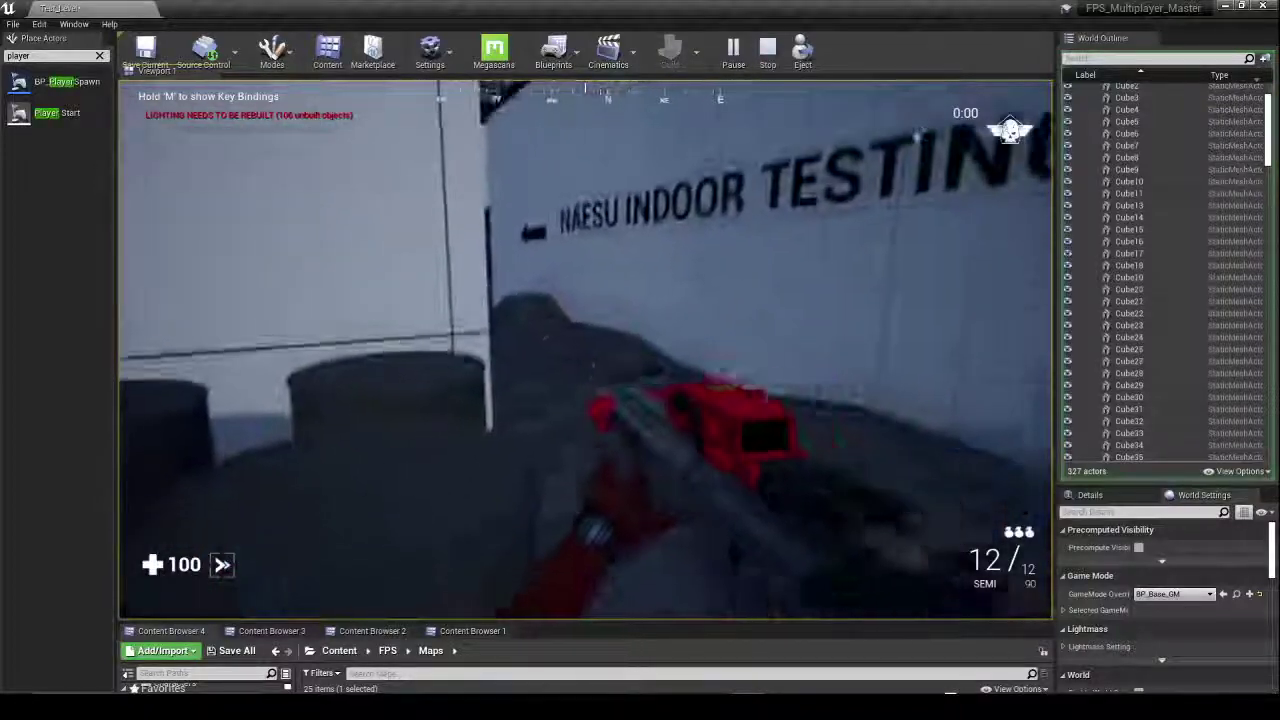
Step: Walk back past the NAESU Test Zone arrow and examine the dark block and low walls facing Weapon Testing
key(w)
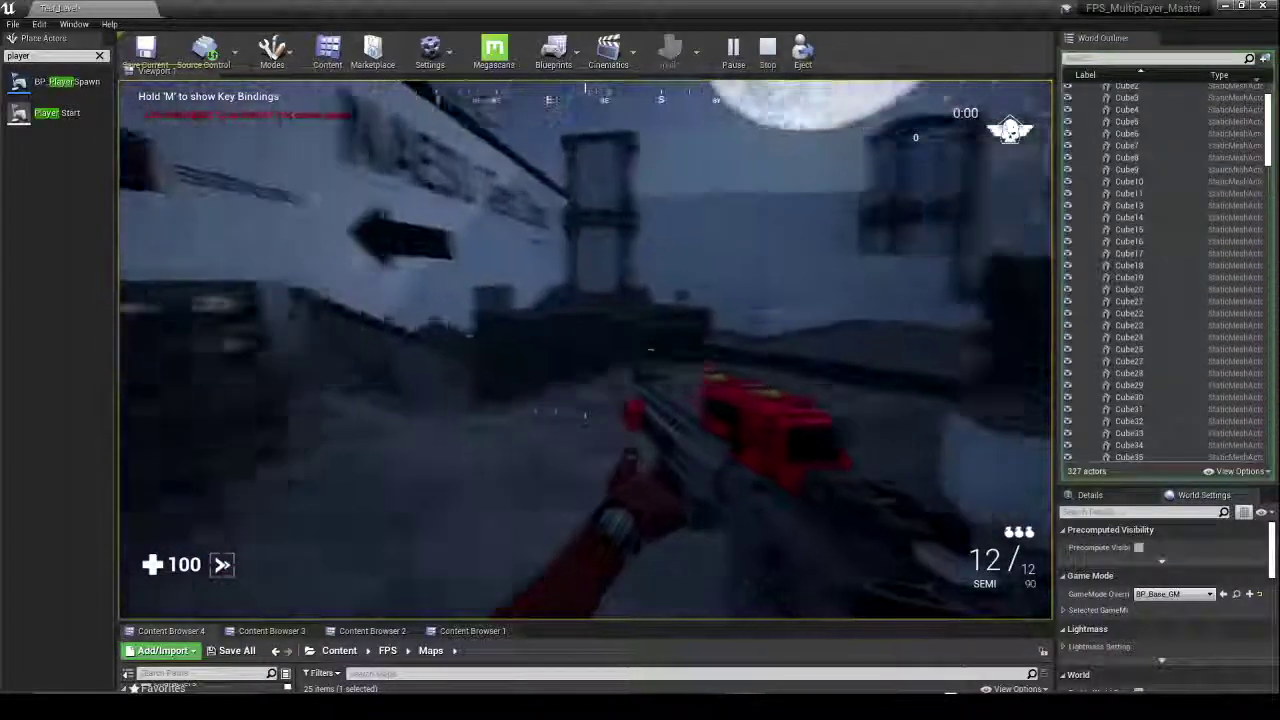
key(w)
key(w)
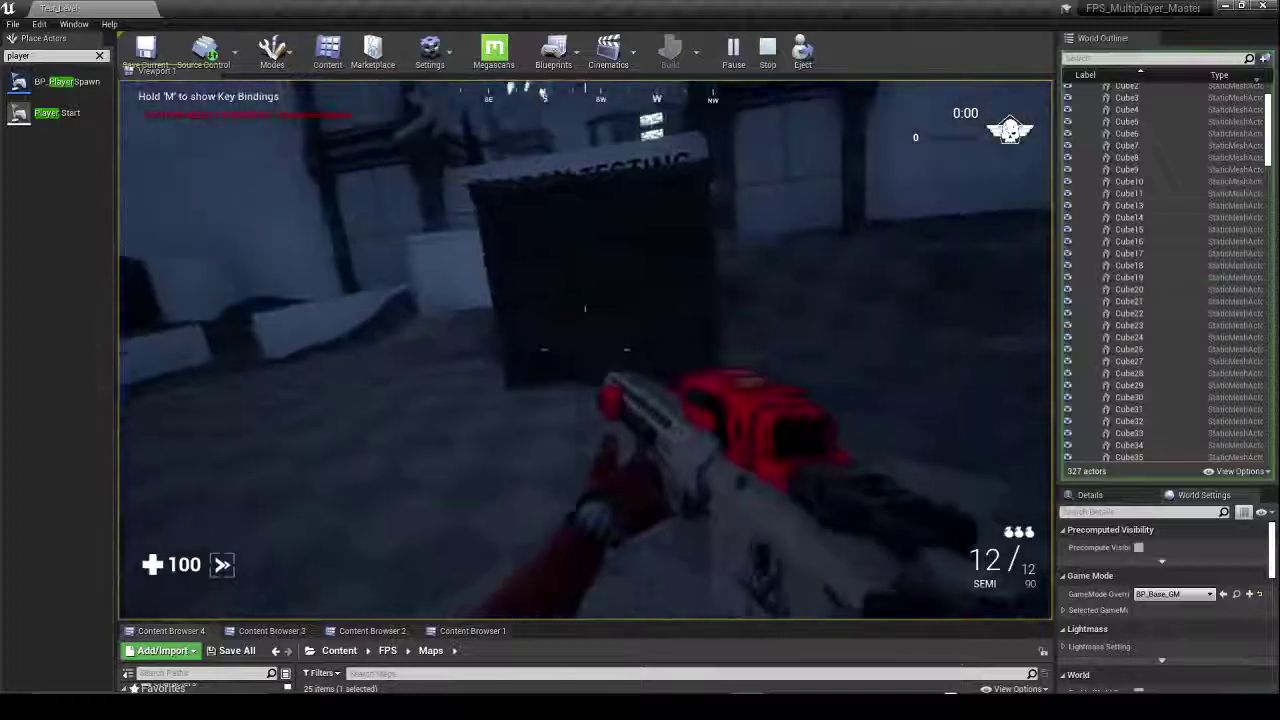
key(w)
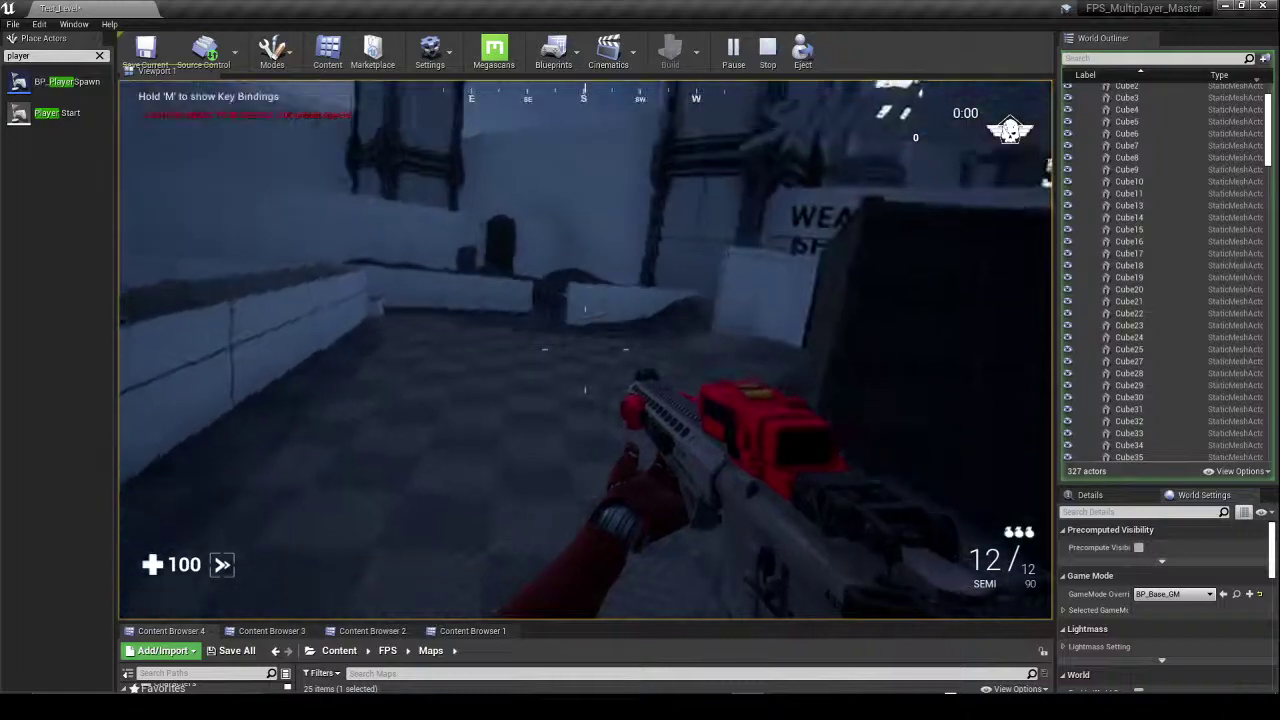
key(w)
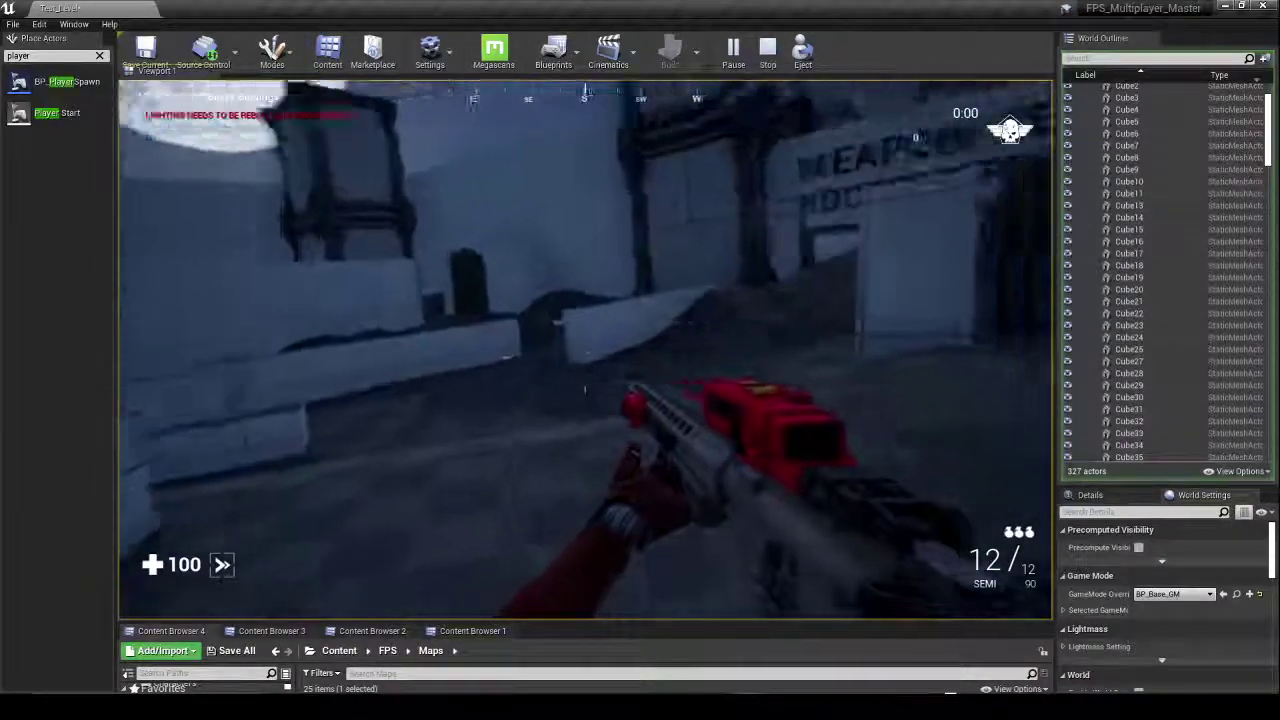
key(w)
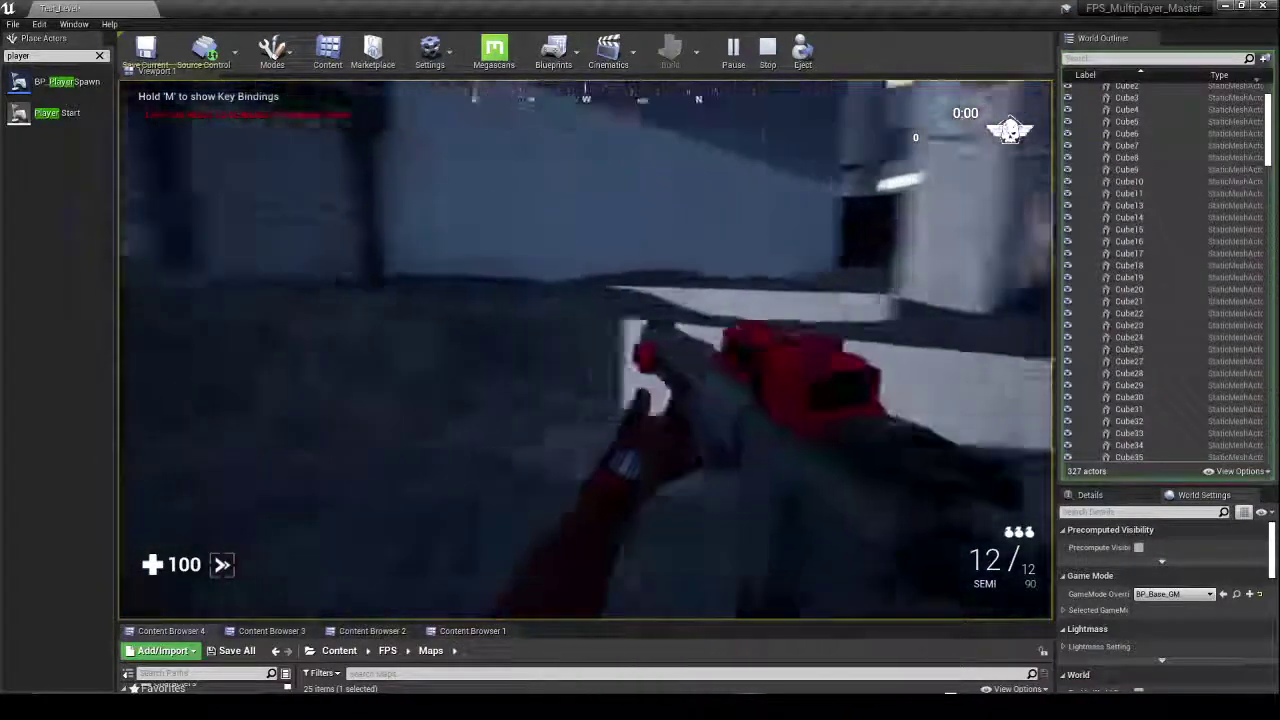
Step: Enter the shooting range through the Weapon Testing gateway and look over its crates and large ring
key(w)
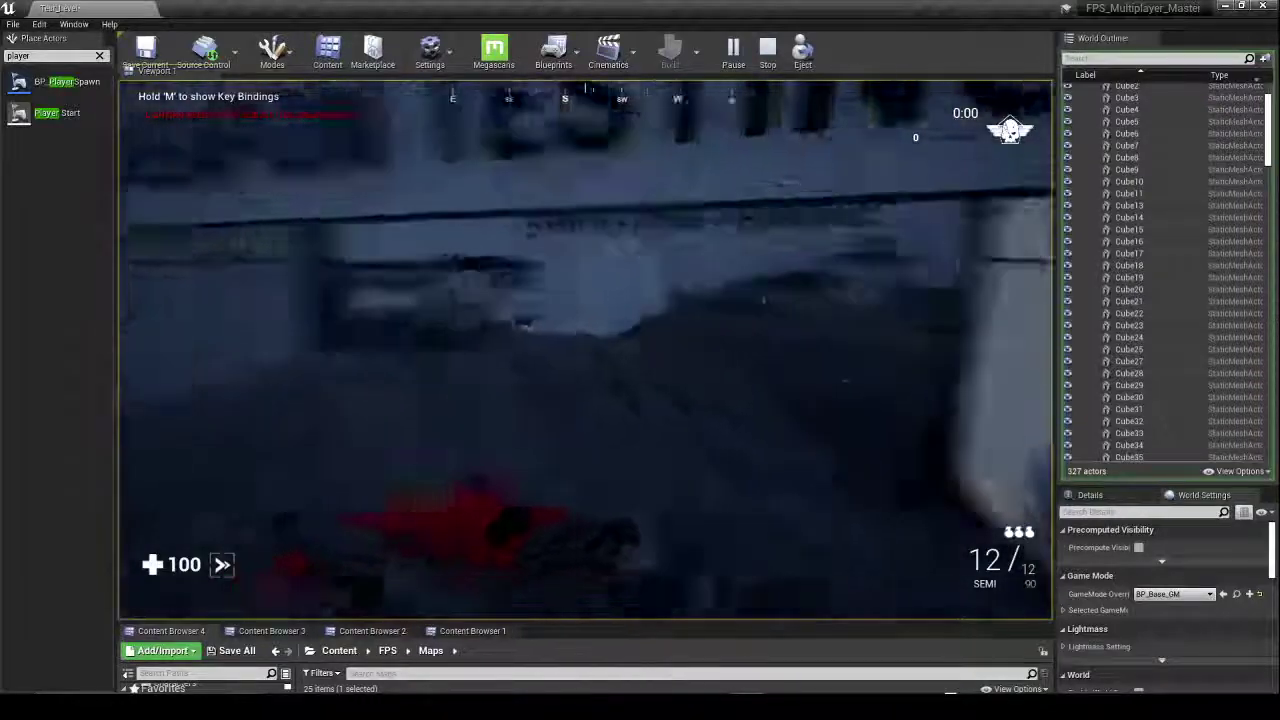
key(w)
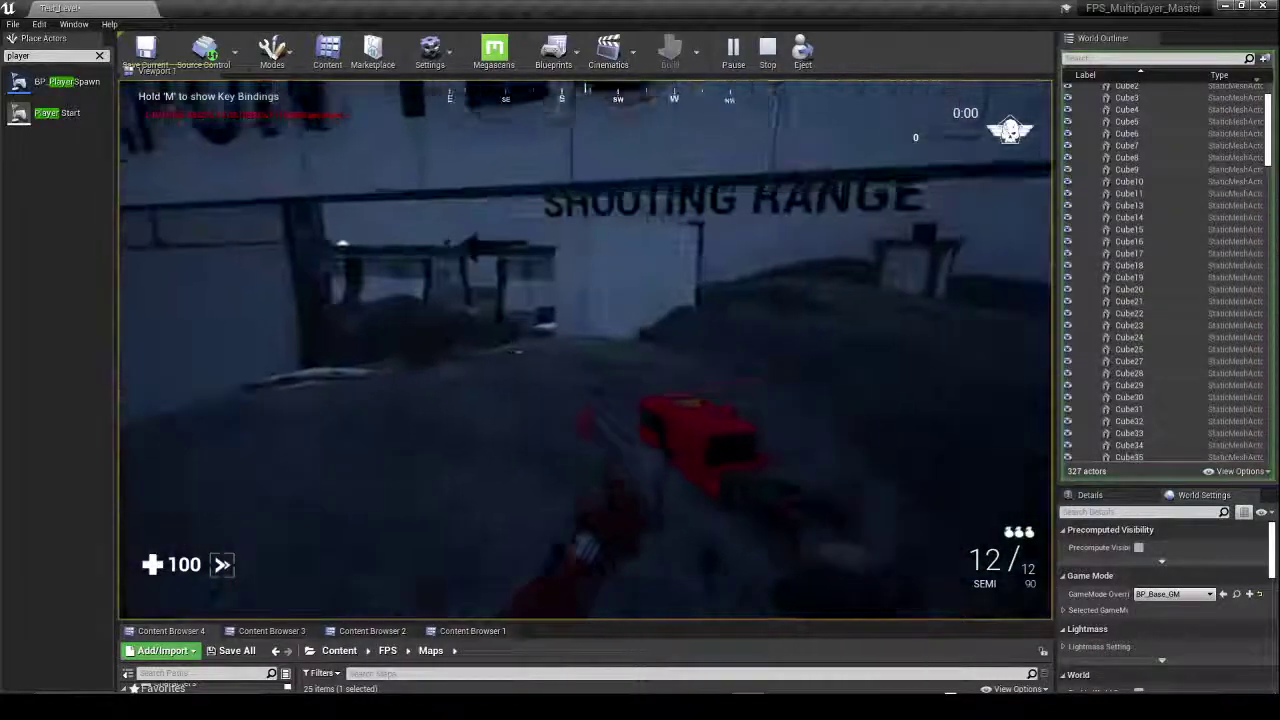
key(w)
key(w)
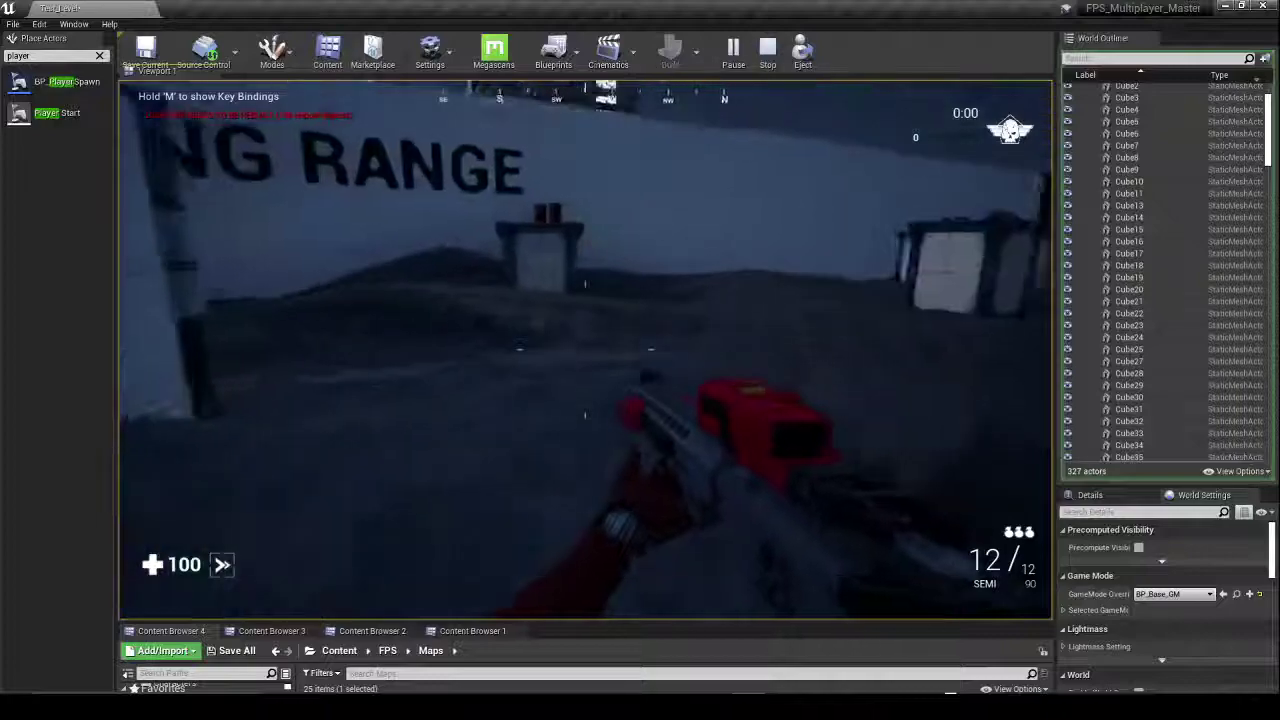
key(w)
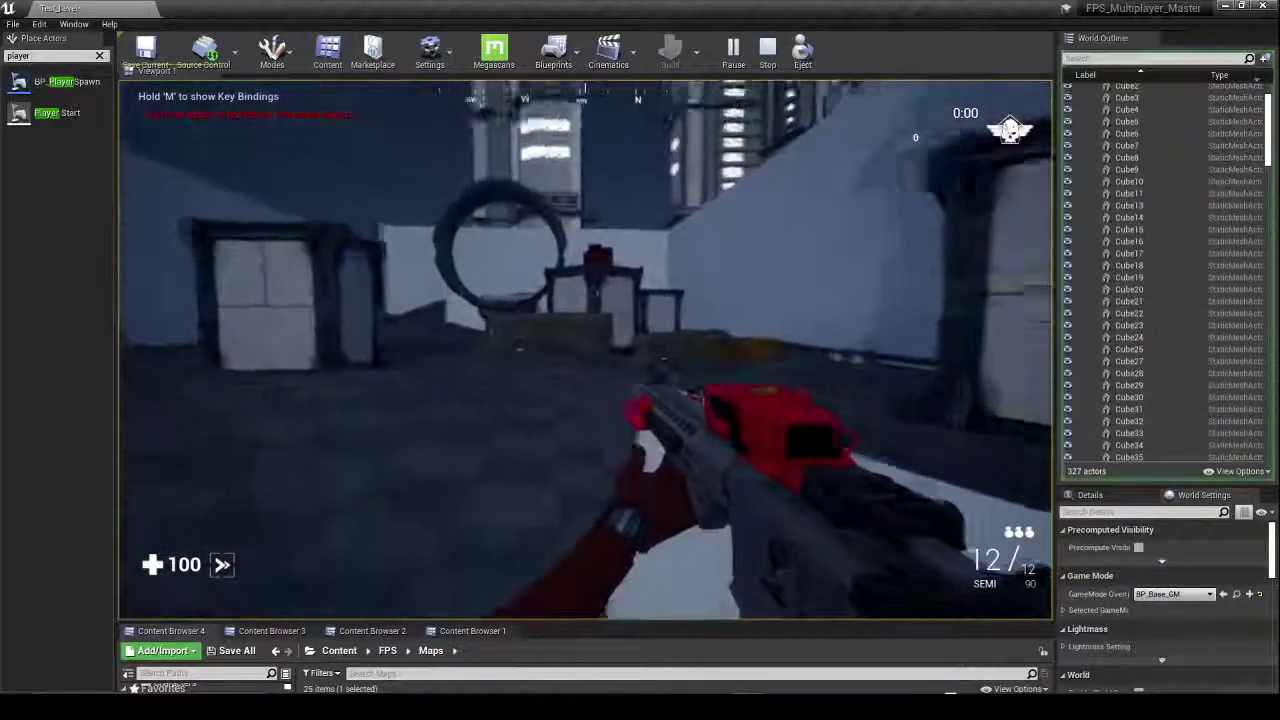
Step: Run past the shooting range's crates to the far walls and check the passage beside the tall barrier
key(w)
key(w)
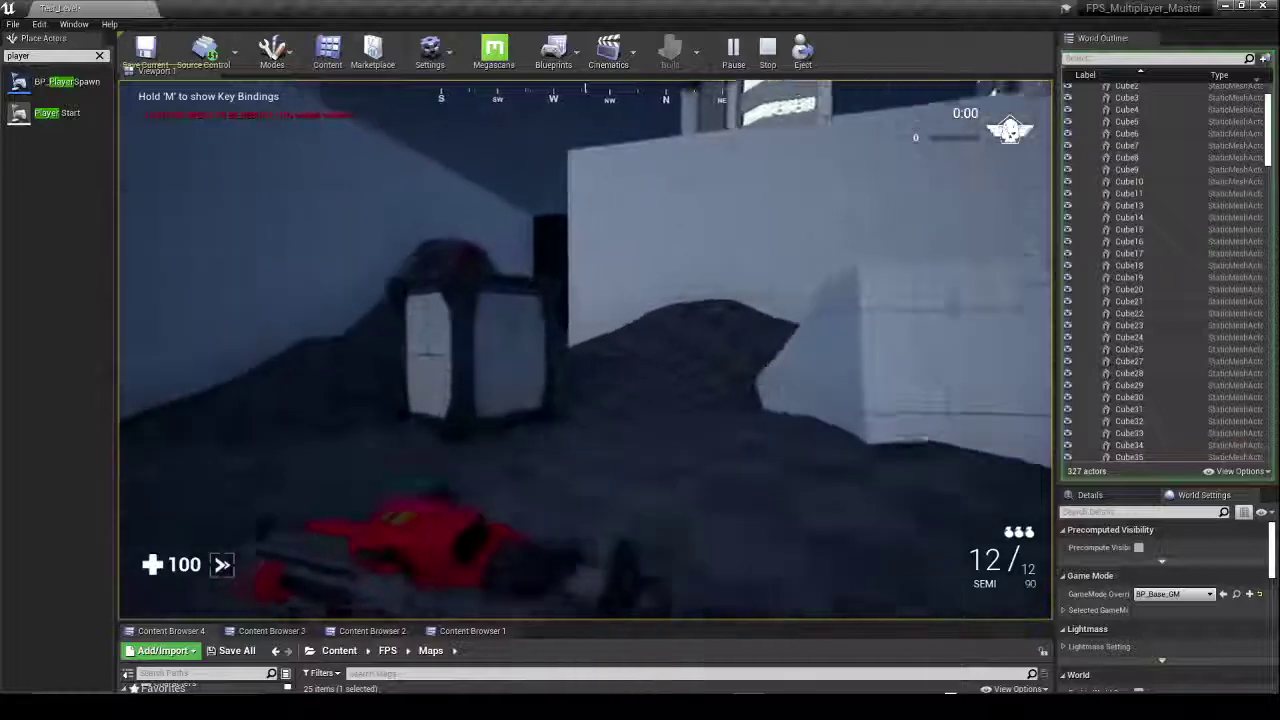
key(w)
key(w)
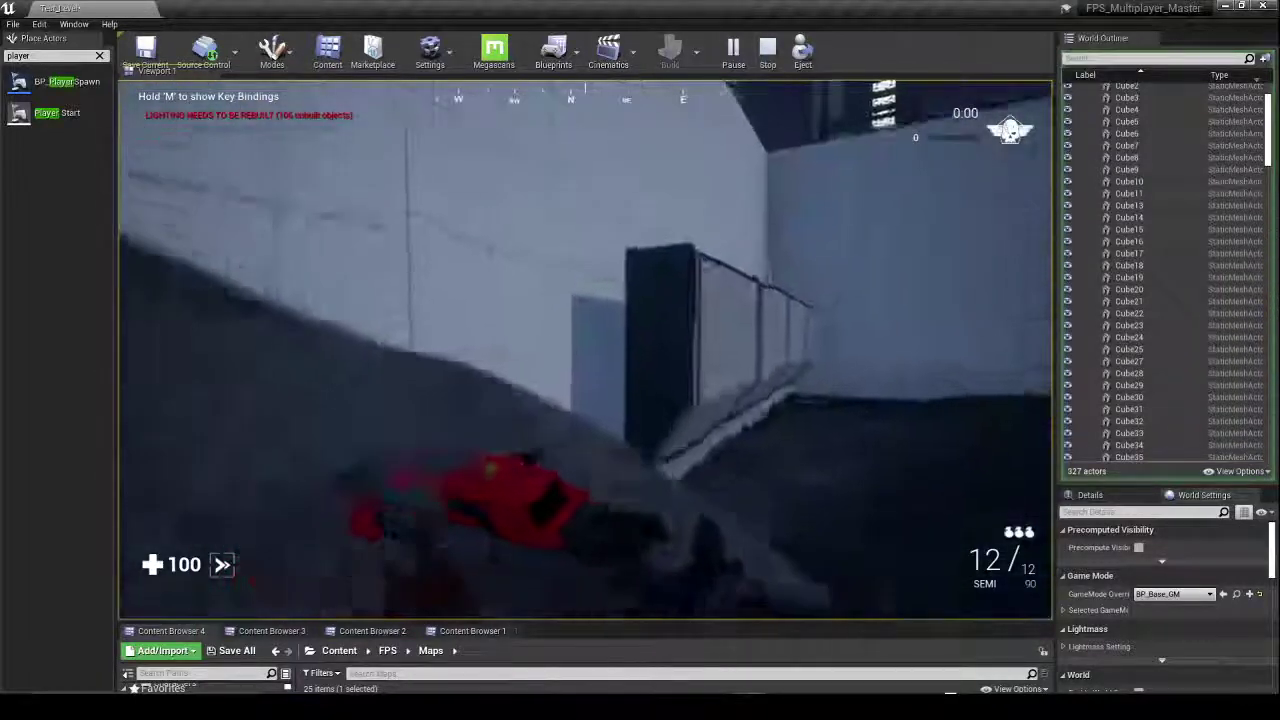
key(w)
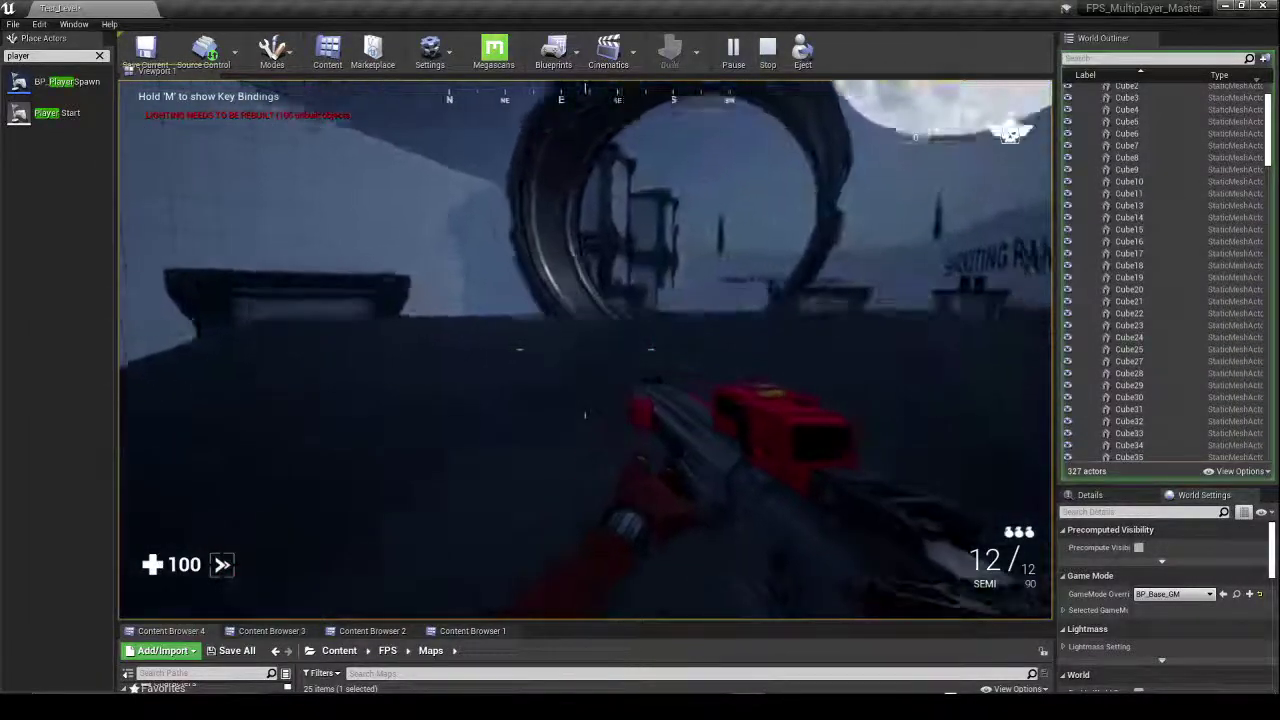
Step: Run through the large ring to the graffiti-covered low wall facing the shooting range signs
key(w)
key(w)
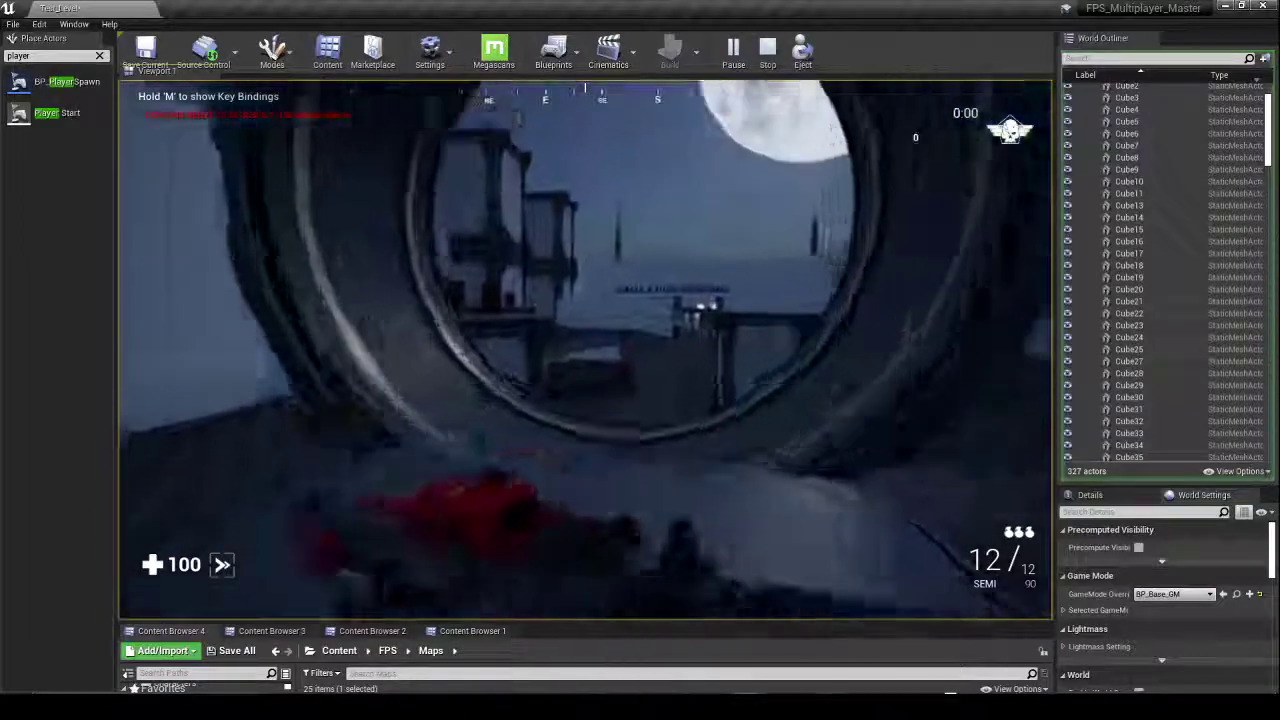
key(w)
key(w)
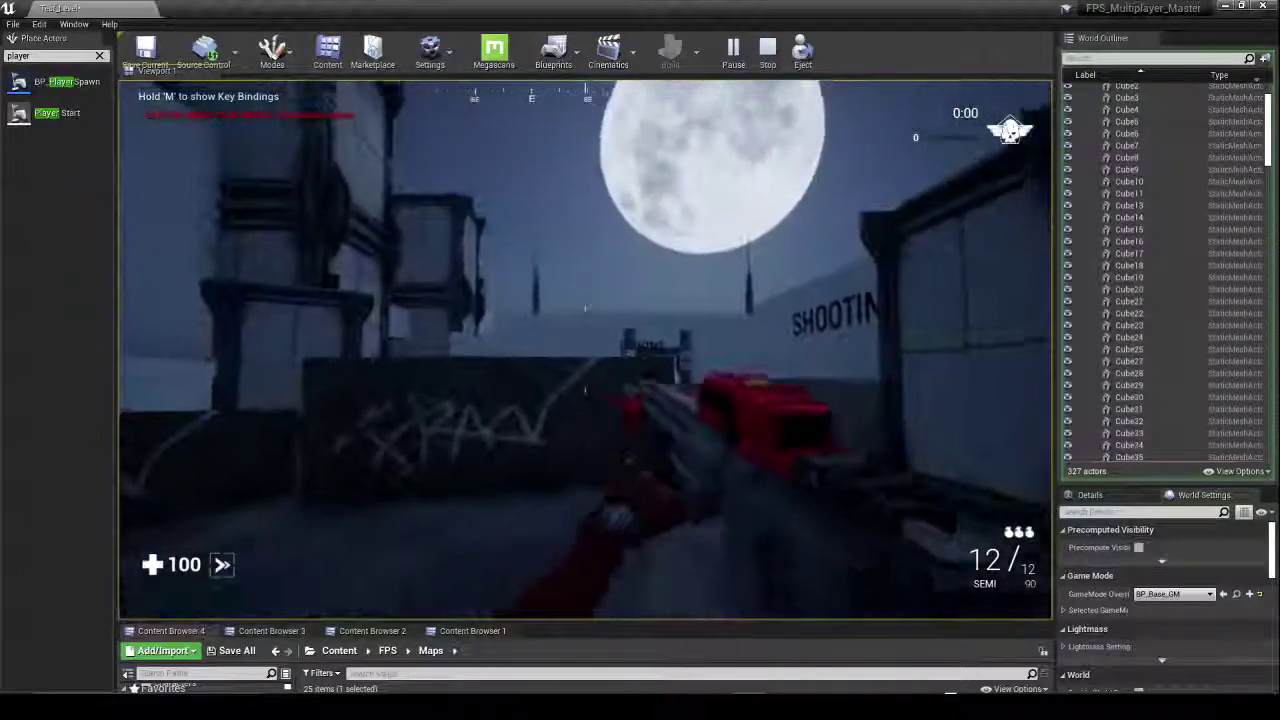
key(w)
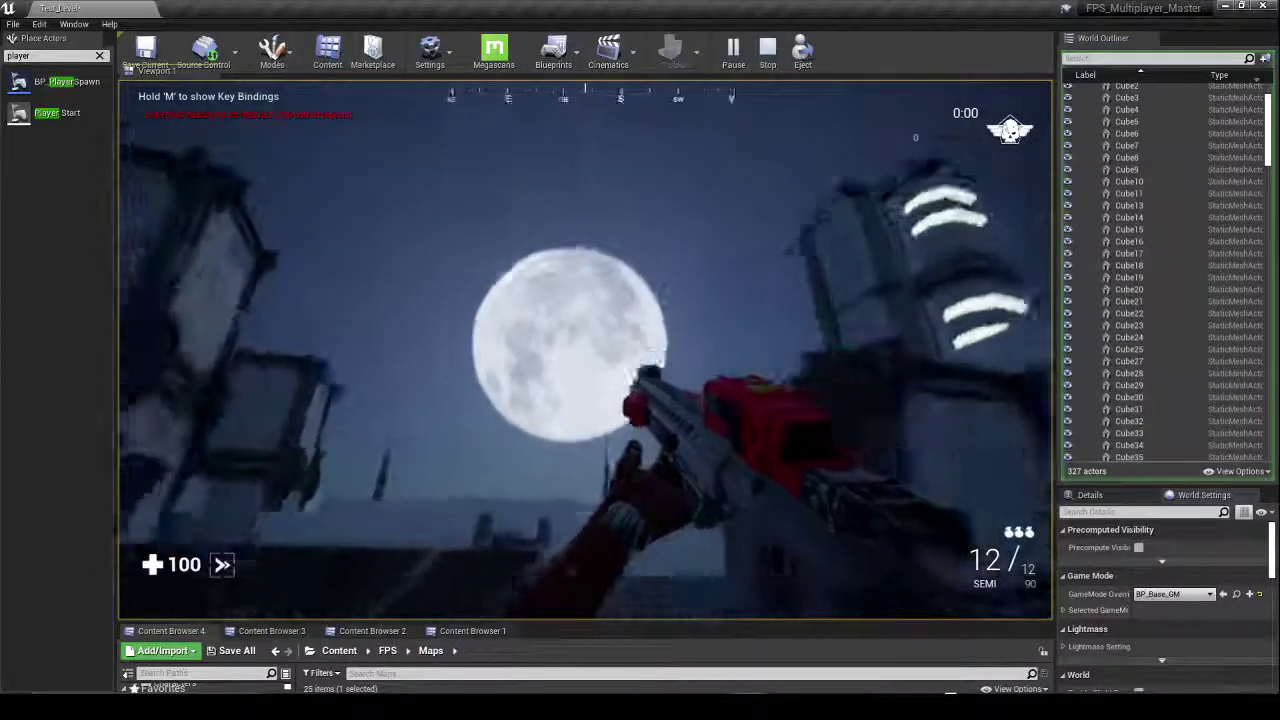
Step: Examine the moon, stacked crates and lit towers above the shooting range while moving between the cover
key(w)
key(w)
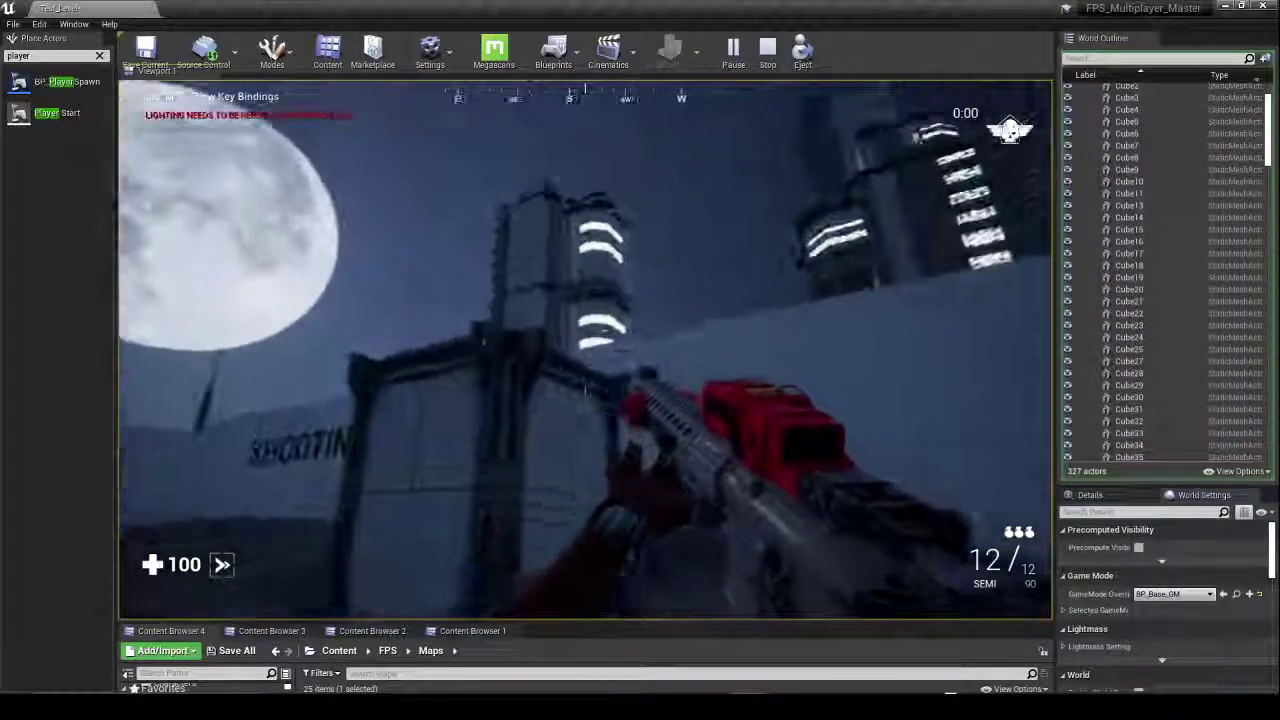
key(w)
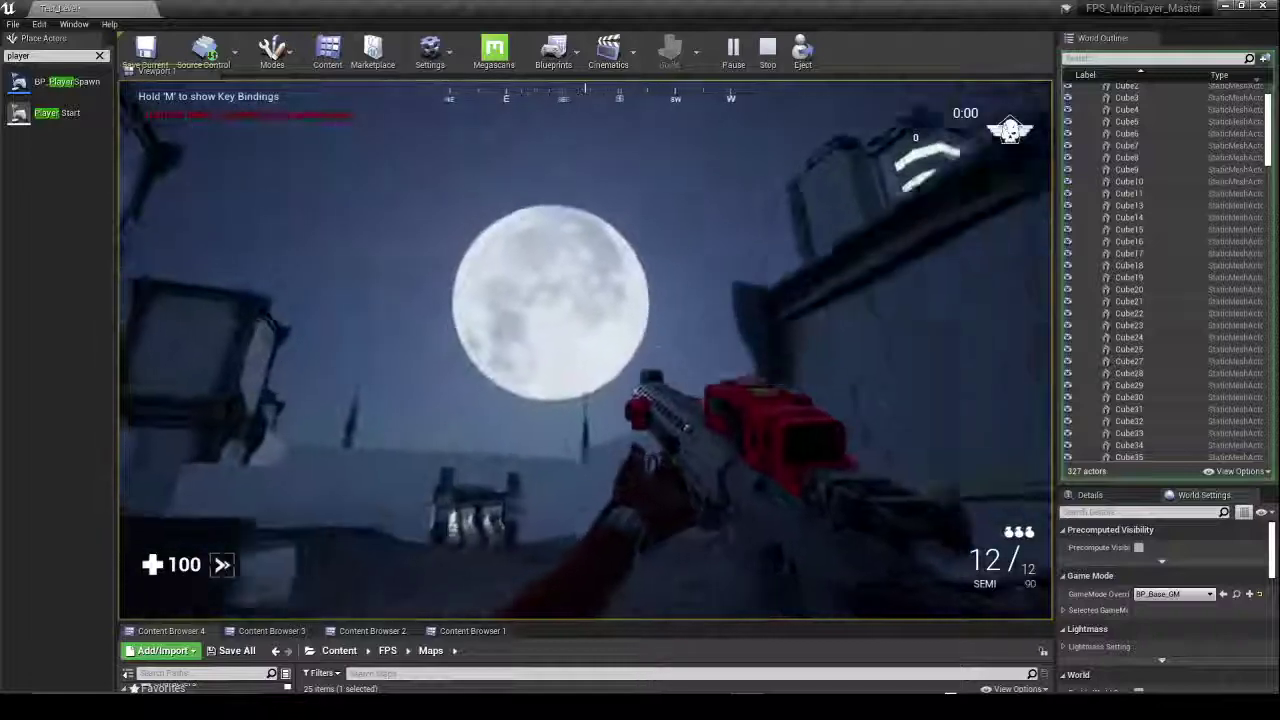
key(w)
key(w)
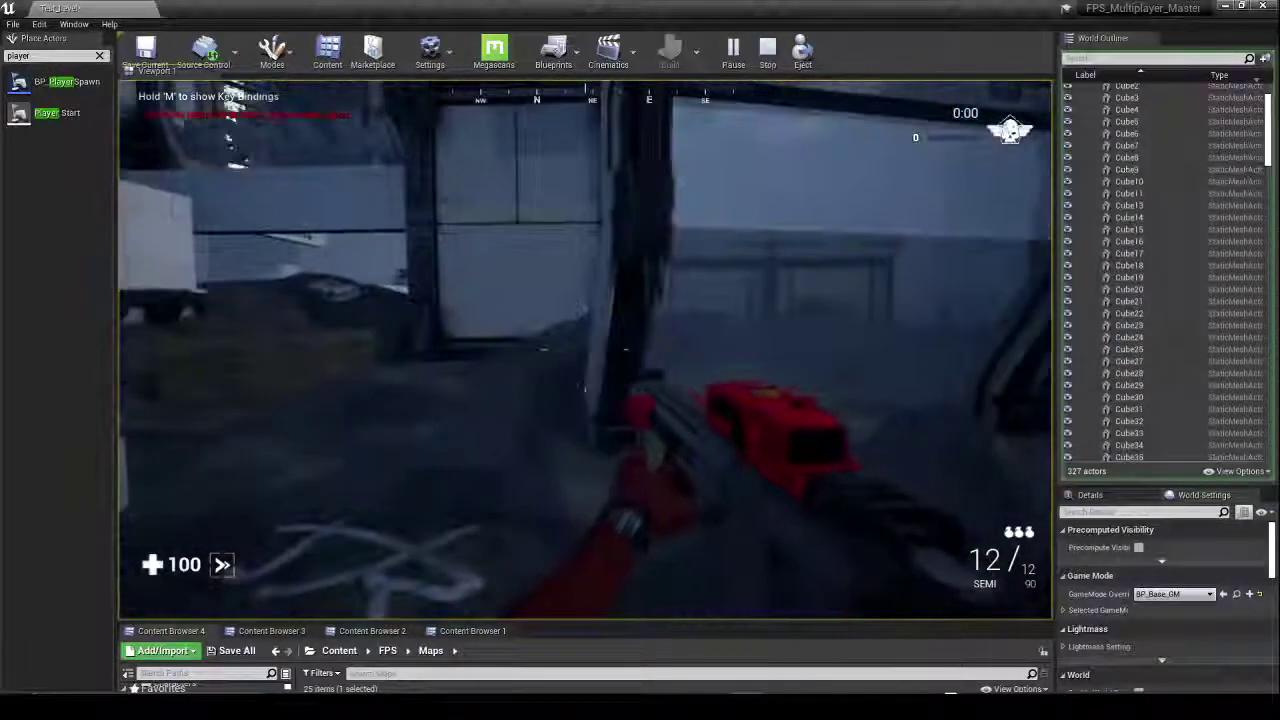
Step: Cross the open ground beside the curved frames and run to the spotlit Simulation weapon display wall
key(w)
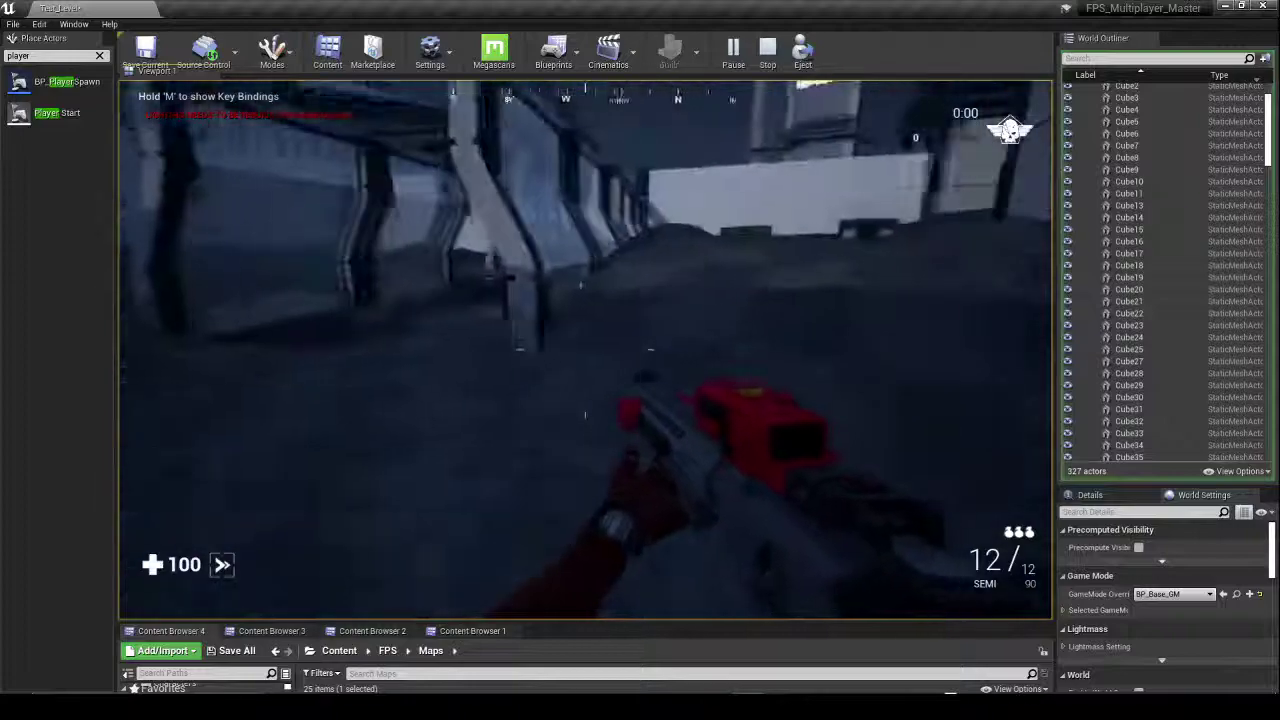
key(w)
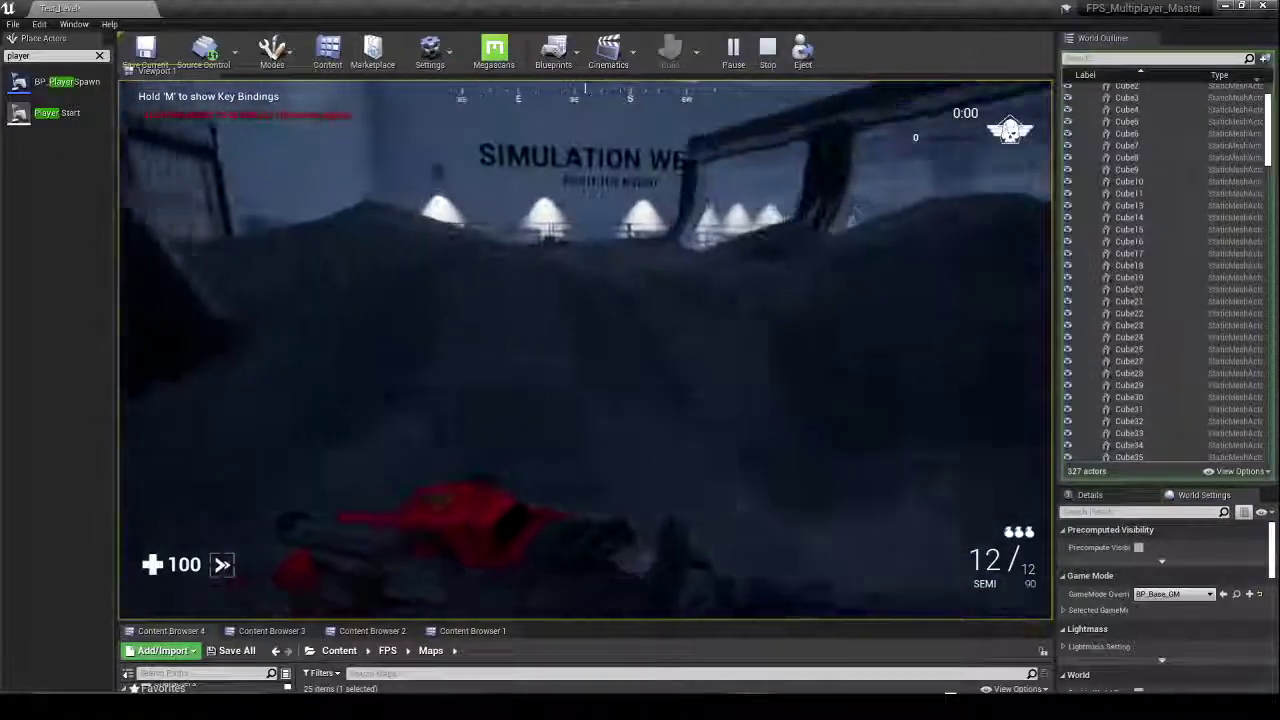
key(w)
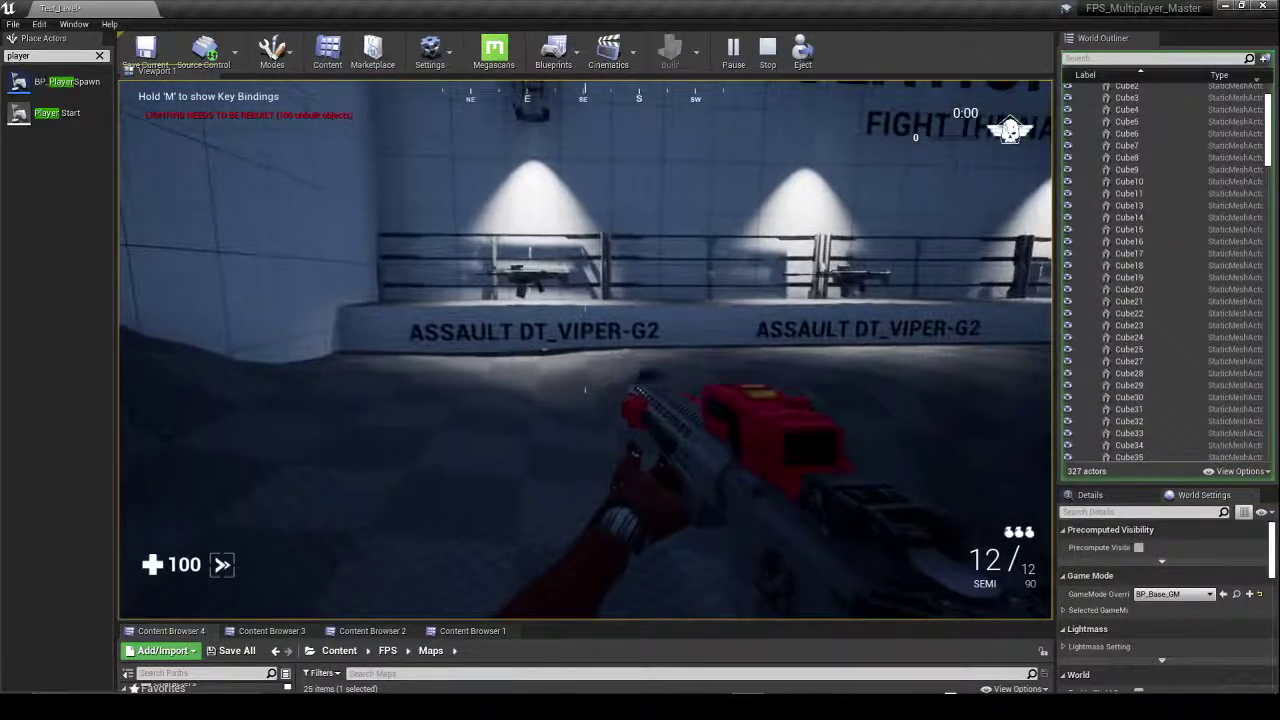
Step: Switch to the teal automatic rifle and inspect the Assault DT_VIPER-G2 and Plasma displays along the wall
key(1)
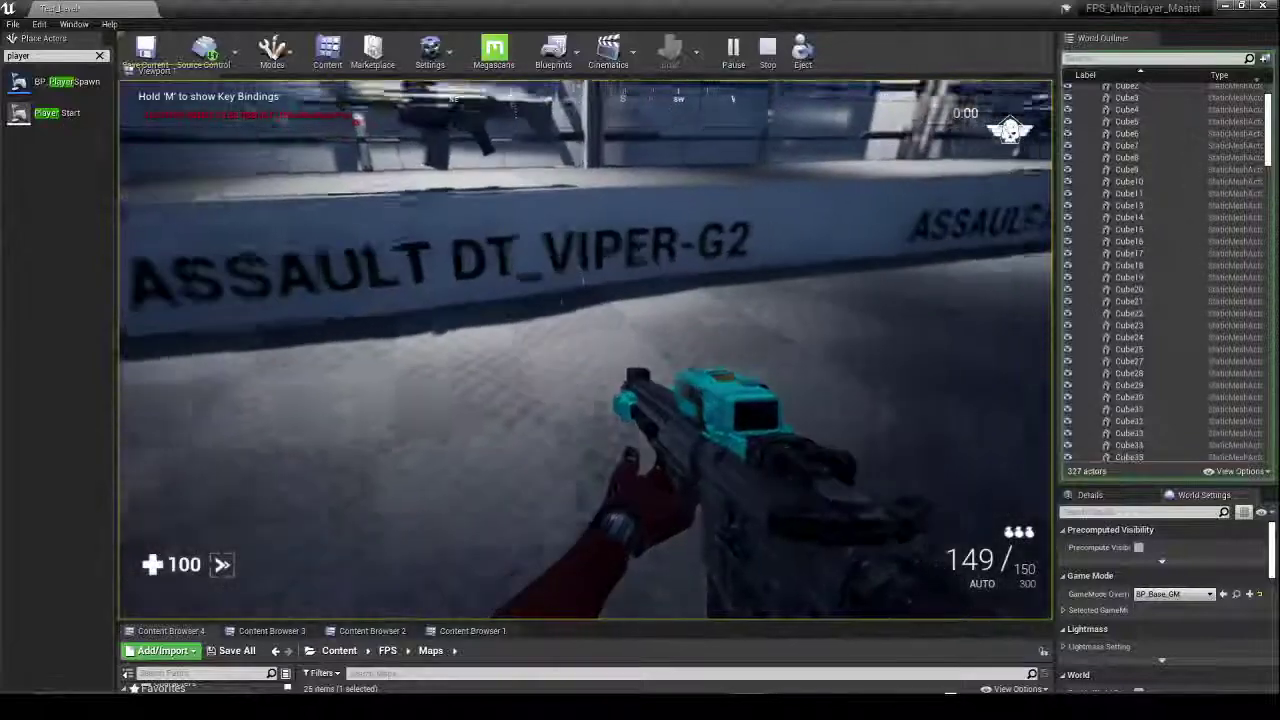
key(w)
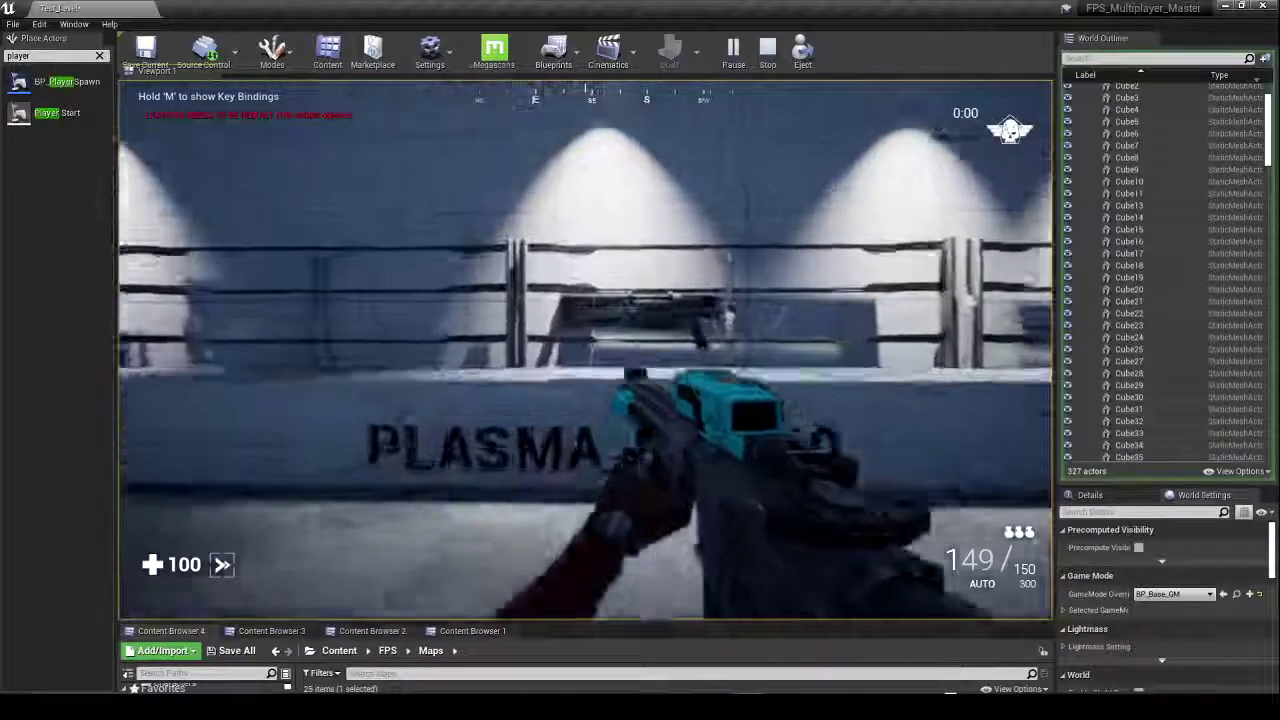
key(w)
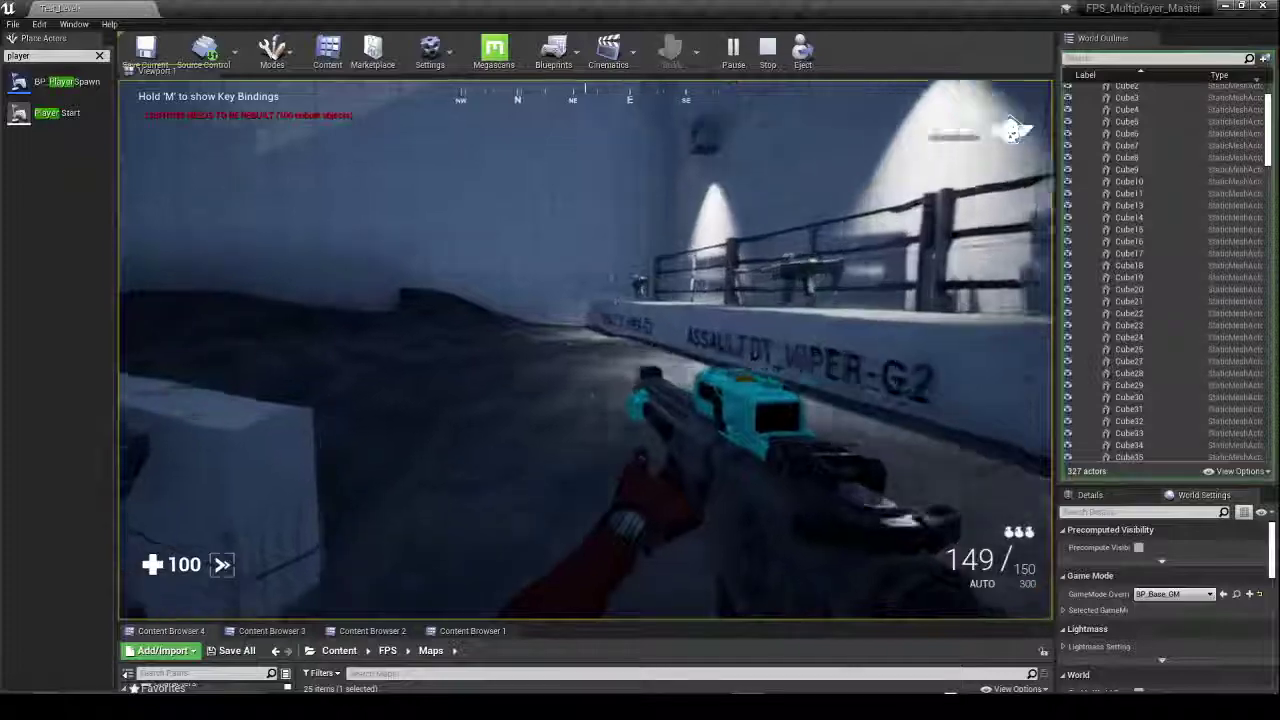
key(shift+w)
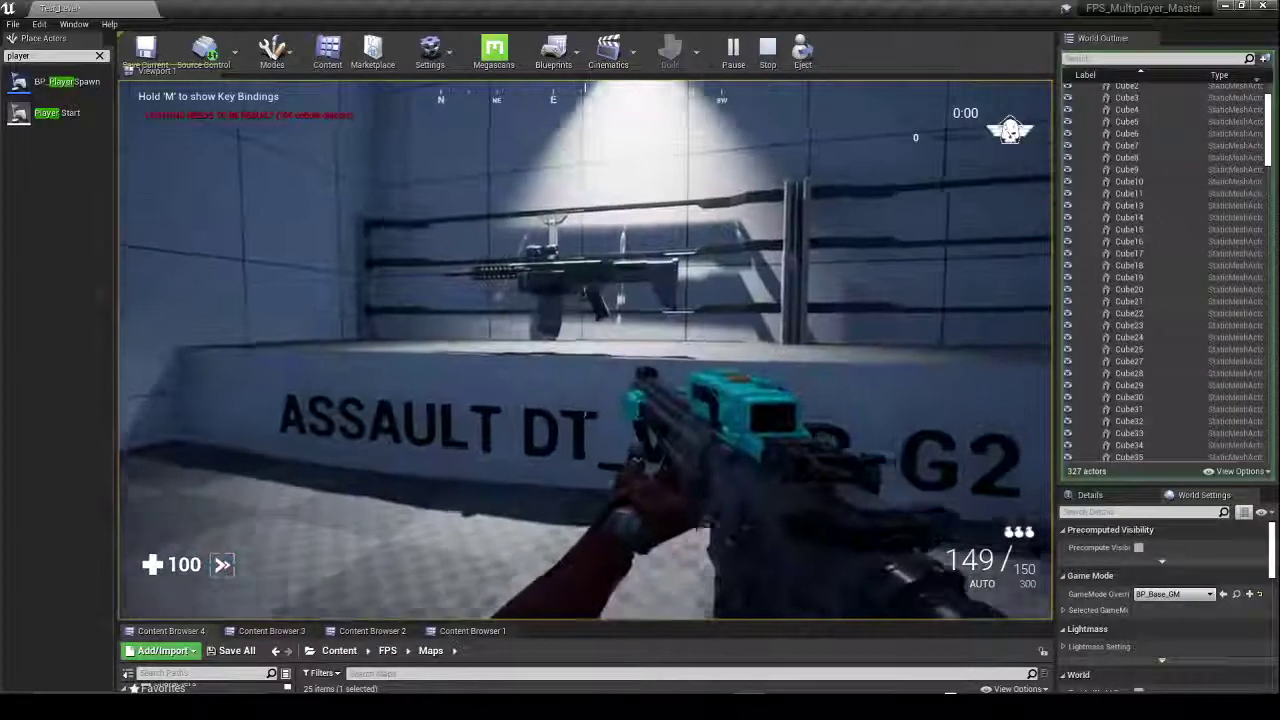
Step: Examine the PLASMA_DR-369 weapon on its stand from close up and from further back
key(w)
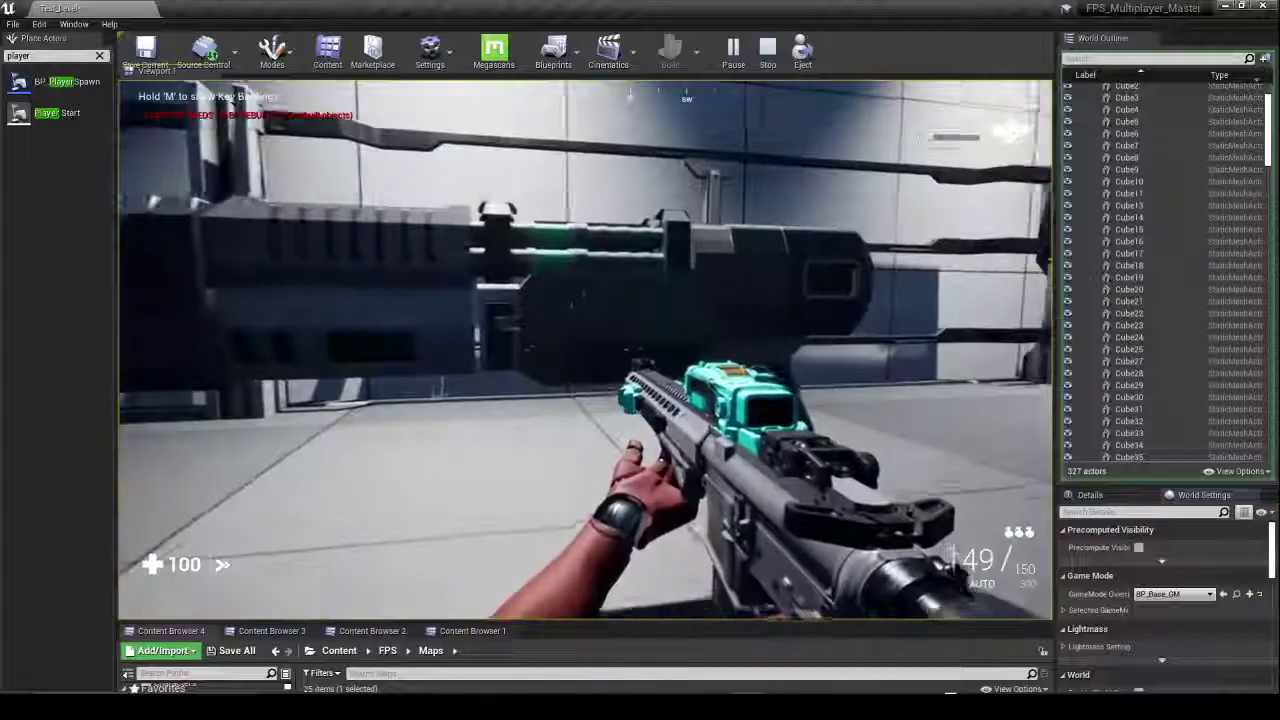
key(s)
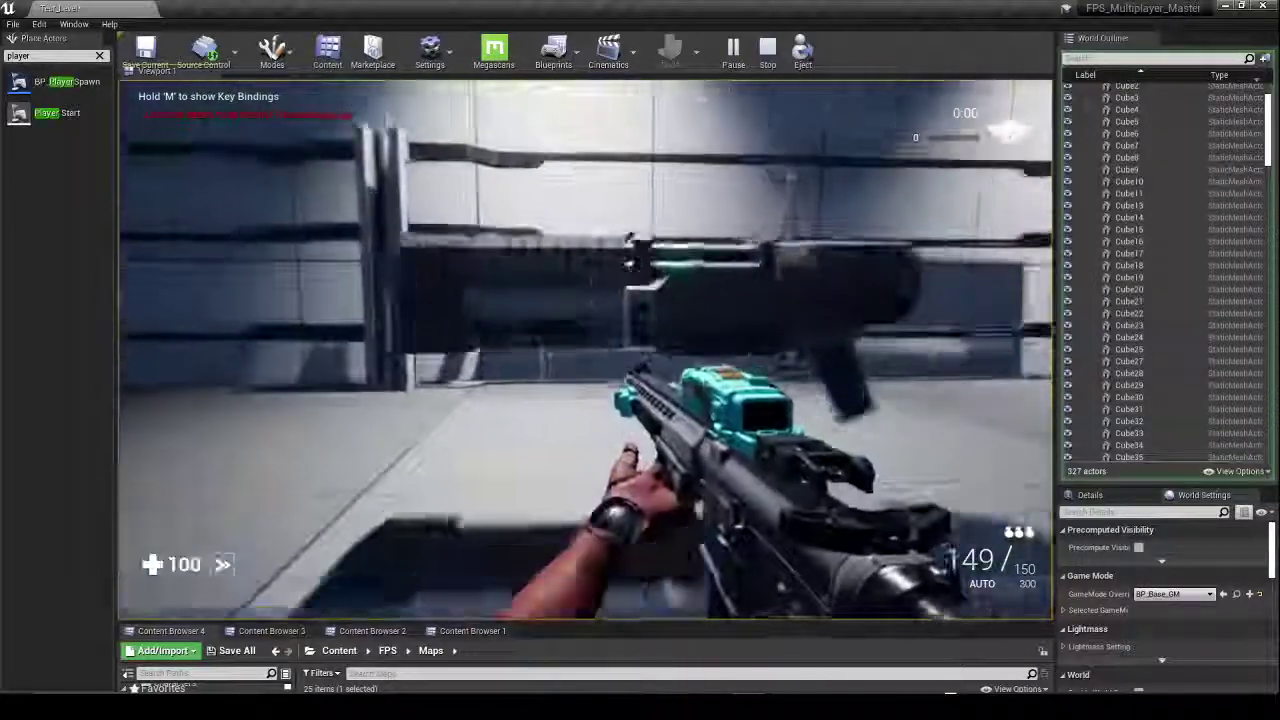
key(s)
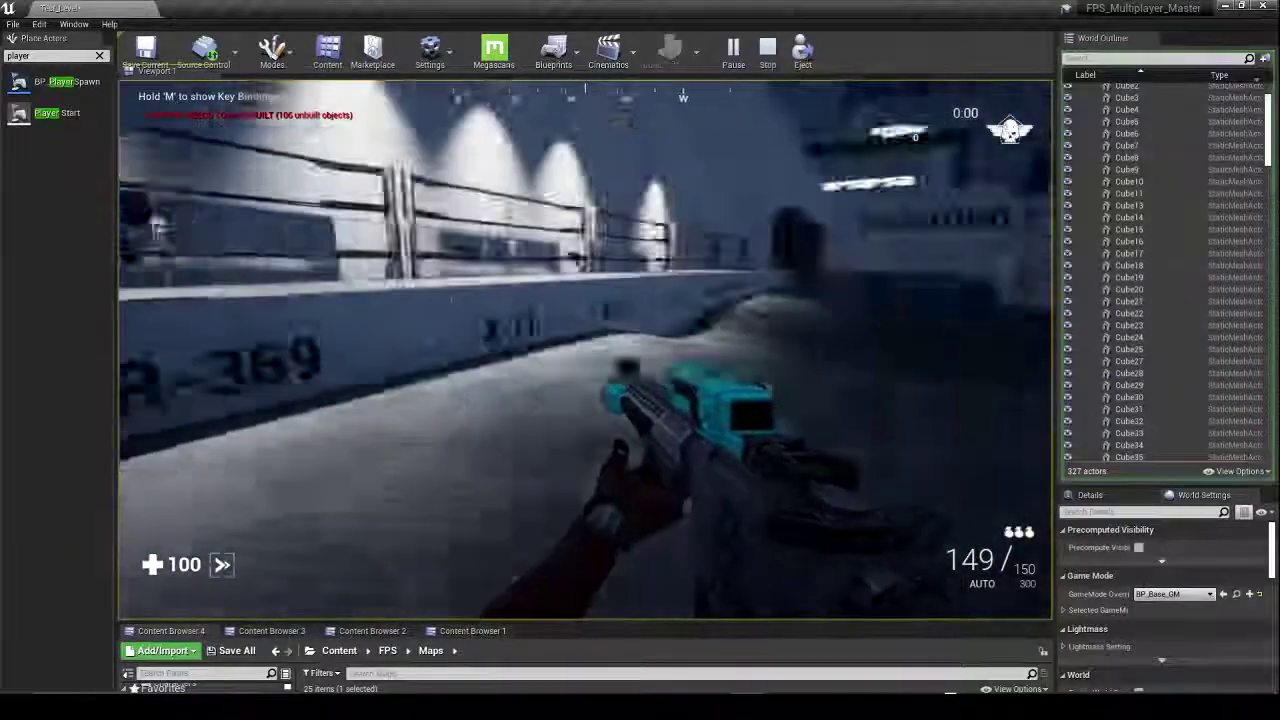
key(w)
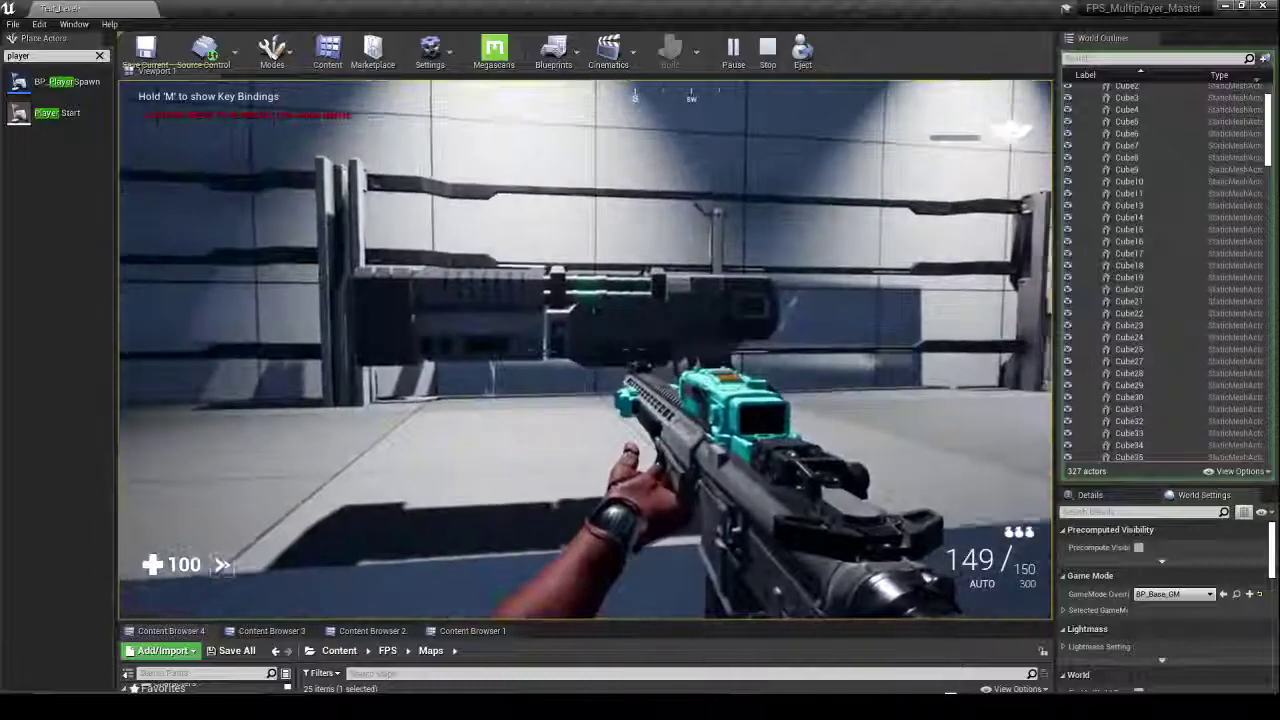
key(s)
key(w)
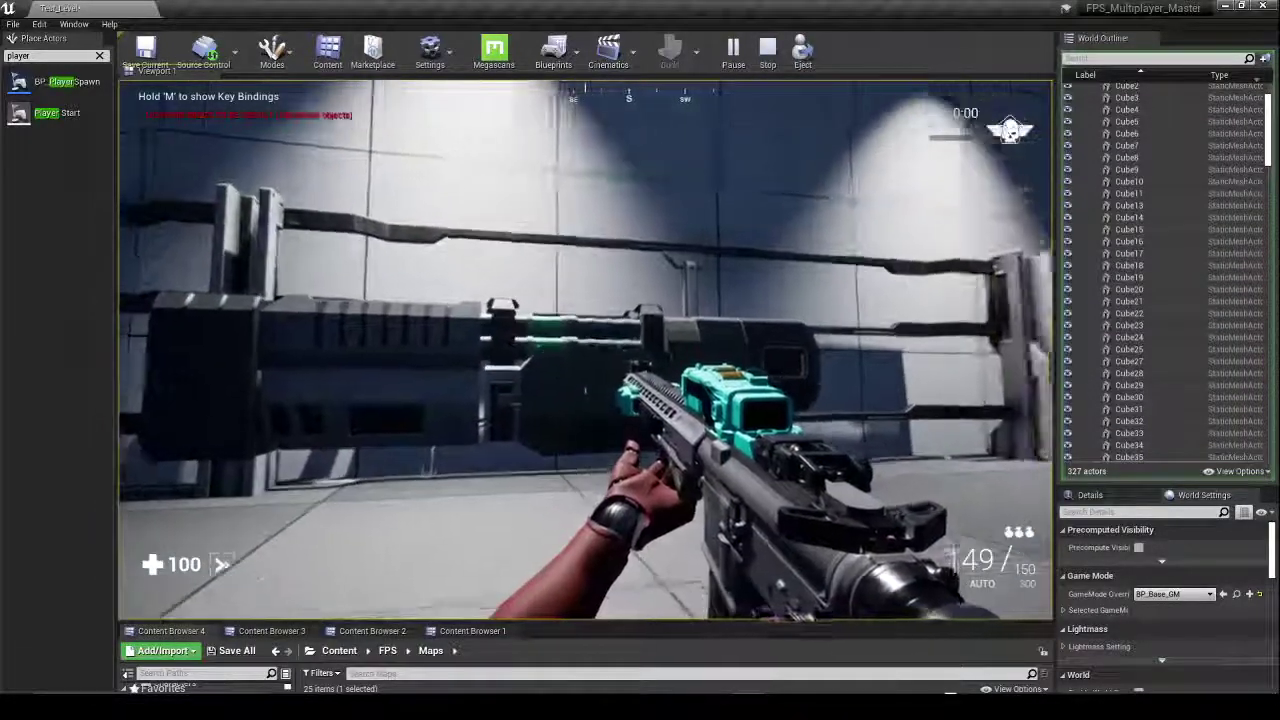
key(s)
key(w)
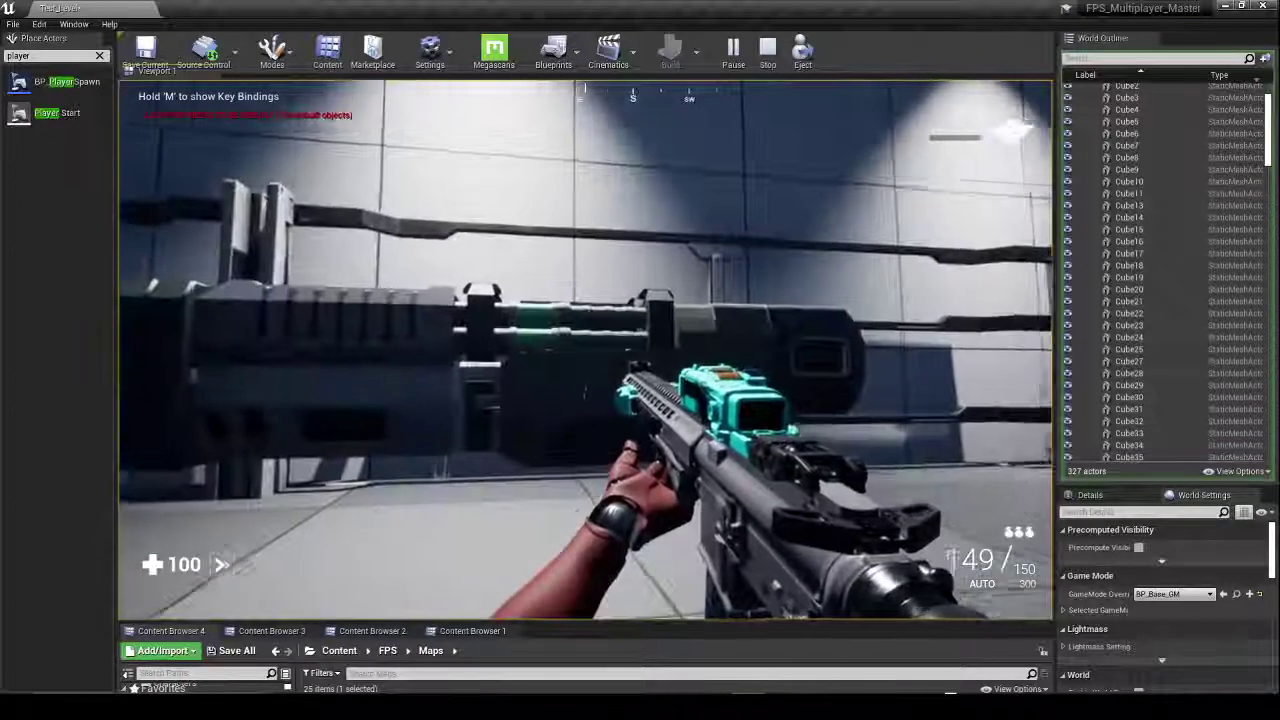
key(s)
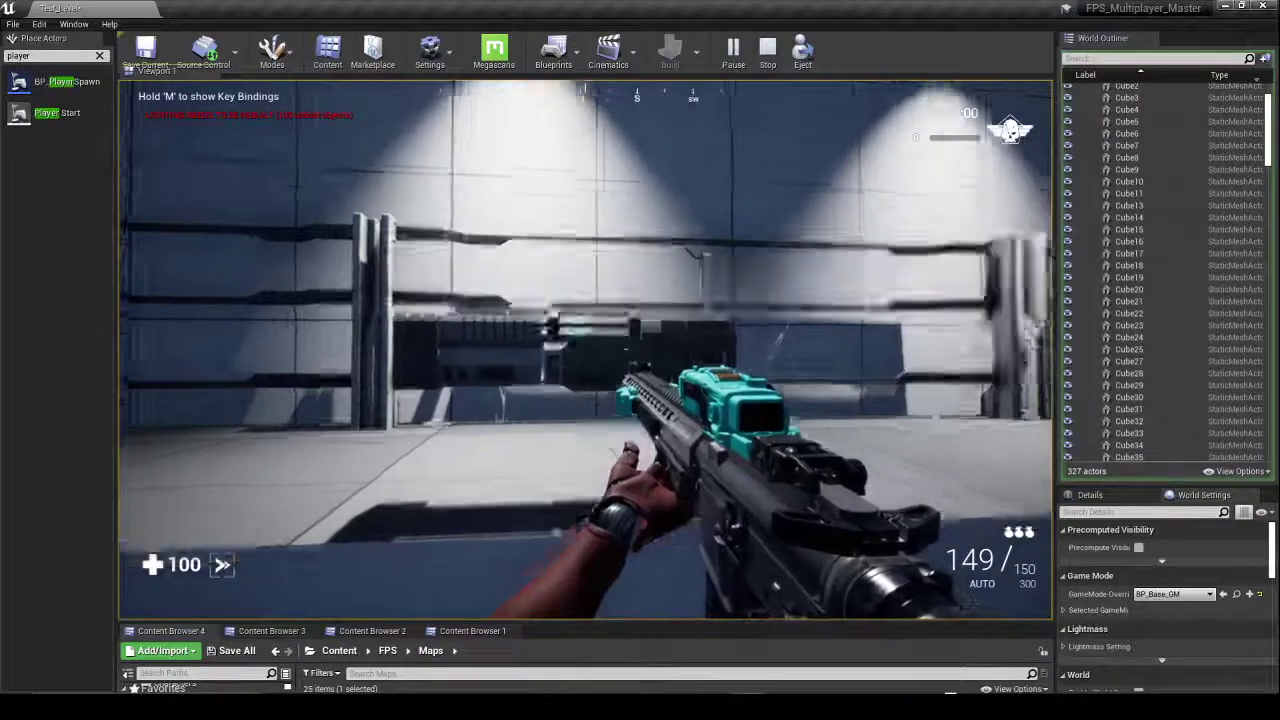
key(w)
key(s)
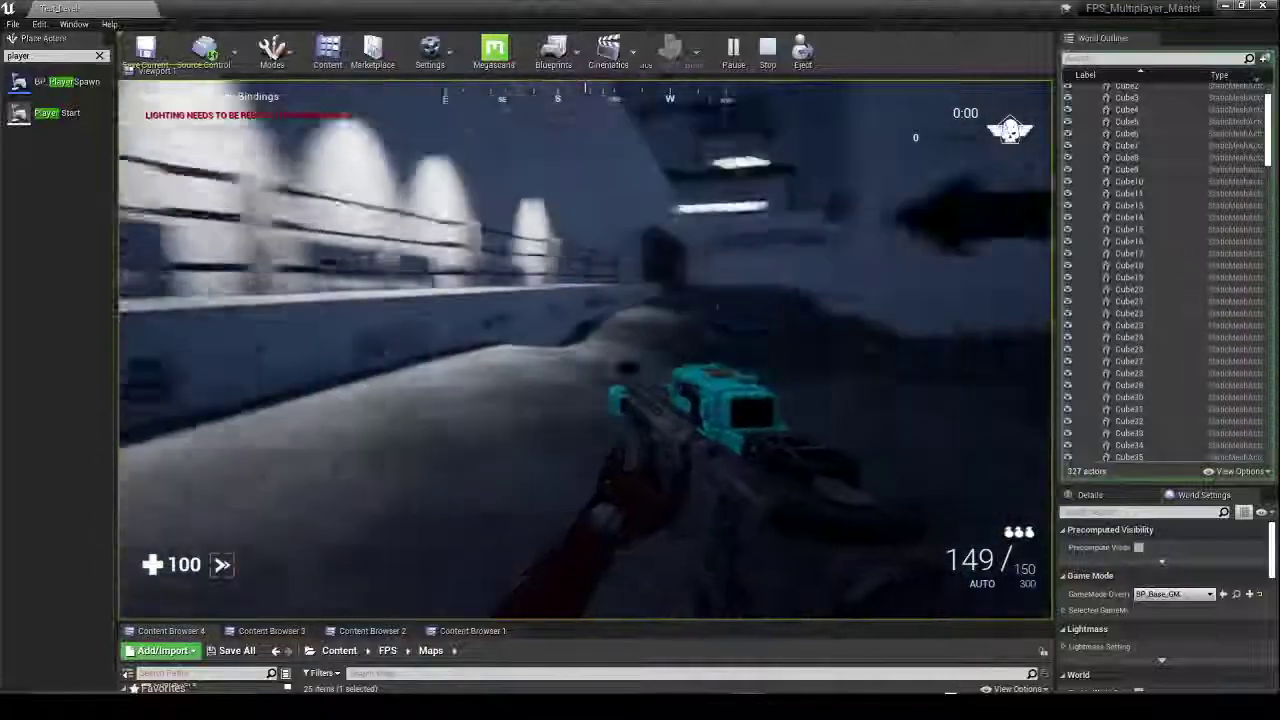
Step: Walk along the display wall to inspect the X-11, M-11 and TG-X weapon stands
key(w)
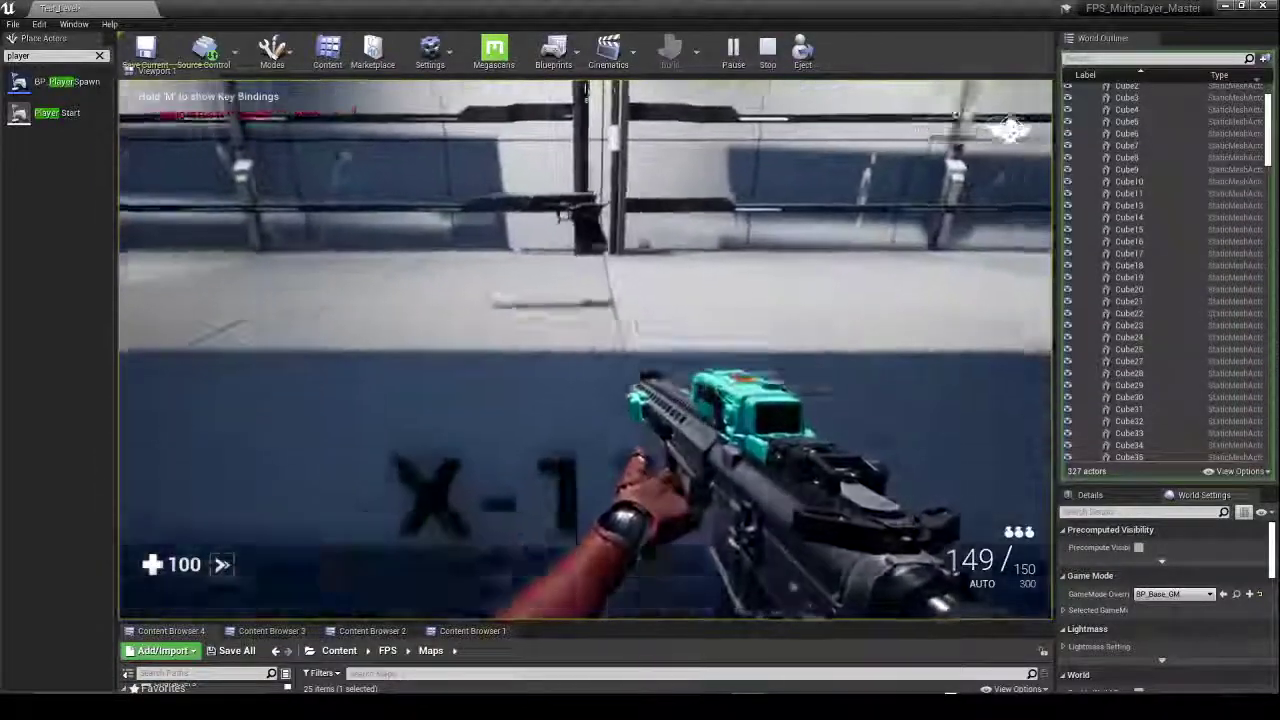
key(s)
key(w)
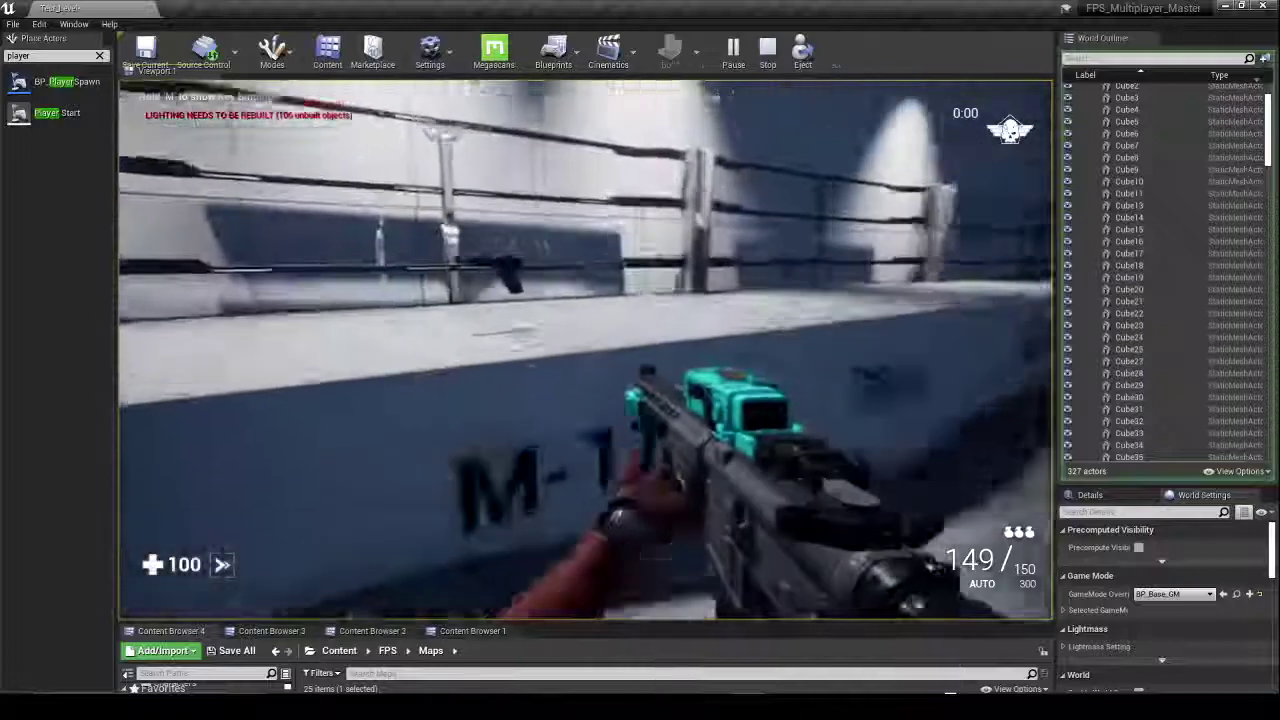
key(w)
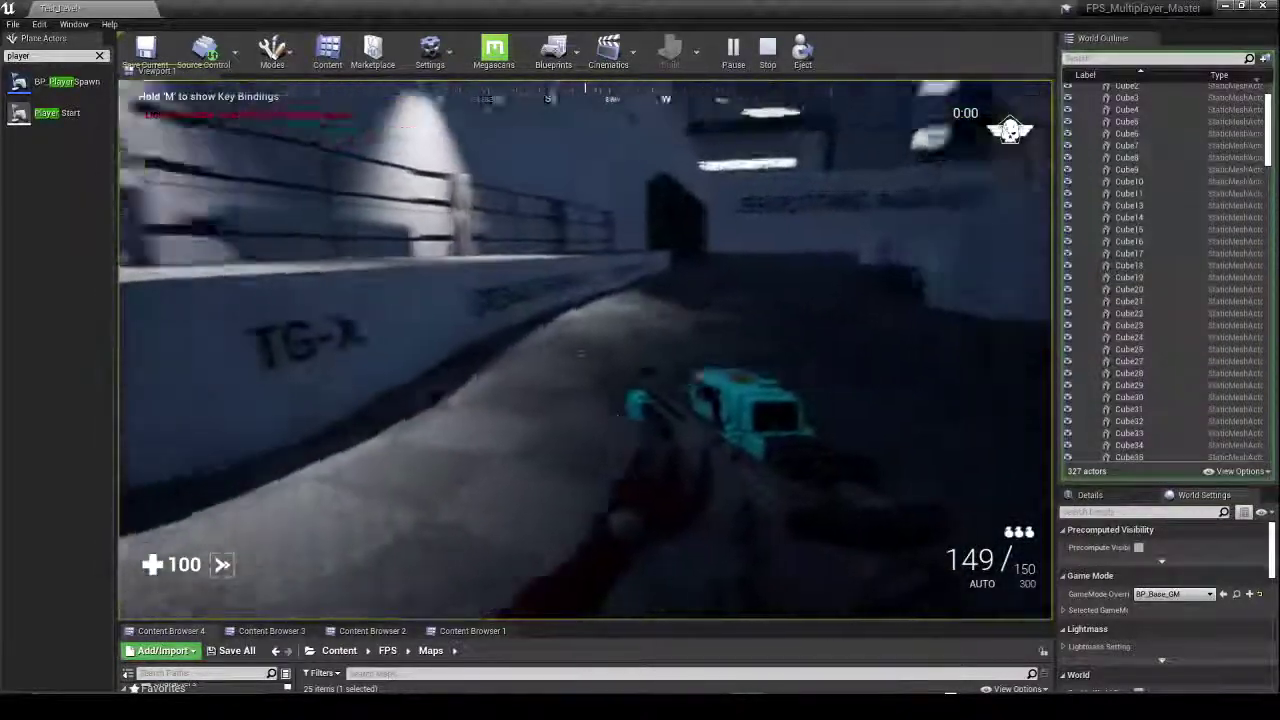
Step: Run back along the display wall to the Assault DT_VIPER-G2 stand in the corner and examine it
key(w)
key(w)
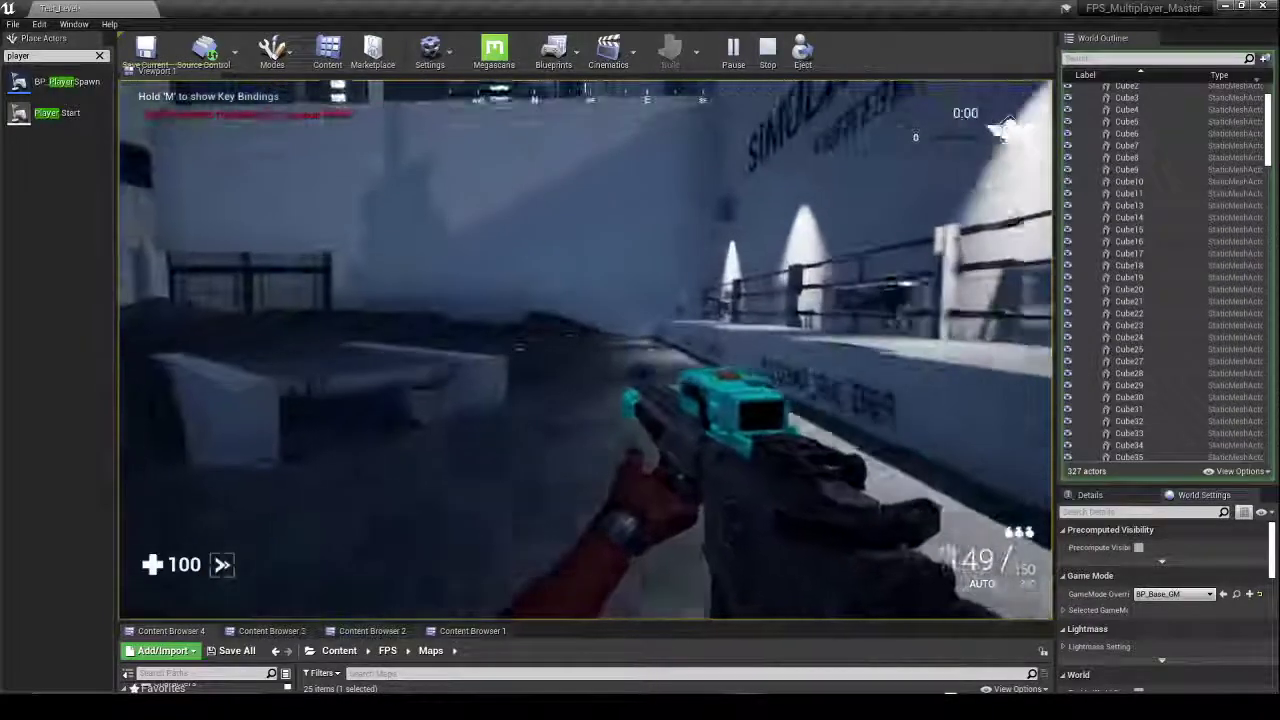
key(w)
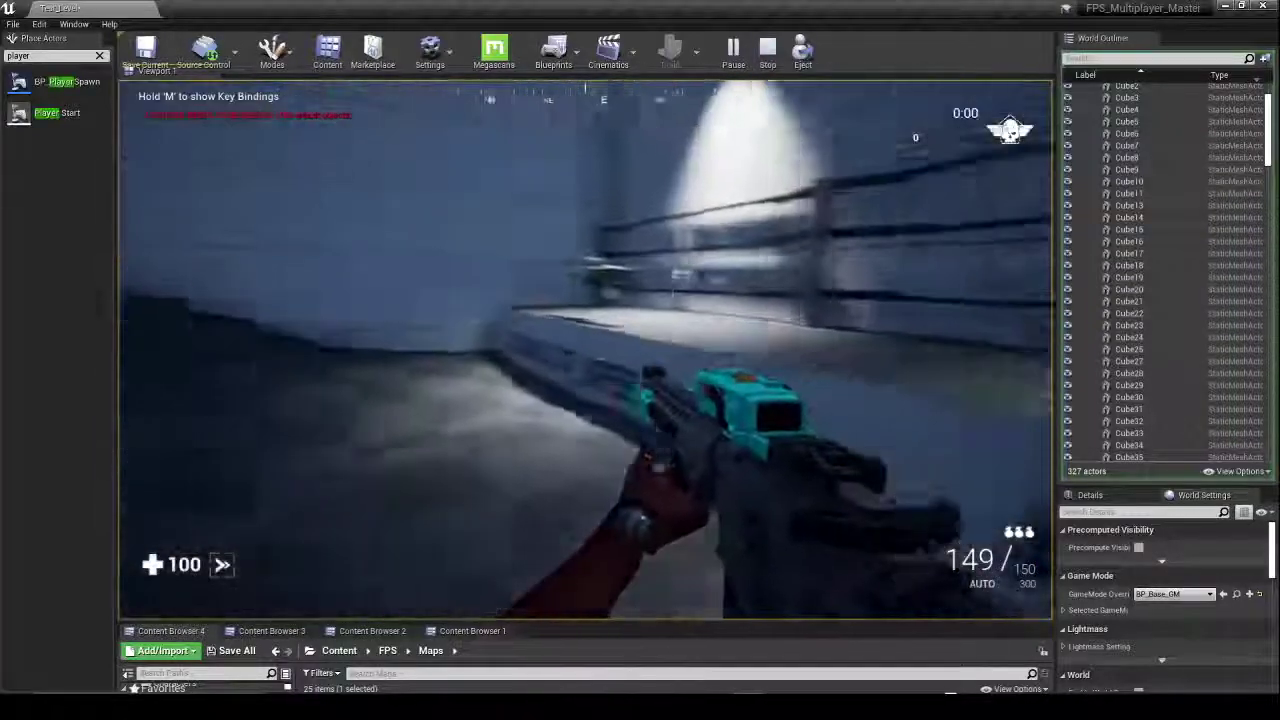
key(w)
key(s)
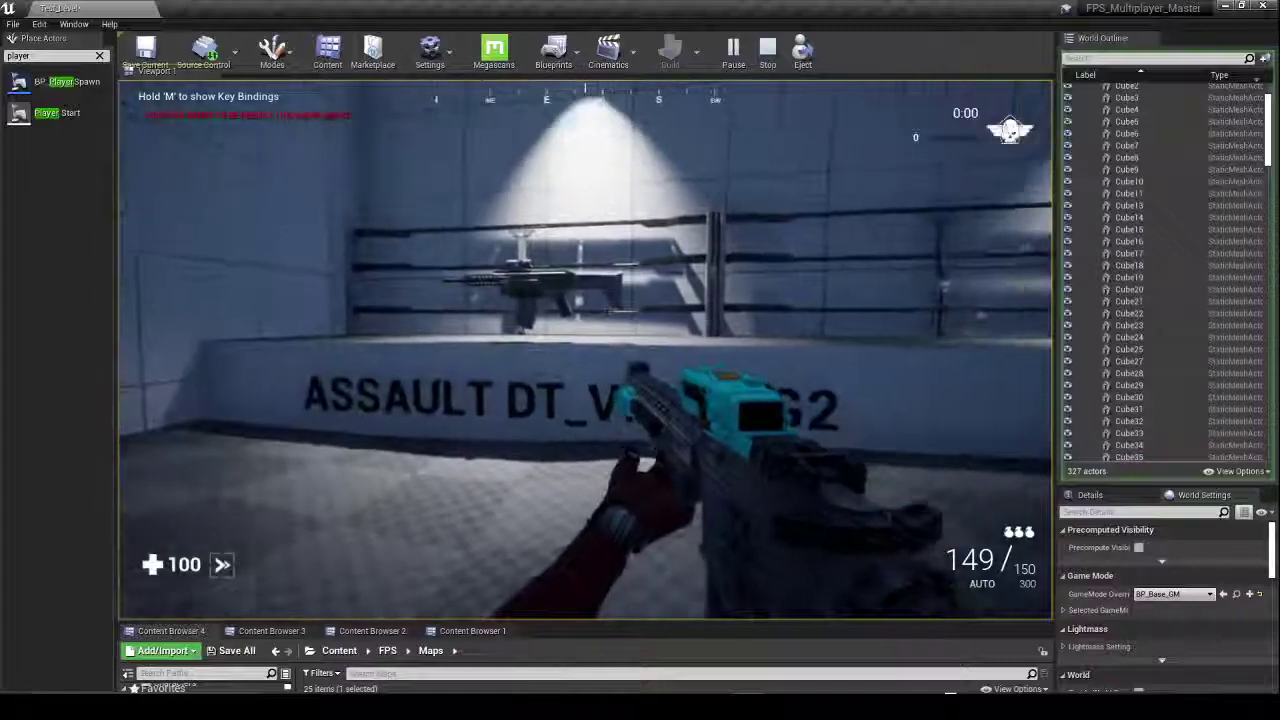
Step: Follow the displays to the X-11 stand and back away to view the Assault and Plasma stands together
key(w)
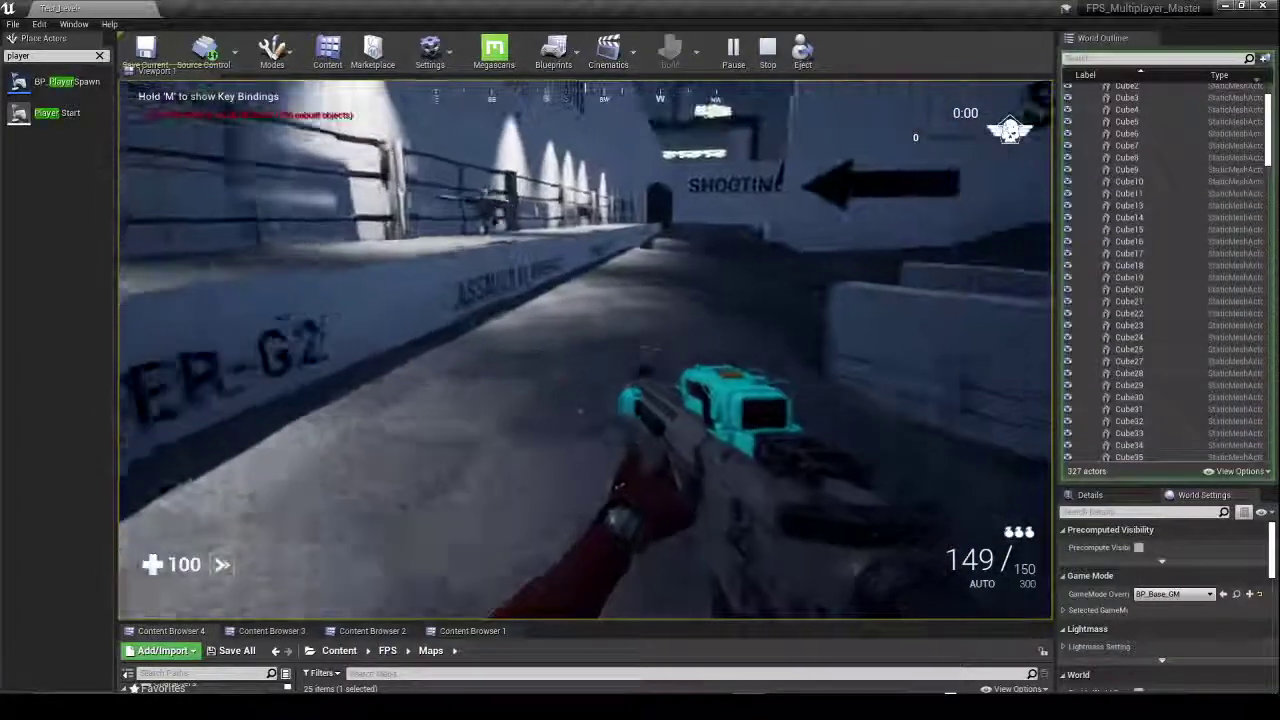
key(w)
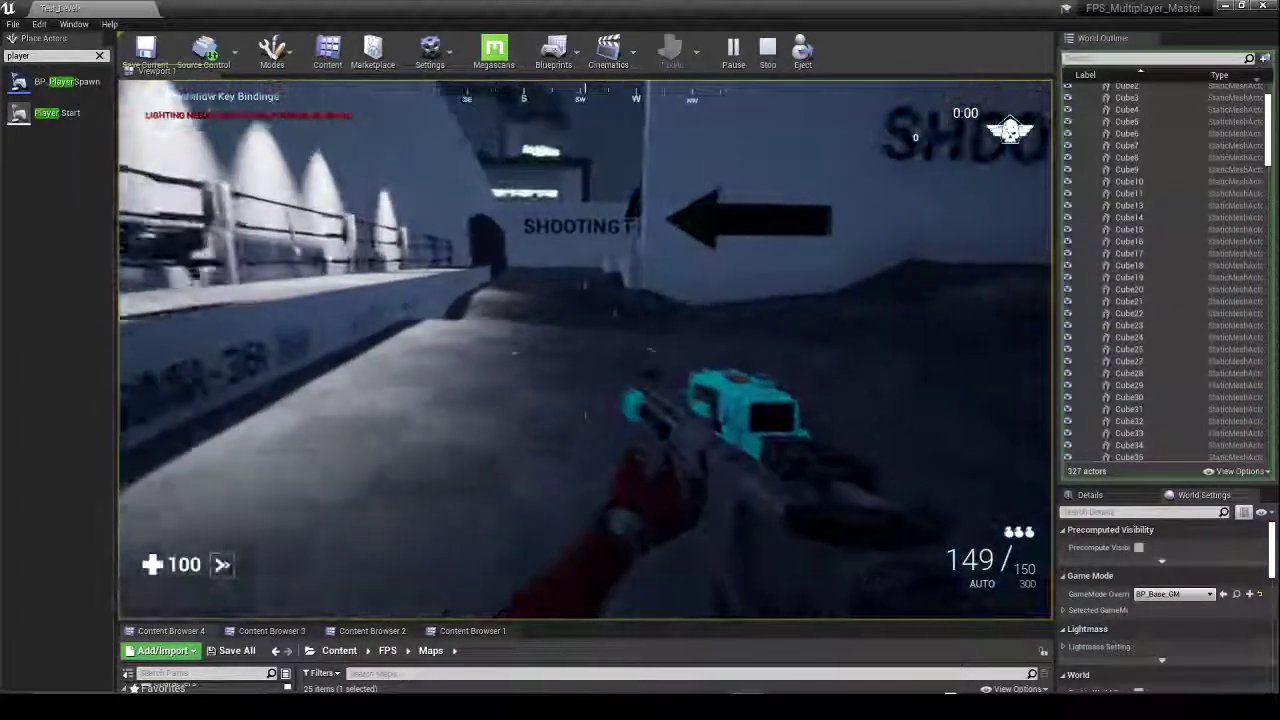
key(w)
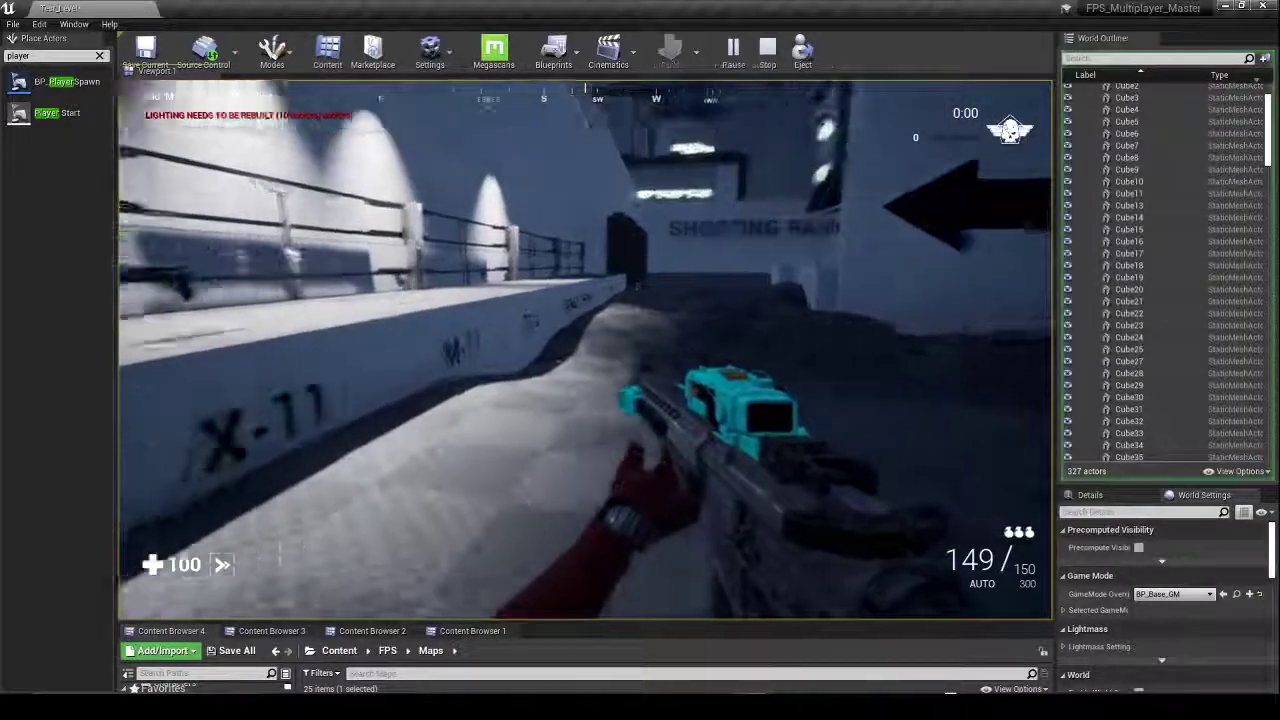
key(s)
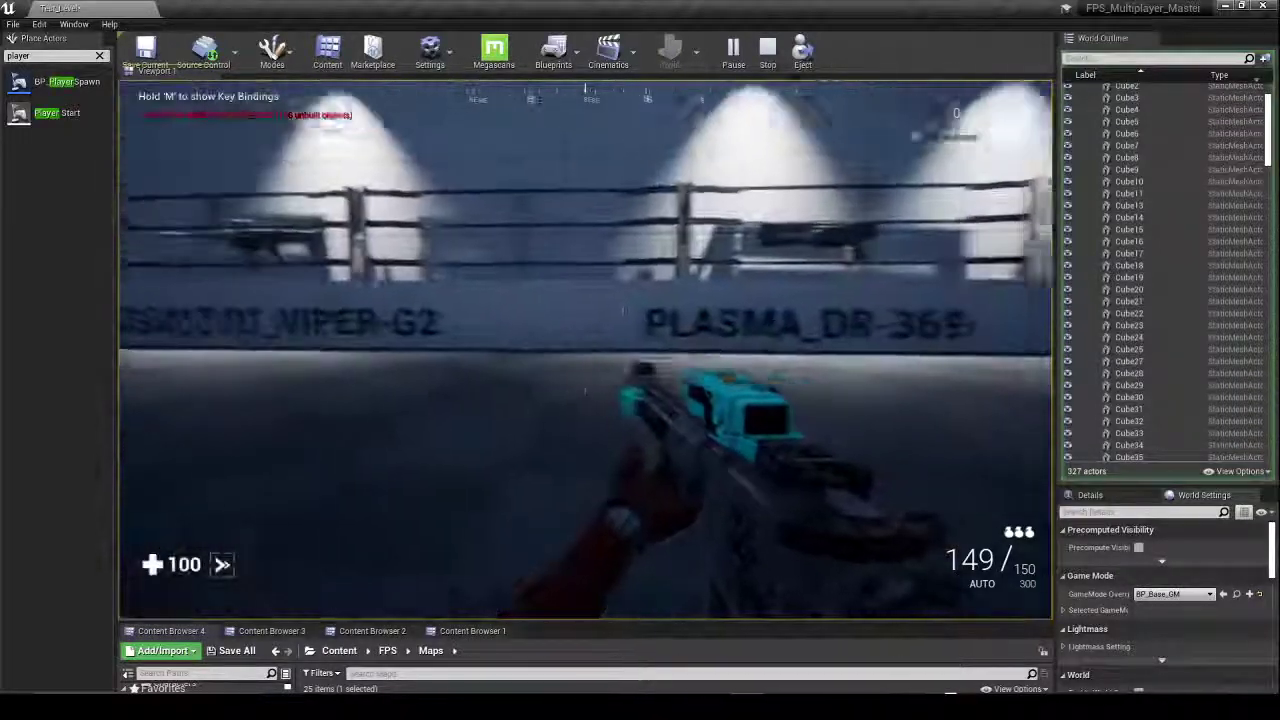
key(s)
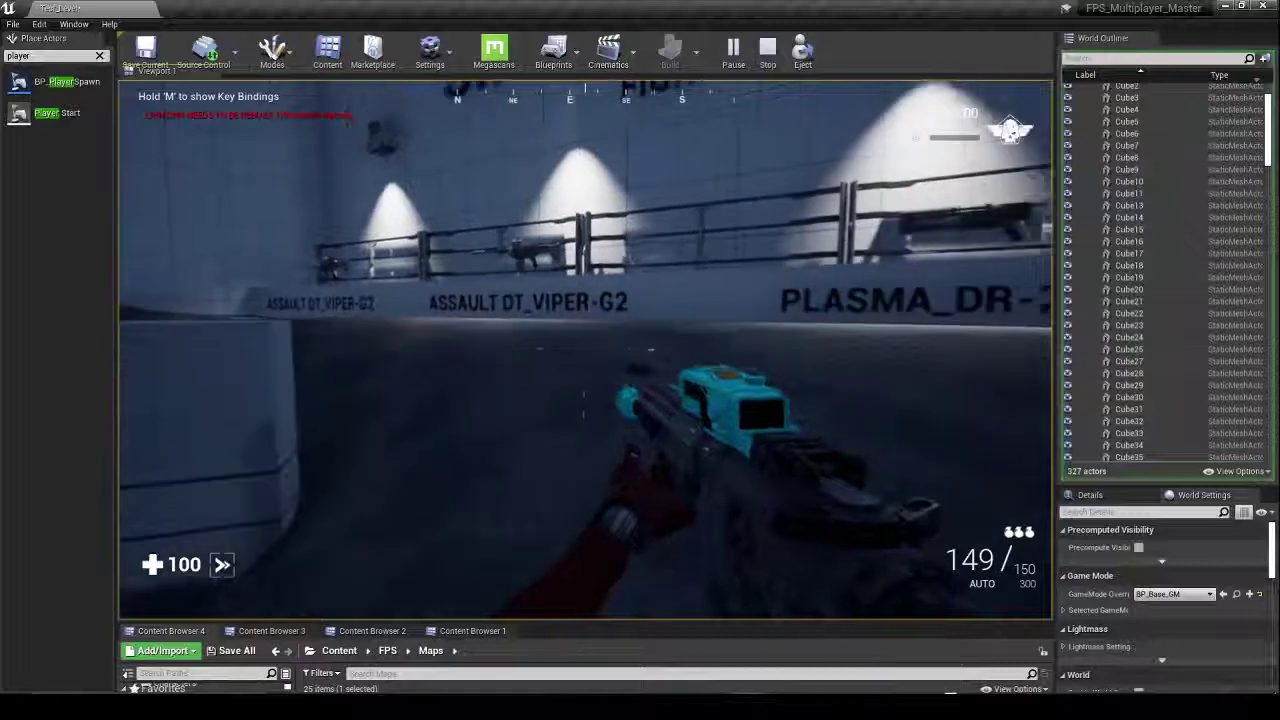
Step: Move away from the weapon display wall and end the play session
key(w)
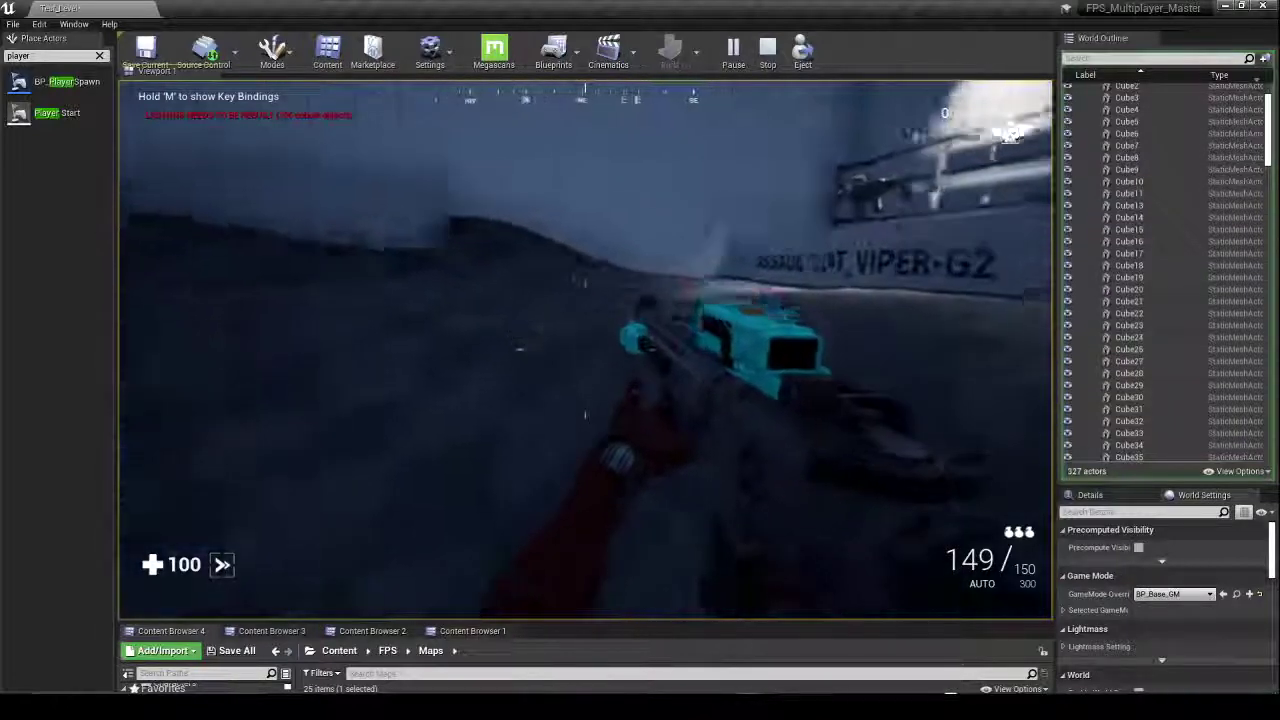
key(Escape)
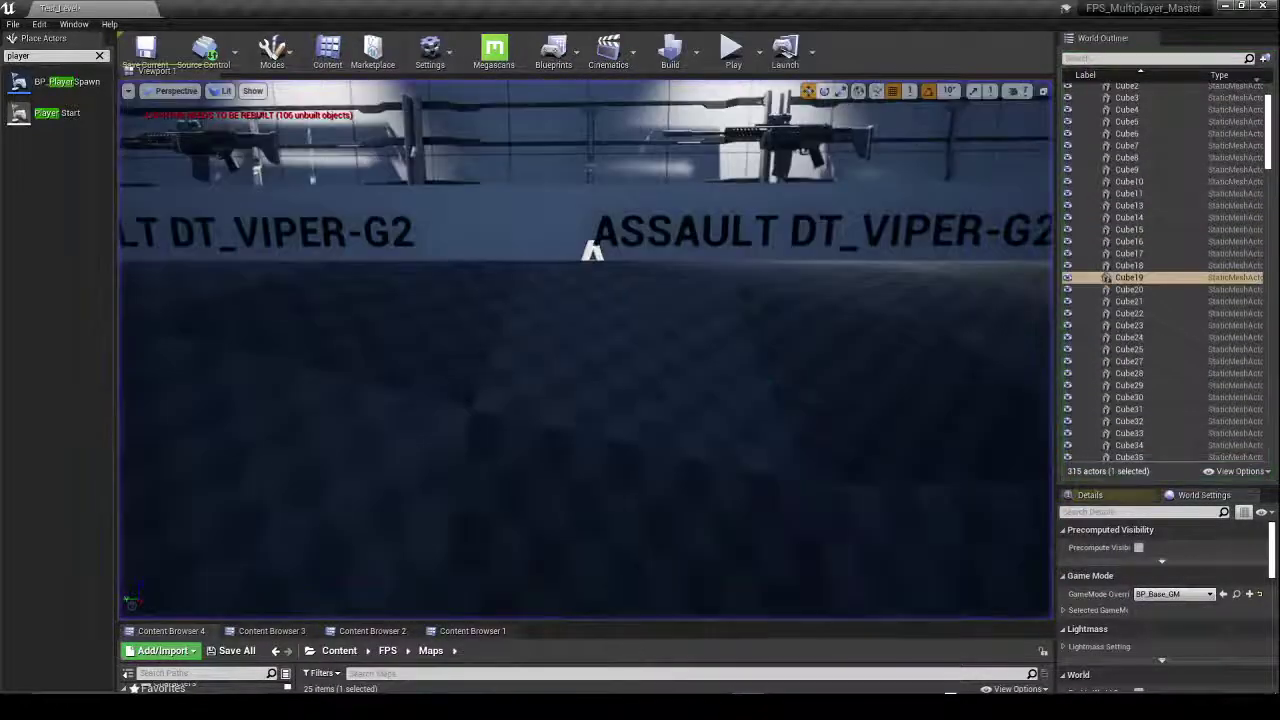
Step: Select the ASSAULT DT_VIPER-G2 text label beneath the second rifle and edit its text, replacing a character with S
click(592, 250)
scroll(1168, 612, down, 3)
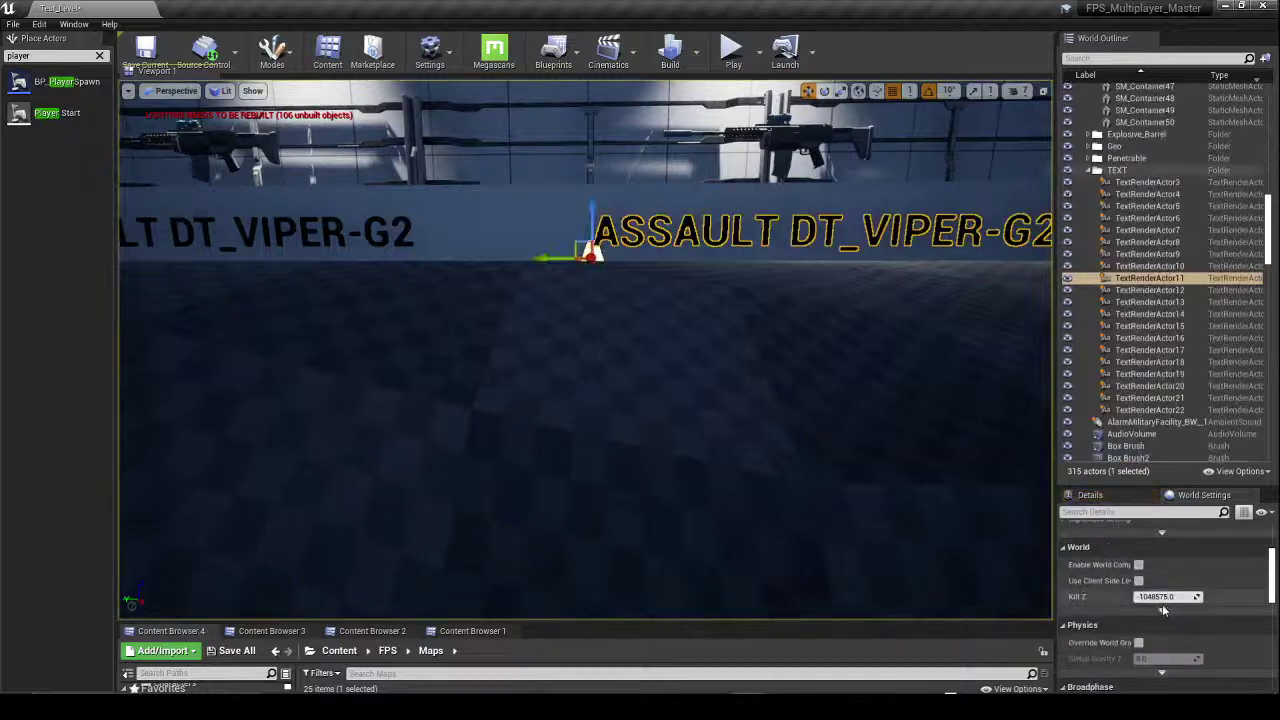
scroll(1163, 610, up, 3)
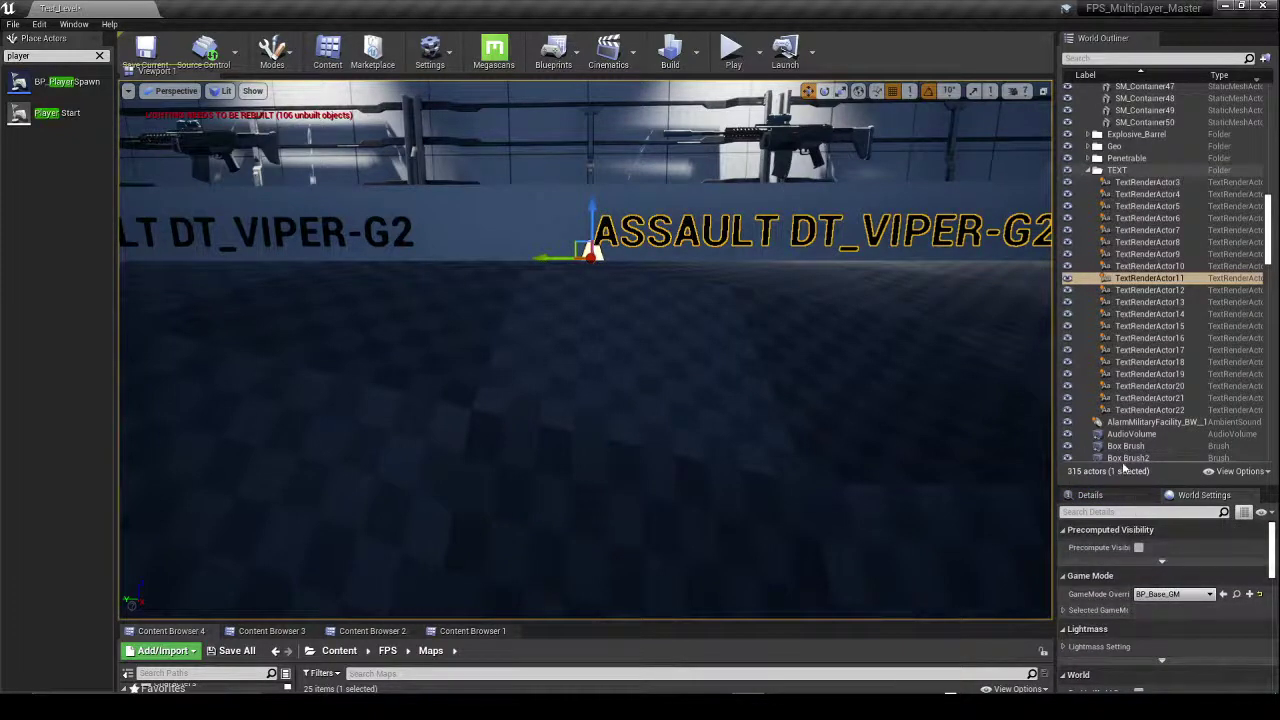
click(1148, 290)
click(1150, 279)
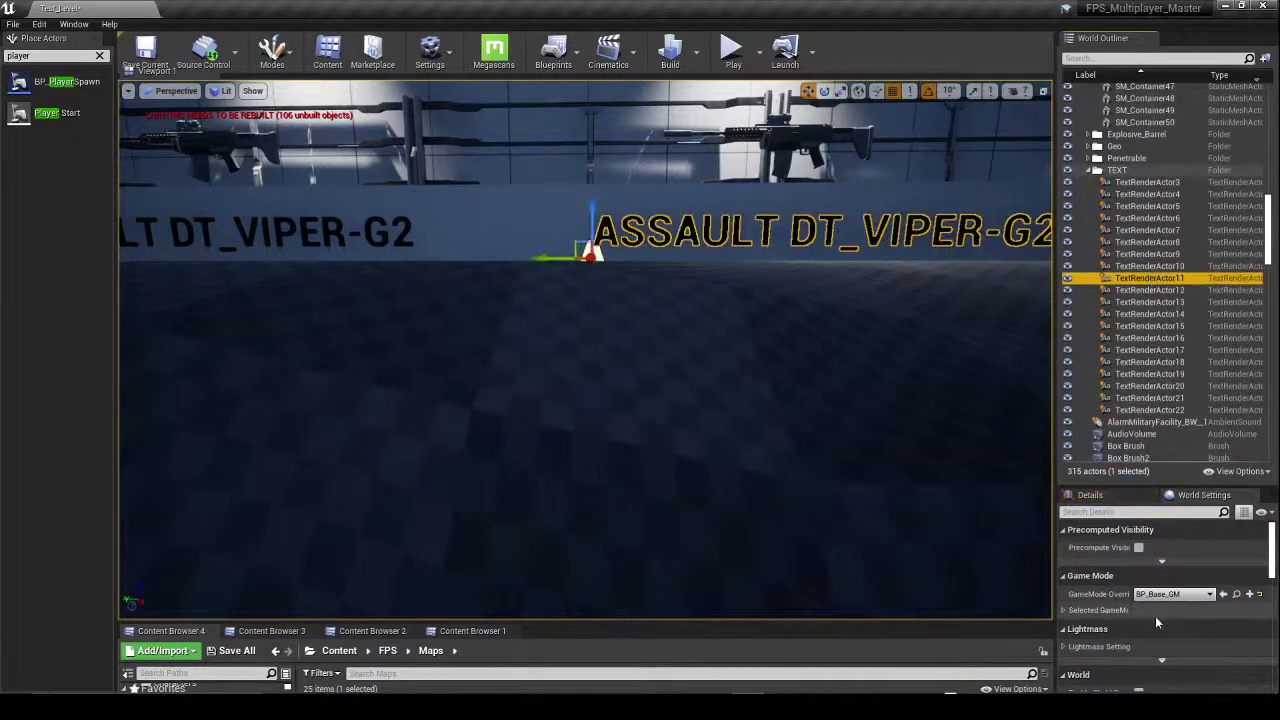
scroll(1160, 625, down, 5)
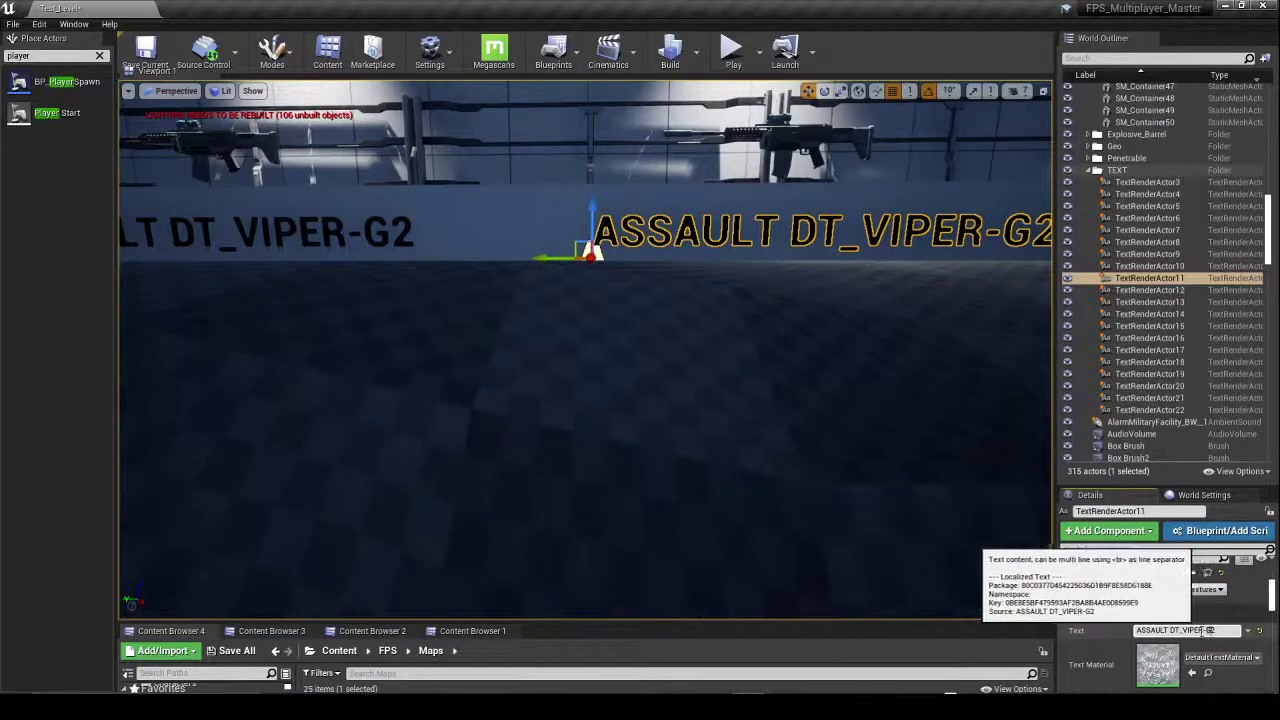
click(1206, 630)
key(BackSpace)
text(S)
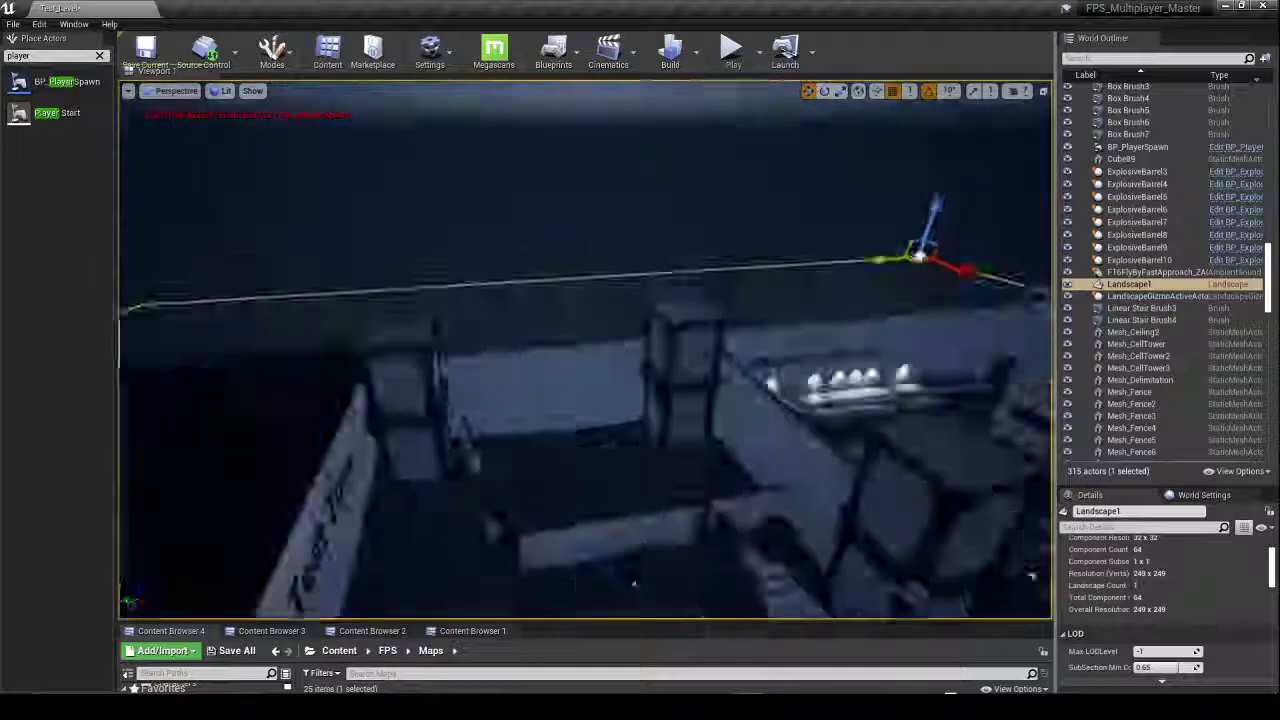
Step: Start a play session and deploy on Team Alpha as Assault with the Machinegun as primary weapon
click(733, 48)
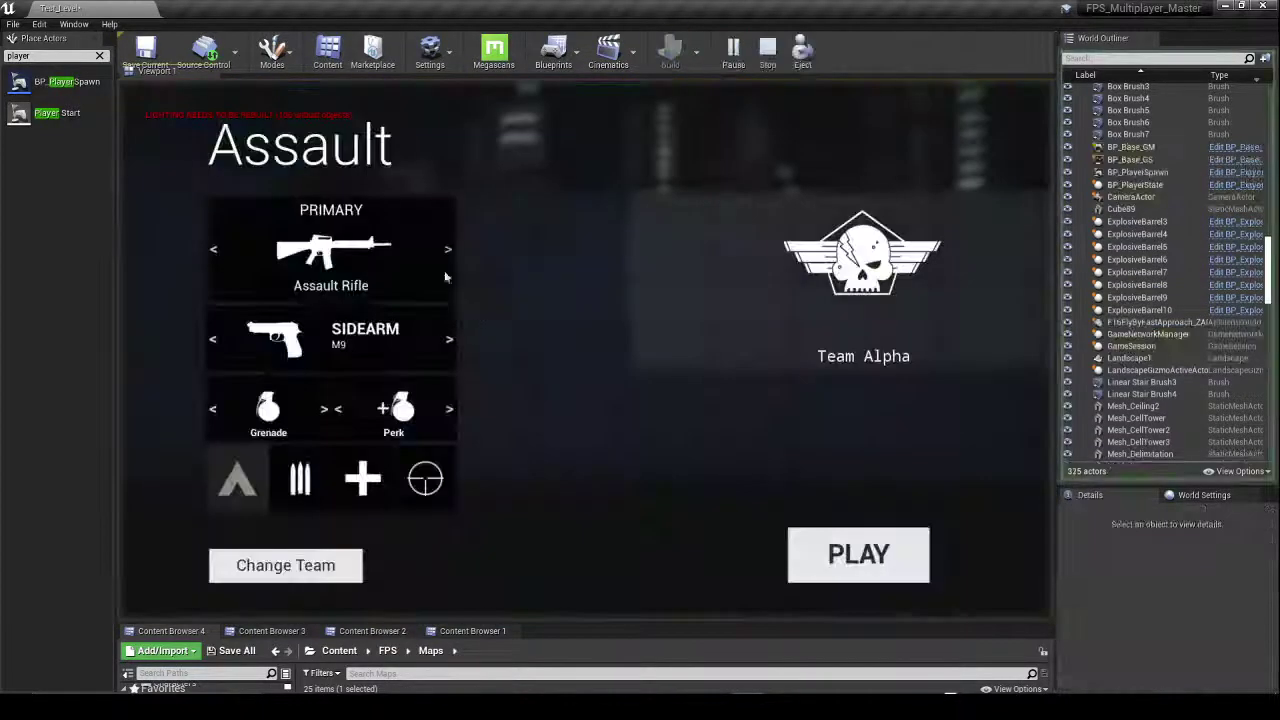
click(447, 250)
click(447, 250)
click(213, 256)
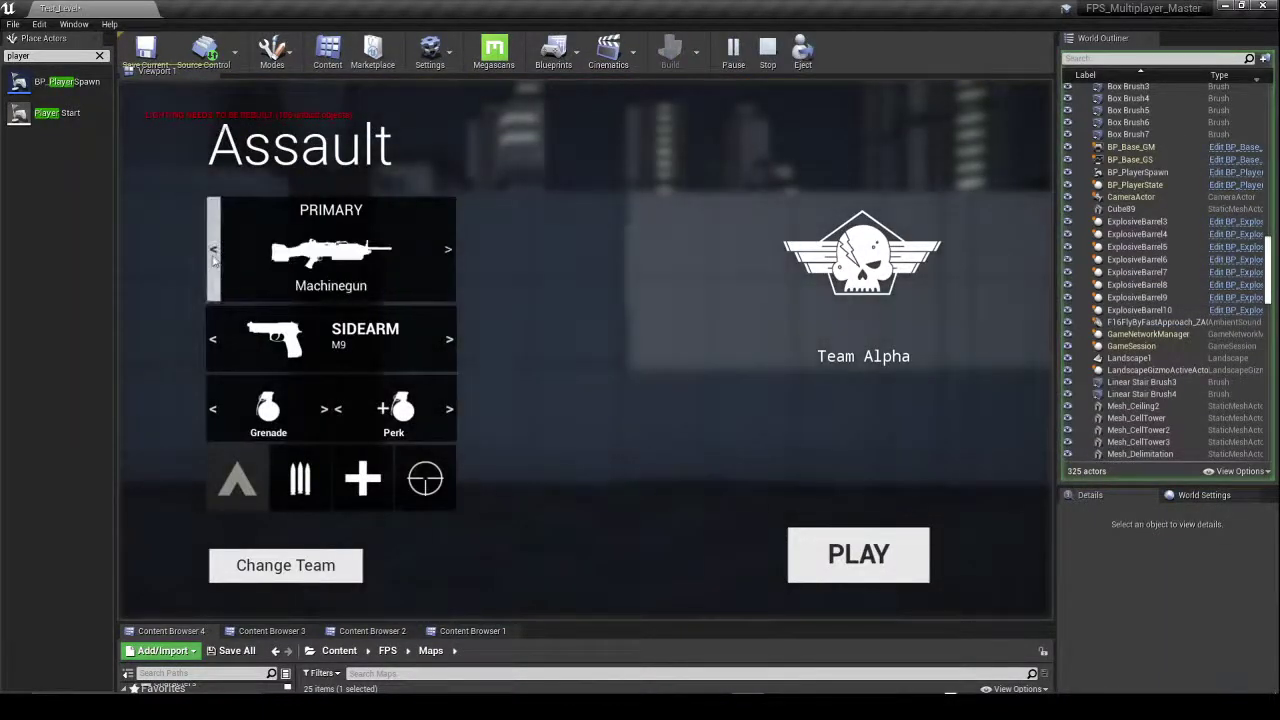
click(790, 541)
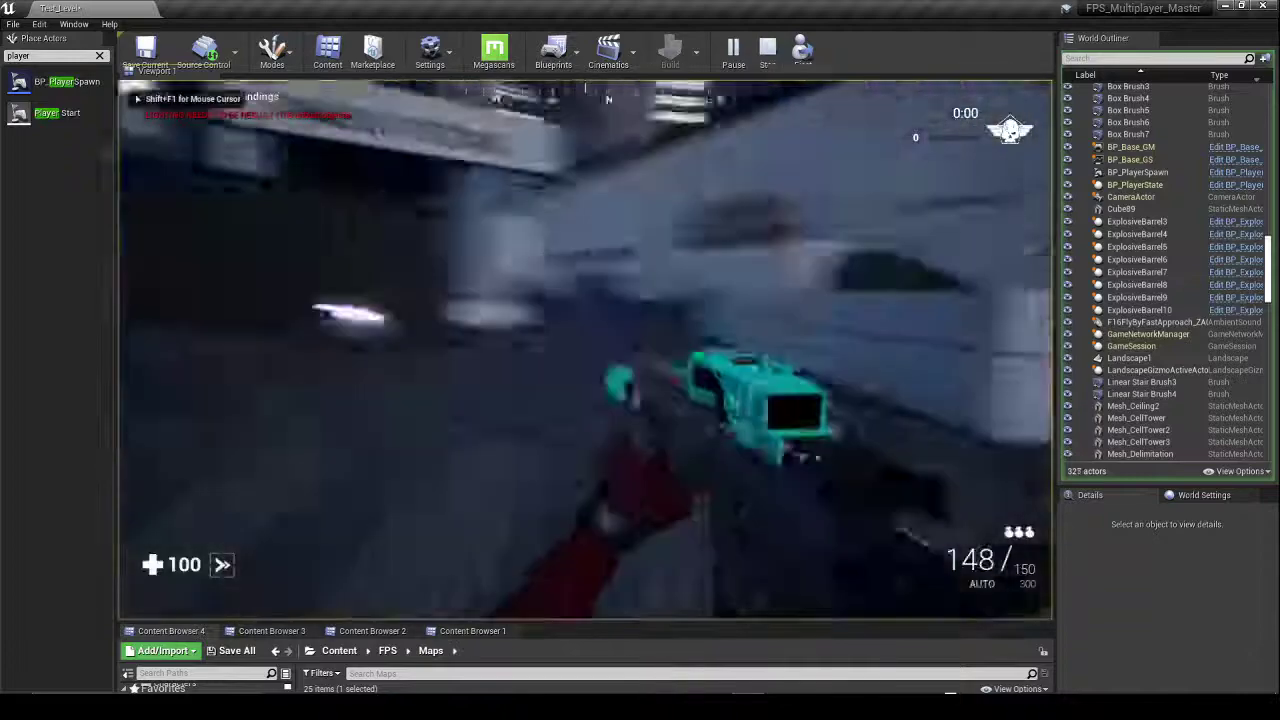
Step: Run from the spawn area past the NAESU indoor testing wall toward the Simulation Portal
key(shift+w)
key(w)
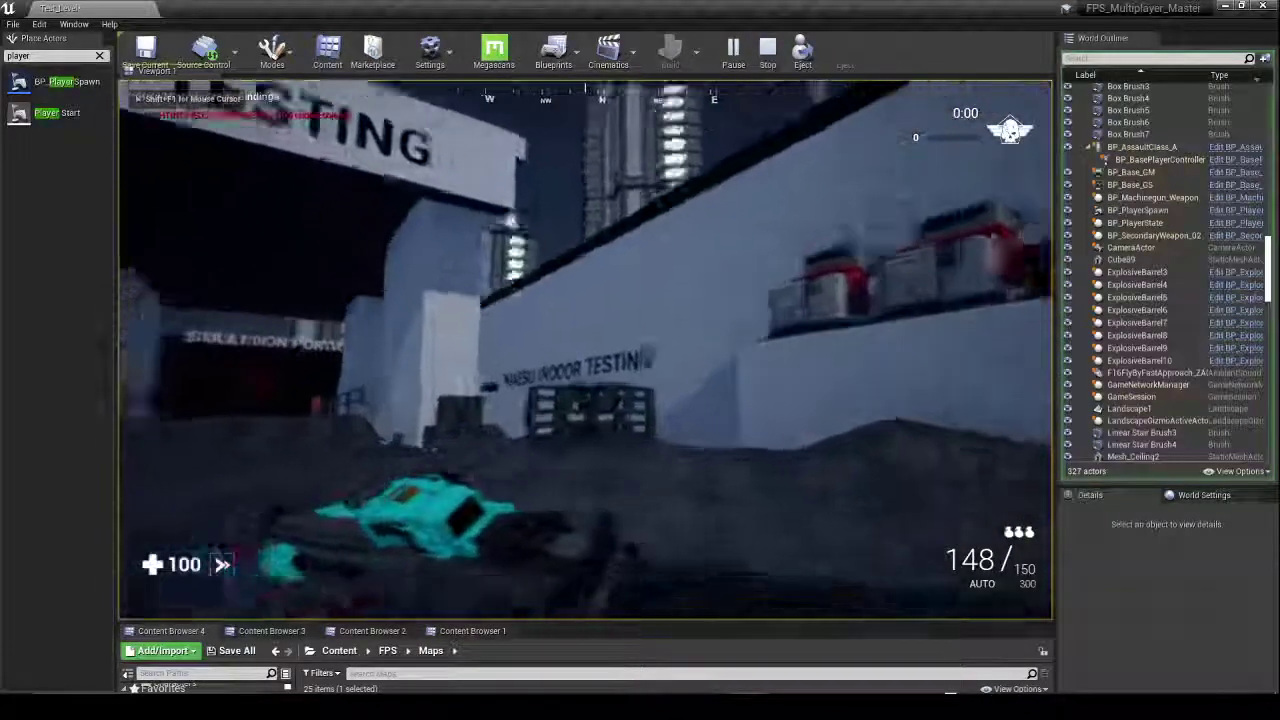
key(w)
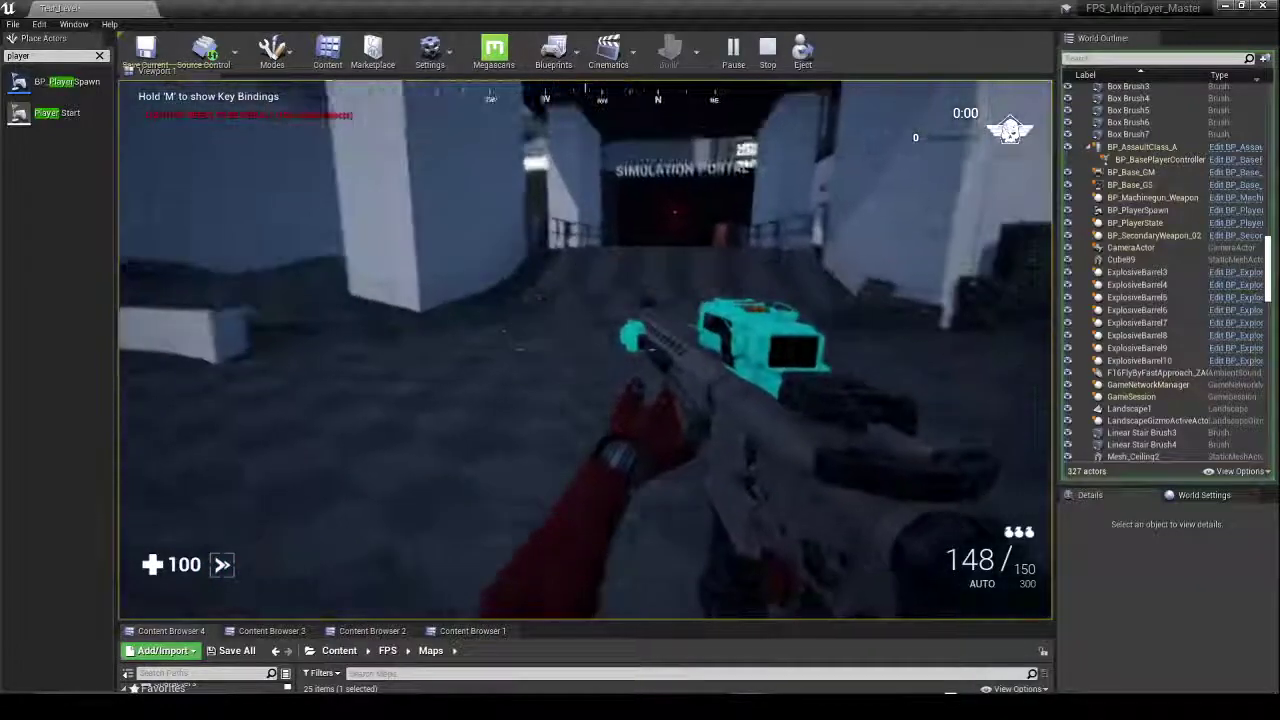
key(w)
key(w)
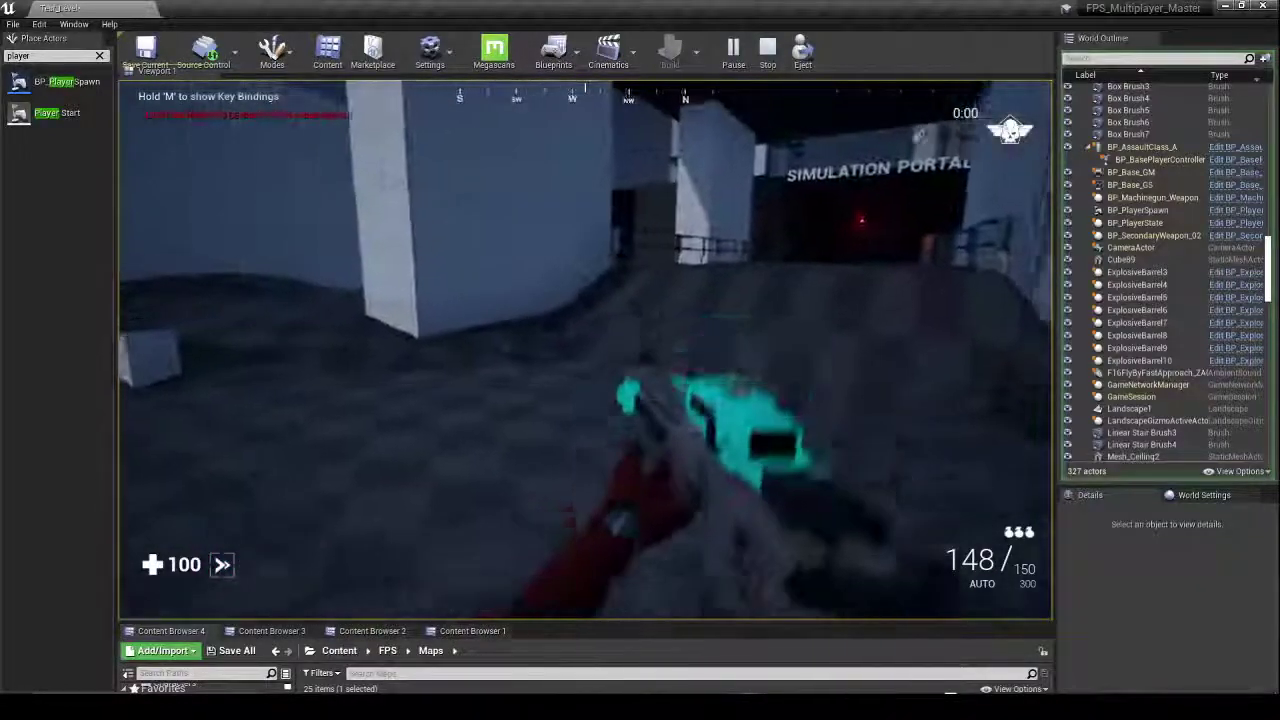
Step: Enter the dark box-shaped building between the pale walls and look out through its narrow opening toward the red light
key(w)
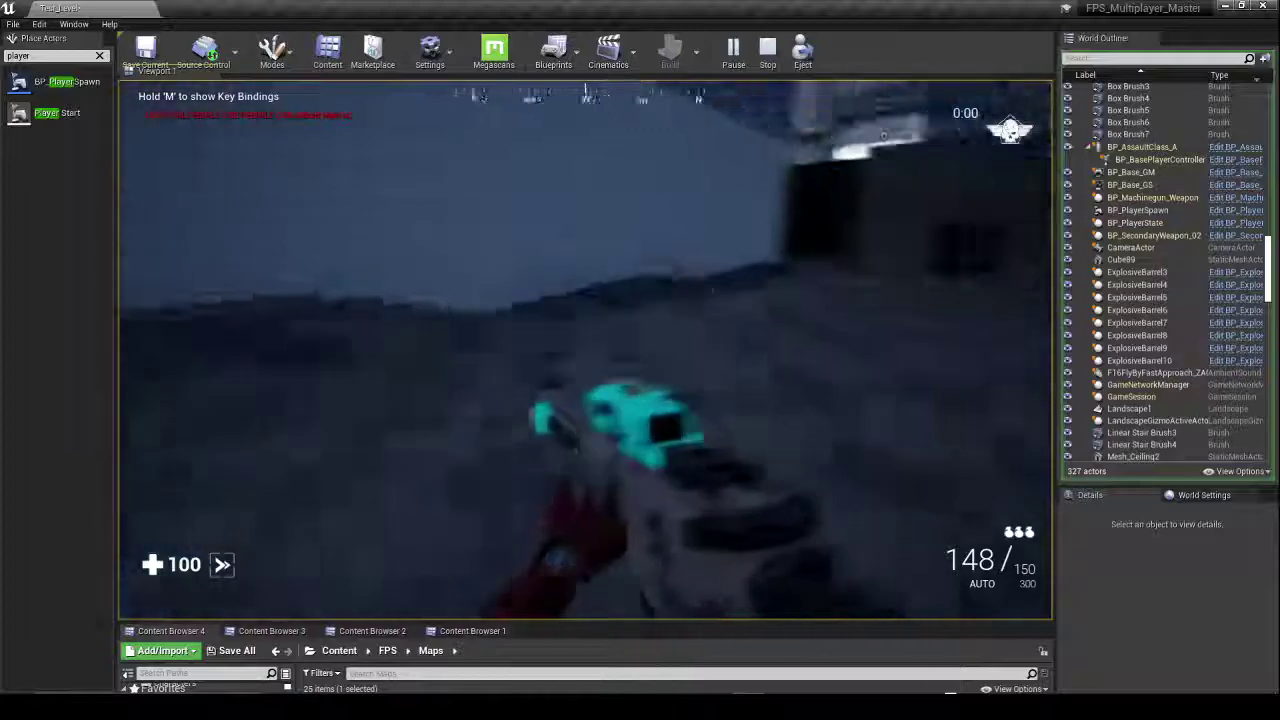
key(w)
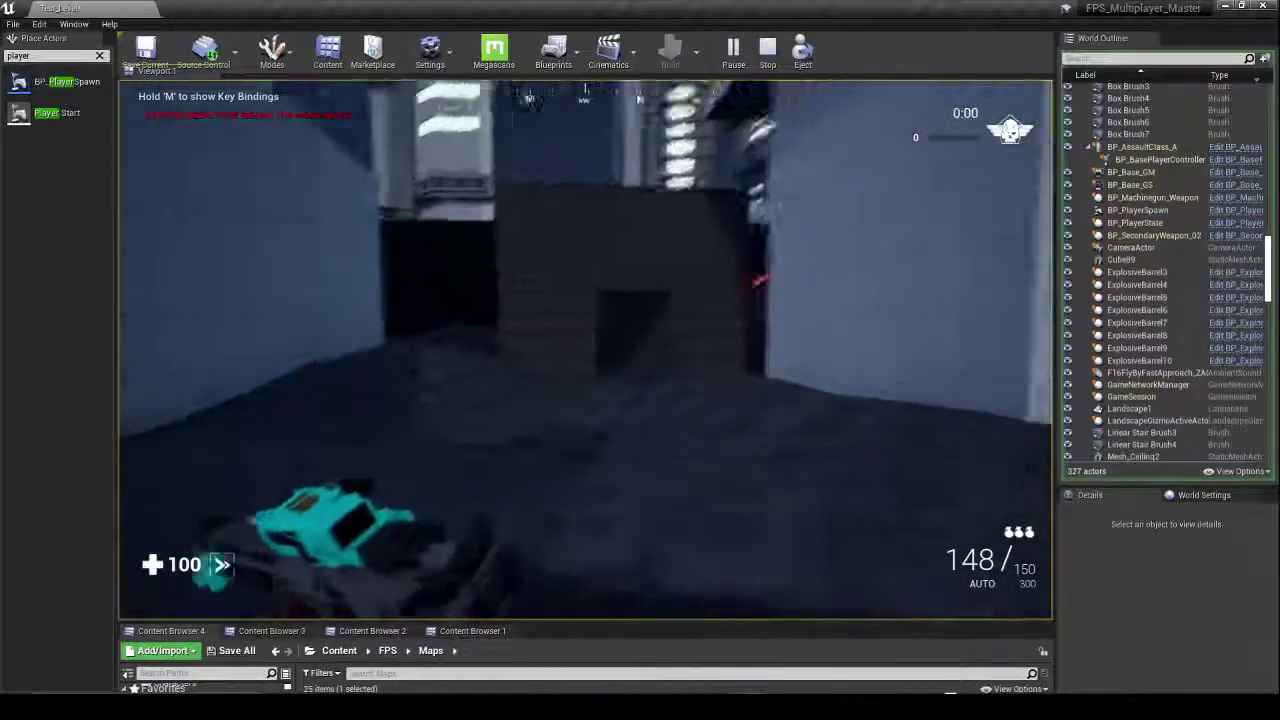
key(w)
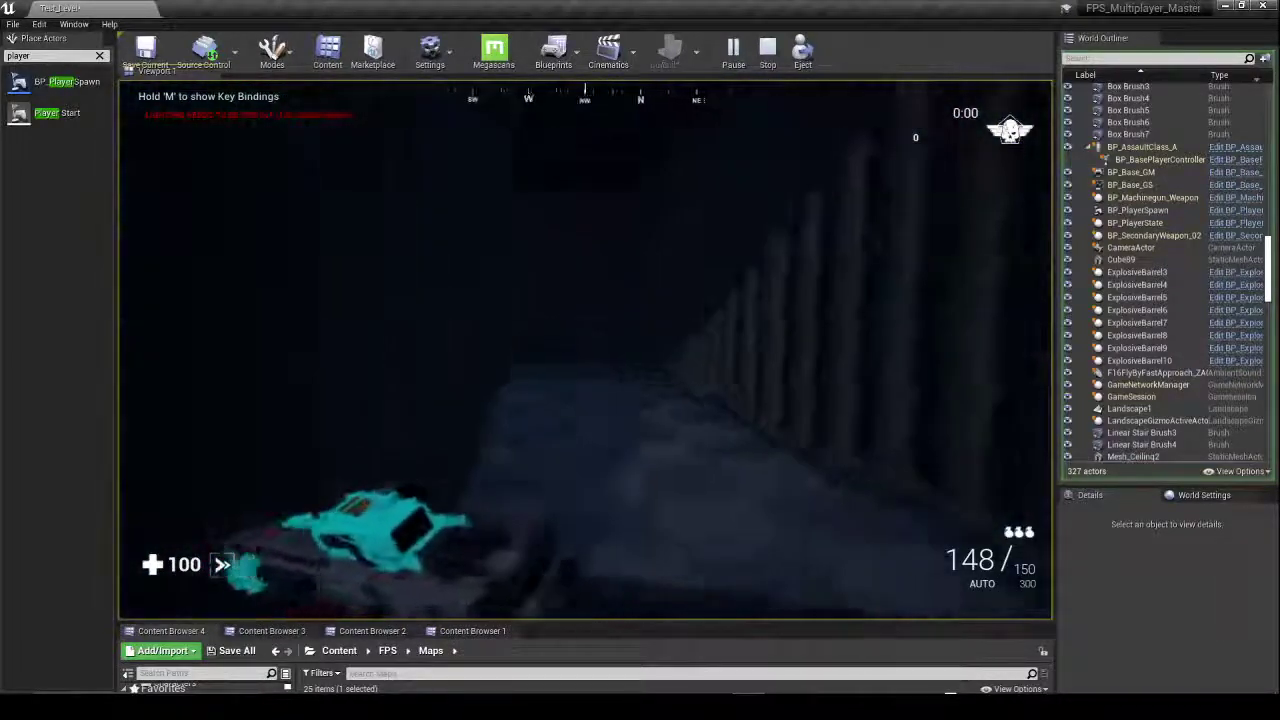
key(w)
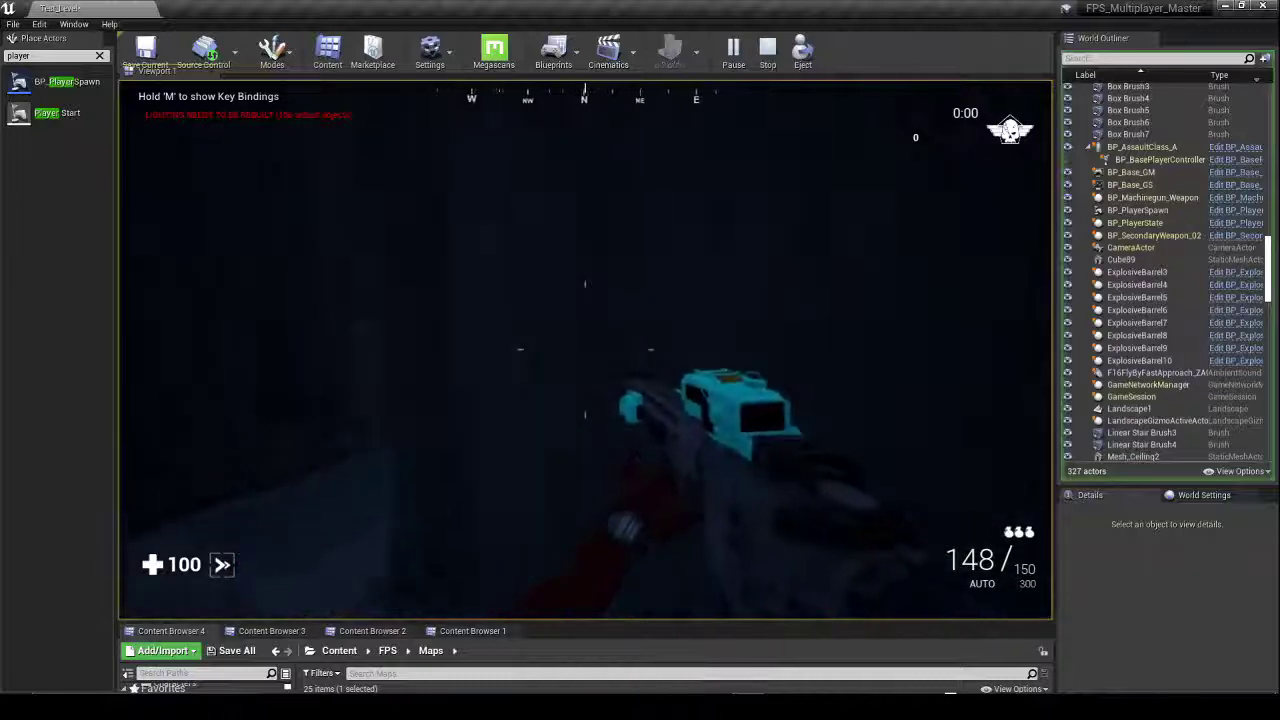
key(w)
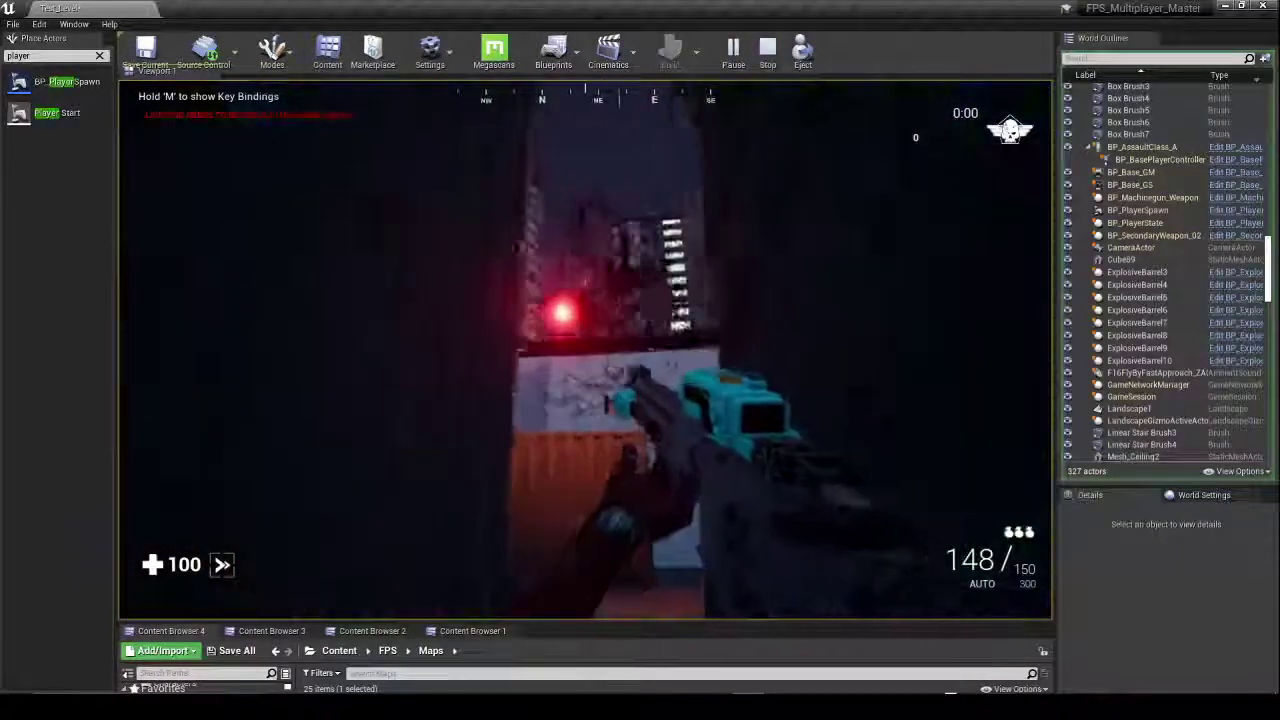
key(w)
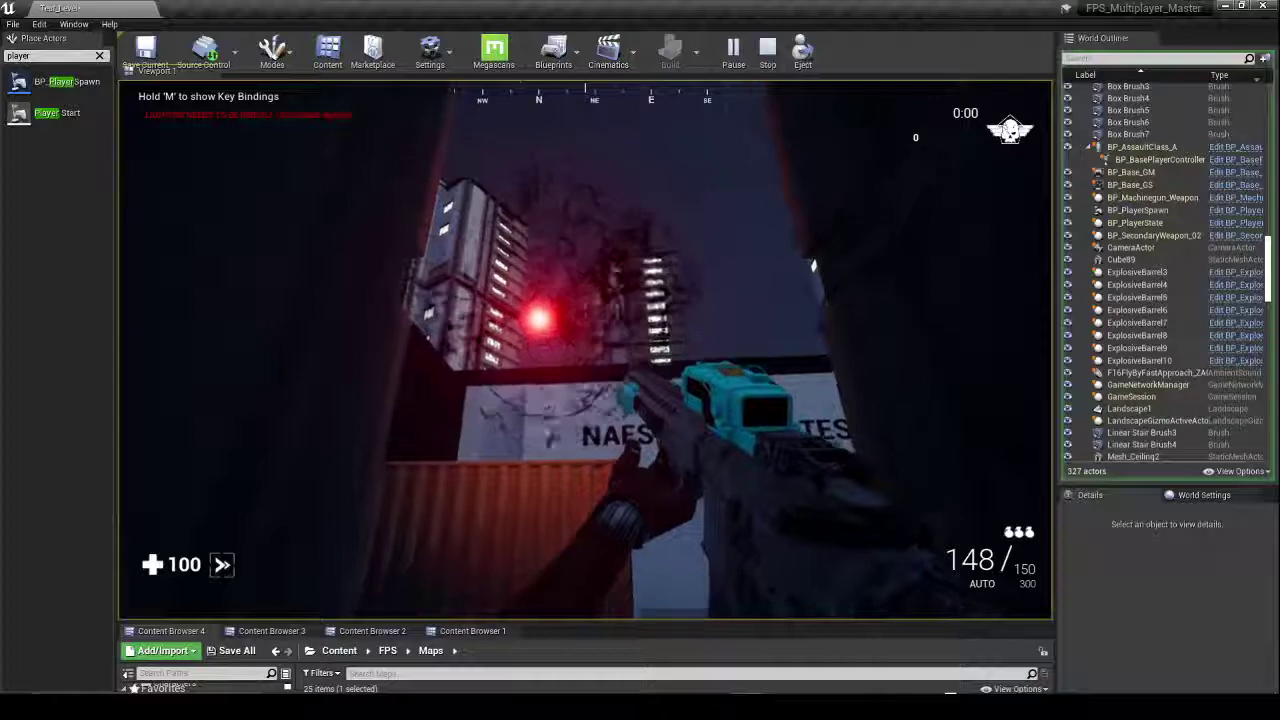
Step: Examine the NAESU INDOOR TESTING sign past the orange container and follow the wall arrows to the indoor entrance
key(w)
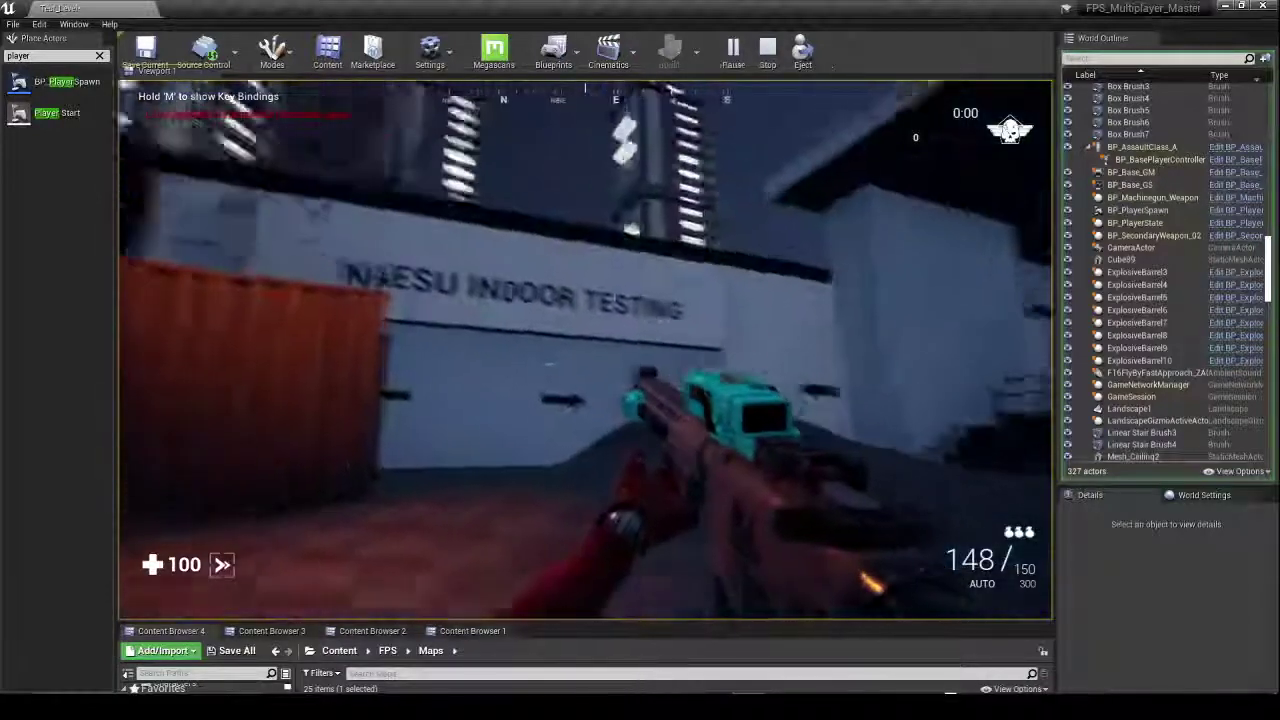
key(w)
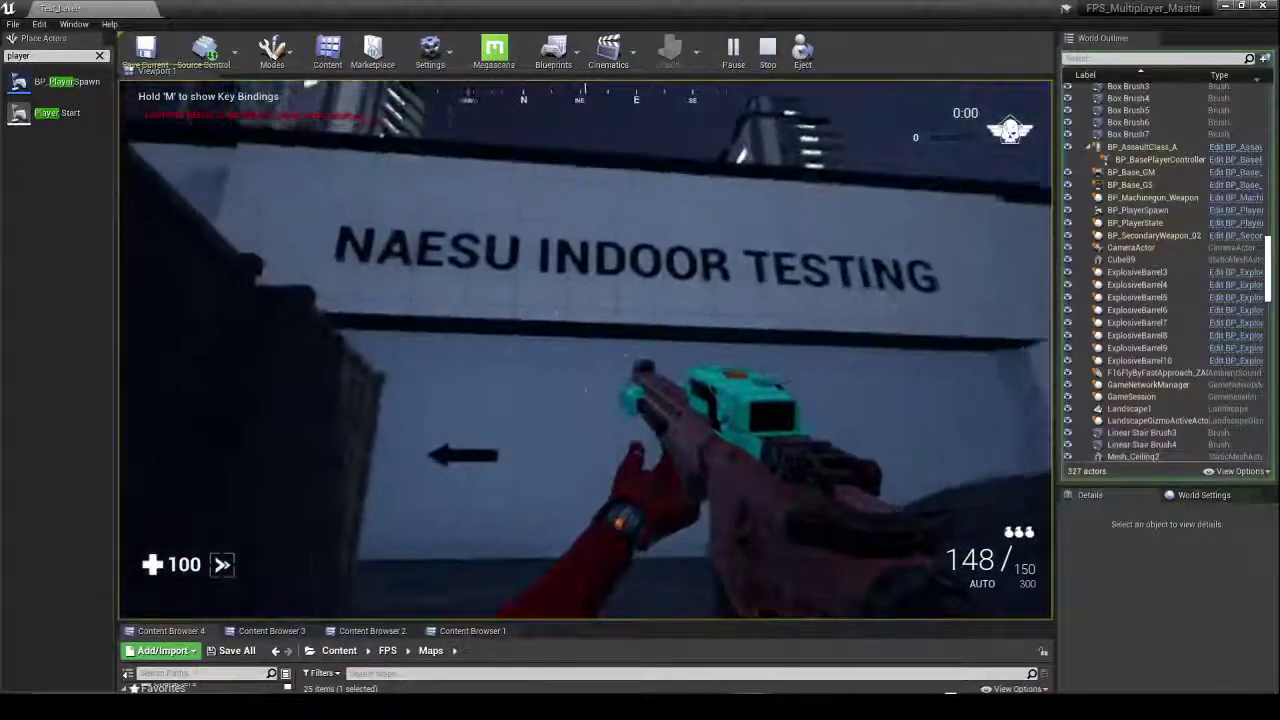
key(w)
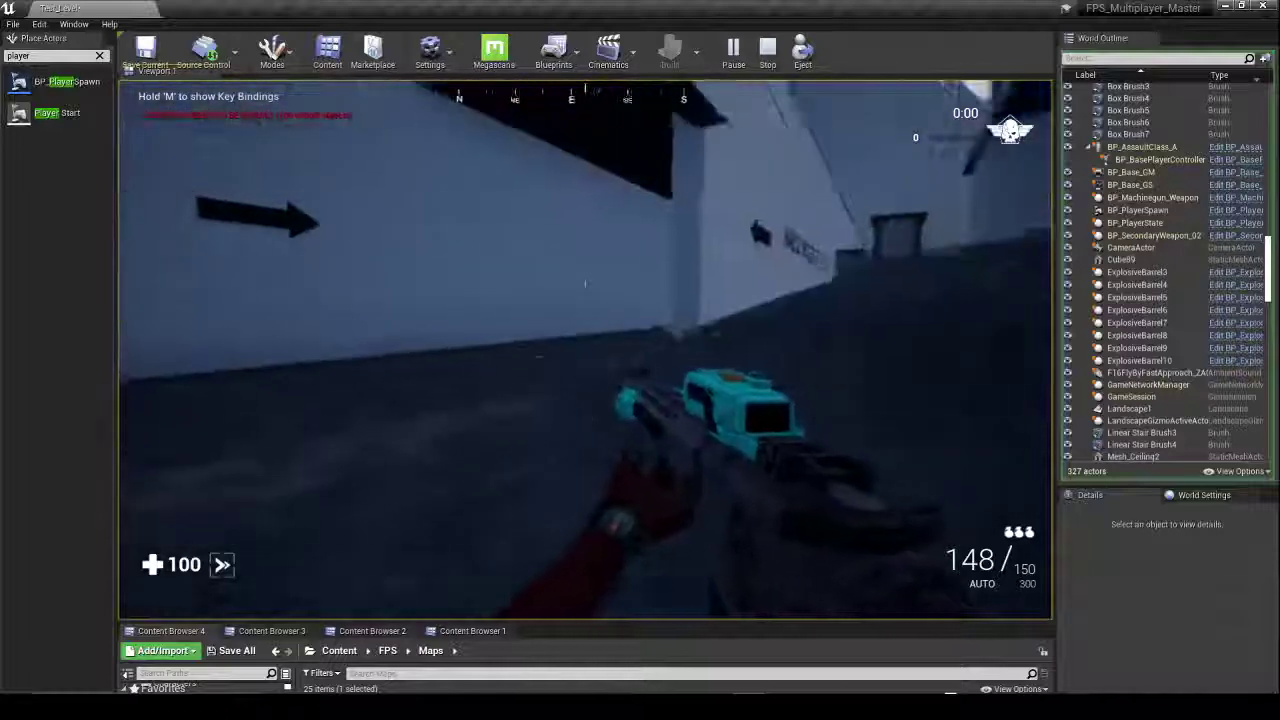
key(w)
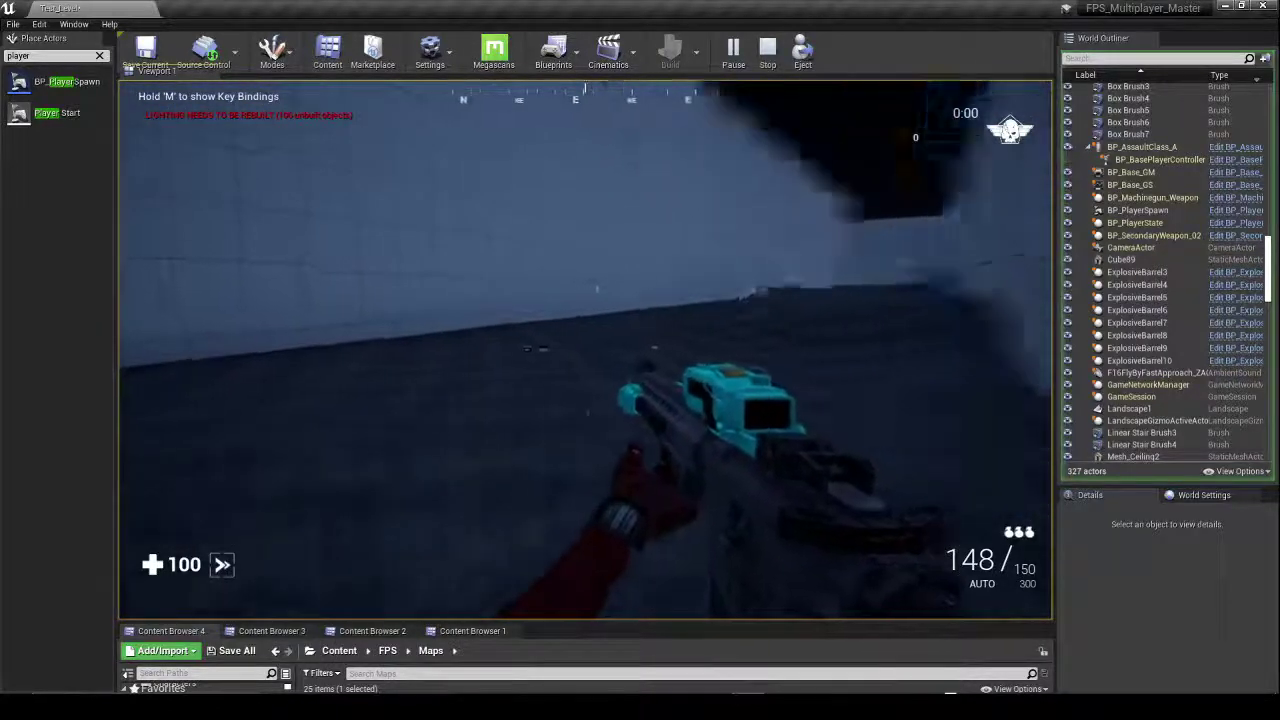
key(w)
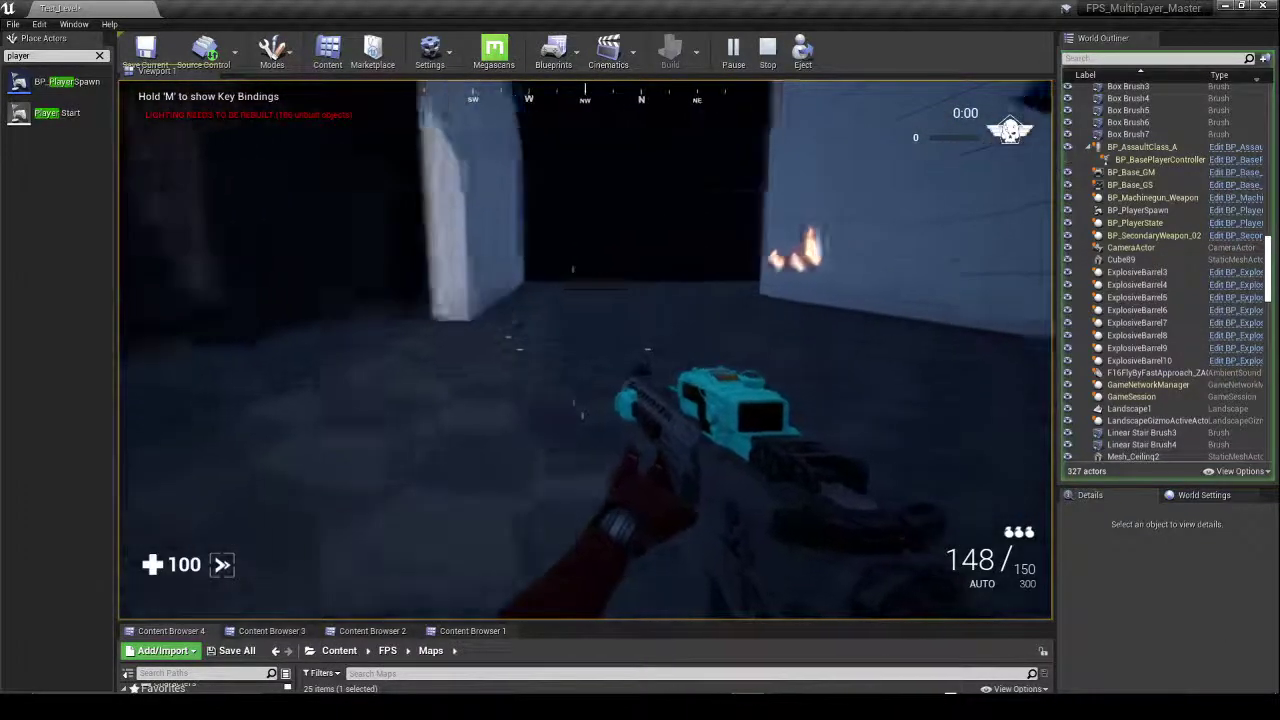
Step: Look back from the indoor entrance at the yard, the roof edges and the portal sign
key(w)
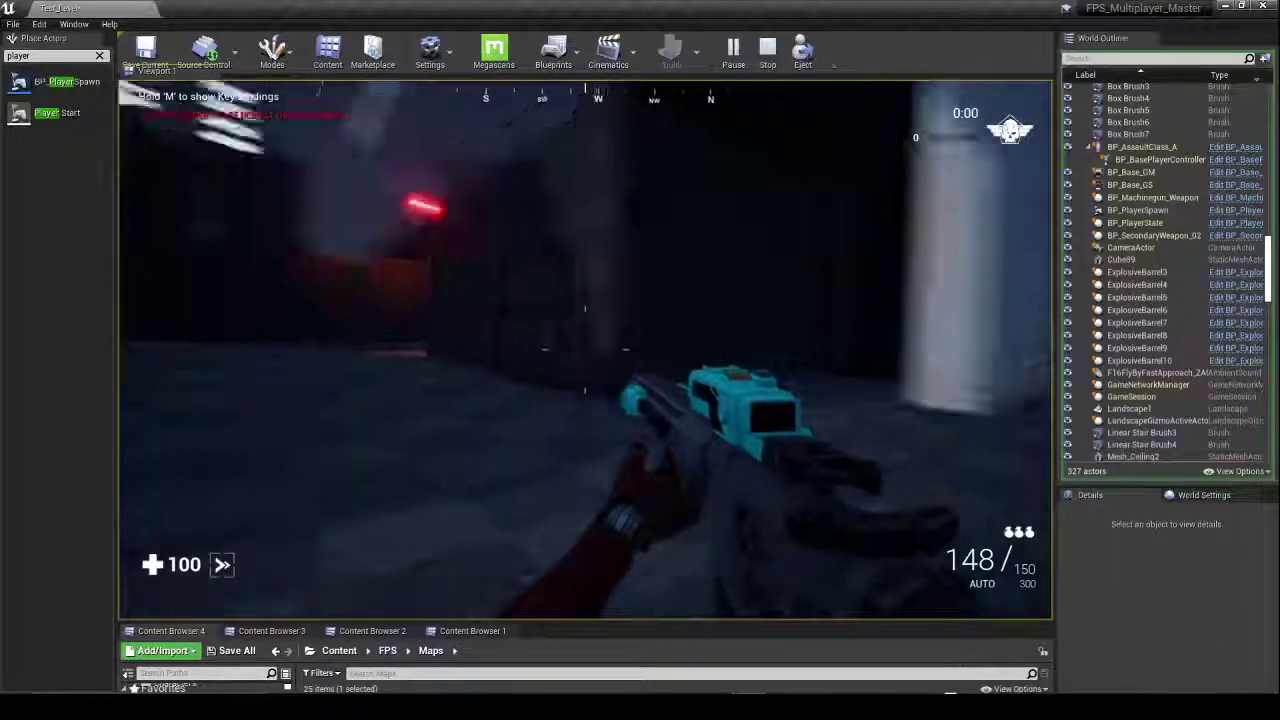
key(w)
key(w)
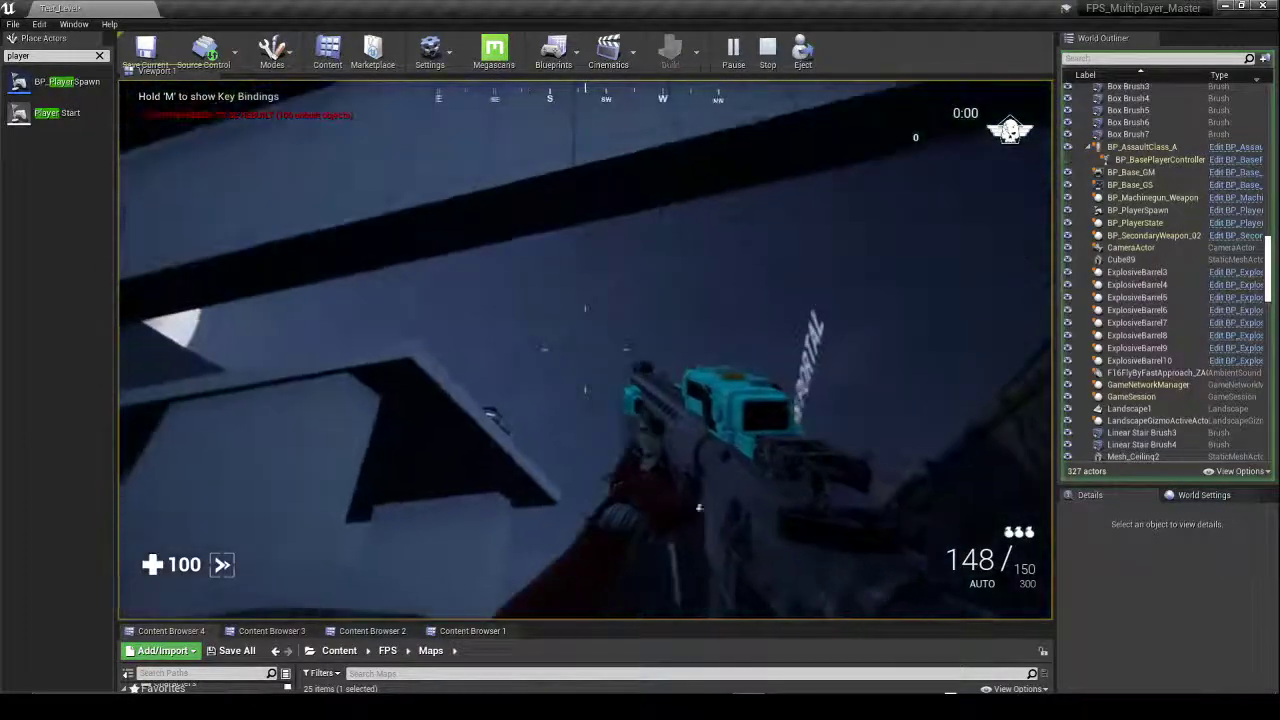
key(w)
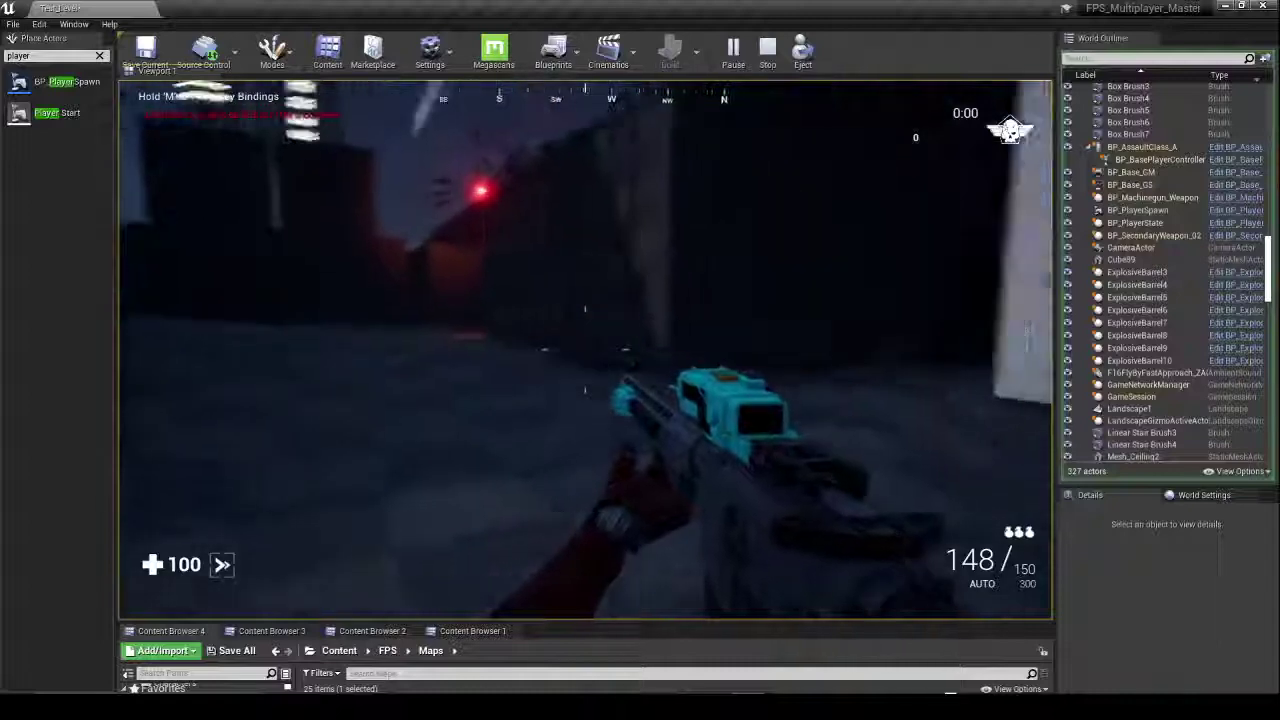
key(w)
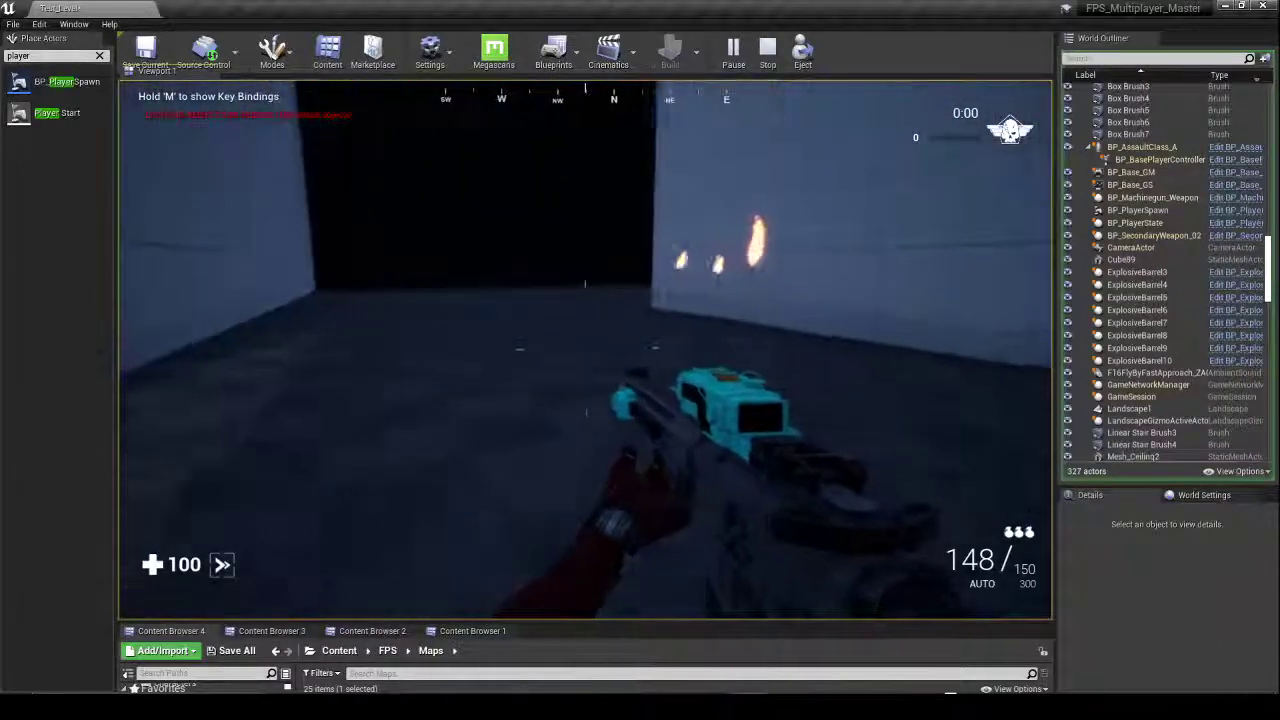
Step: Walk up to the burning wall torches beside the indoor entrance and examine them
key(w)
key(d)
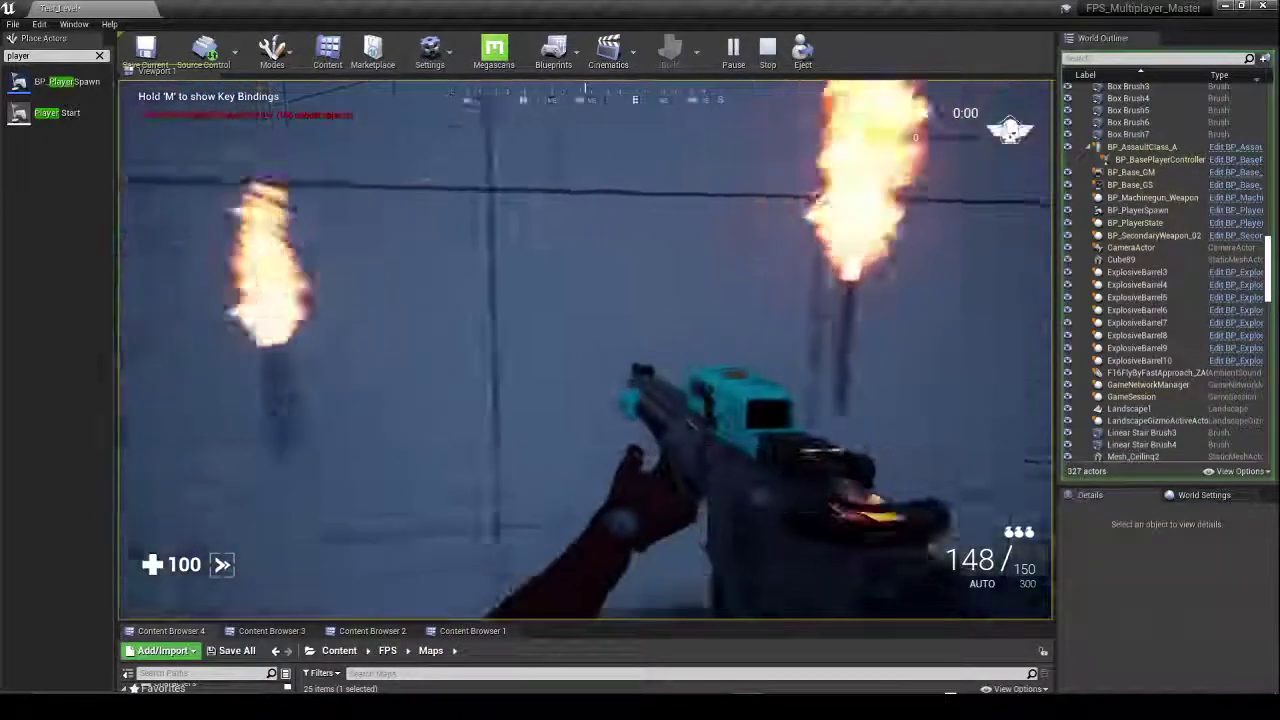
key(a)
key(w)
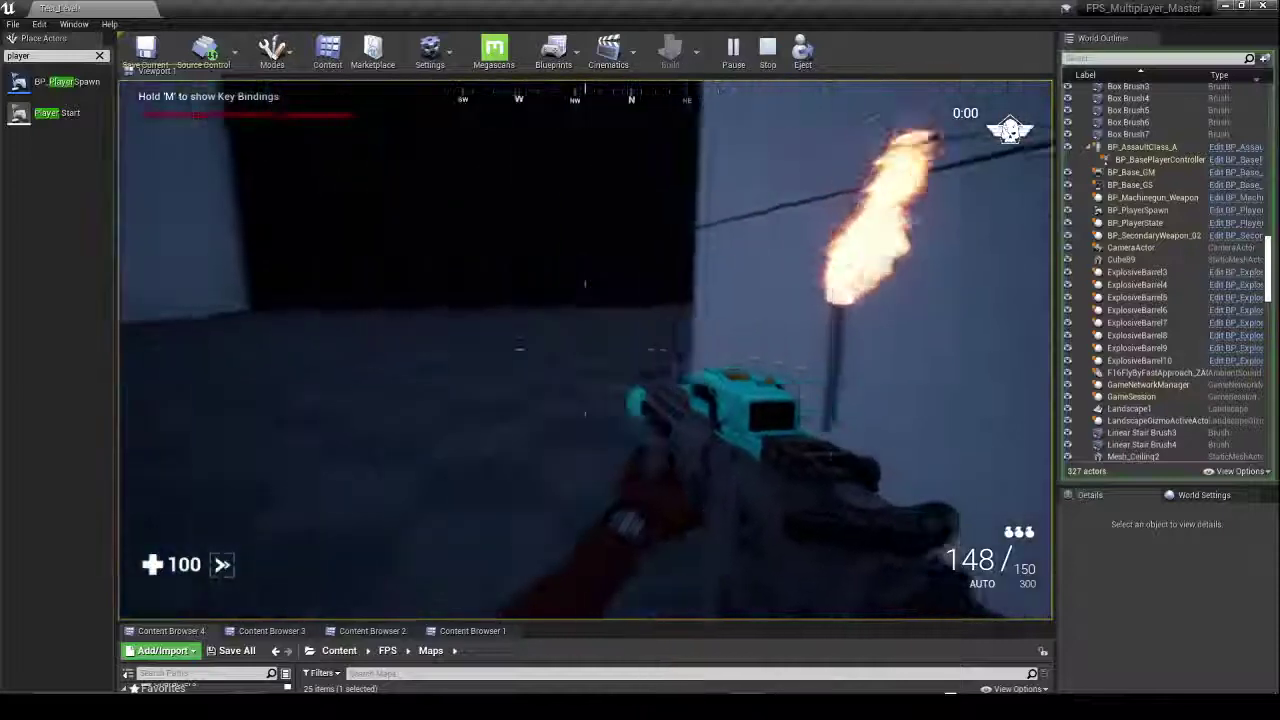
Step: Enter the dark indoor testing area and survey its floor and tall partition walls
key(w)
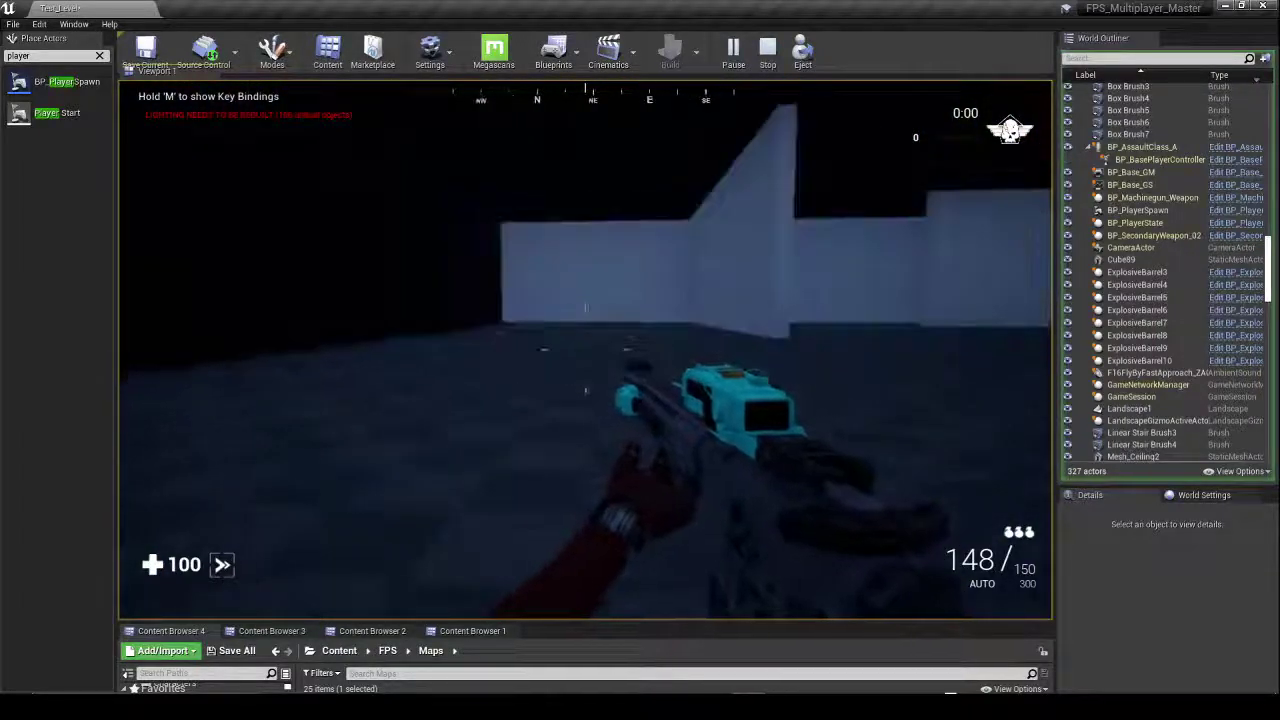
key(s)
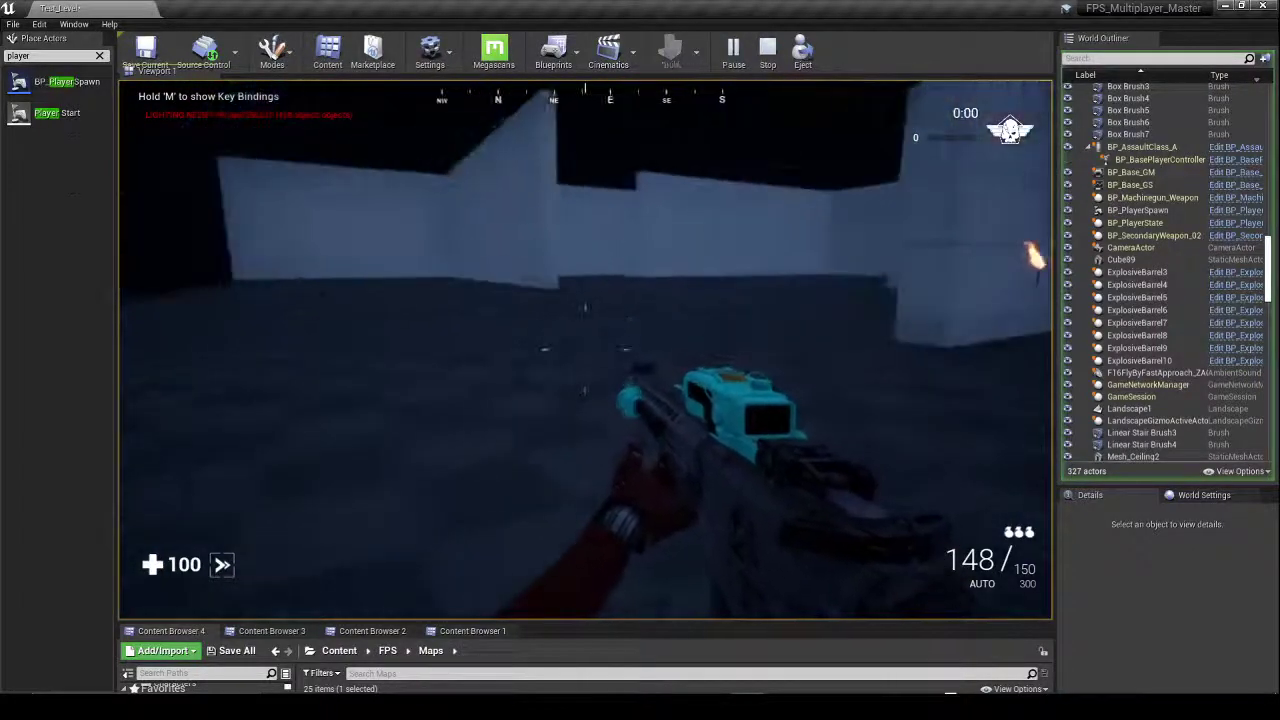
key(w)
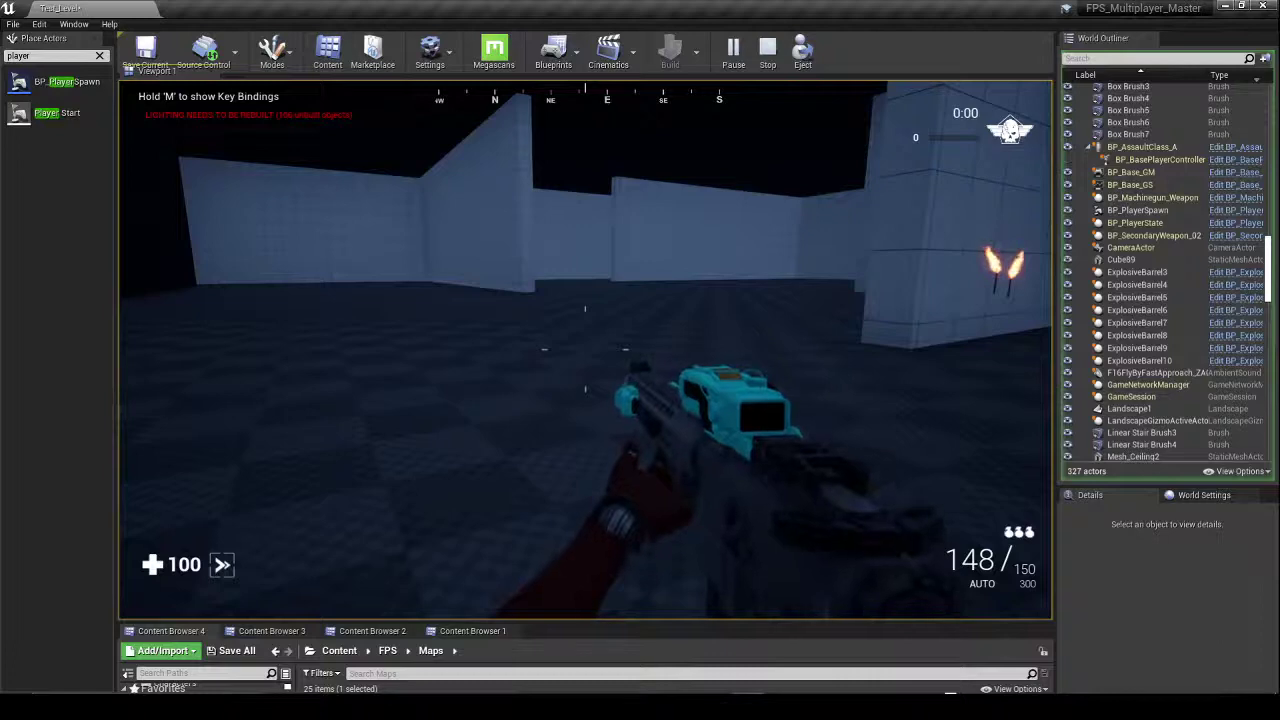
key(w)
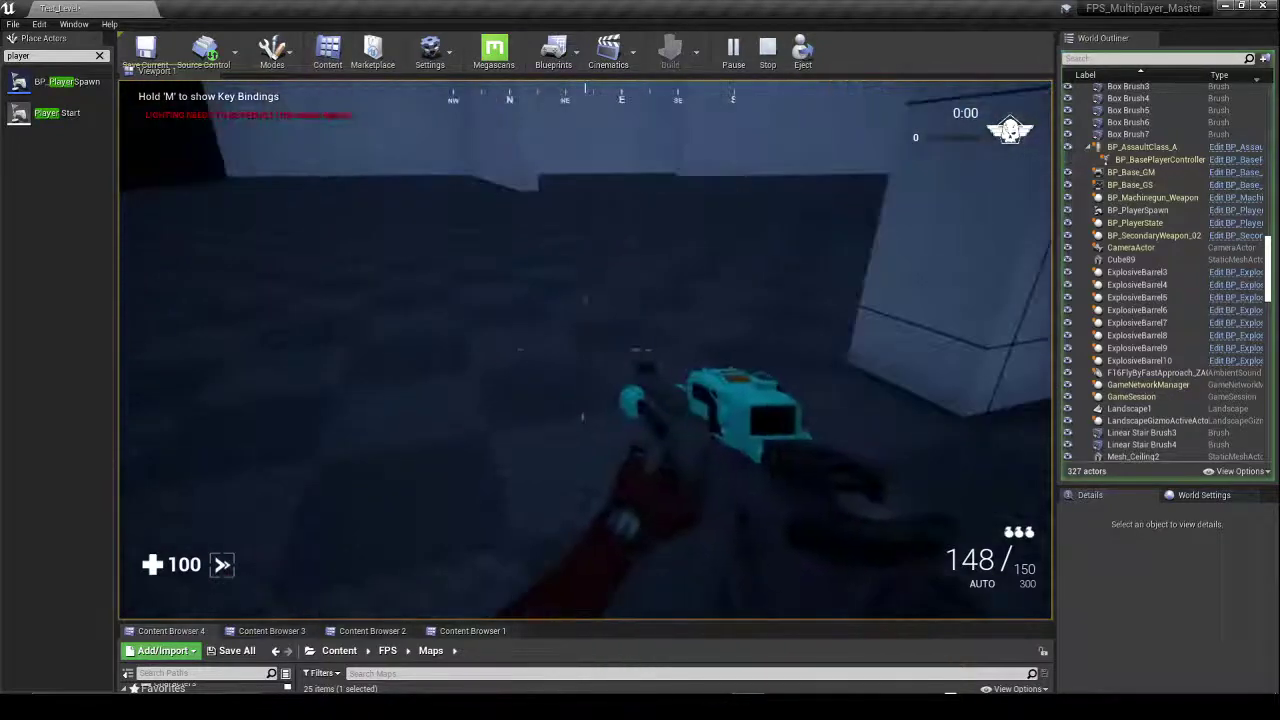
key(w)
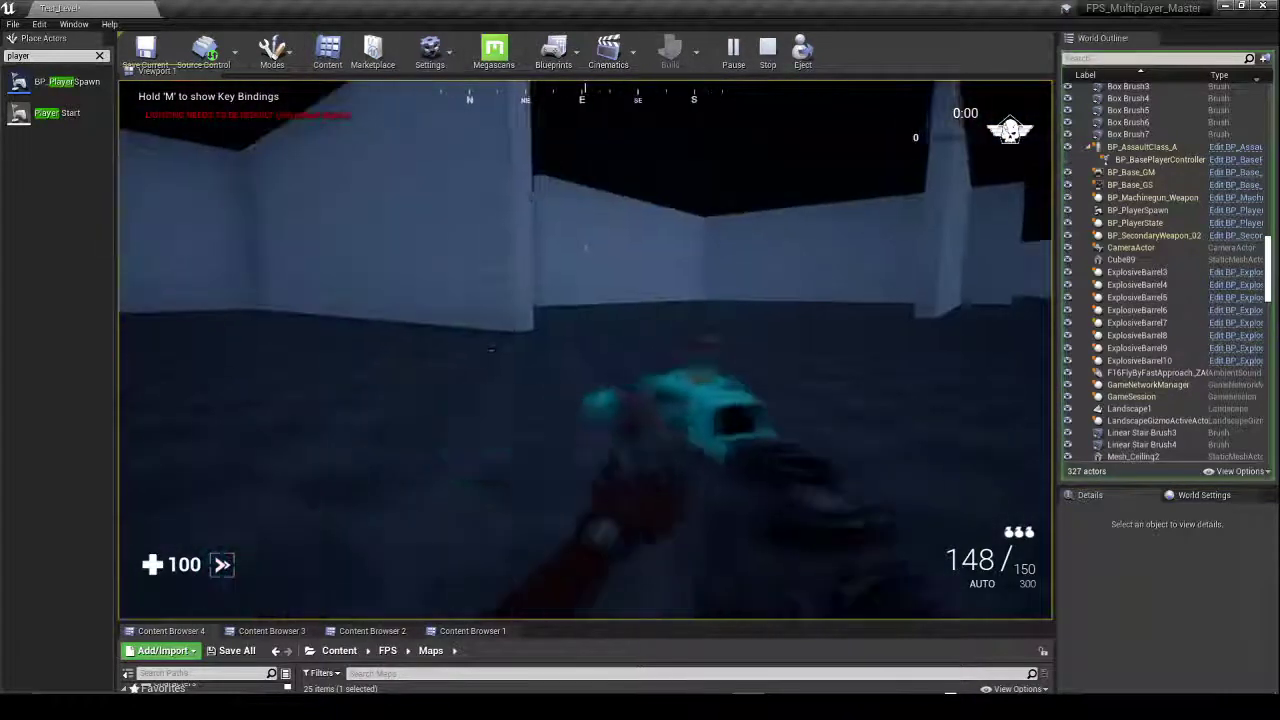
Step: Explore the dark indoor testing area around its partition walls and unlit edges, circling back past the wall torches
key(w)
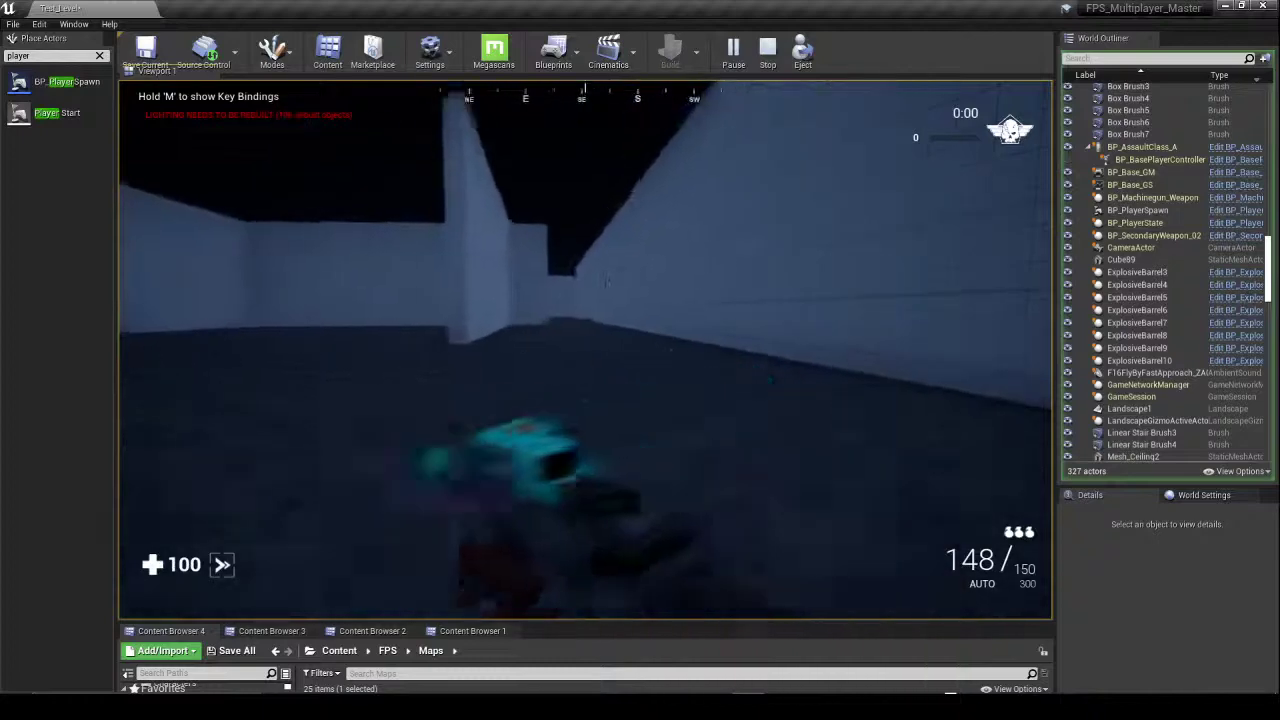
key(w)
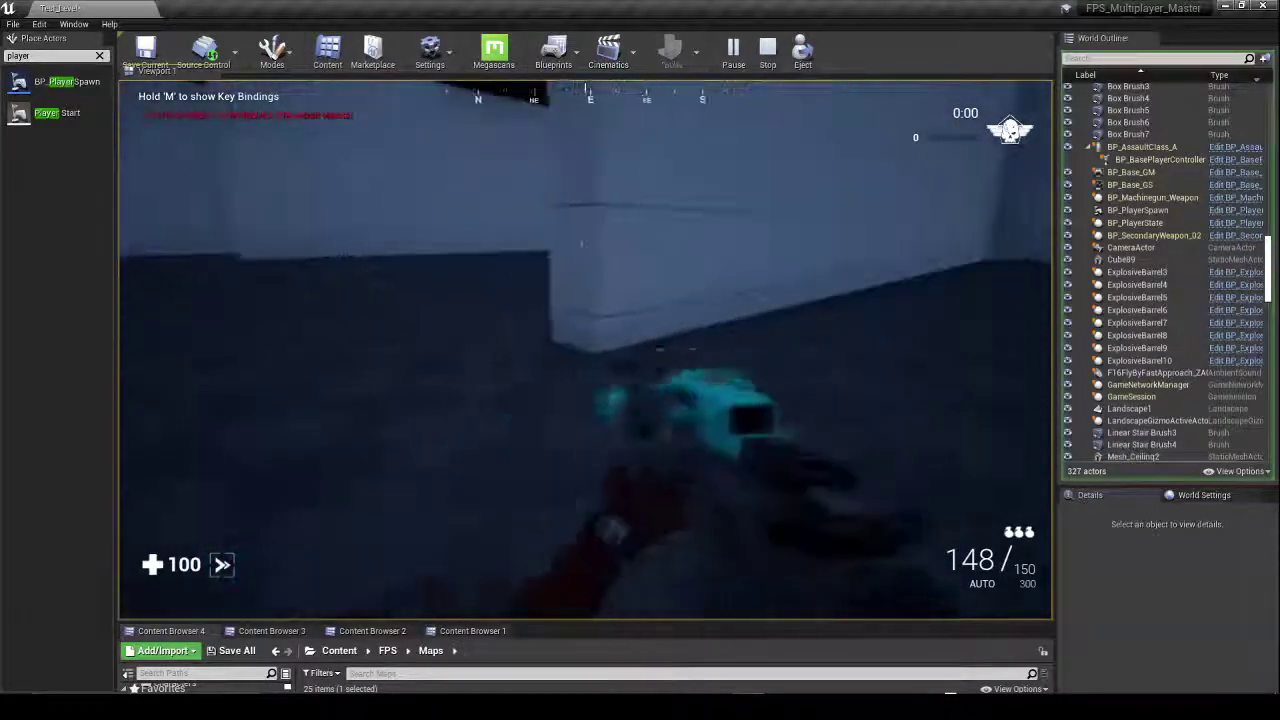
key(w)
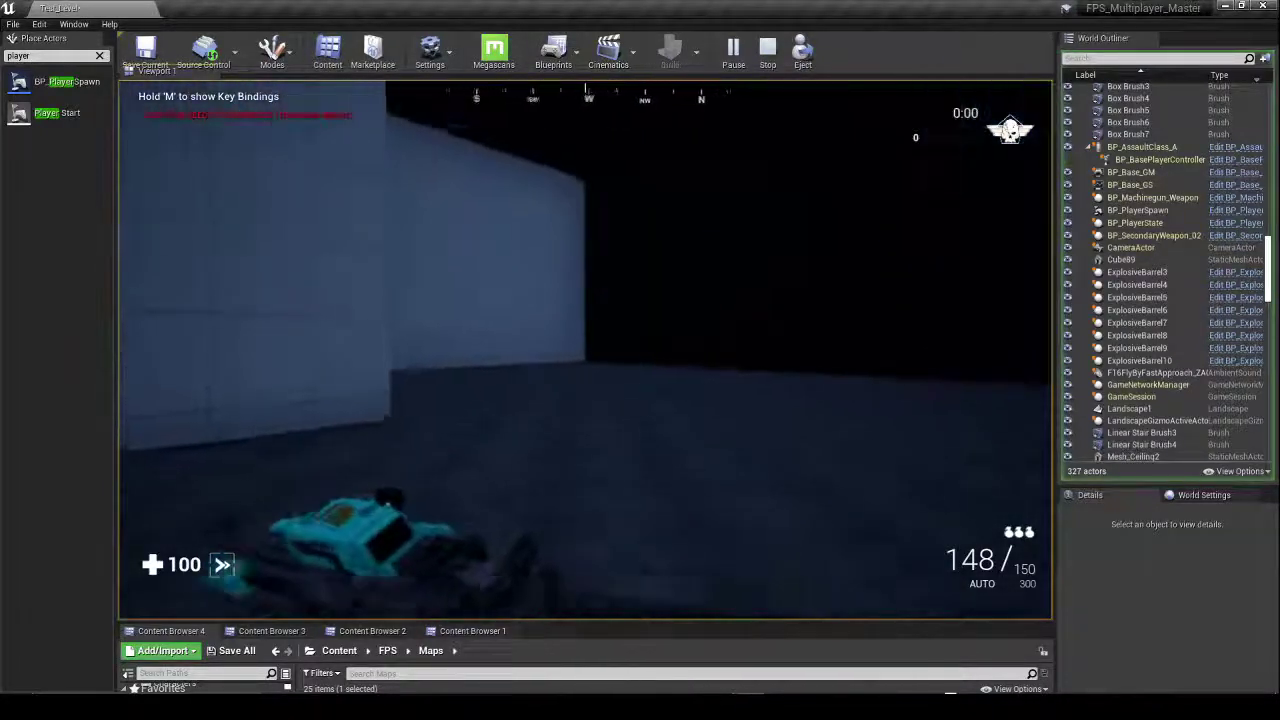
key(w)
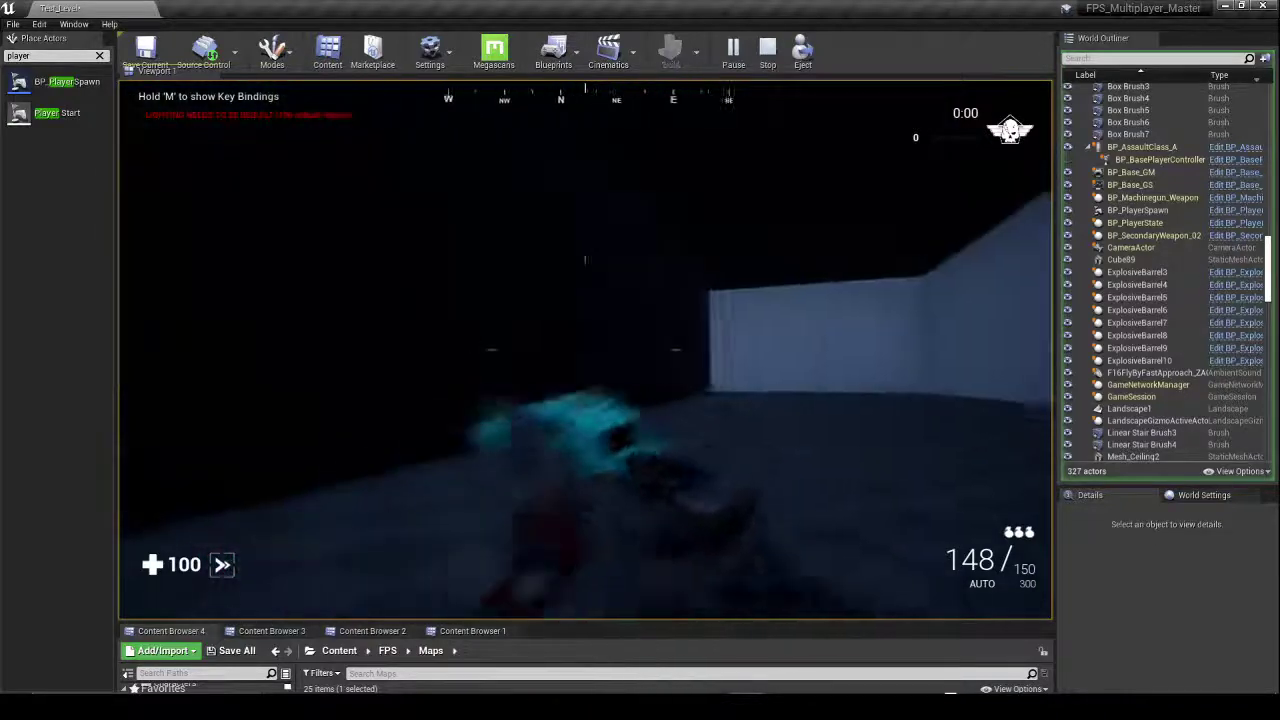
key(w)
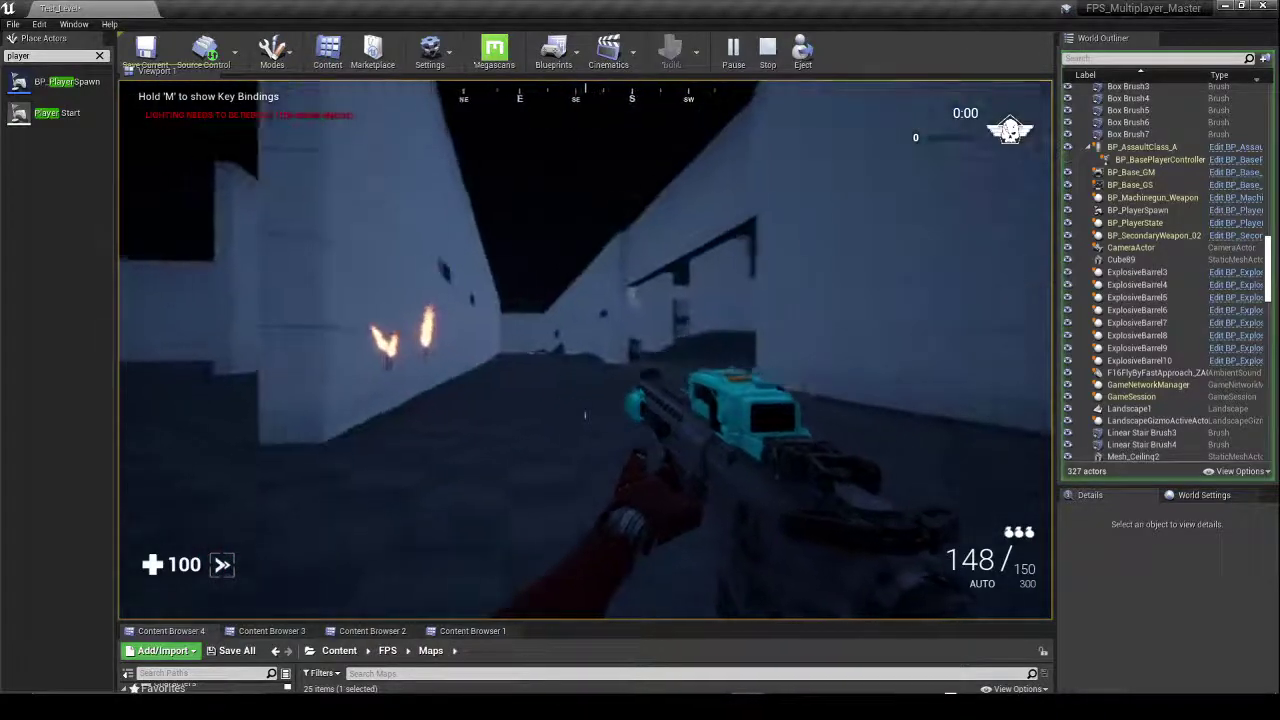
key(d)
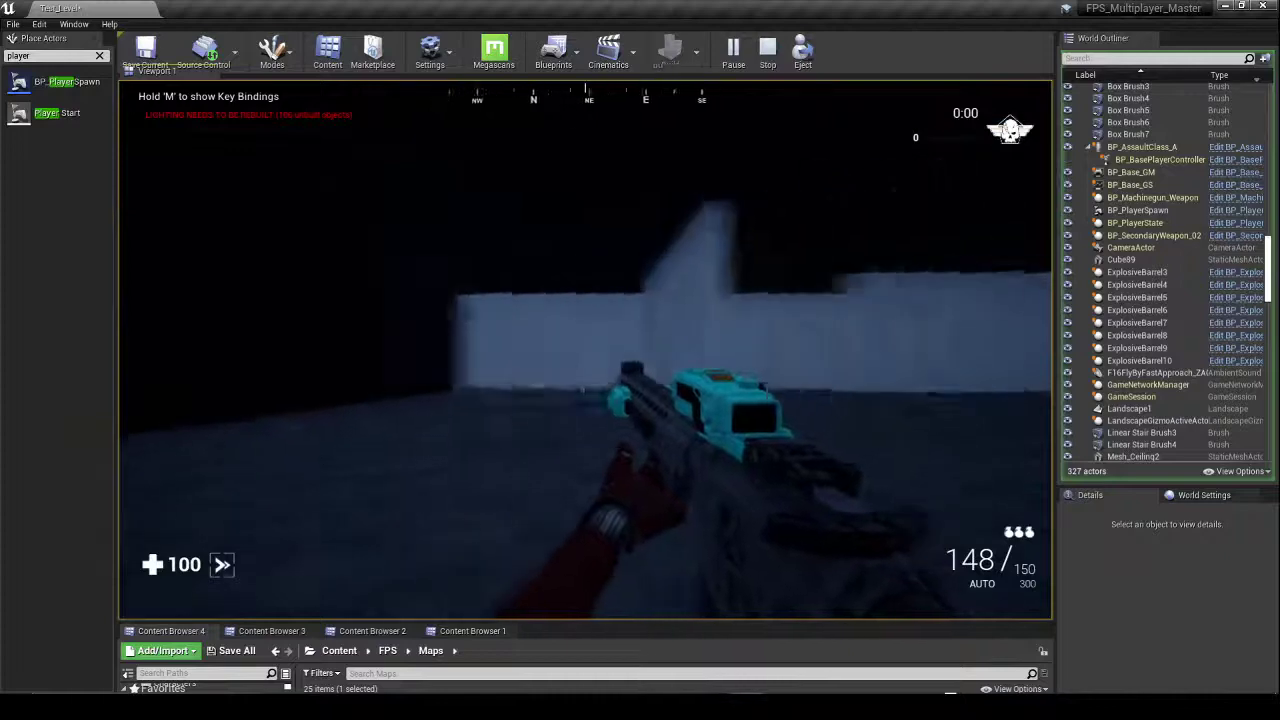
key(w)
Step: Sprint down the long arrow-marked corridor and inspect its walls and uneven floor up to the far end
key(shift)
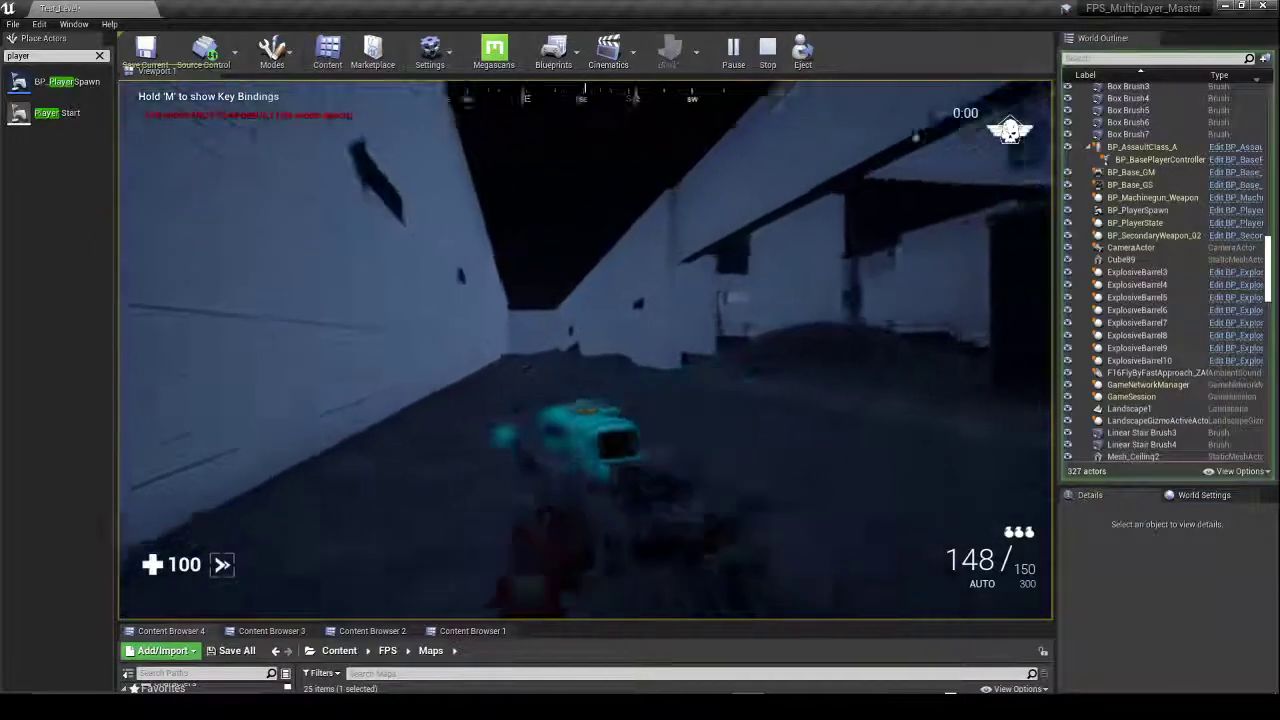
key(w)
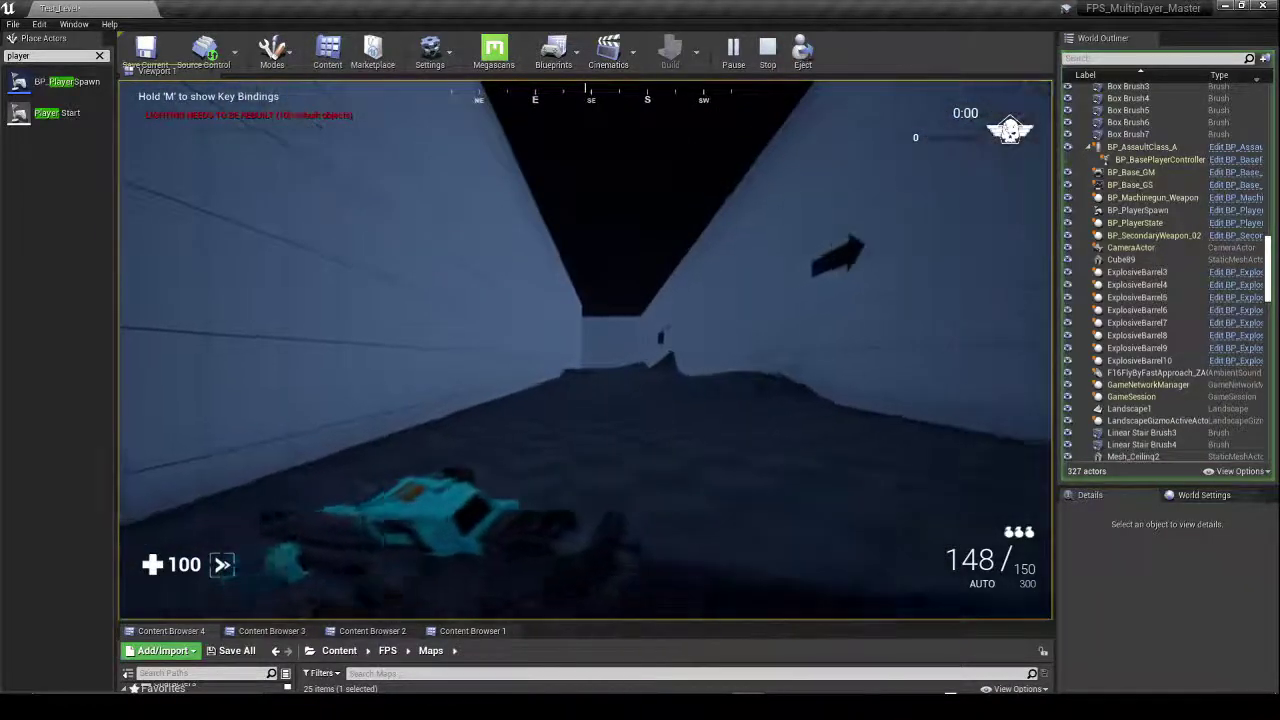
key(w)
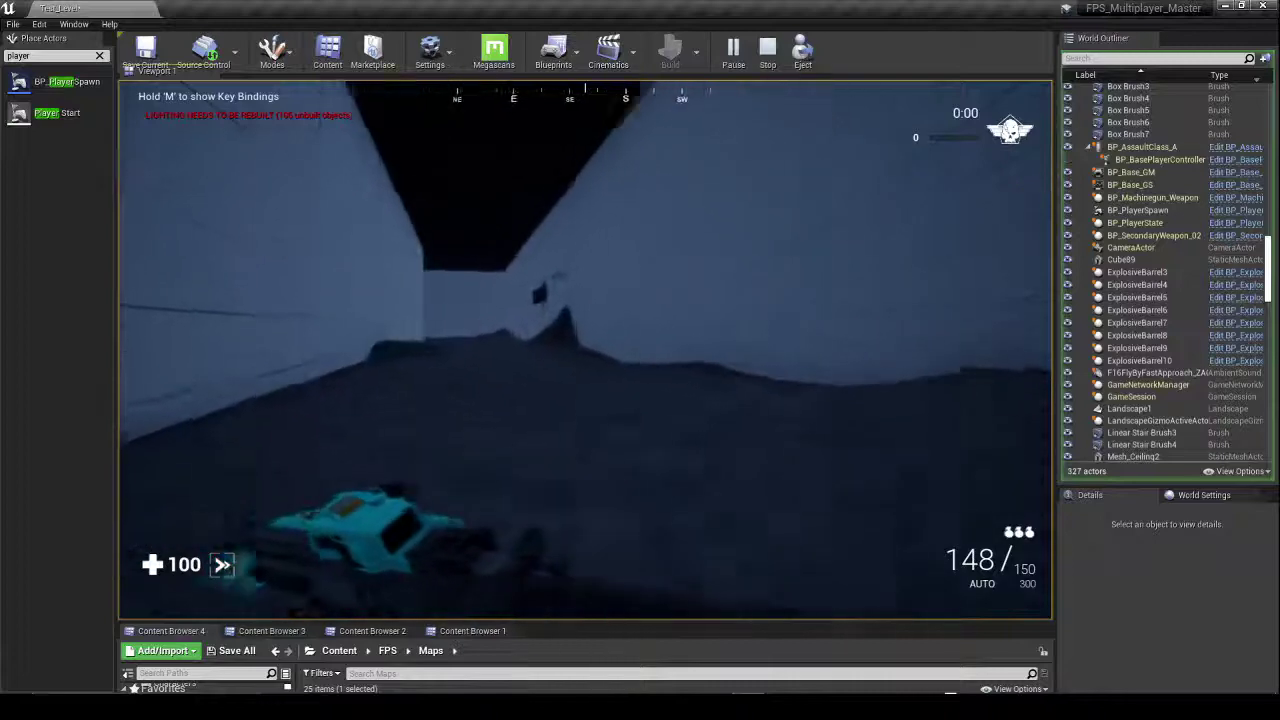
key(w)
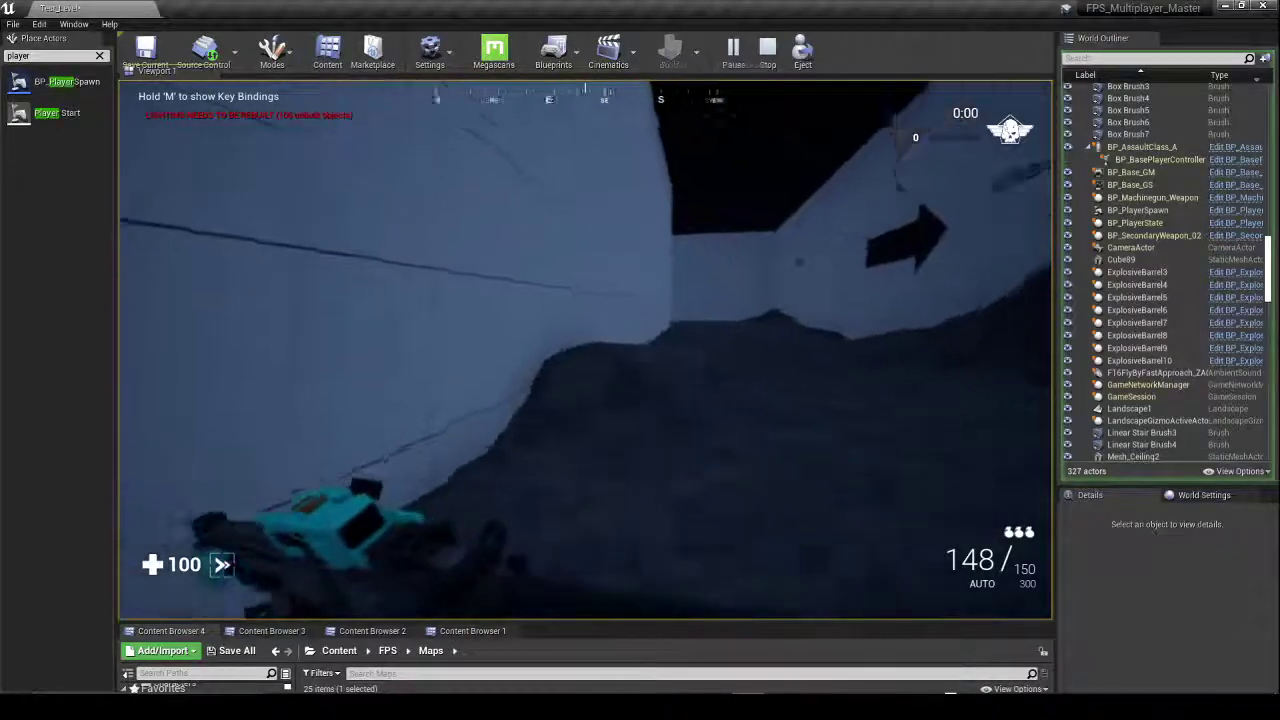
key(w)
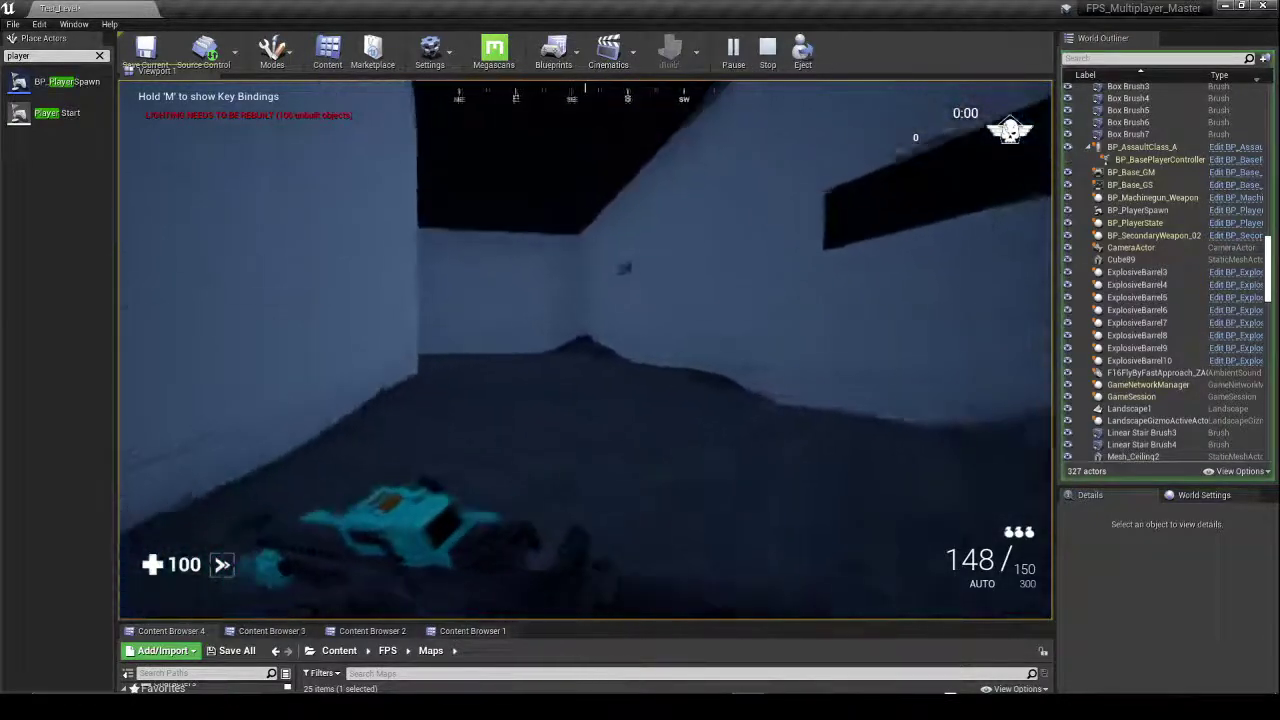
Step: Survey the walls and corners at the corridor's far end, then follow the arrows back toward the torches
key(w)
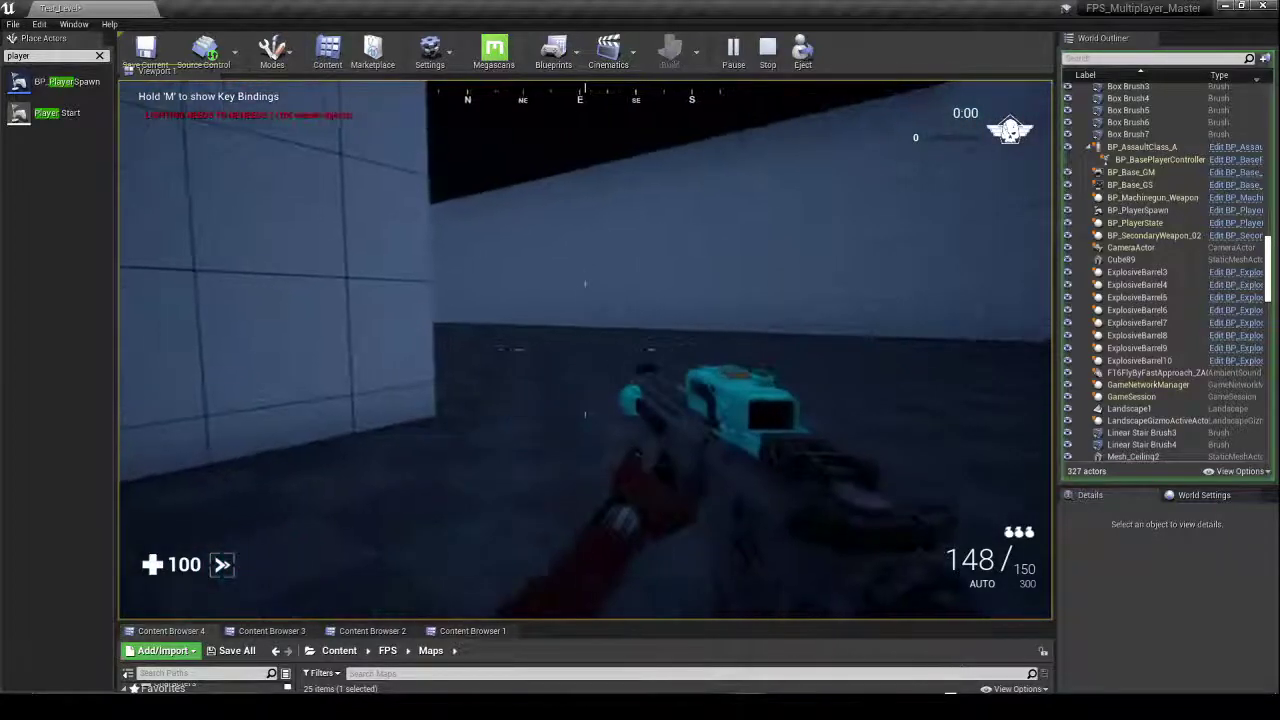
key(w)
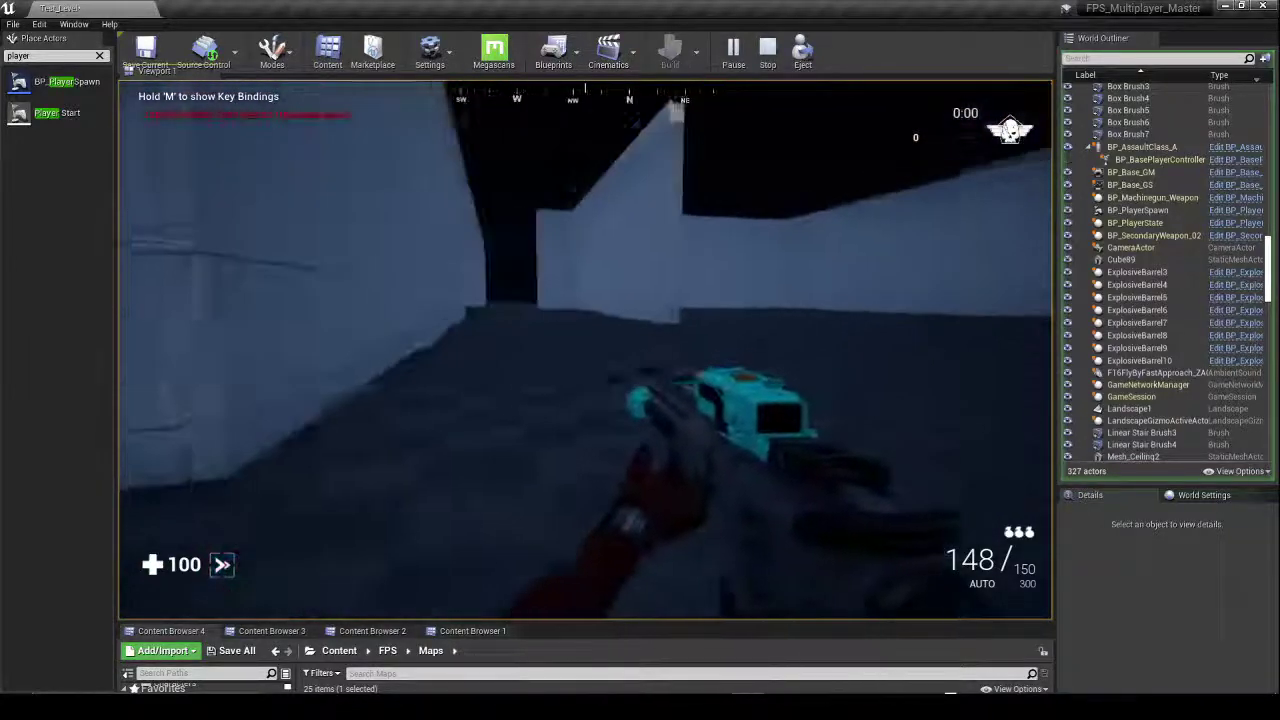
key(w)
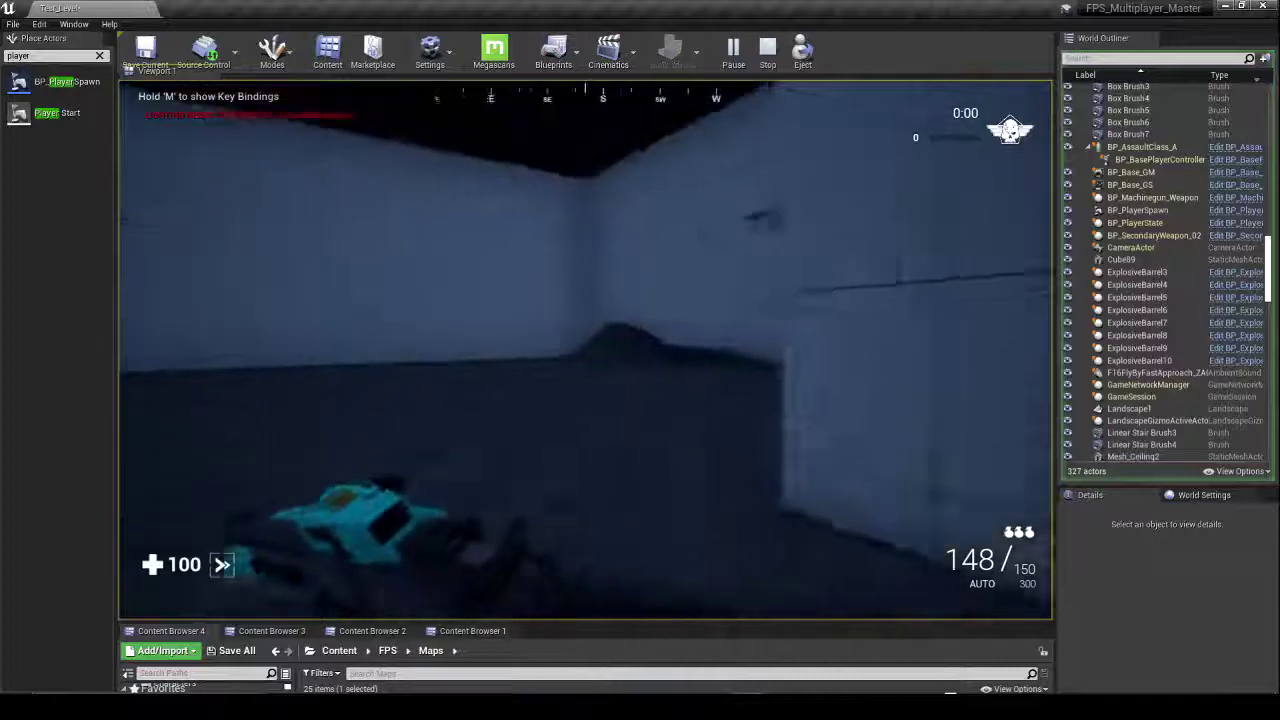
key(w)
key(w)
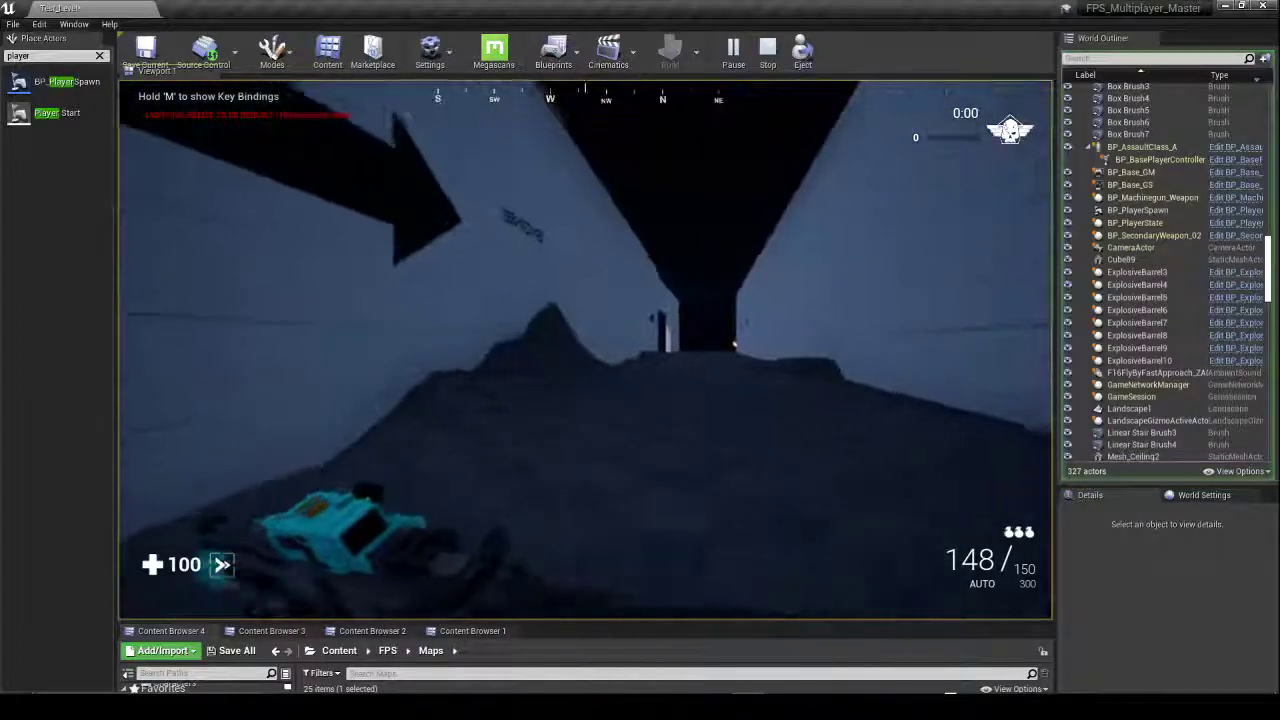
key(w)
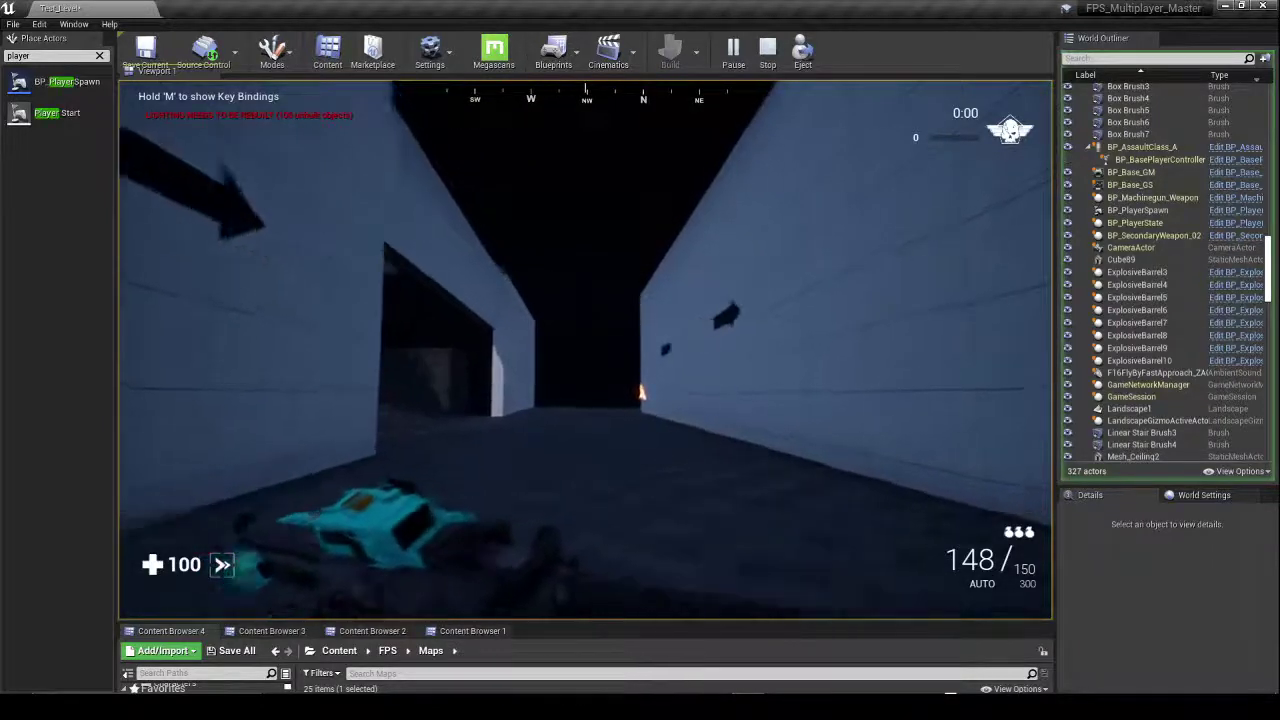
key(w)
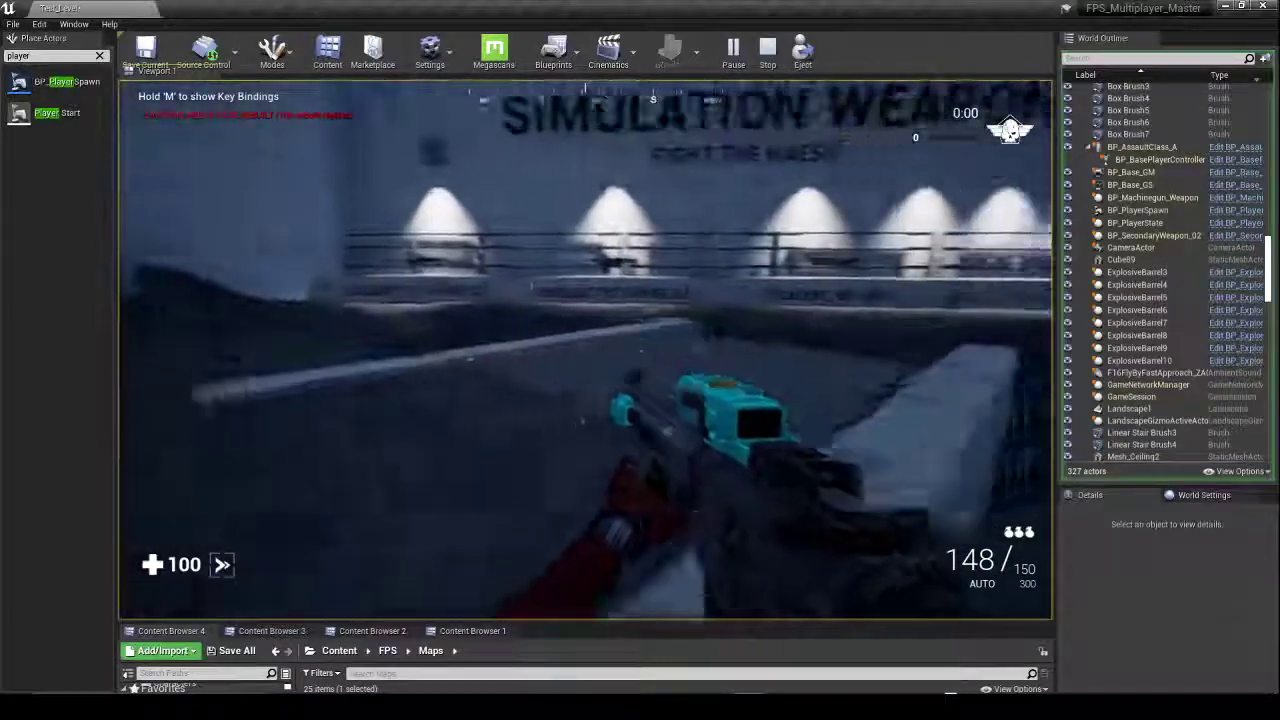
Step: Run past the SIMULATION WEAPONS display, examine the SHOOTING RANGE and INDOOR SHOOTING RANGE wall signs, and end the play session
key(shift+w)
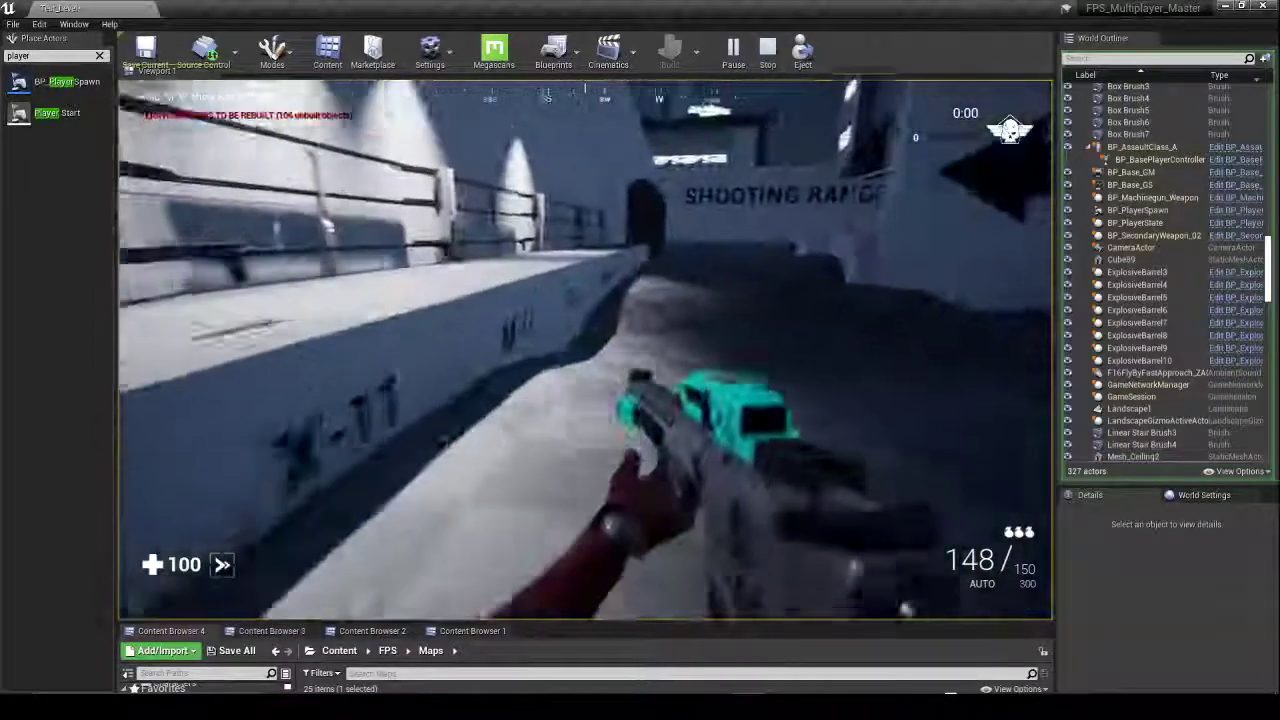
key(space)
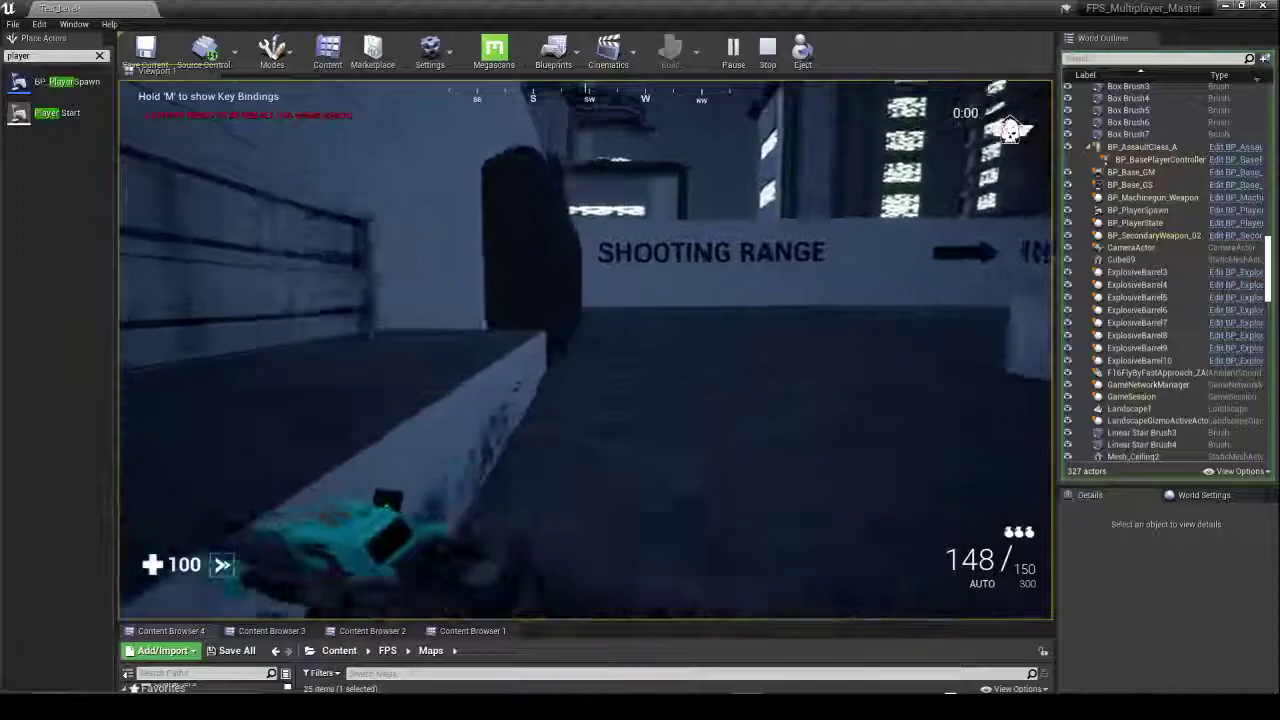
key(w)
key(w)
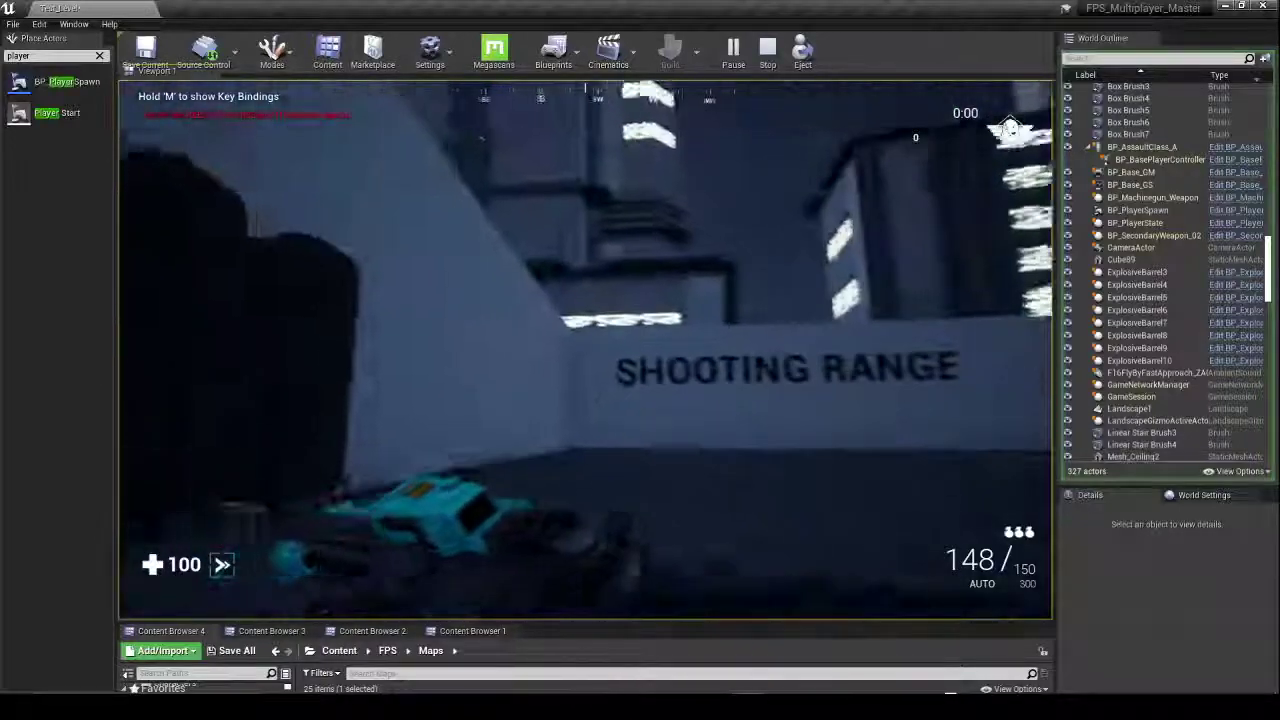
key(w)
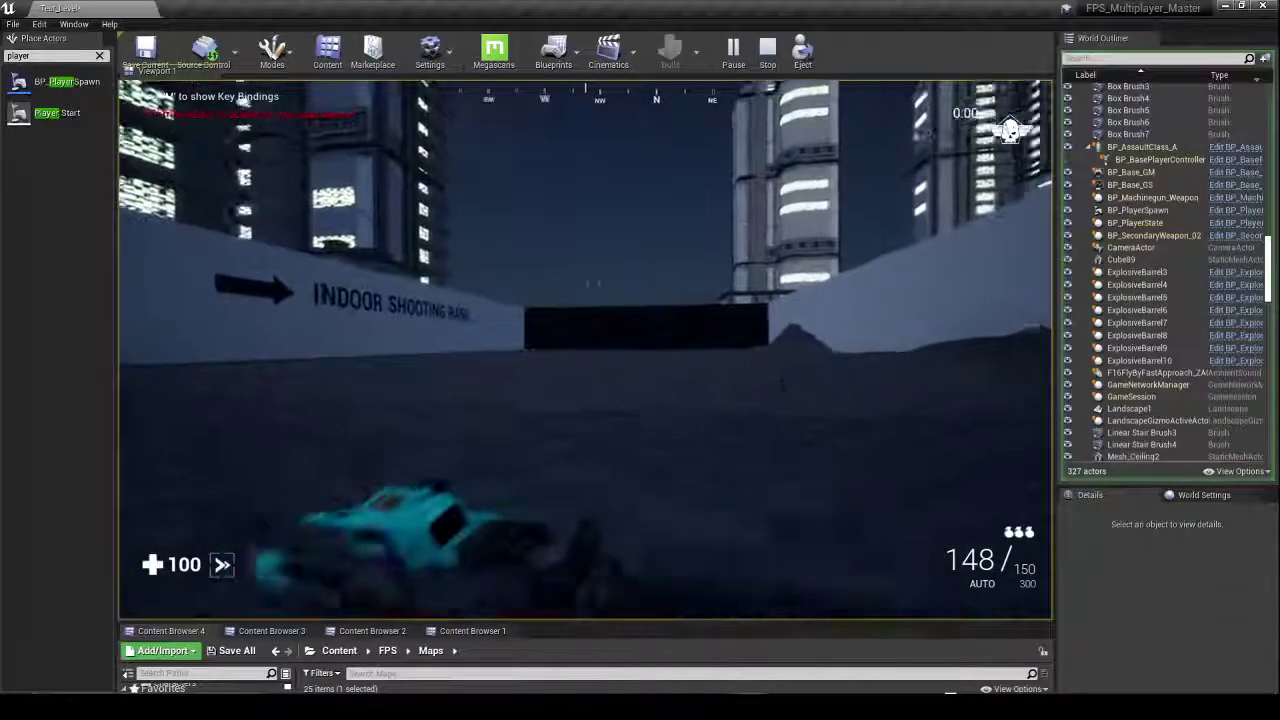
key(w)
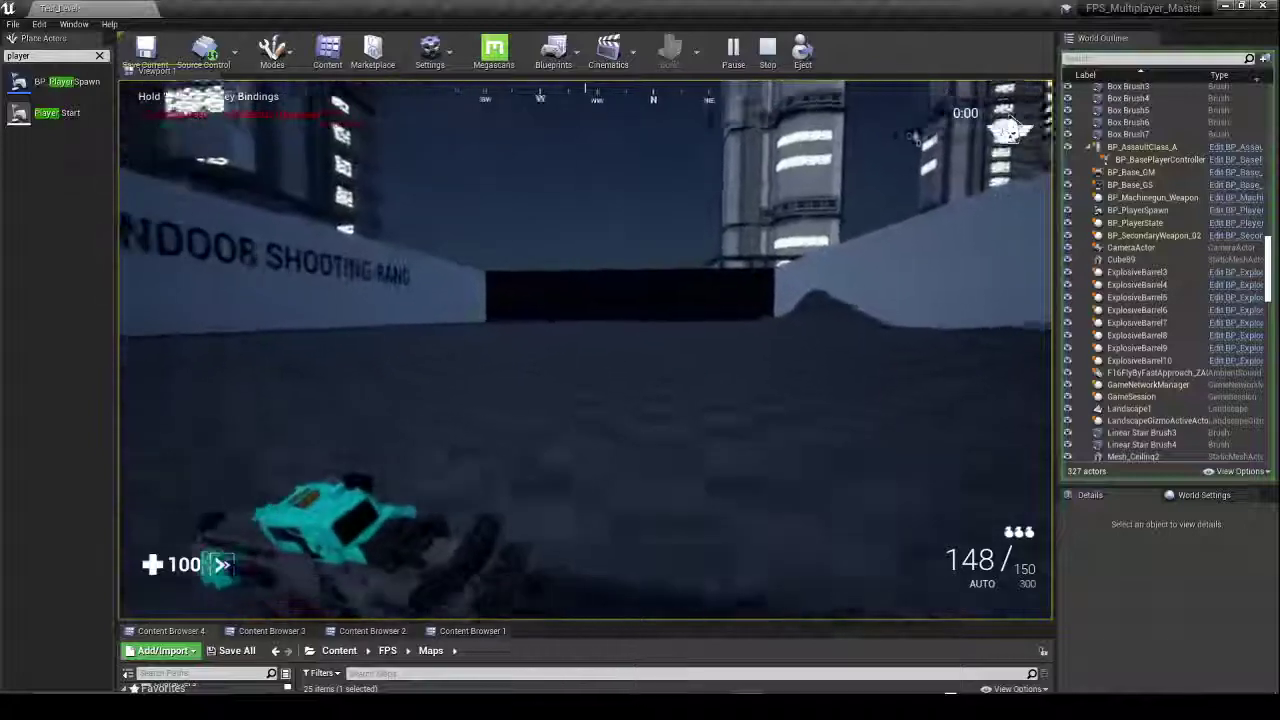
key(w)
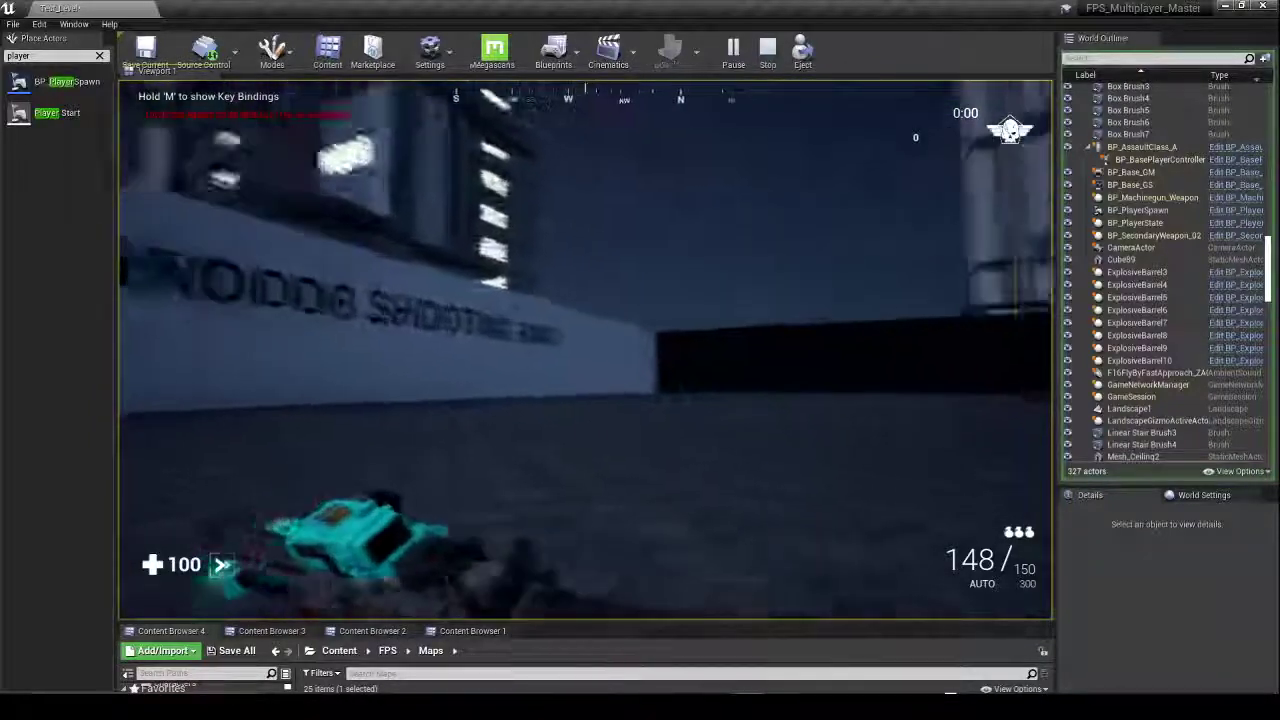
key(w)
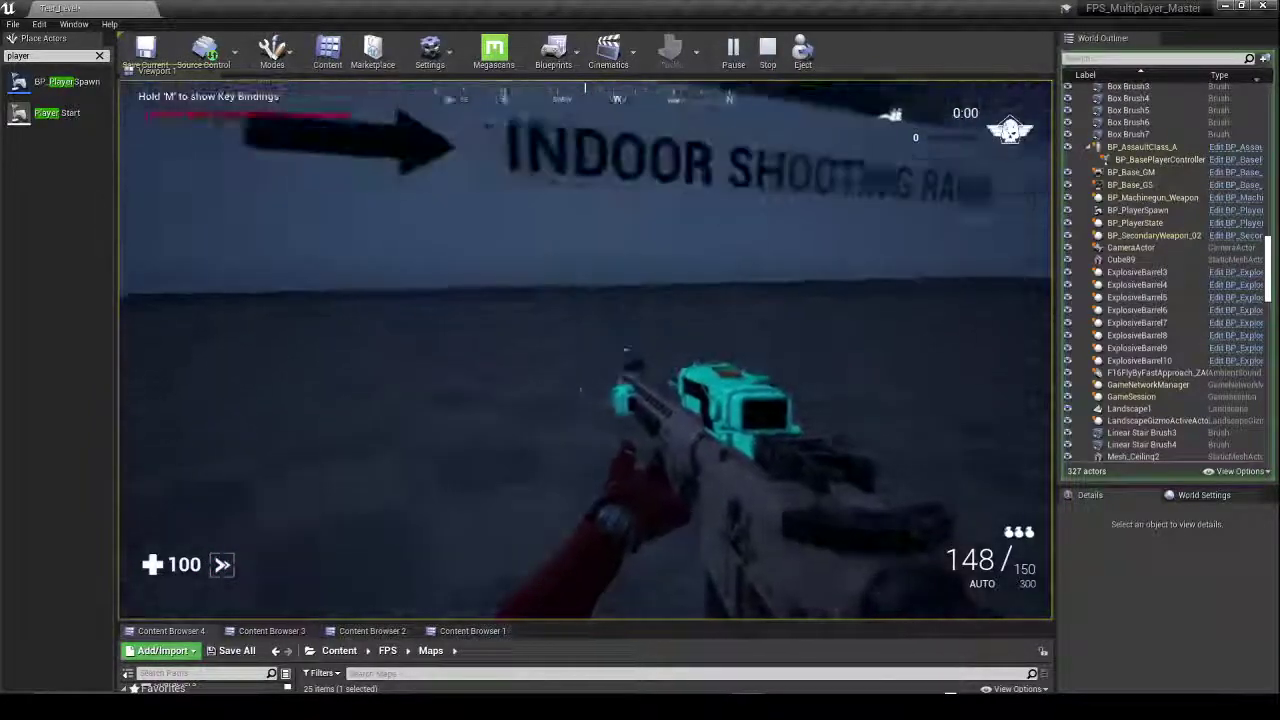
key(Escape)
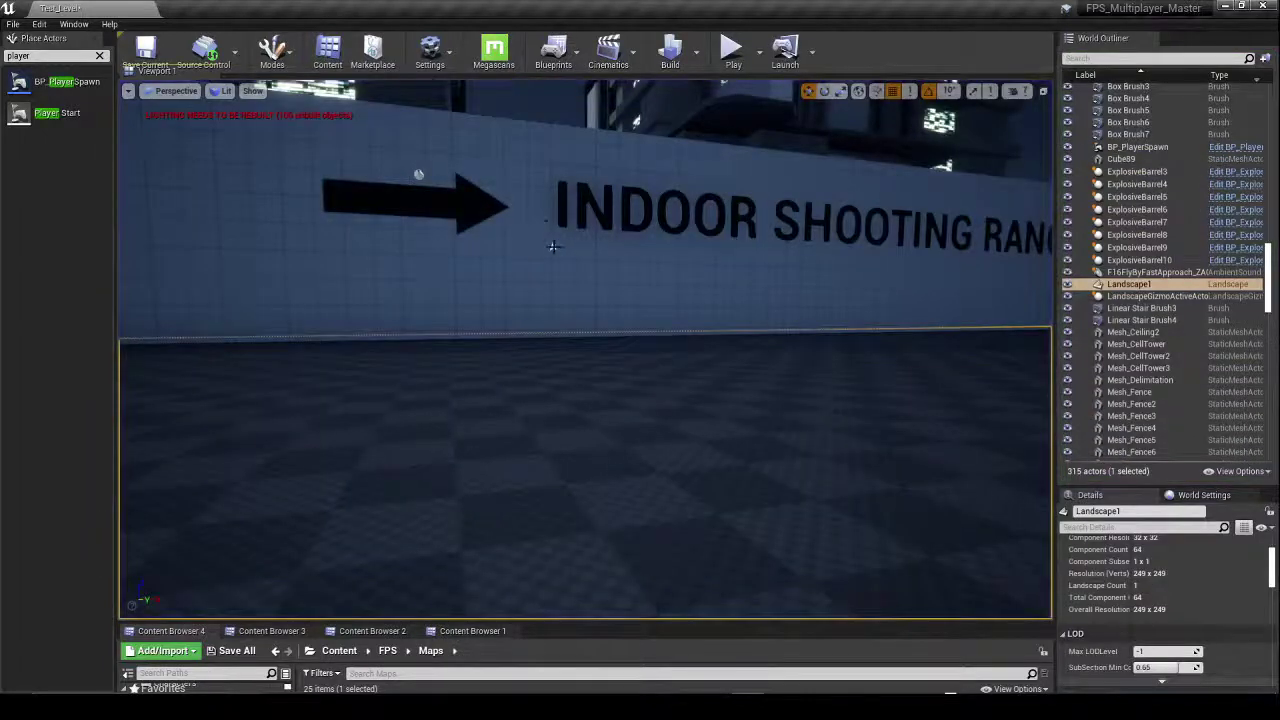
Step: Move the INDOOR SHOOTING RANGE text and its arrow decal together along the wall toward the SHOOTING RANGE sign
click(555, 240)
scroll(1098, 676, down, 1)
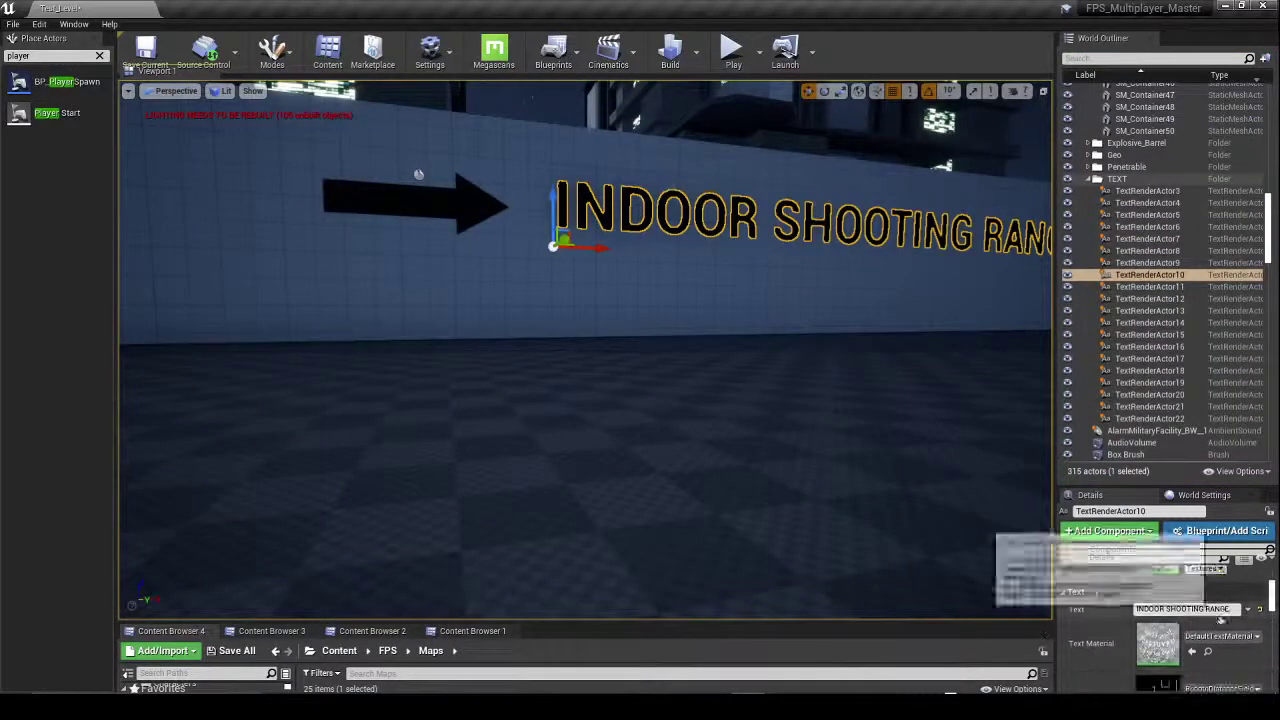
click(584, 256)
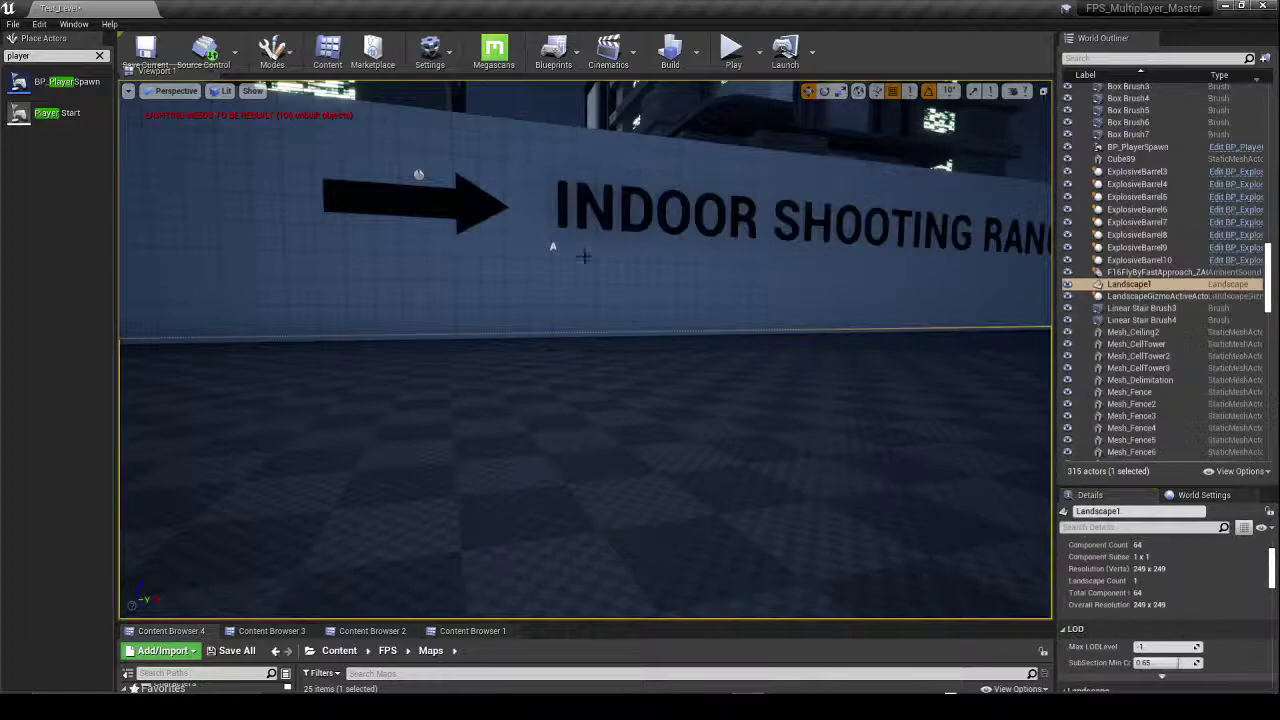
click(552, 245)
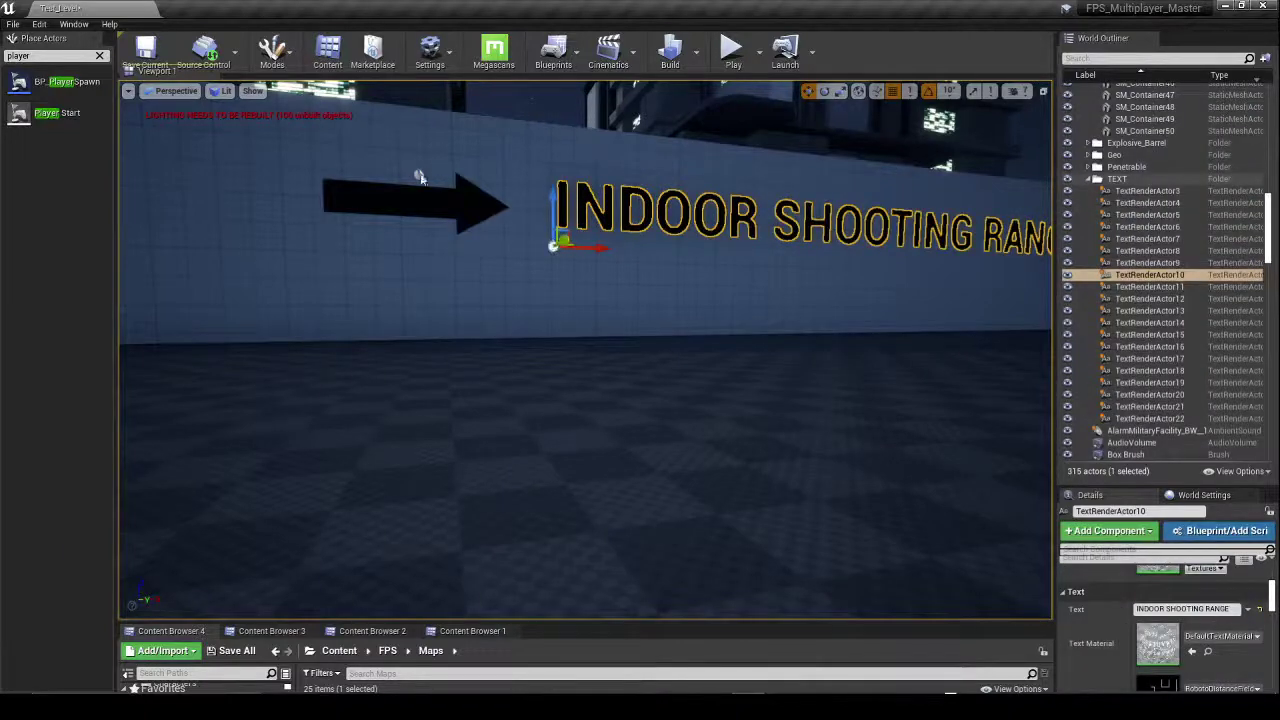
ctrl+click(420, 177)
drag(552, 245, 463, 242)
right_drag(783, 352, 842, 352)
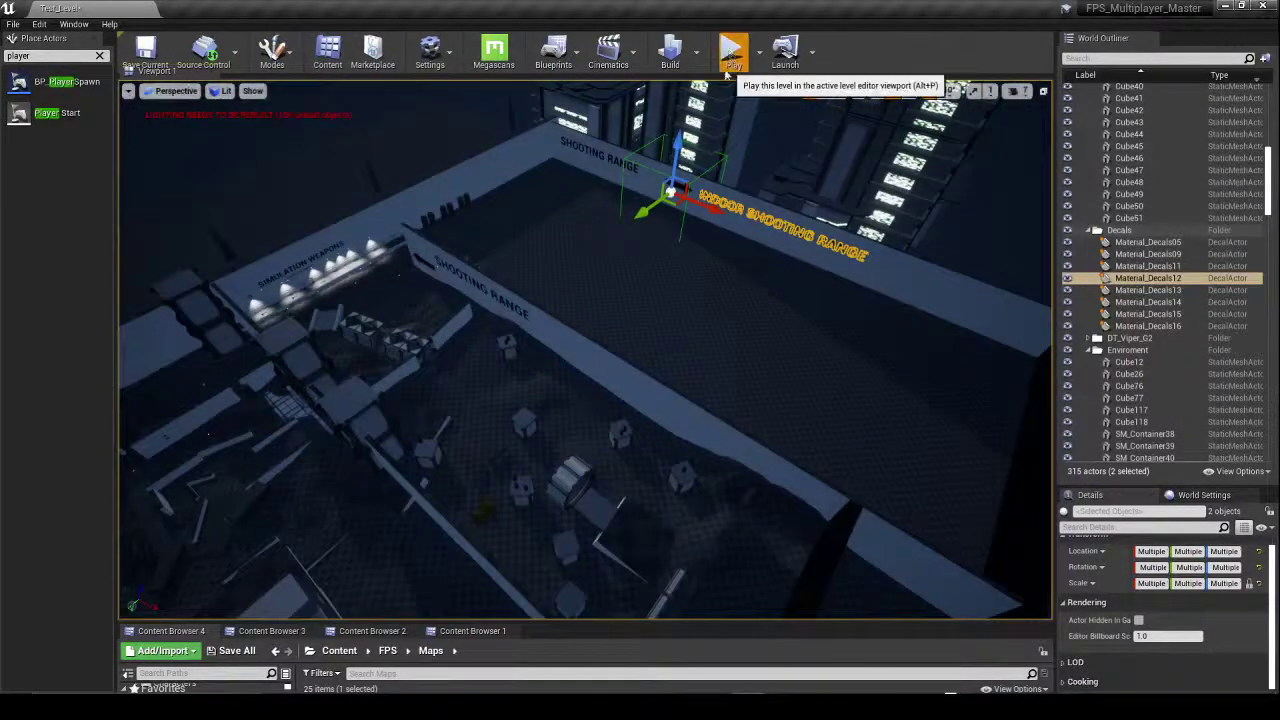
Step: Start a play session with the Assault loadout on Team Alpha and run up the ramp to inspect the red-lit Simulation Portal
click(732, 52)
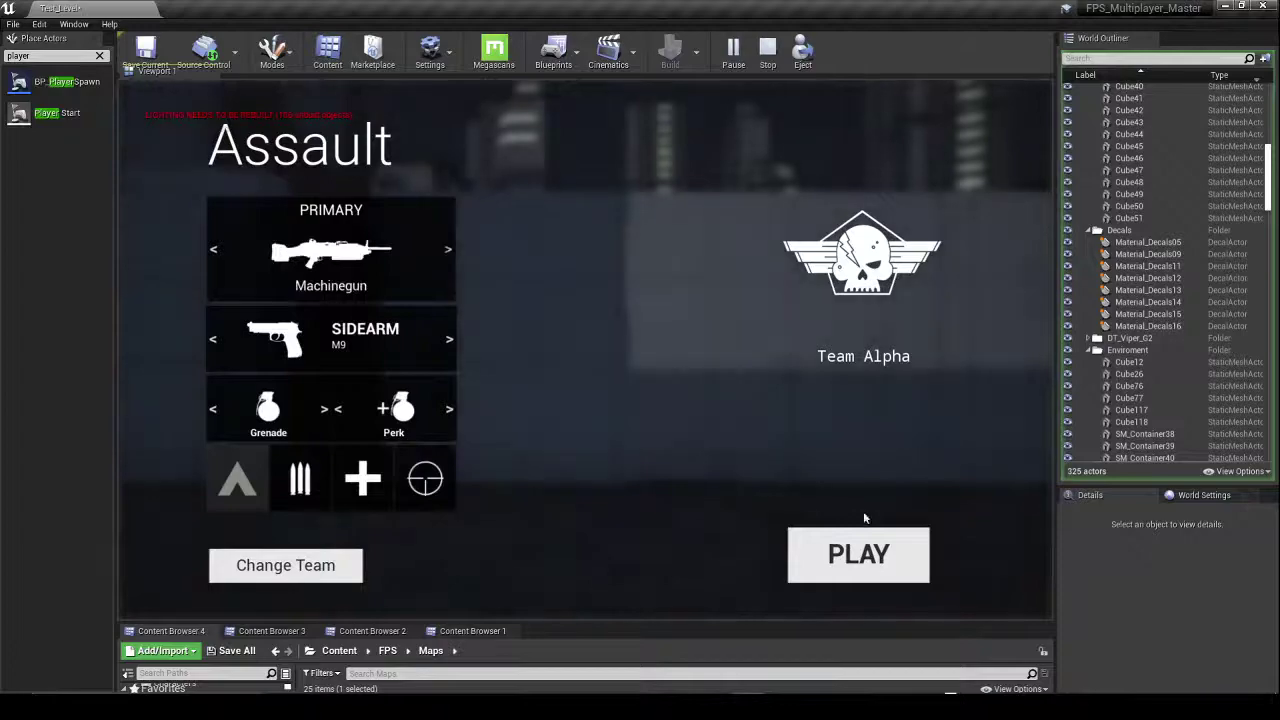
click(858, 549)
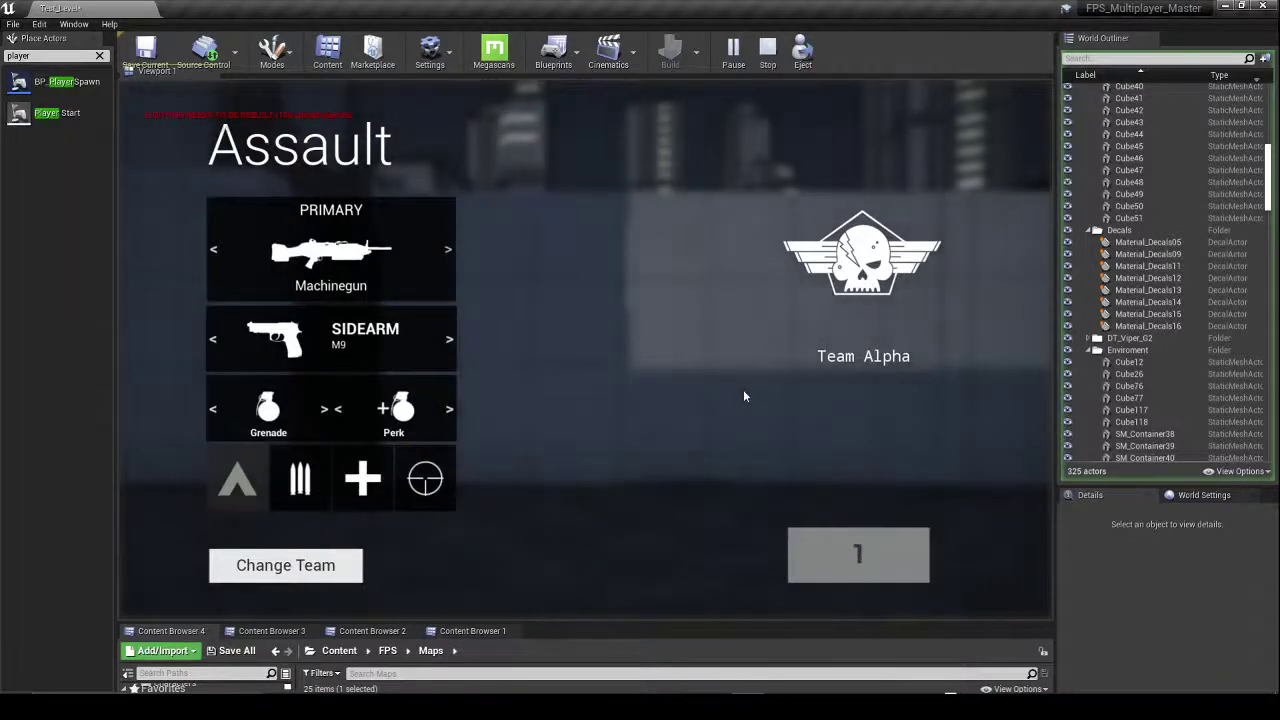
key(w)
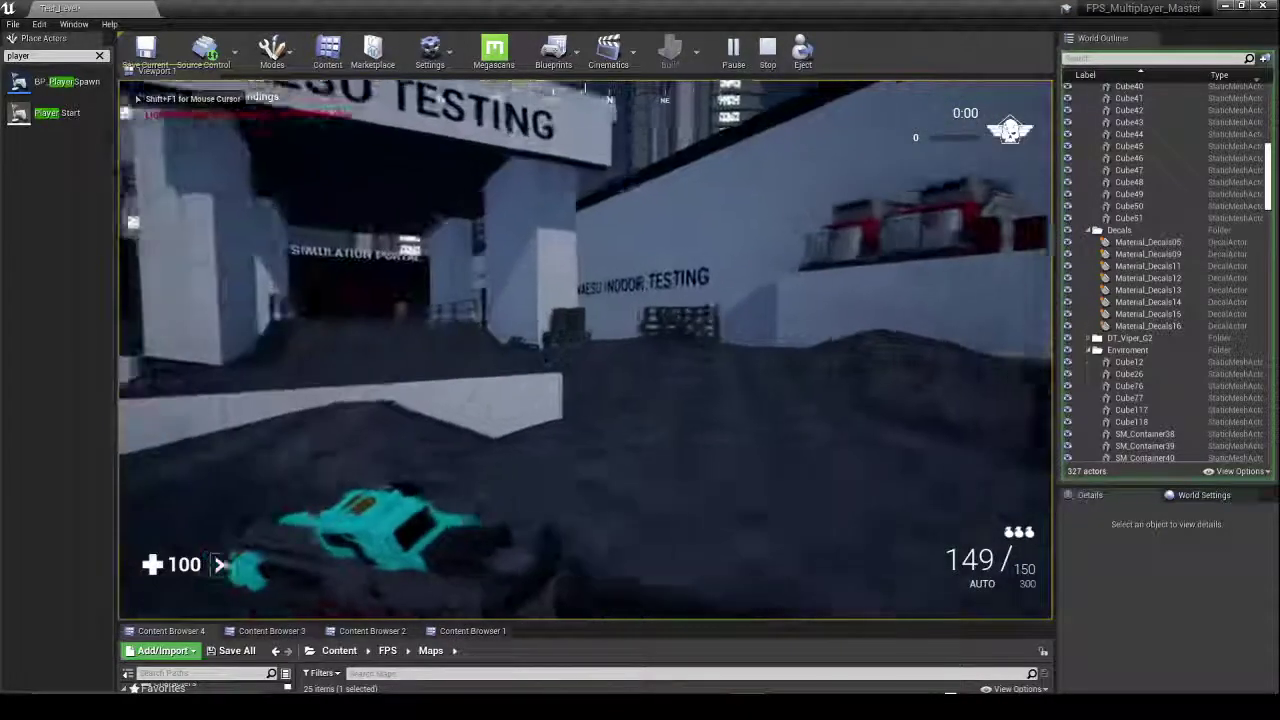
key(w)
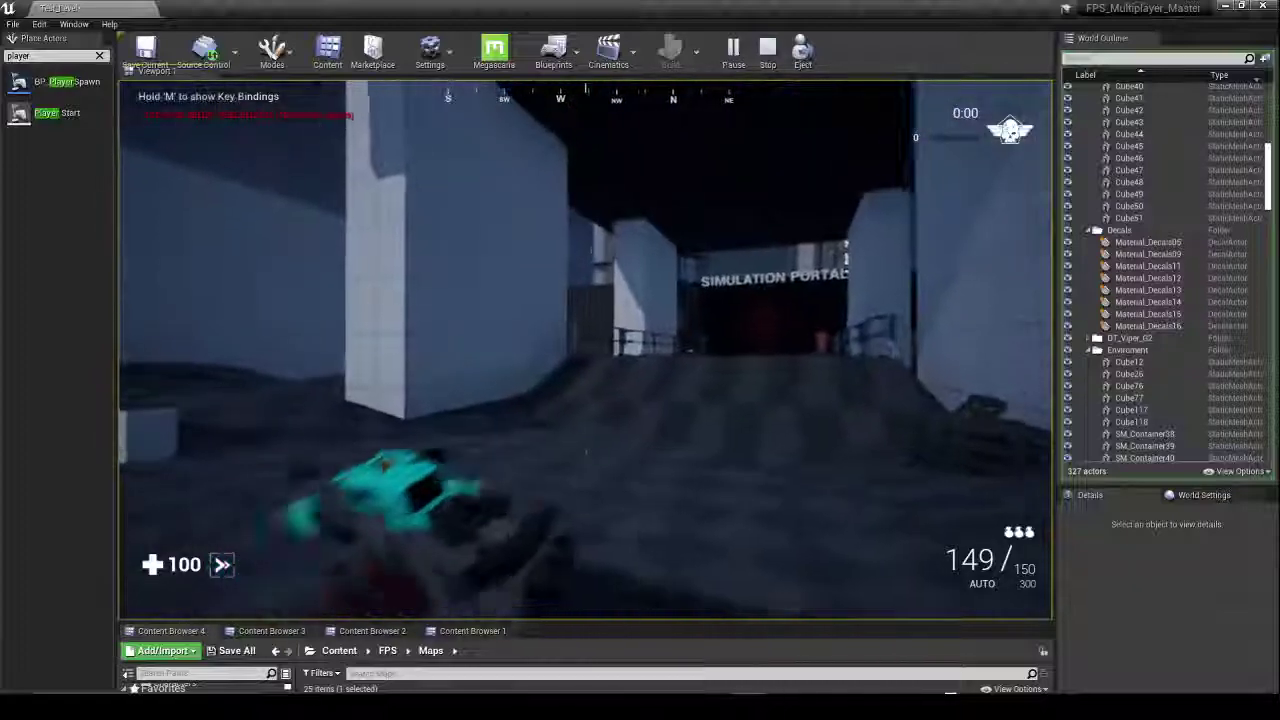
key(w)
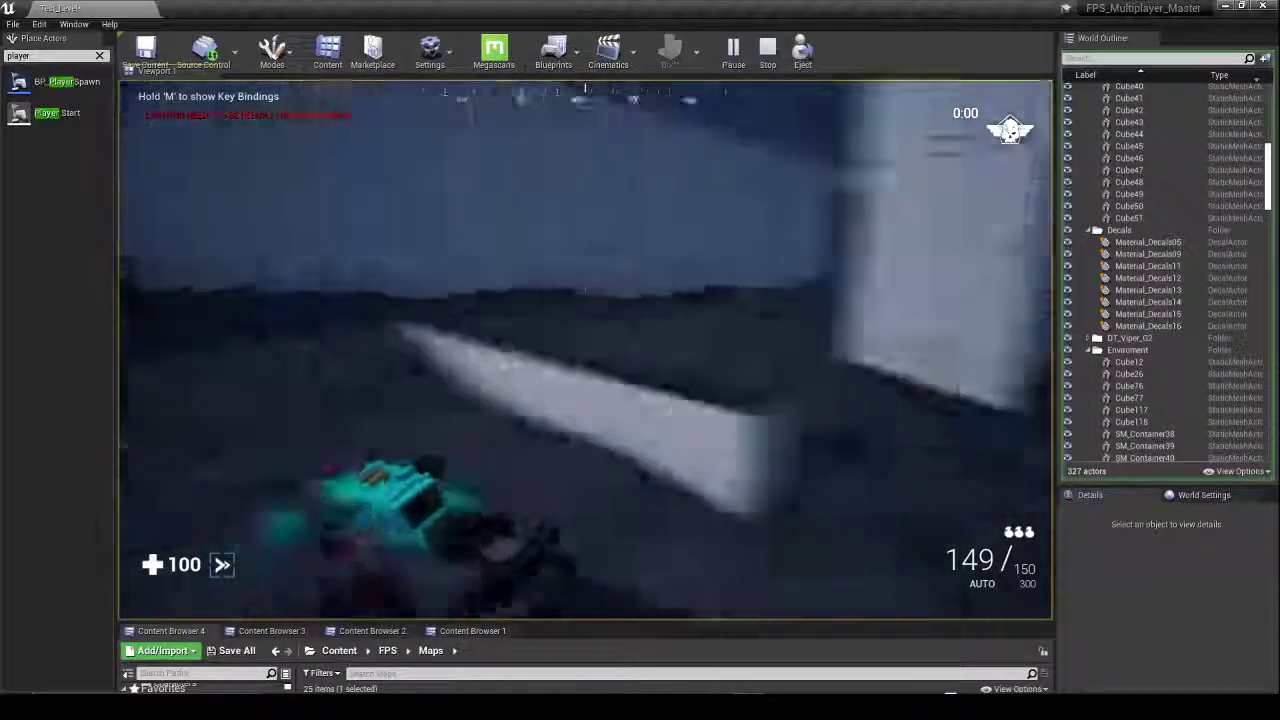
key(w)
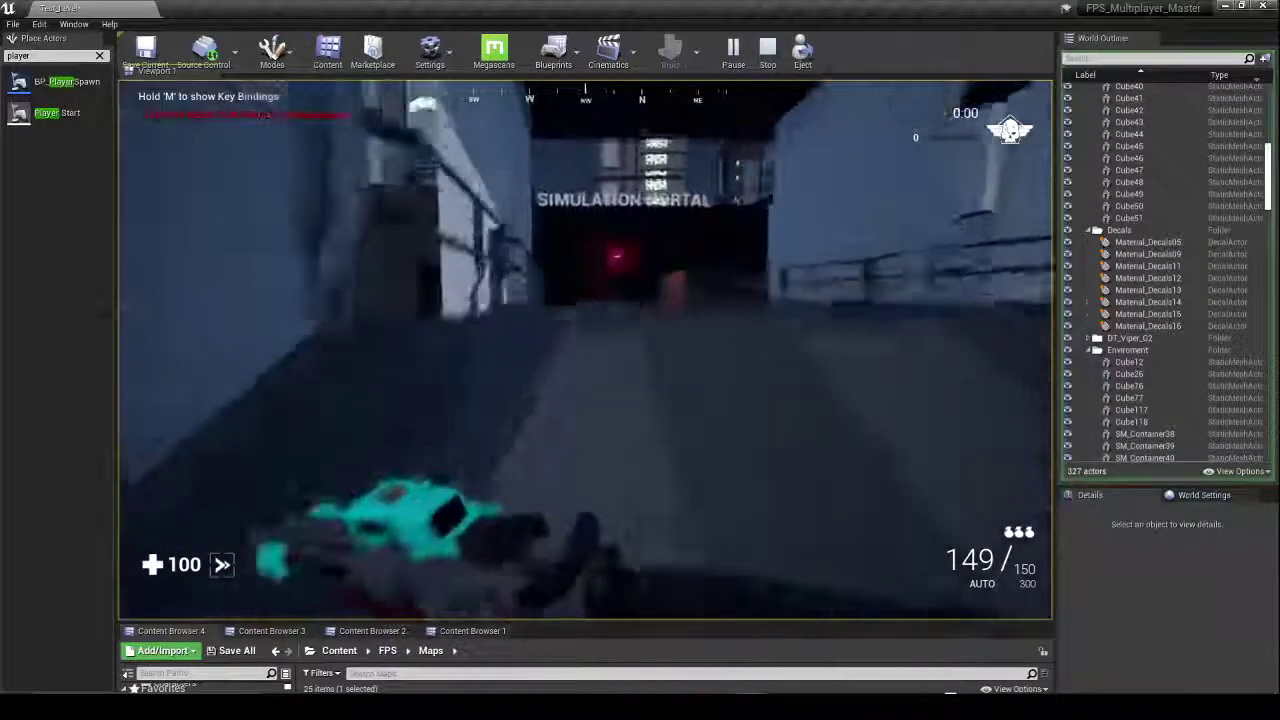
key(w)
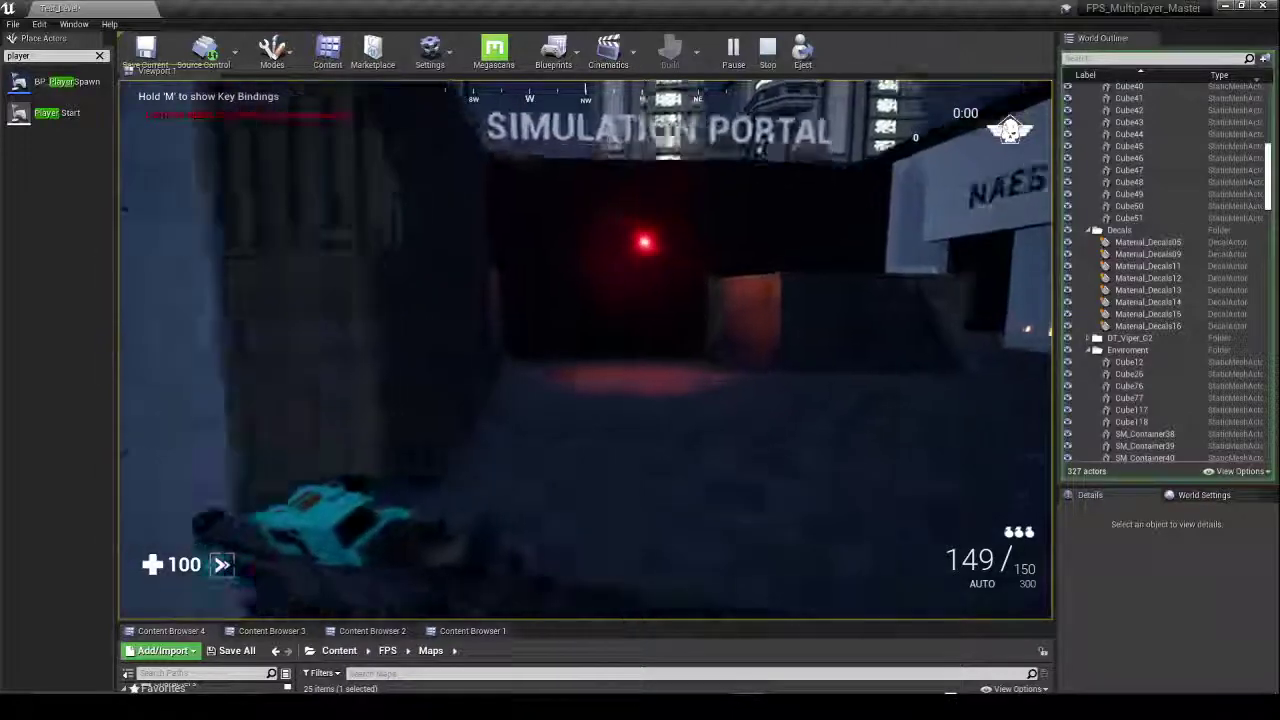
key(w)
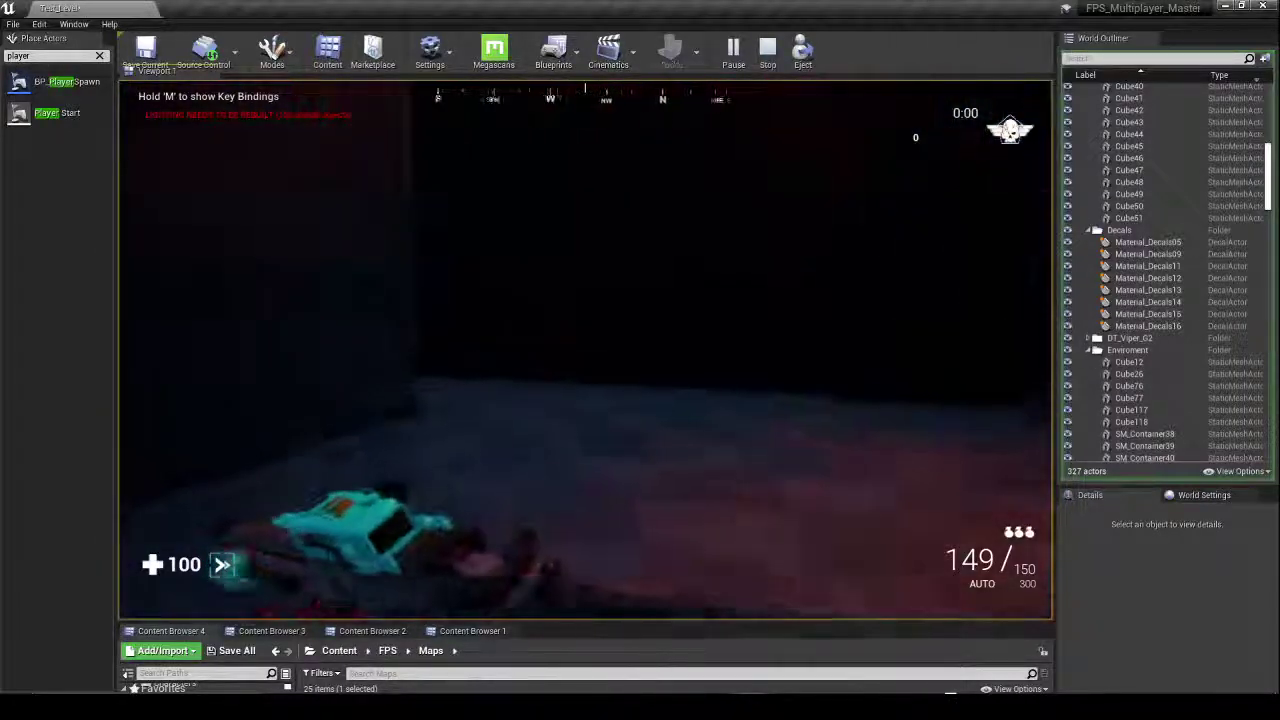
Step: Run over the dark dirt mounds beyond the portal and inspect the terrain and walls on the way to the large ring
key(w)
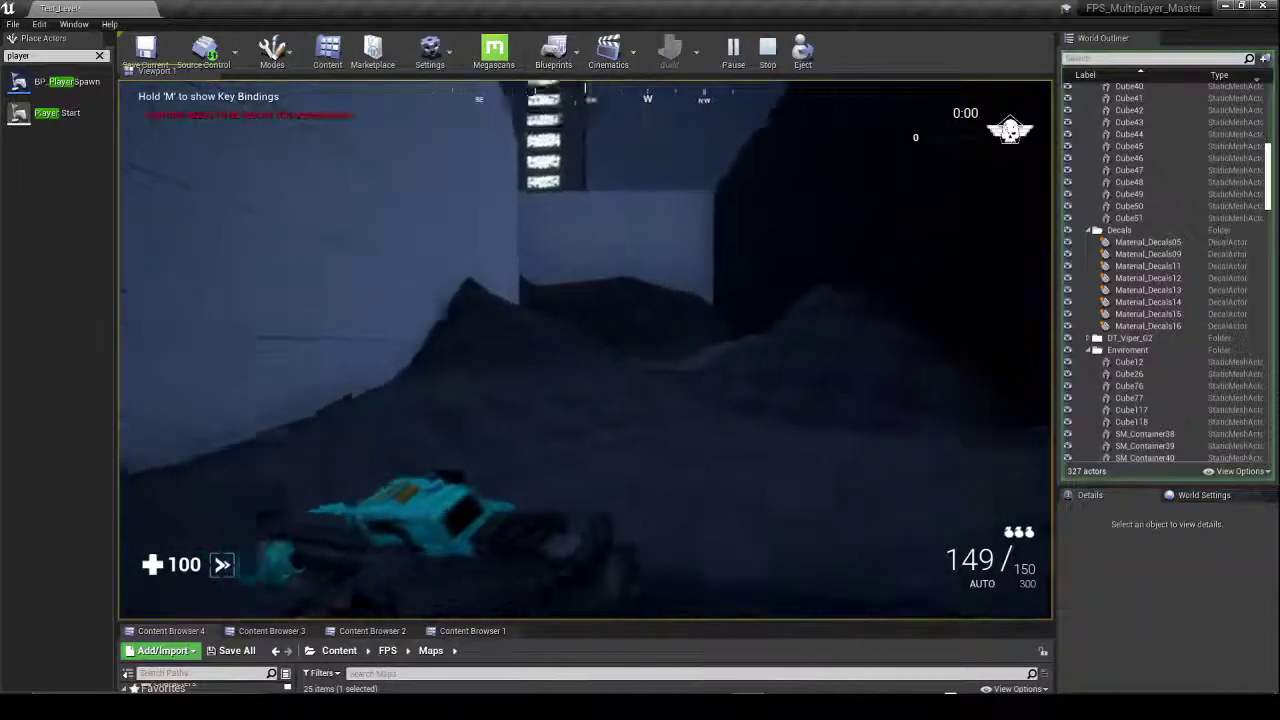
key(w)
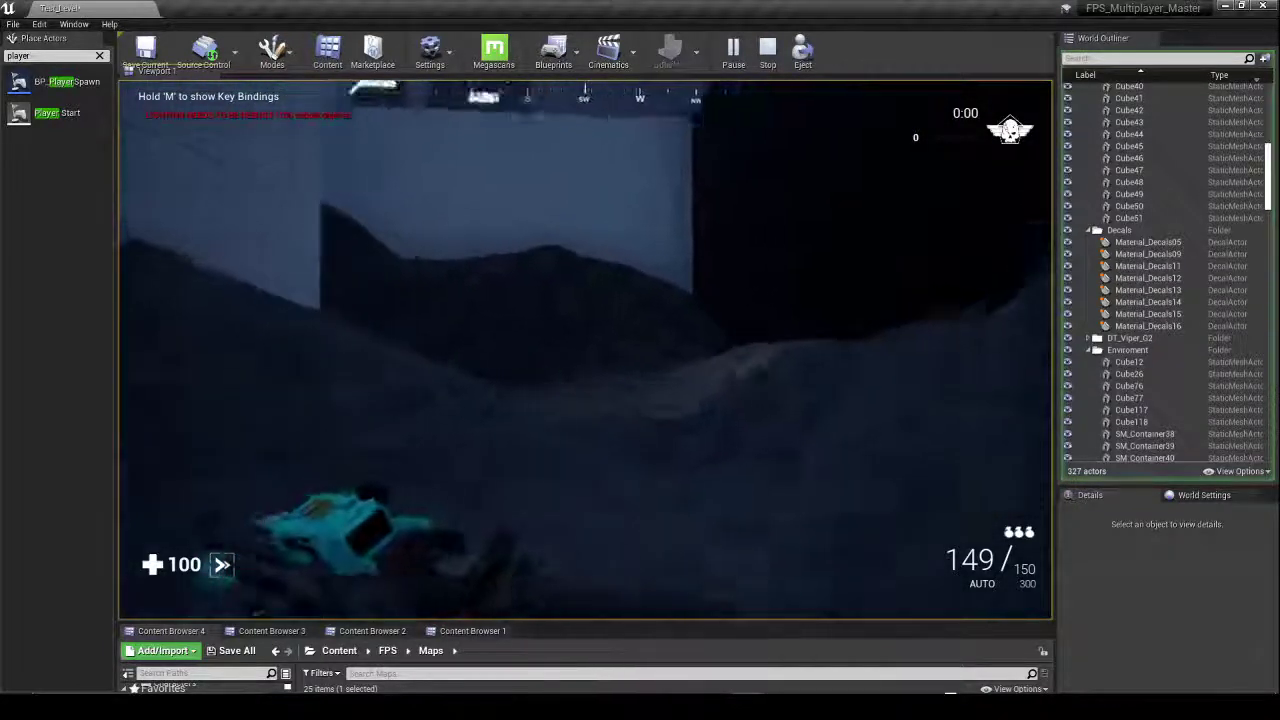
key(w)
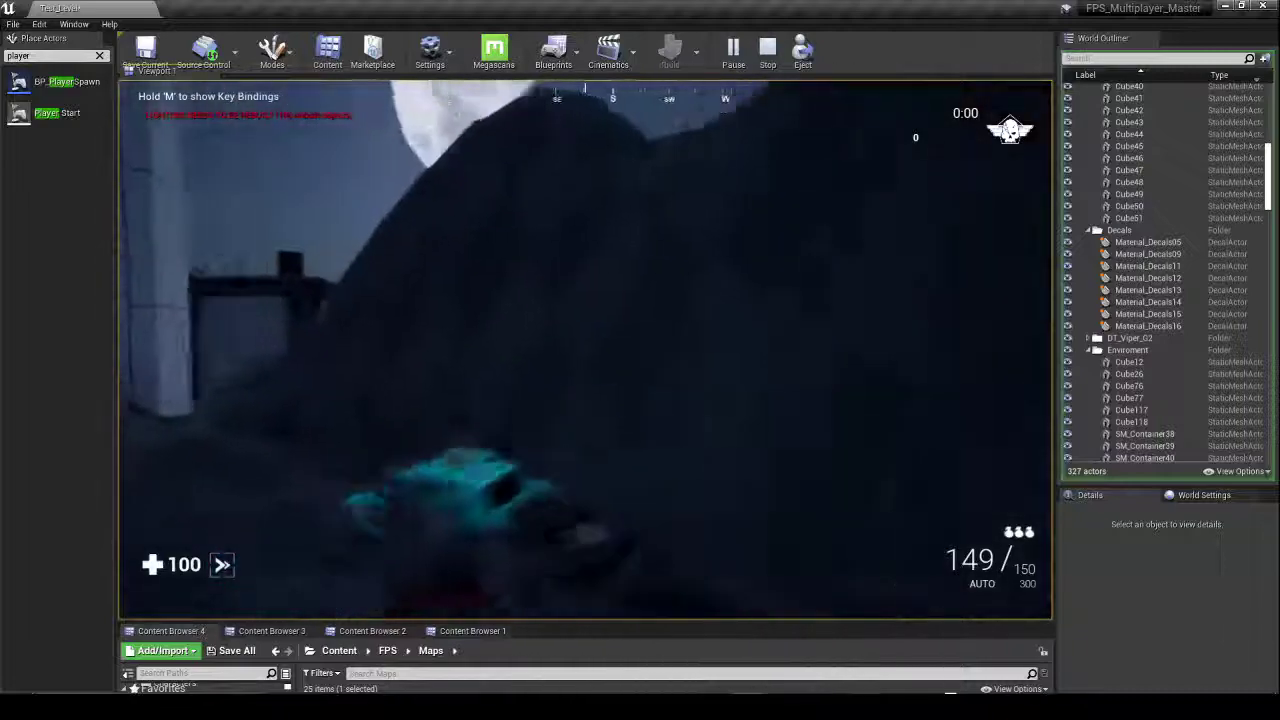
key(w)
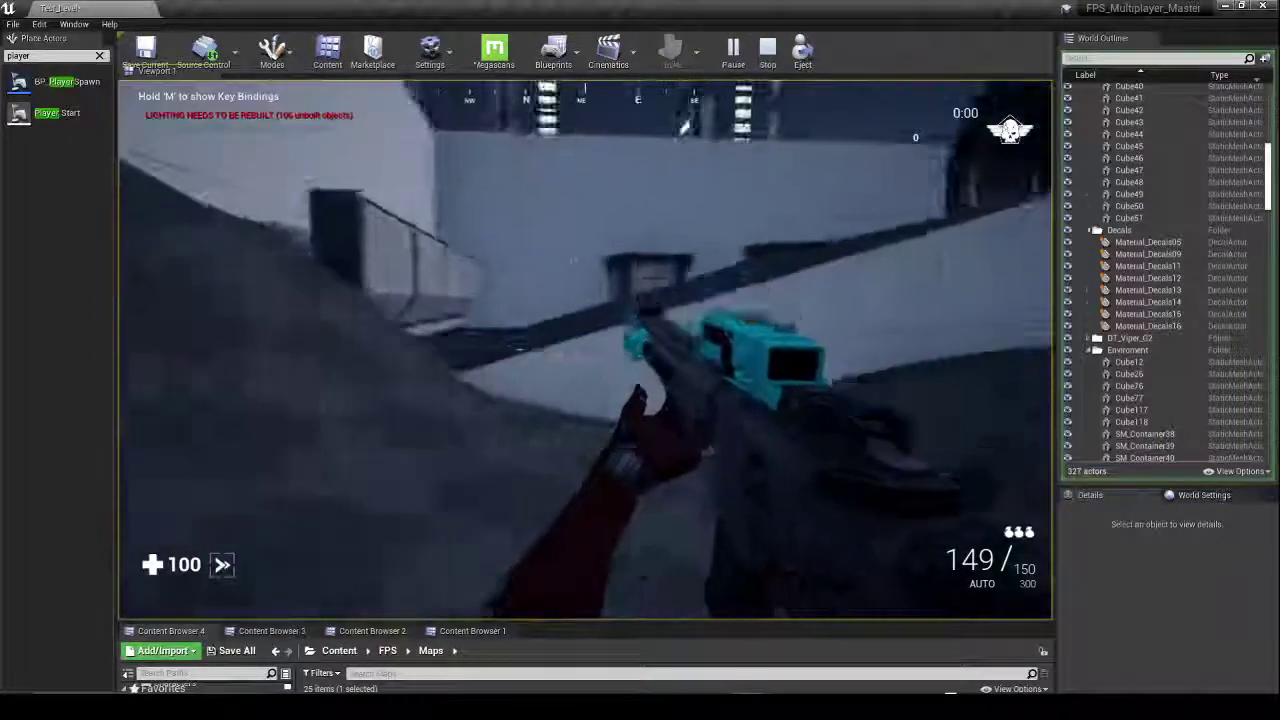
key(w)
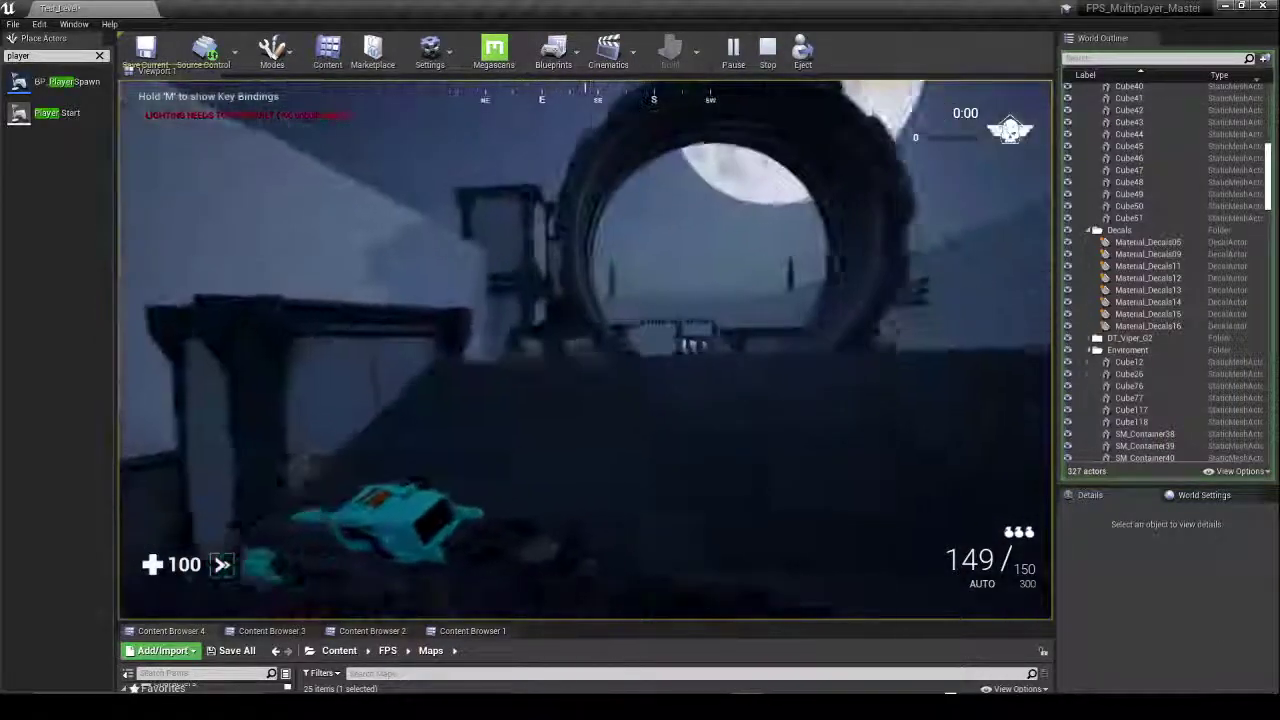
Step: Inspect the large ring tunnel and the view through it toward the SIMULATION WEAPONS and SHOOTING RANGE signs
key(w)
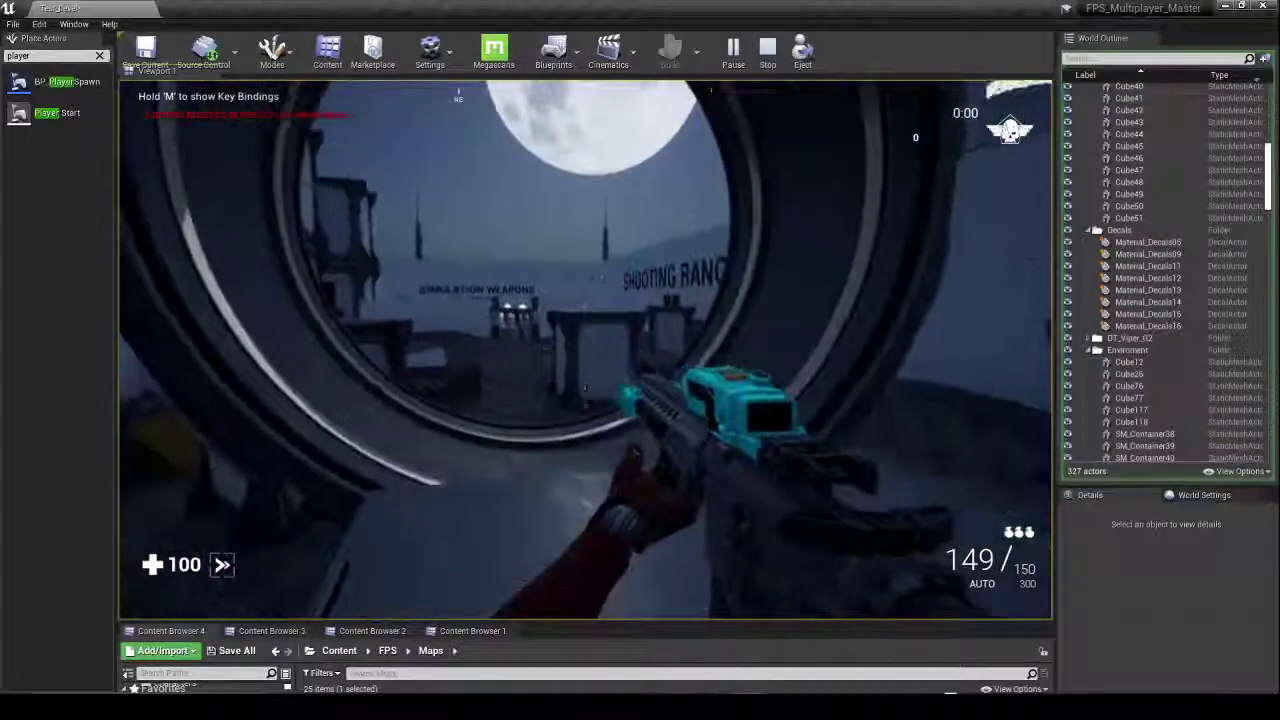
key(w)
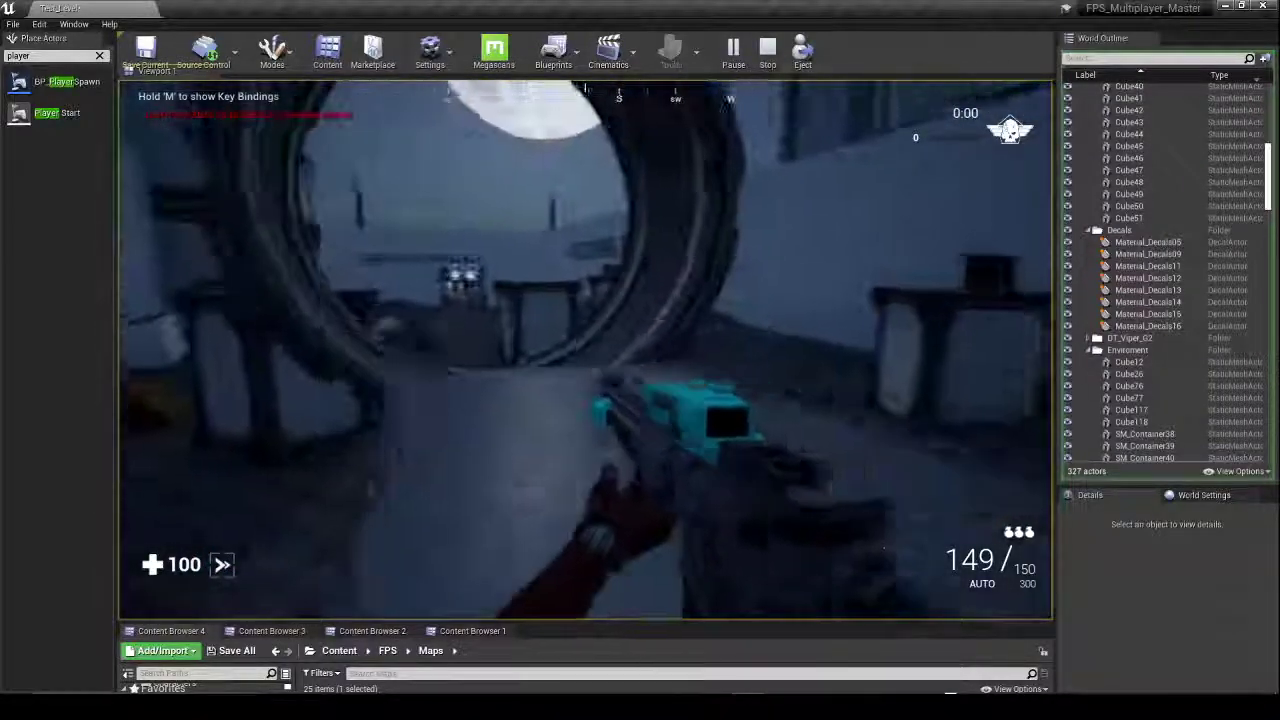
key(s)
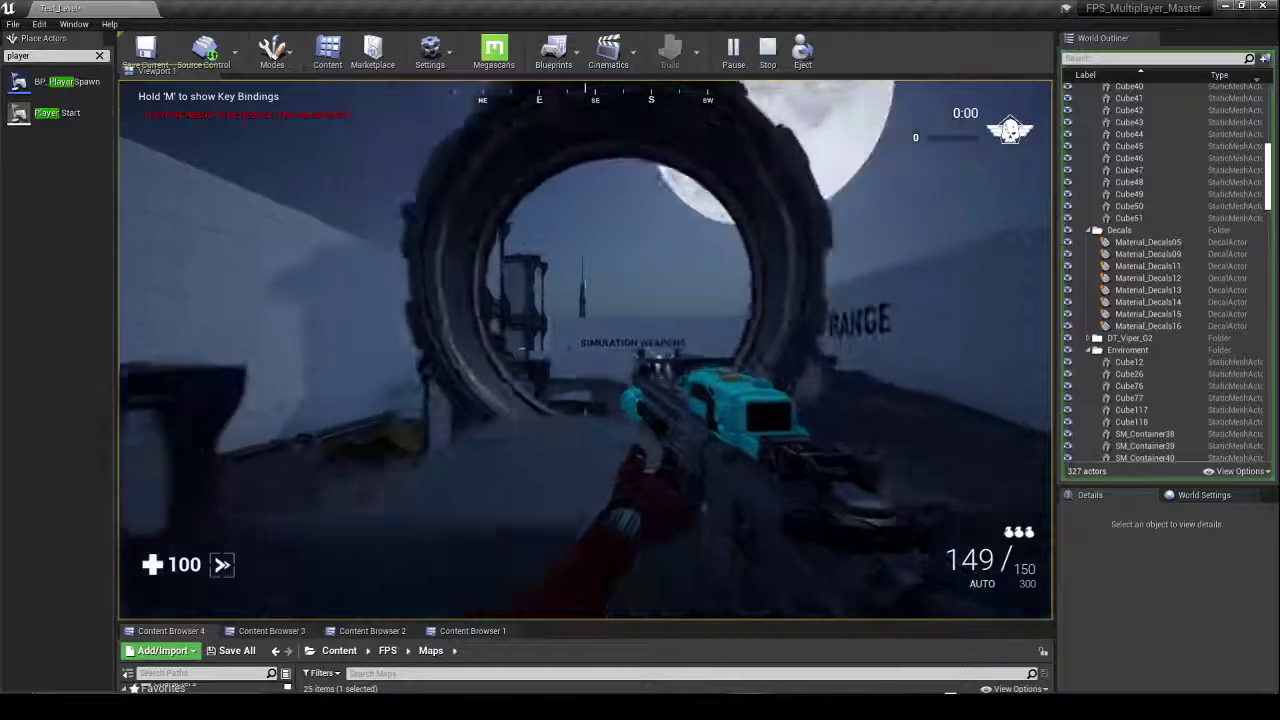
key(w)
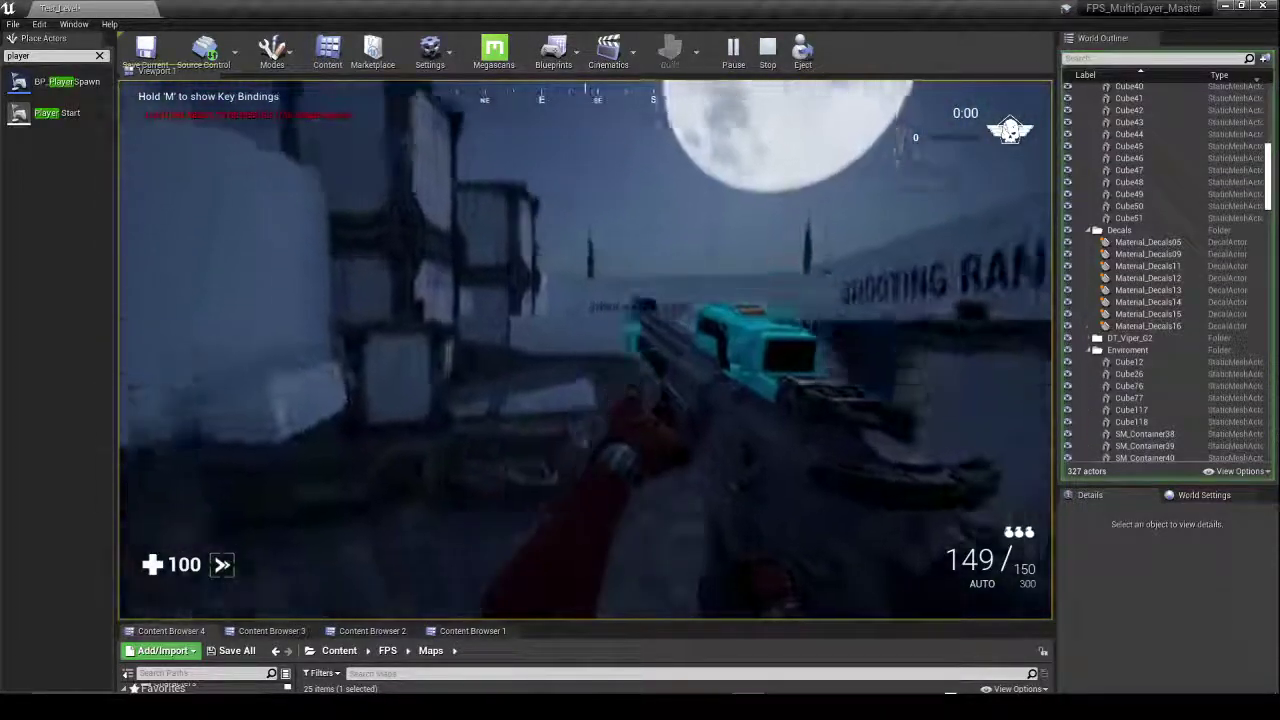
Step: Run among the containers and examine the SHOOTING RANGE wall sign and the surroundings toward the Test Zone sign
key(w)
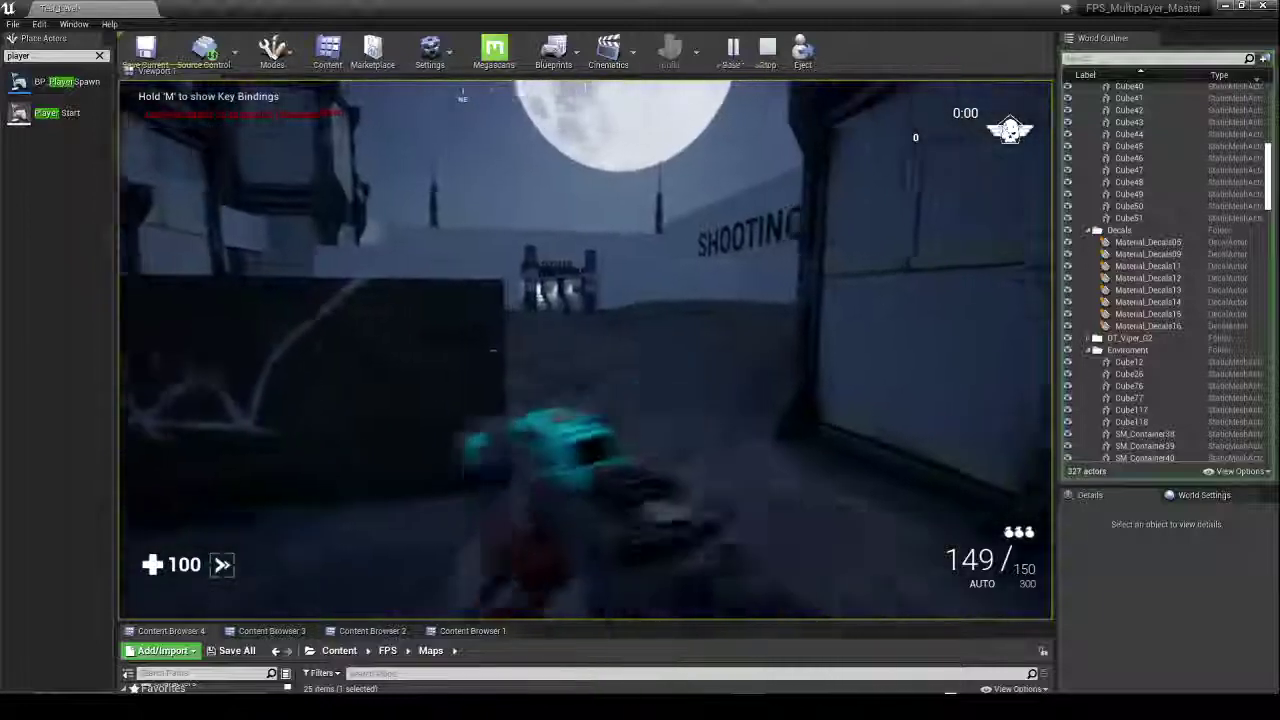
key(w)
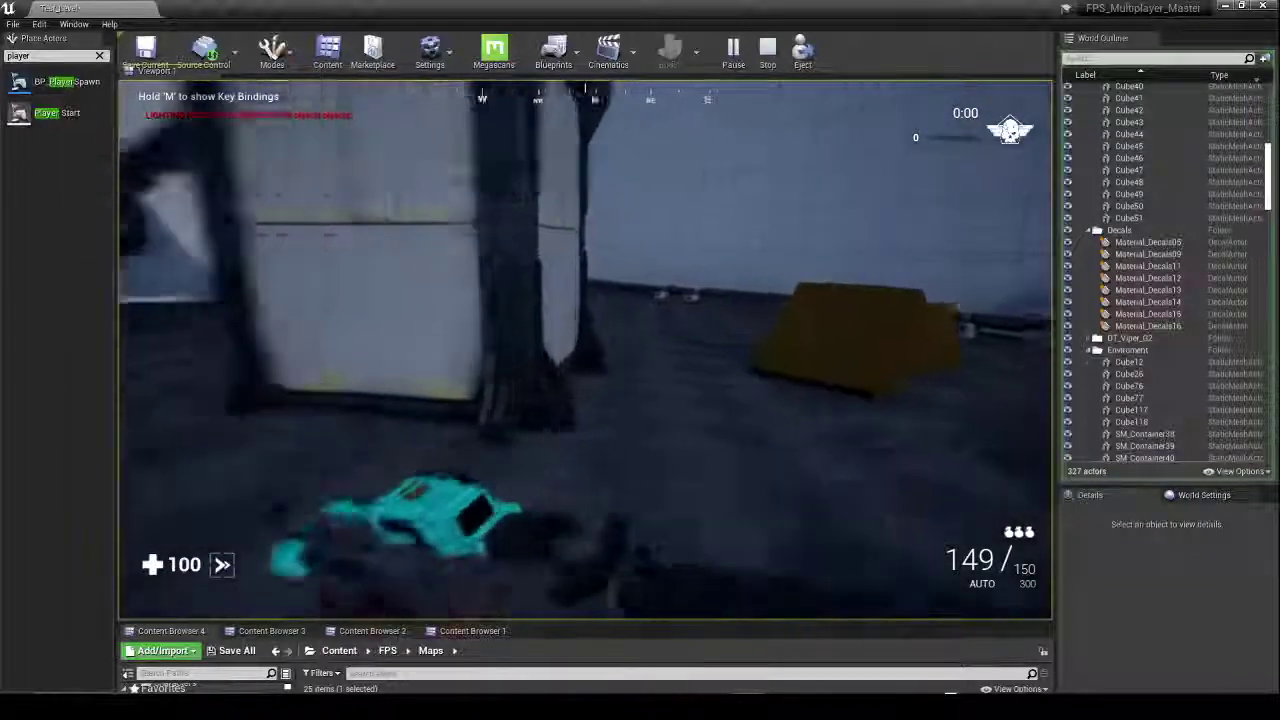
key(w)
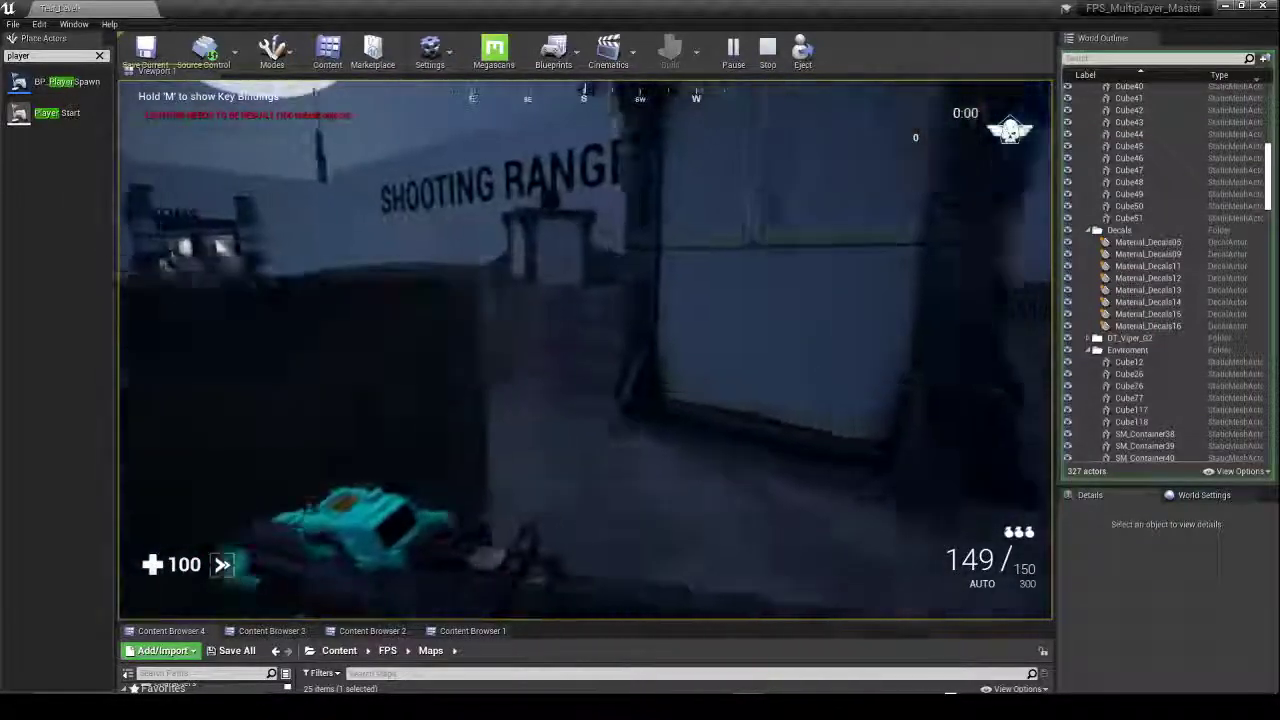
key(w)
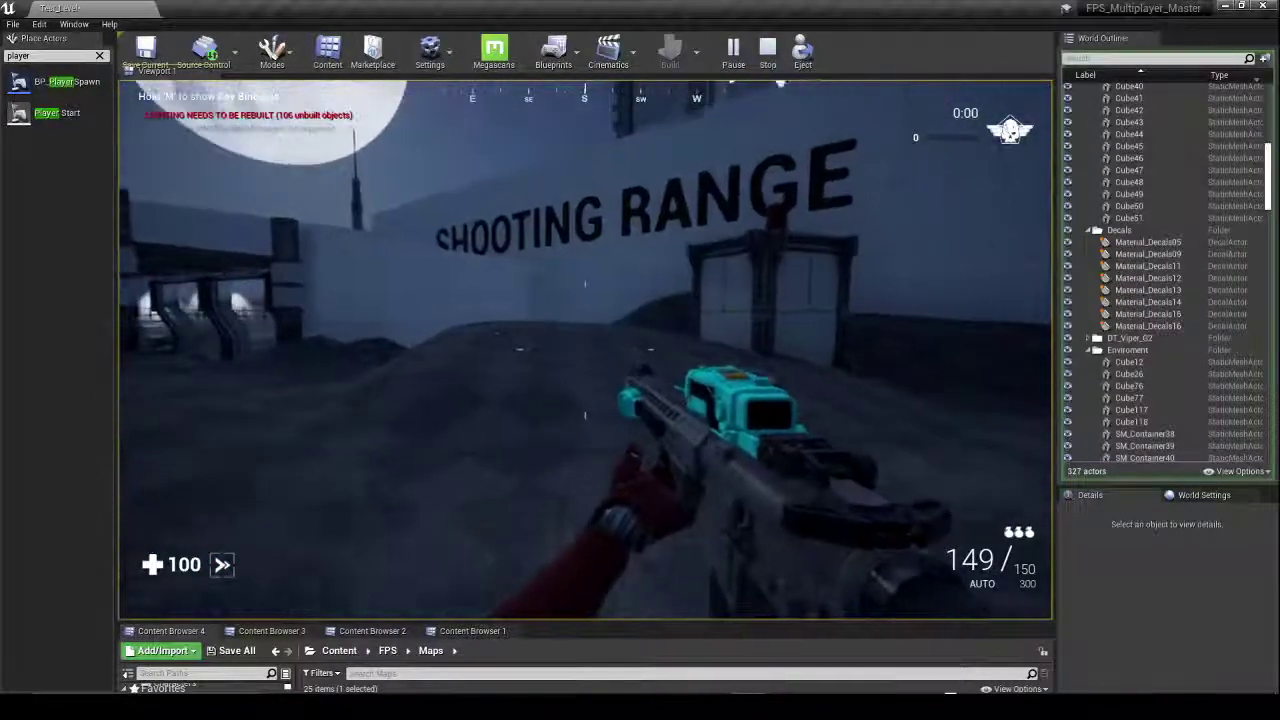
key(w)
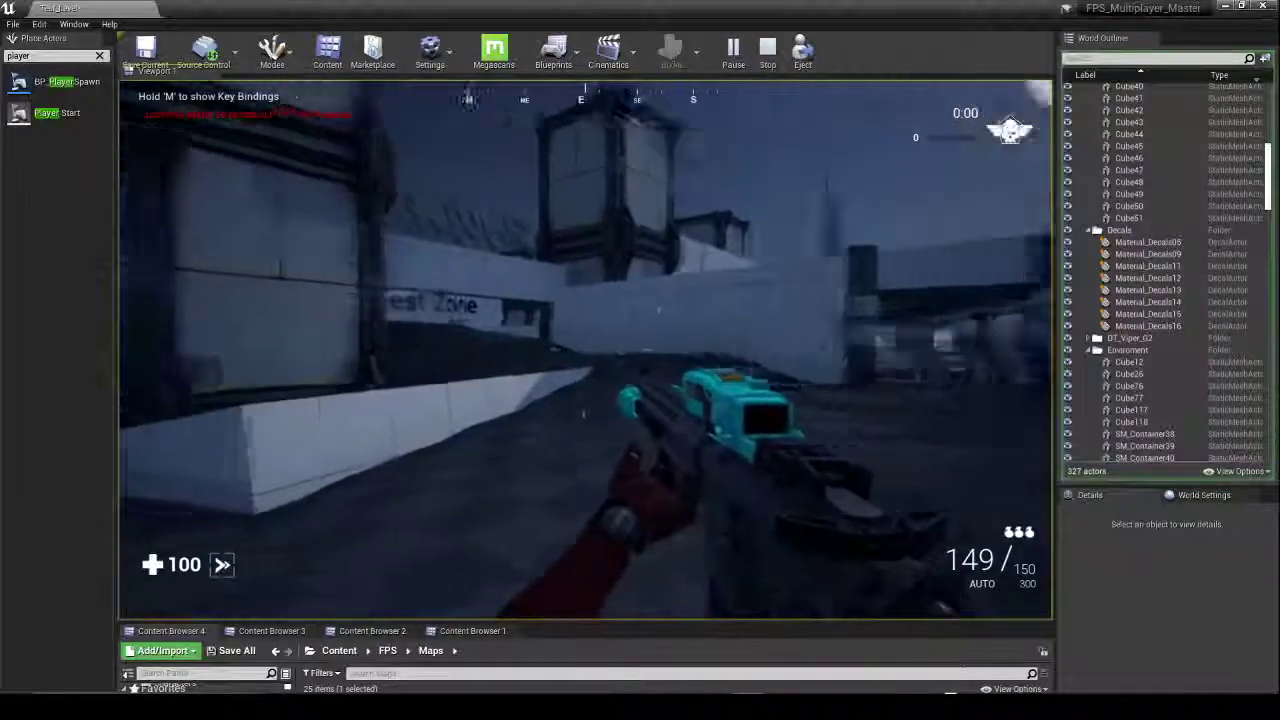
Step: Switch to YouTube Studio in the browser to check the live stream's analytics and chat, and return to Unreal Editor
key(alt+Tab)
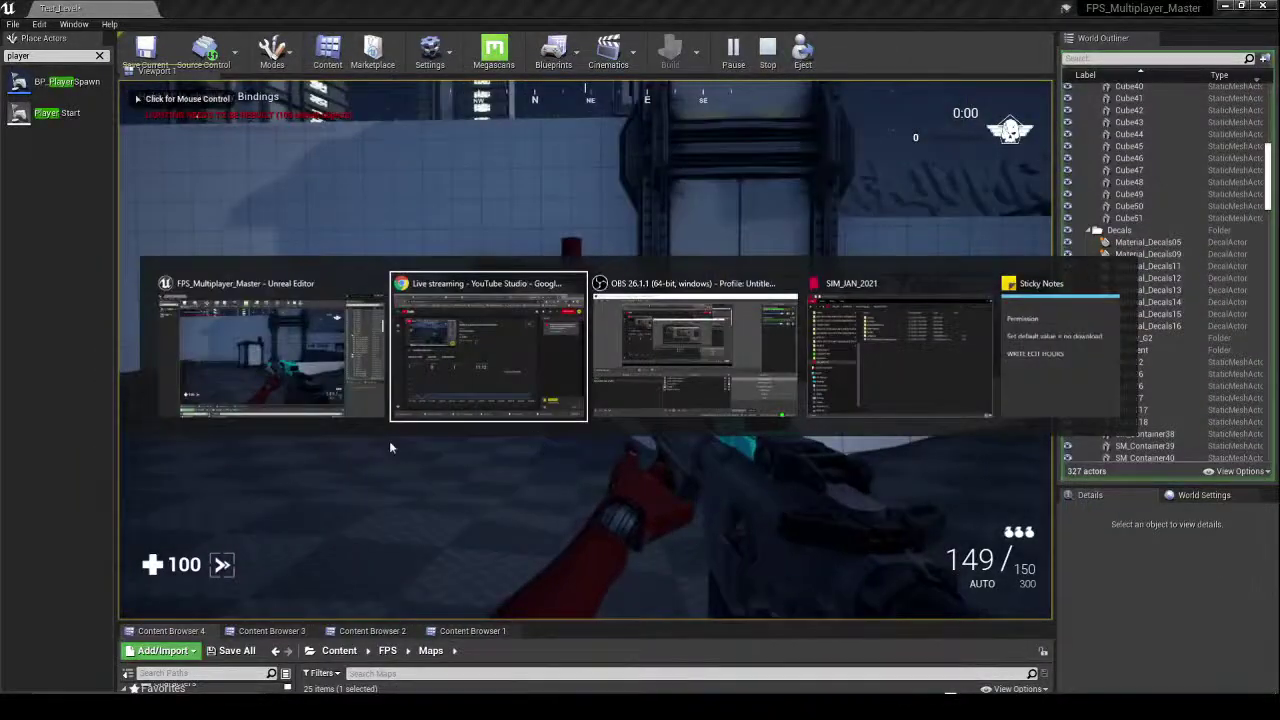
click(547, 392)
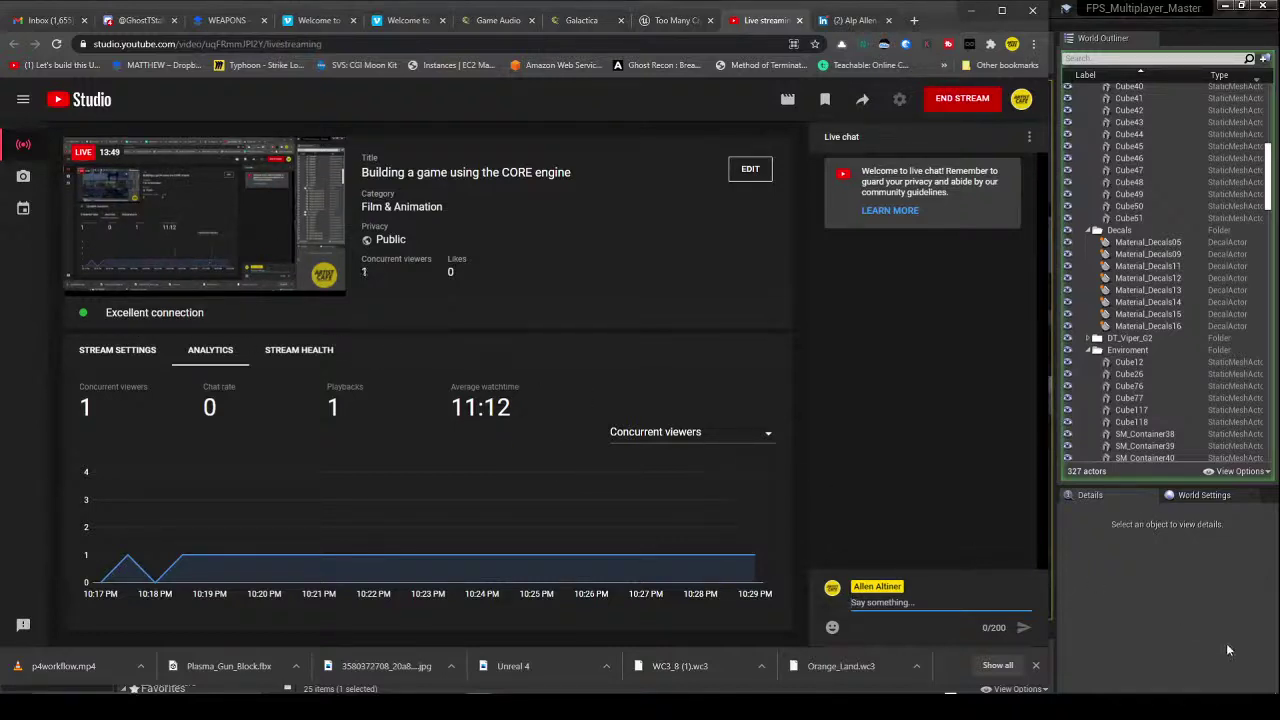
click(1087, 598)
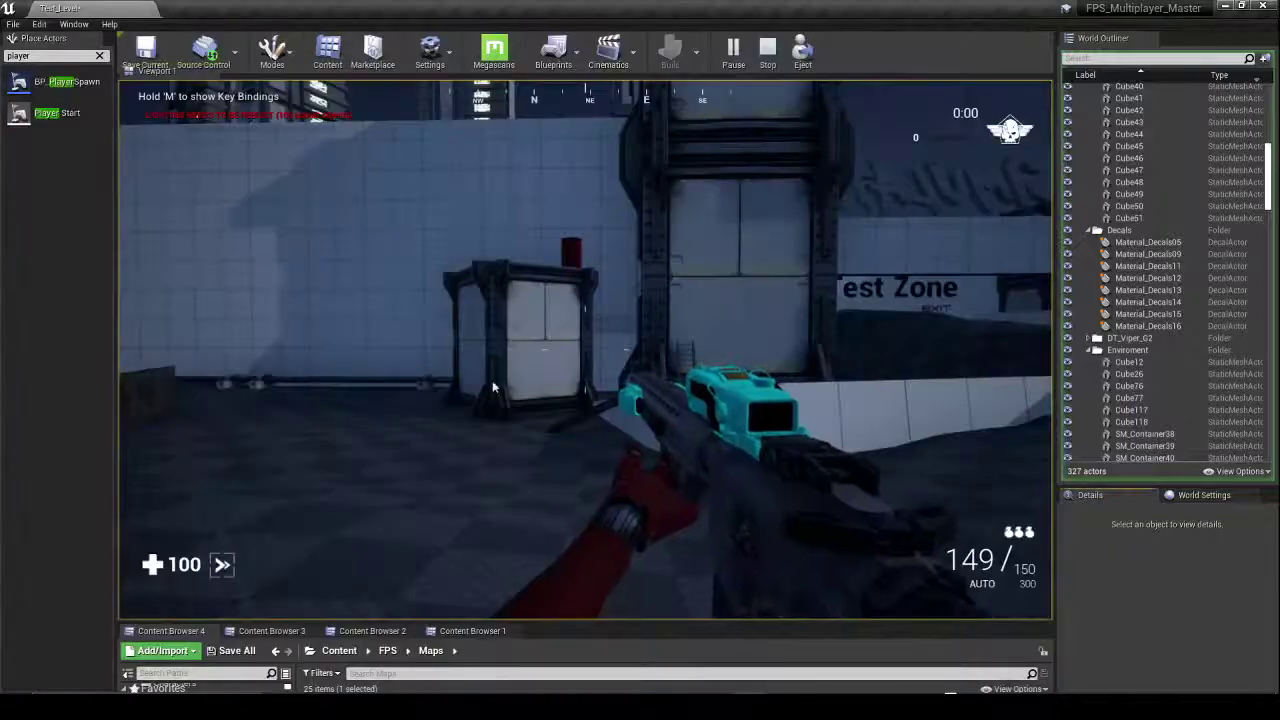
Step: Sprint through the container yard and inspect the ring, ramps and cover around it
key(shift+w)
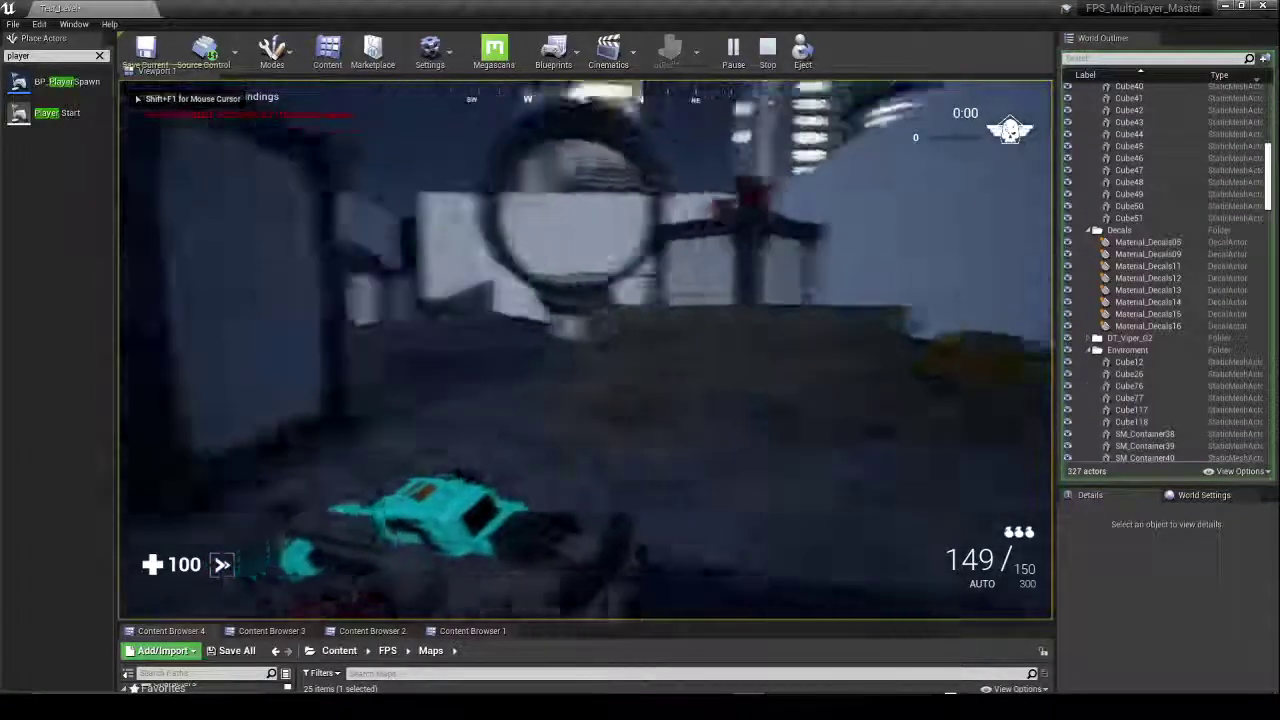
key(shift+w)
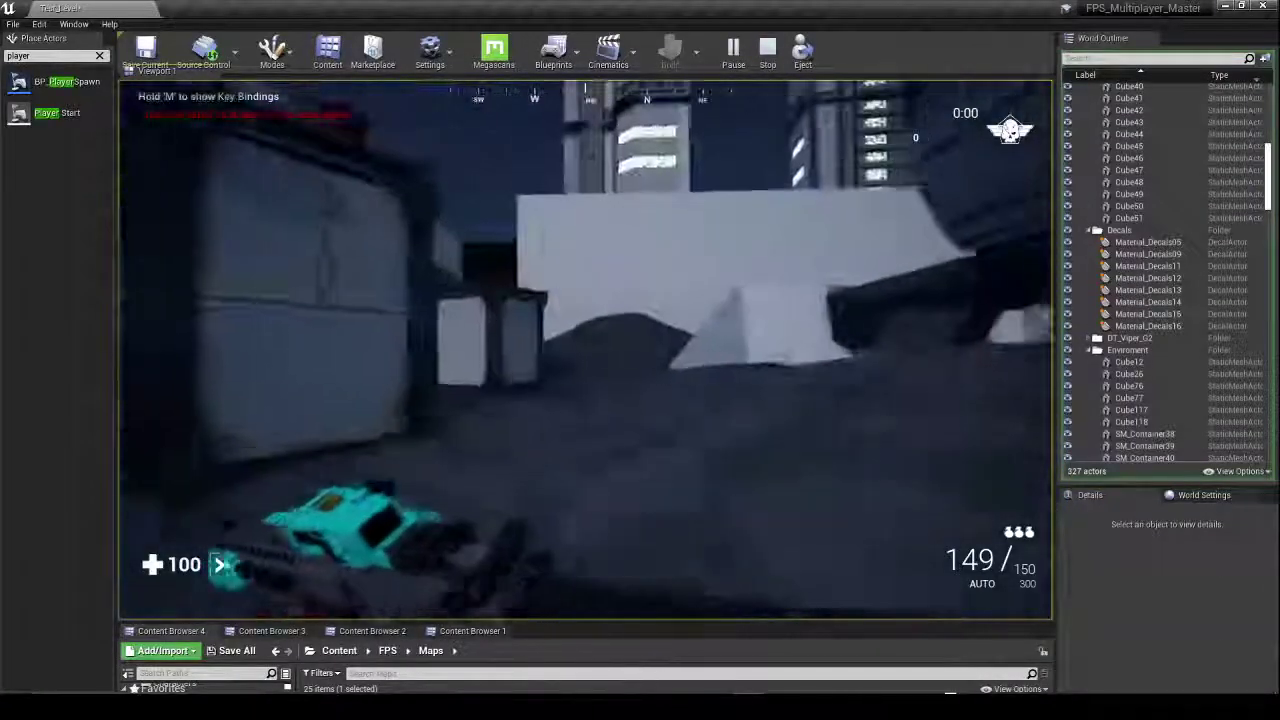
key(shift+w)
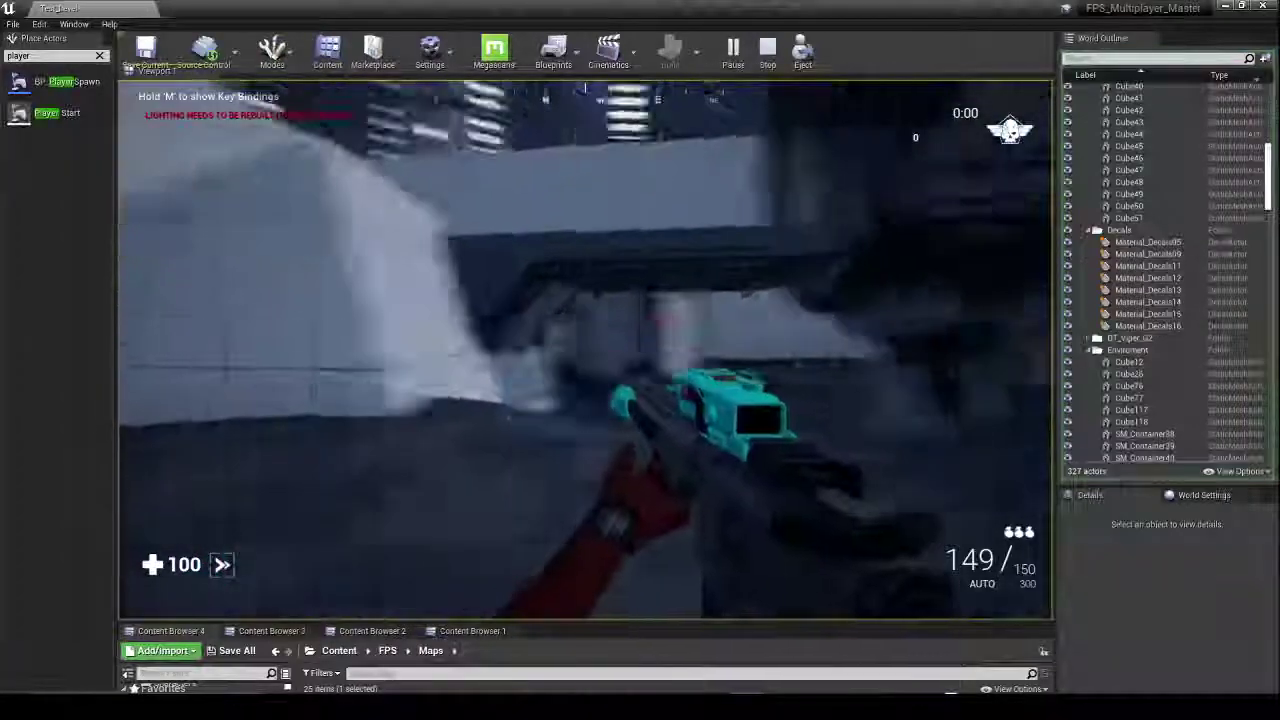
key(shift+w)
key(shift+w)
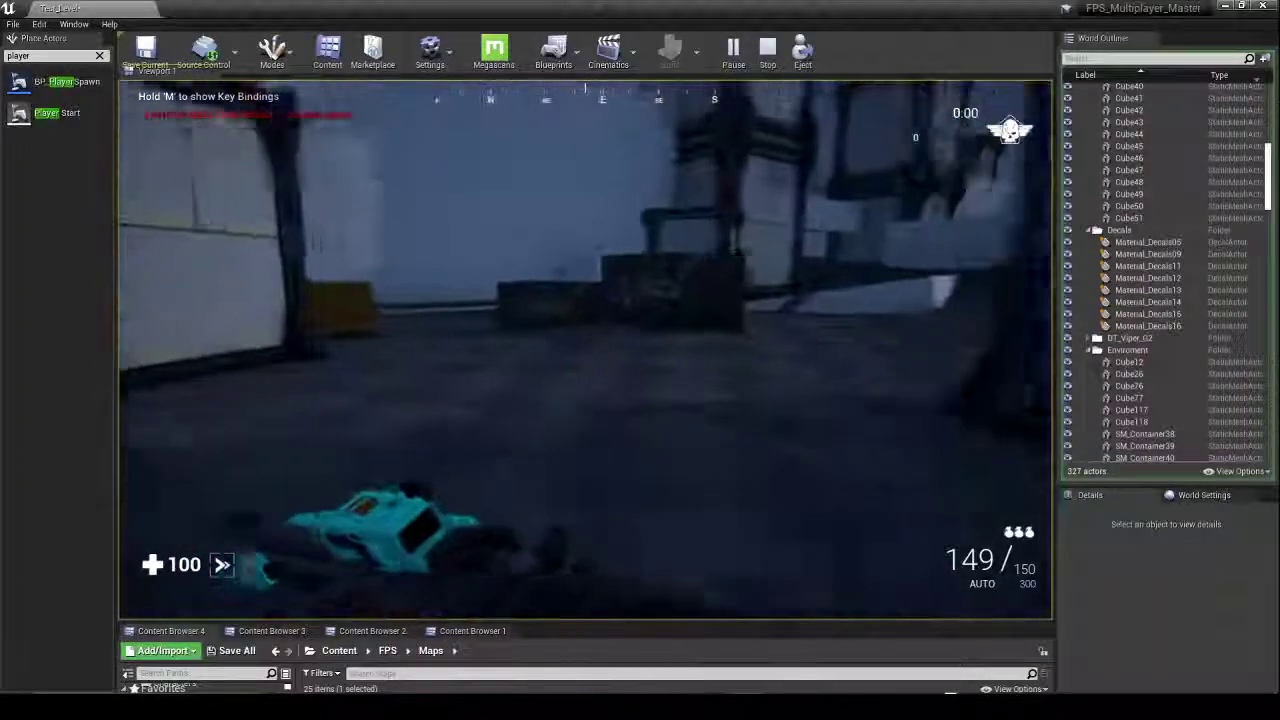
key(shift+w)
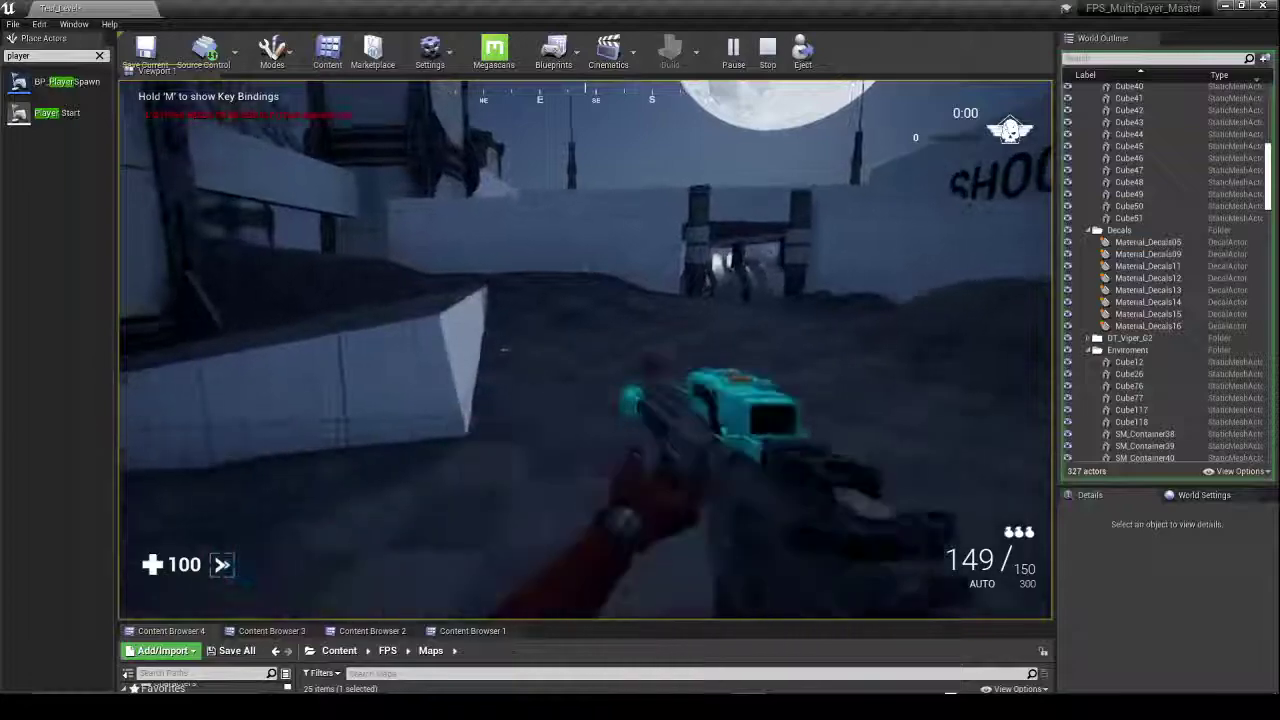
Step: Run past the NAESU Test Zone sign and its arrow to the NAESU TESTING gate, and end the play session
key(shift+w)
key(shift+w)
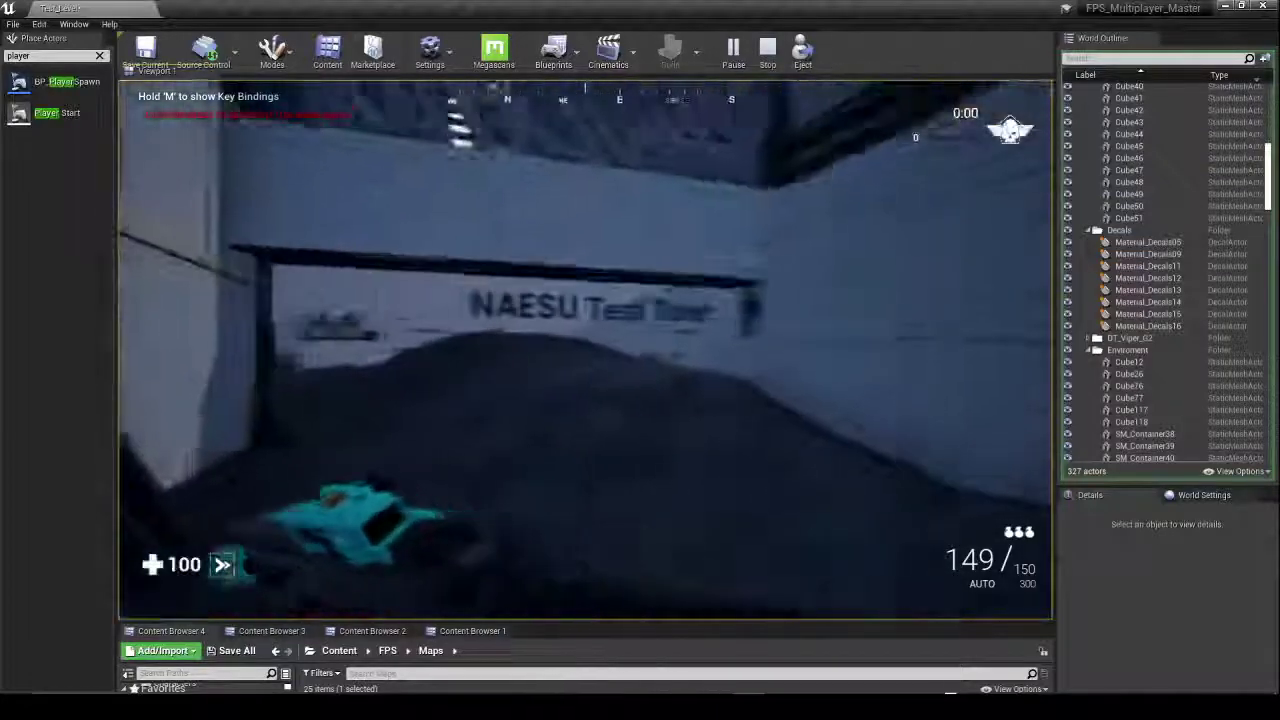
key(shift+w)
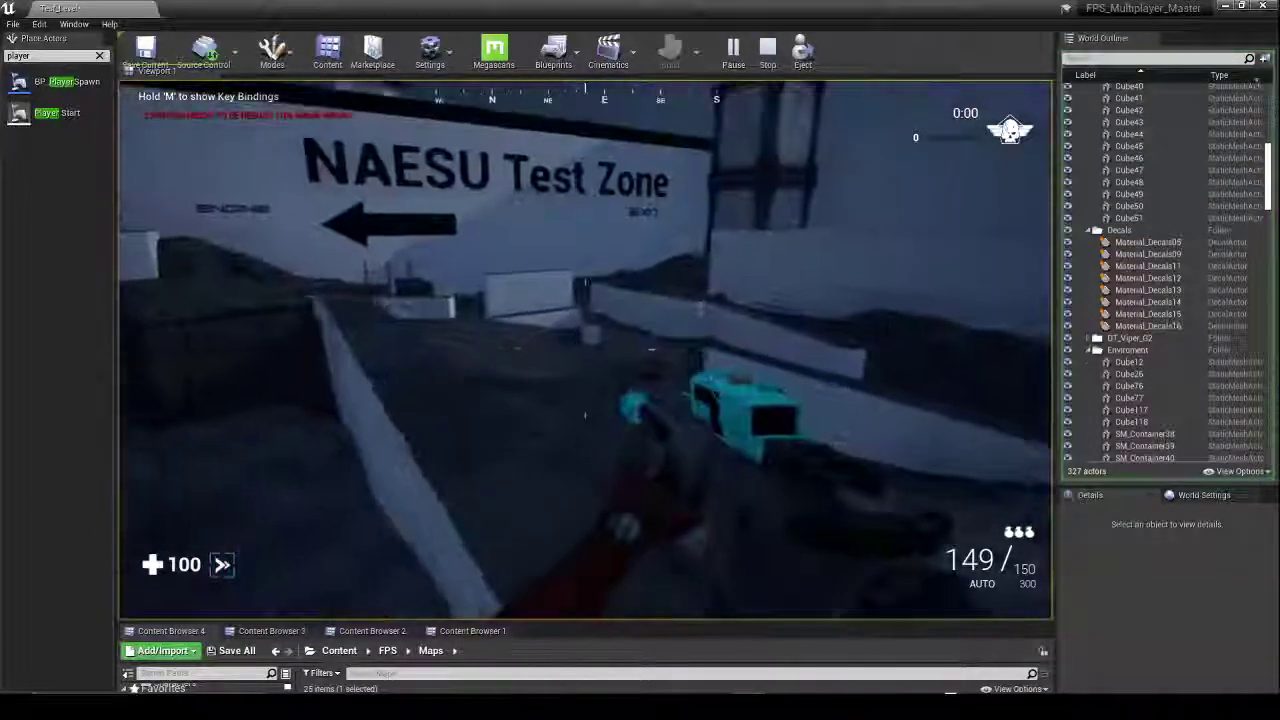
key(w)
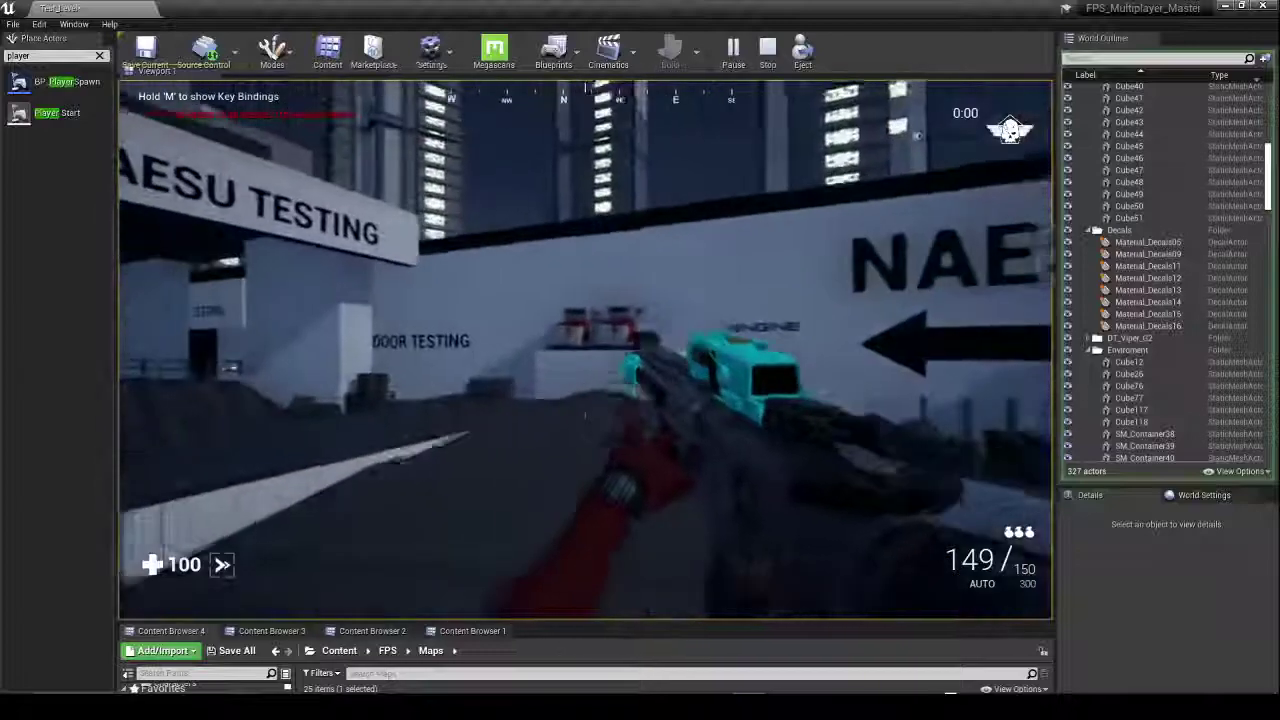
key(w)
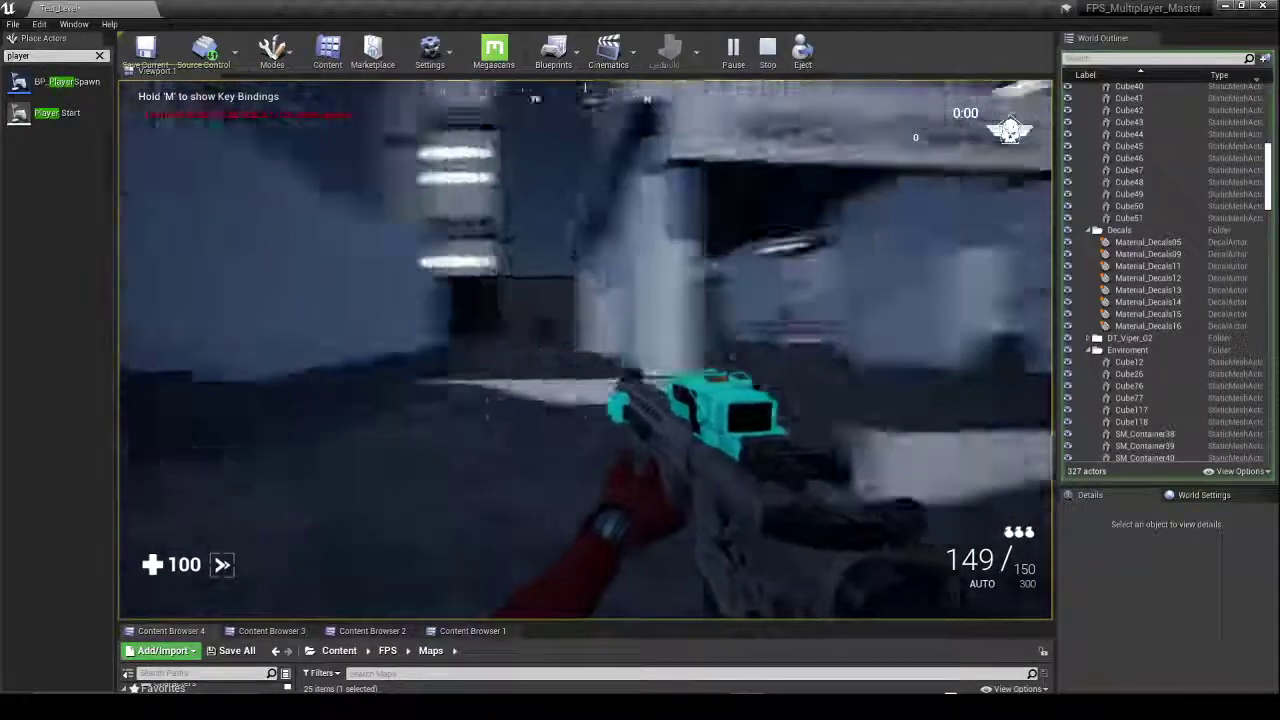
key(Escape)
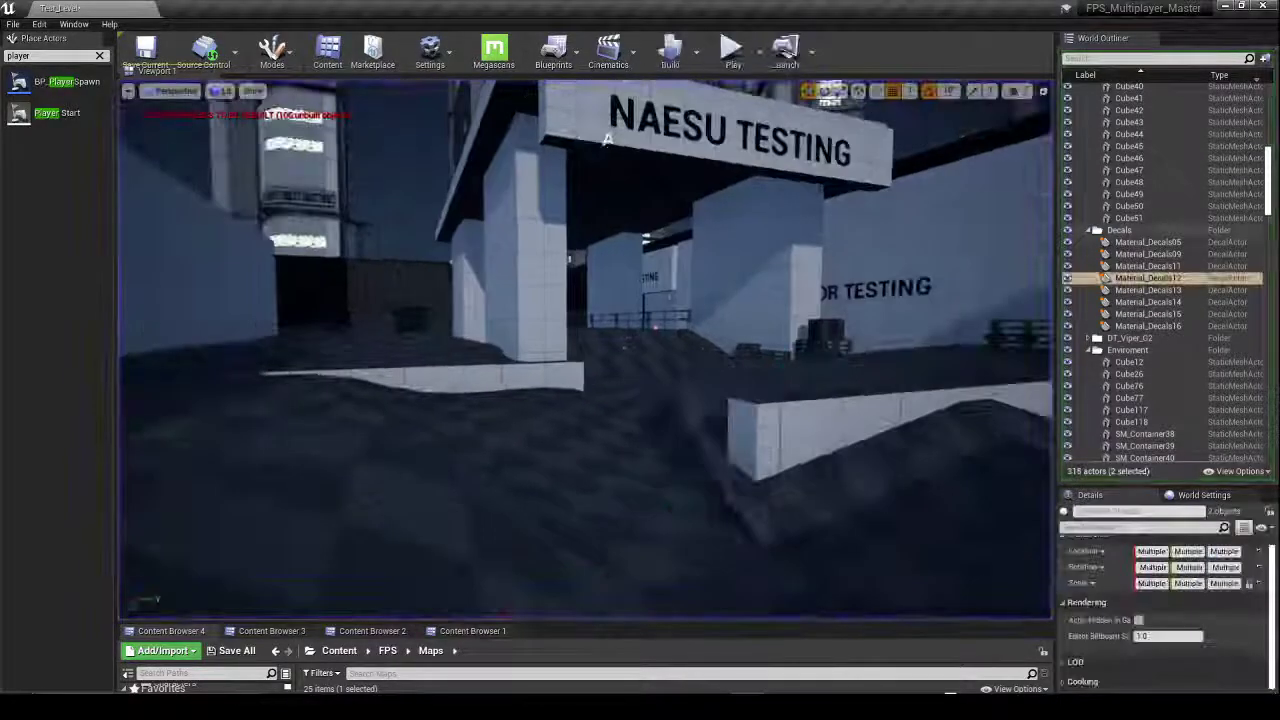
Step: Show the FPS counter in the viewport and start a play session as Assault with the Machinegun
click(128, 91)
click(155, 152)
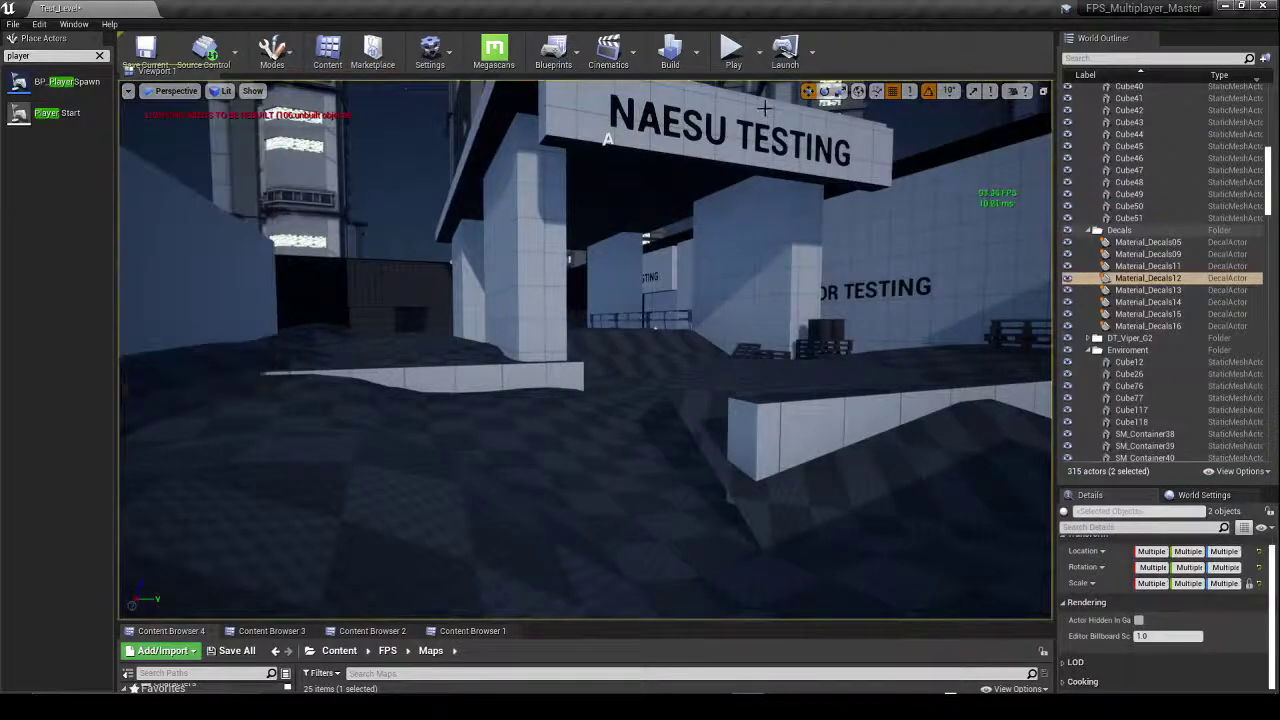
click(731, 52)
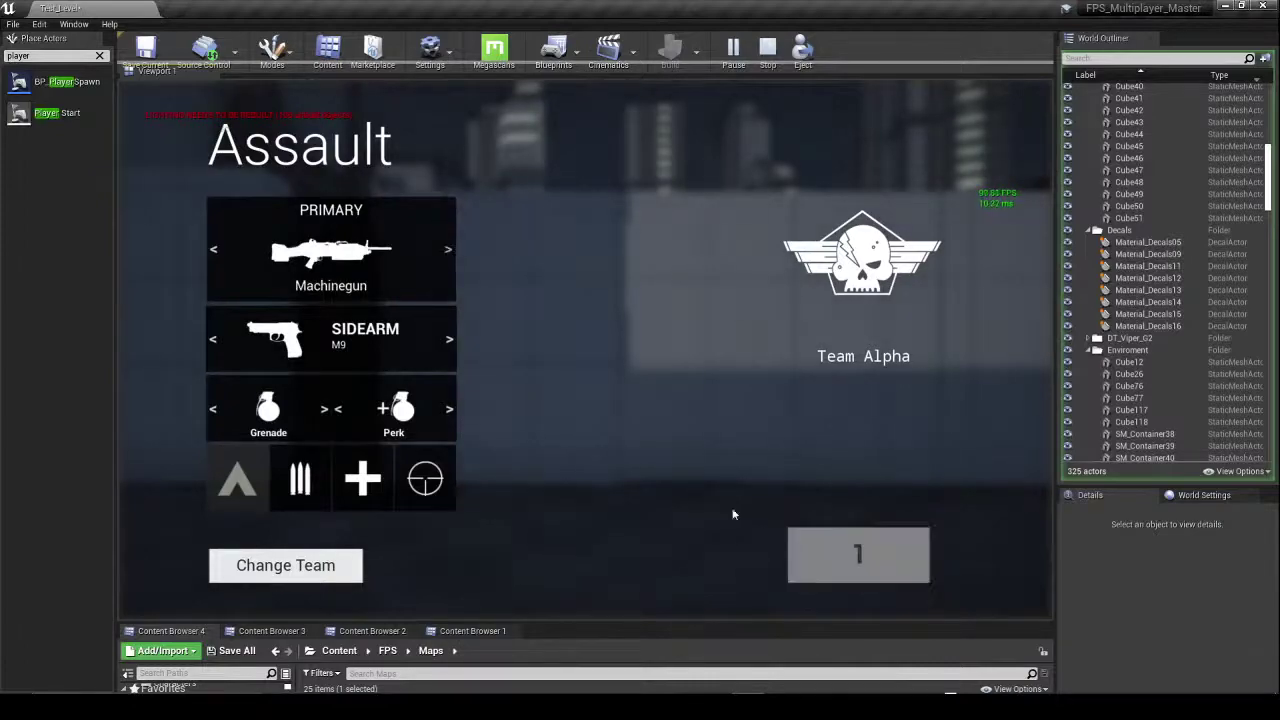
Step: Run through the NAESU TESTING gate area and test-fire the Machinegun while checking the walls and railings
key(w)
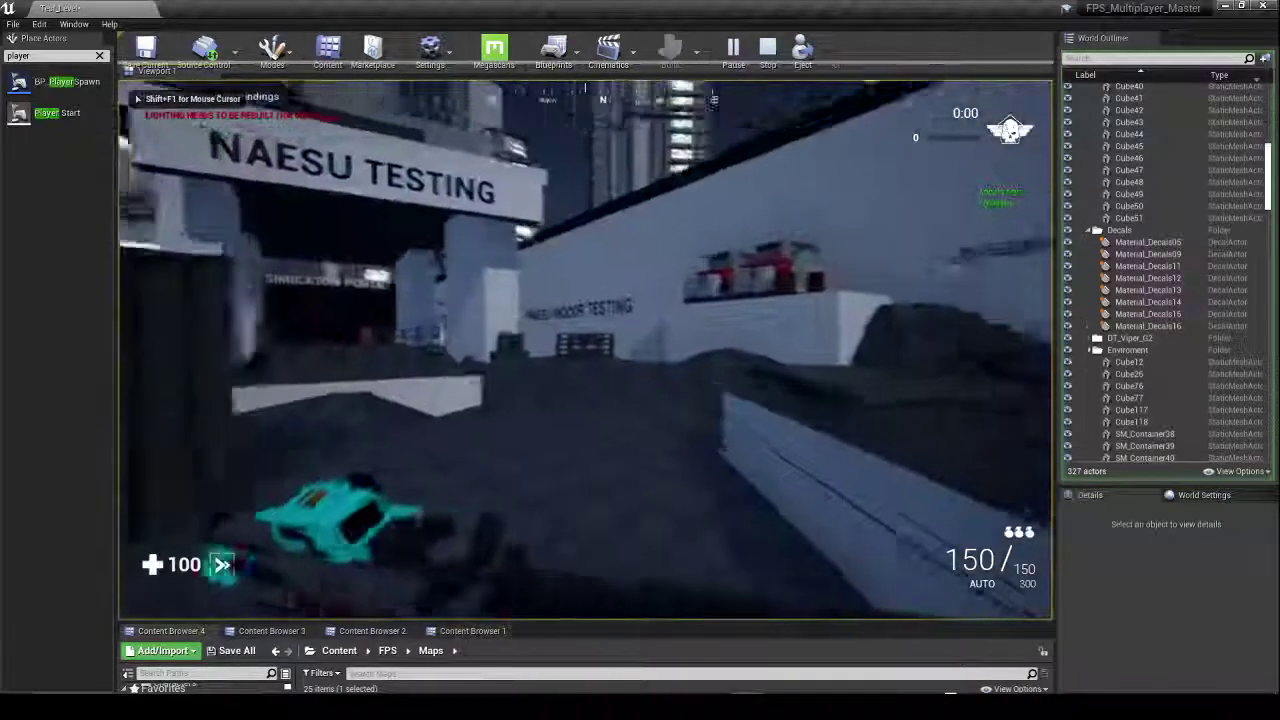
key(w)
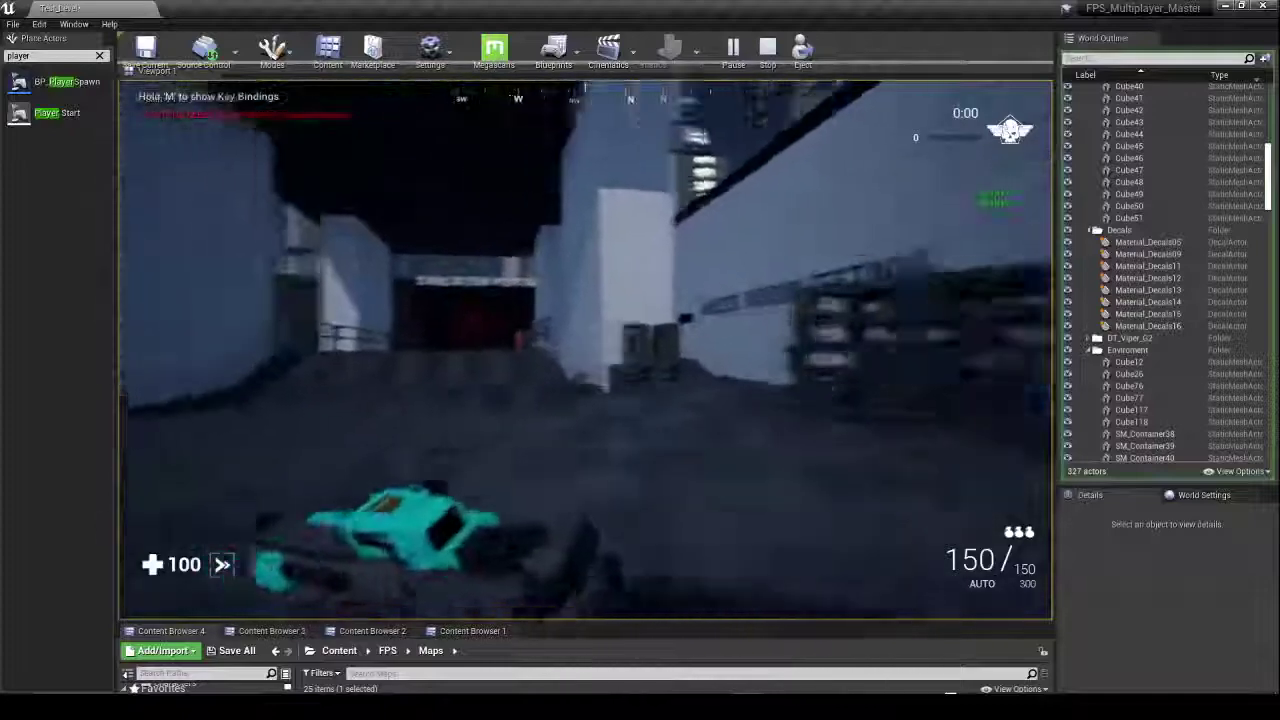
key(w)
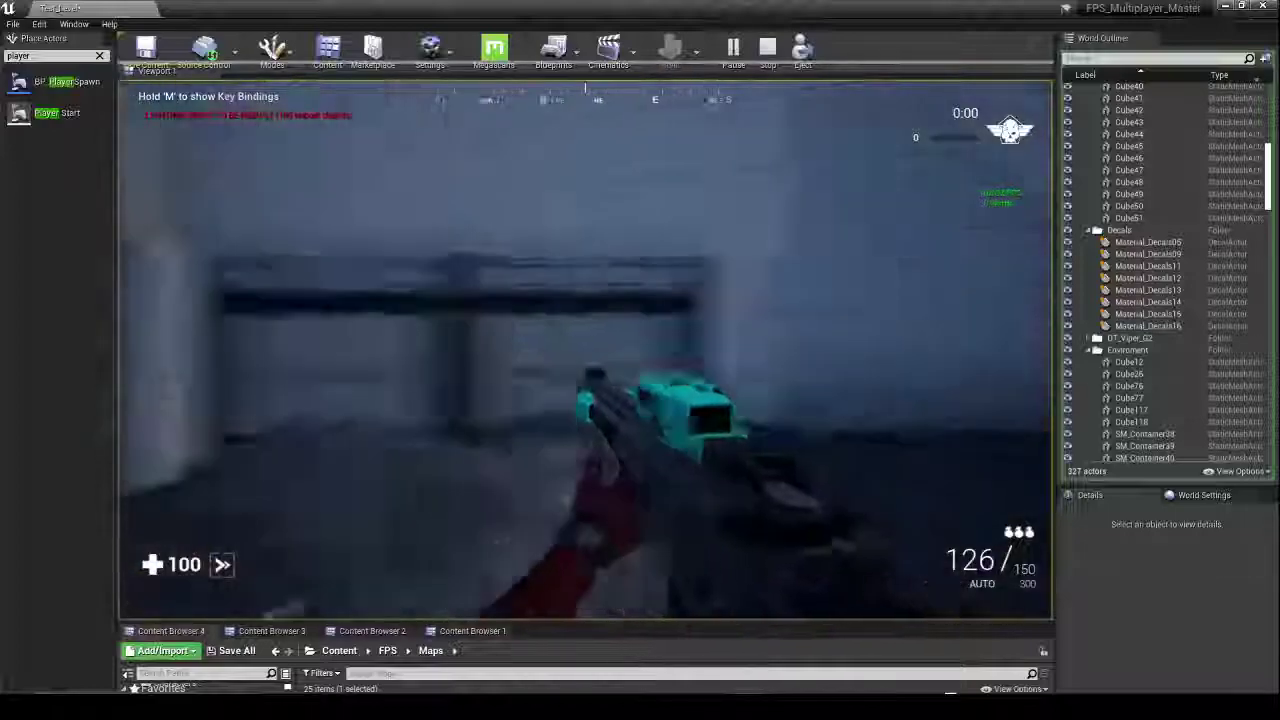
drag(585, 350, 585, 350)
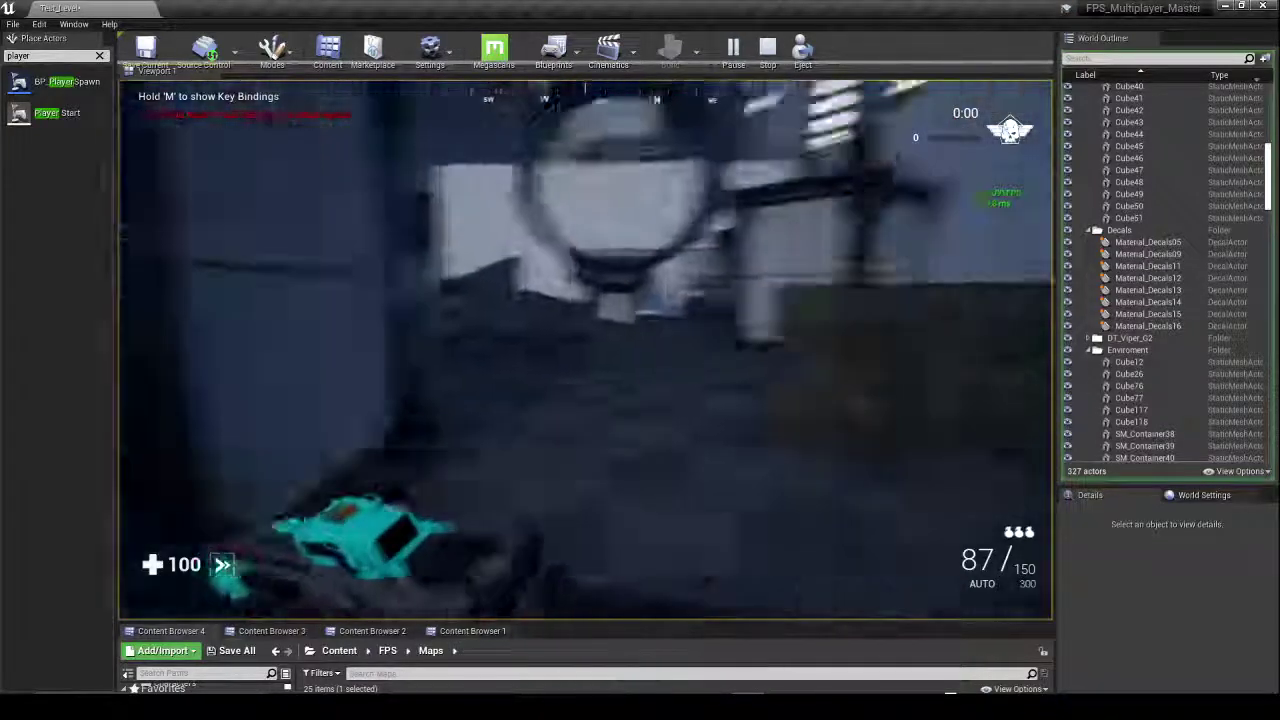
key(a)
key(a)
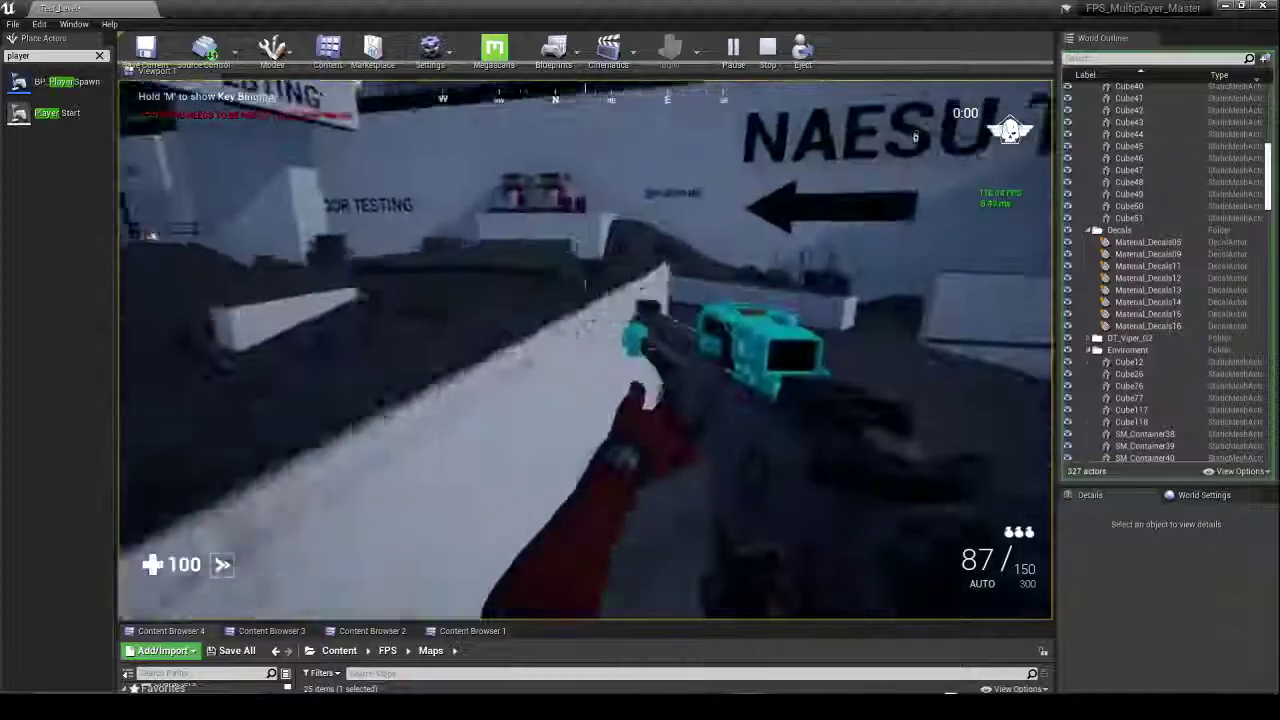
Step: Run through the NAESU TESTING gate and up the Simulation Portal ramp, and continue out into the NAESU Test Zone
key(w)
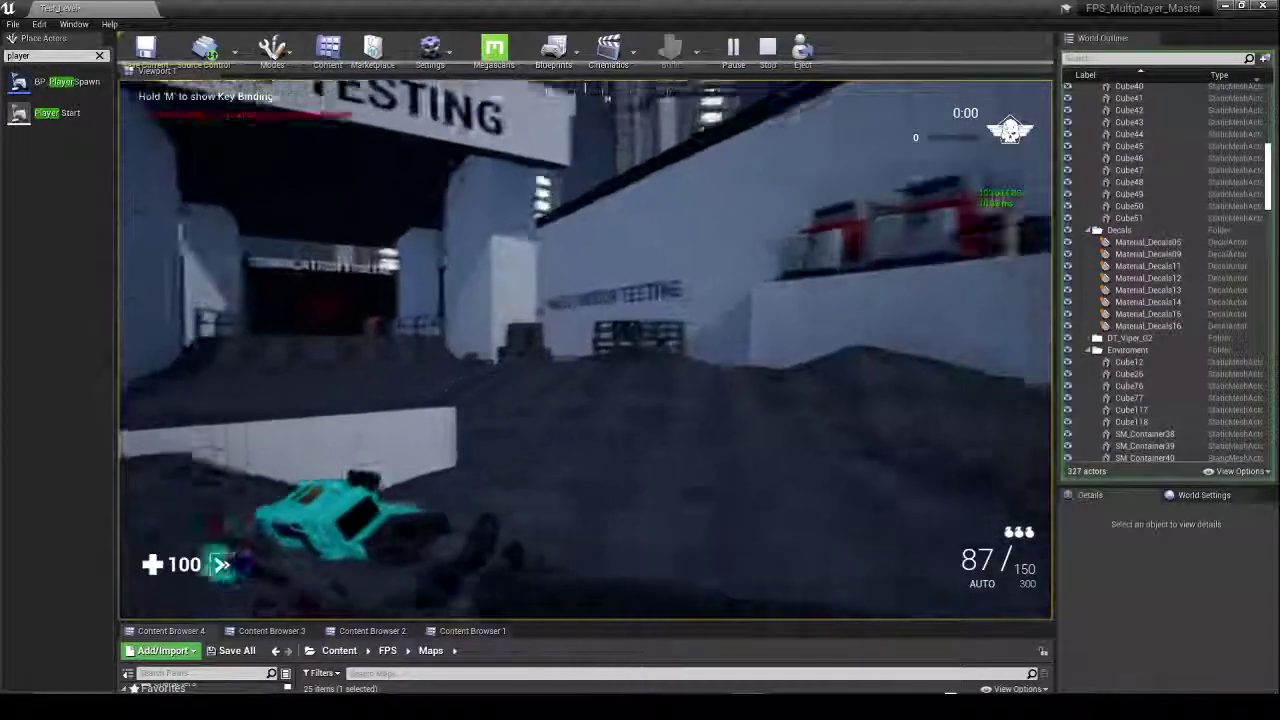
key(w)
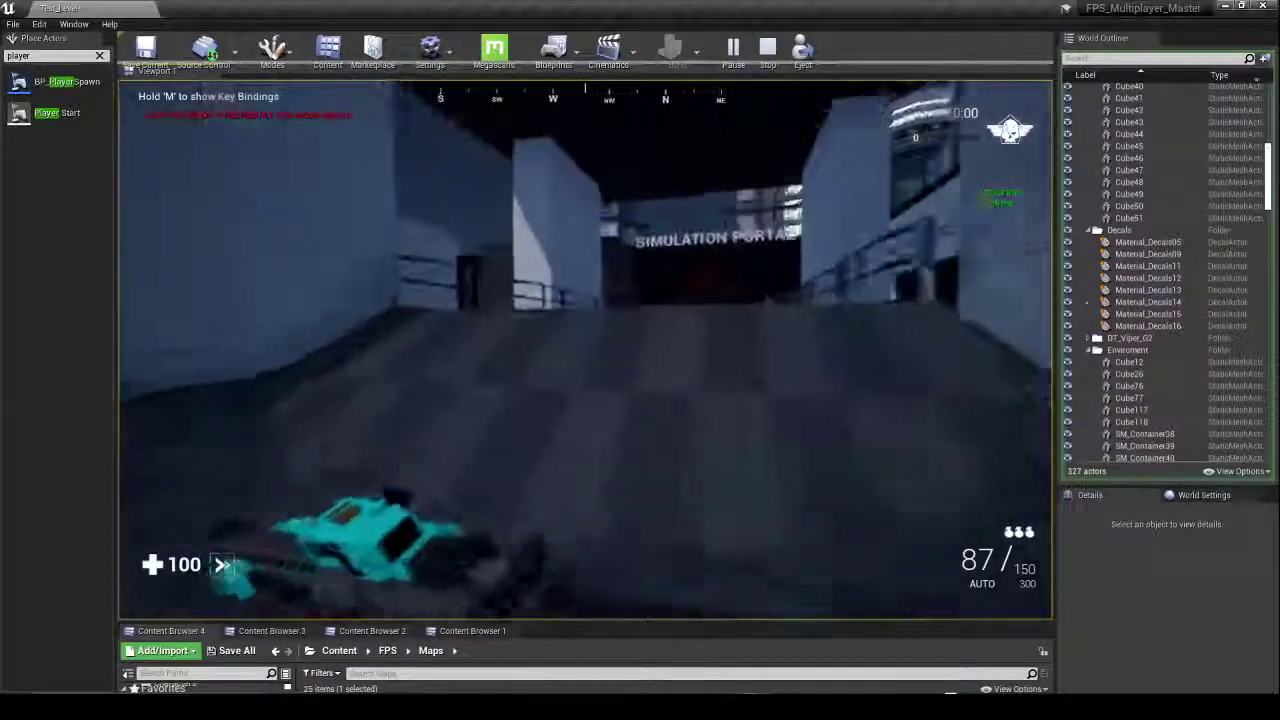
key(w)
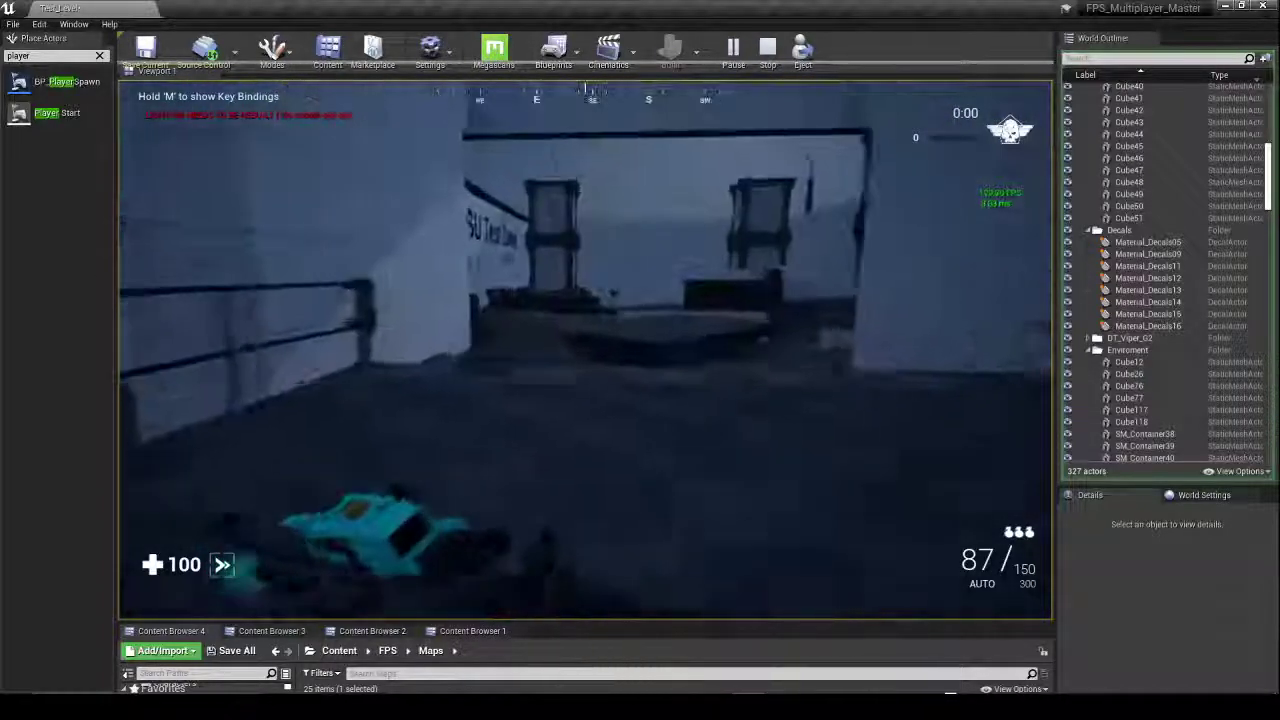
key(w)
key(w)
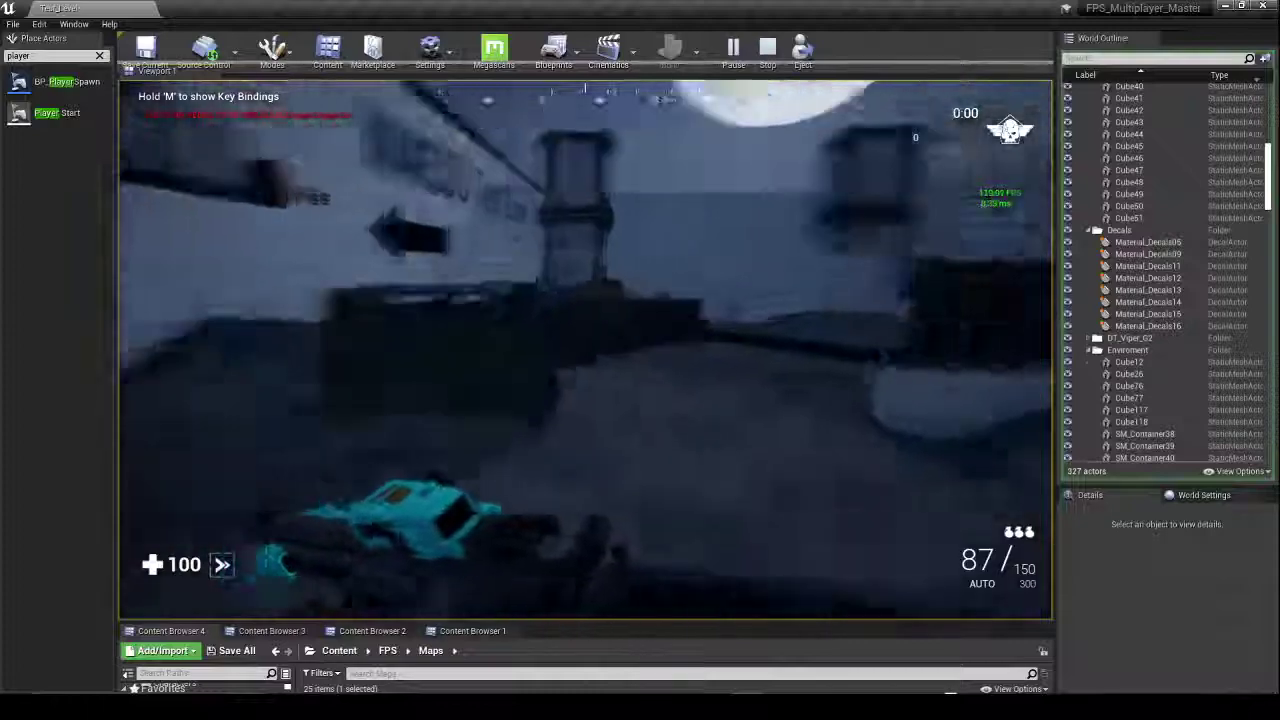
Step: Run across the Test Zone yard and examine the simulation weapons wall and the covered shooting range
key(w)
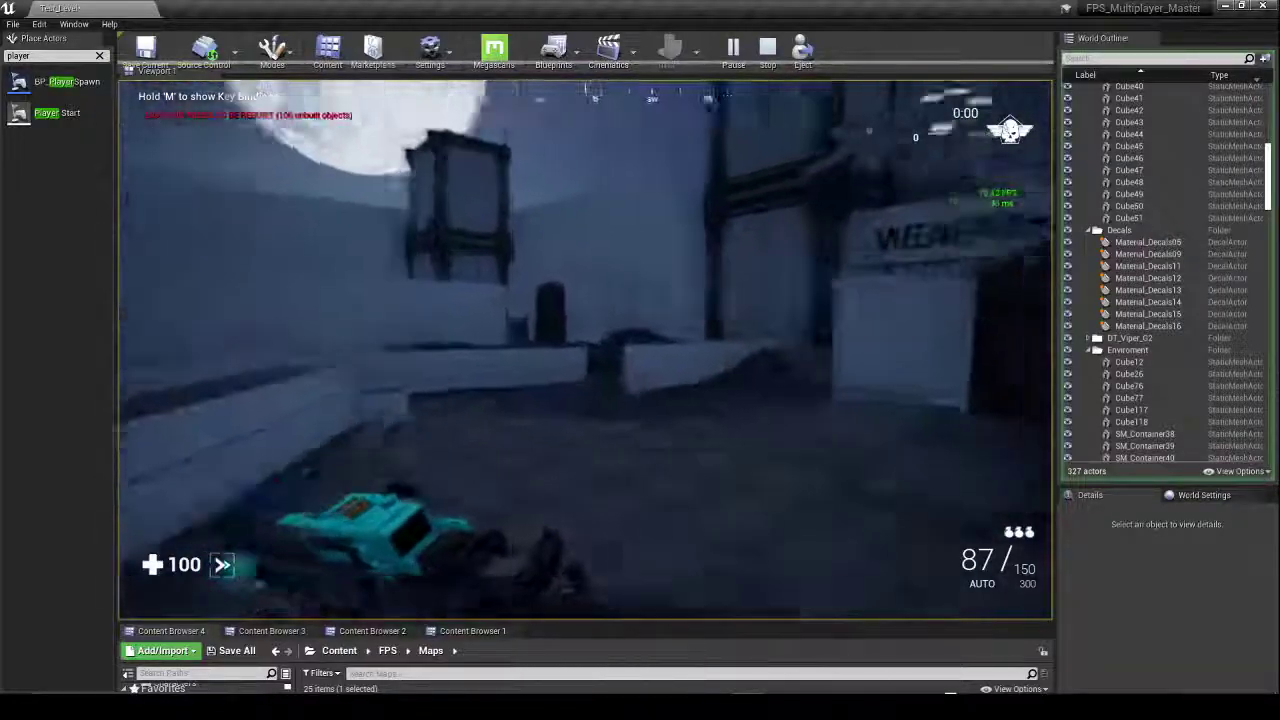
key(w)
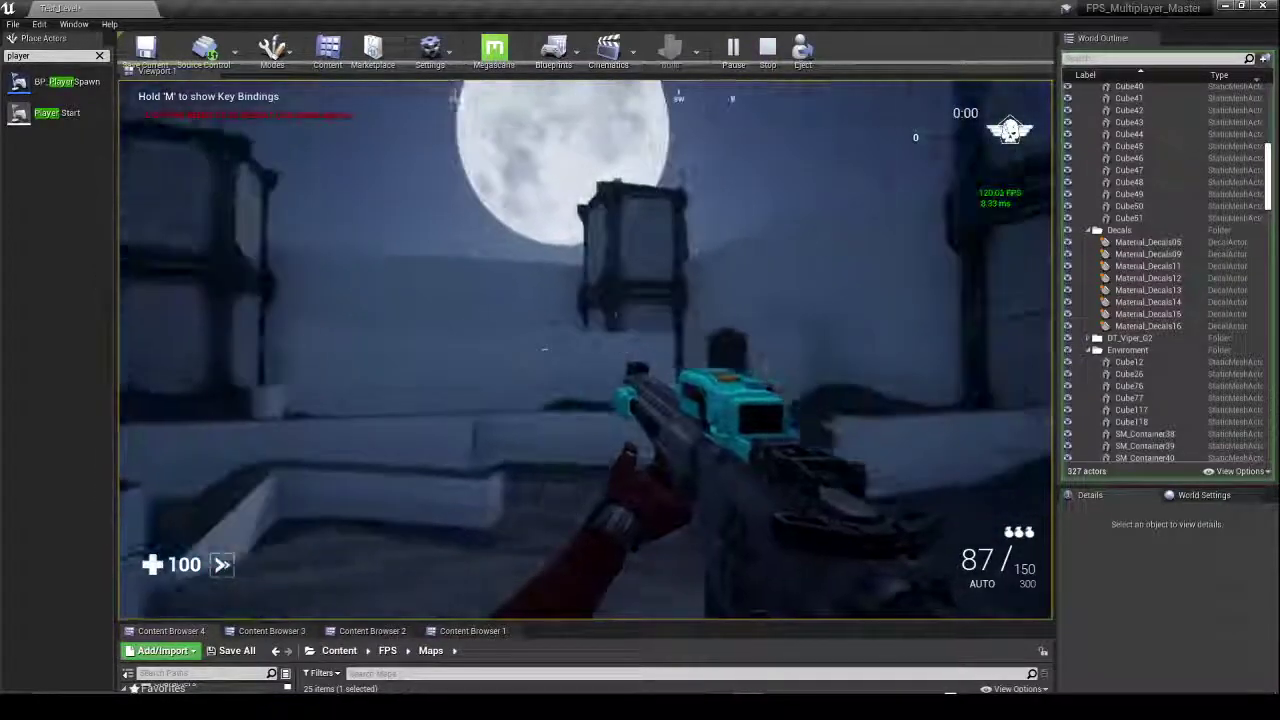
key(w)
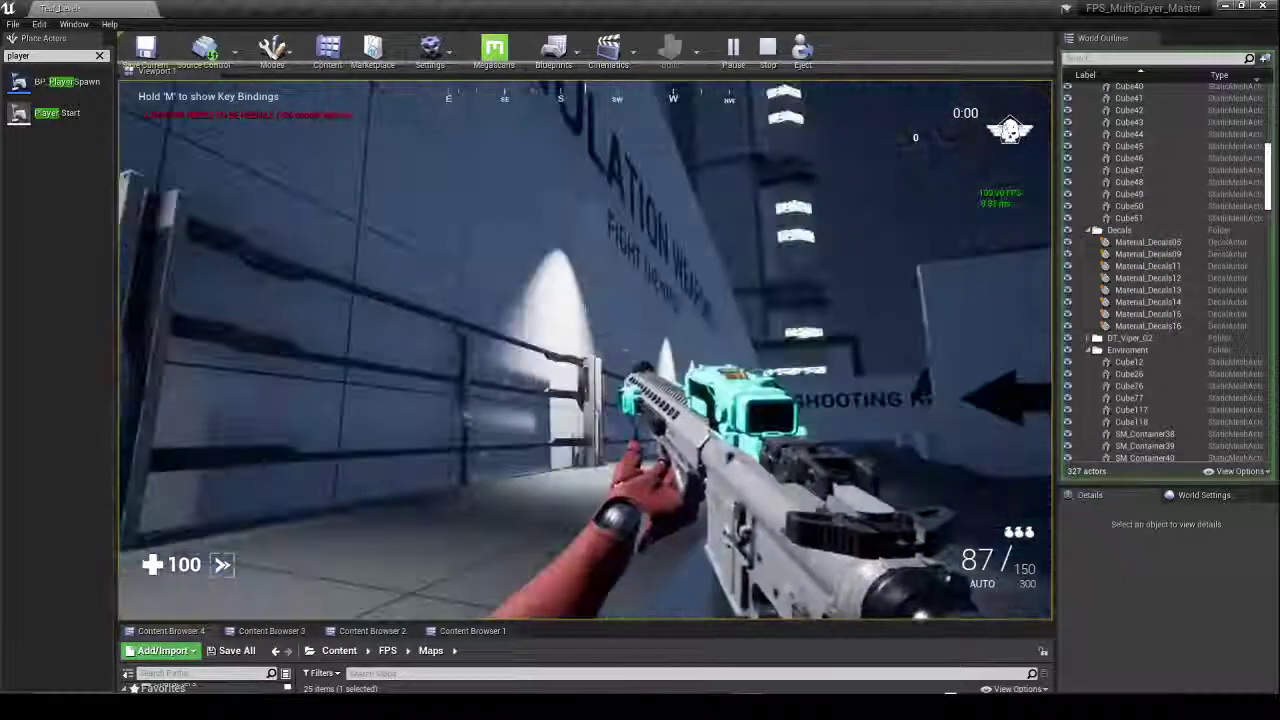
key(w)
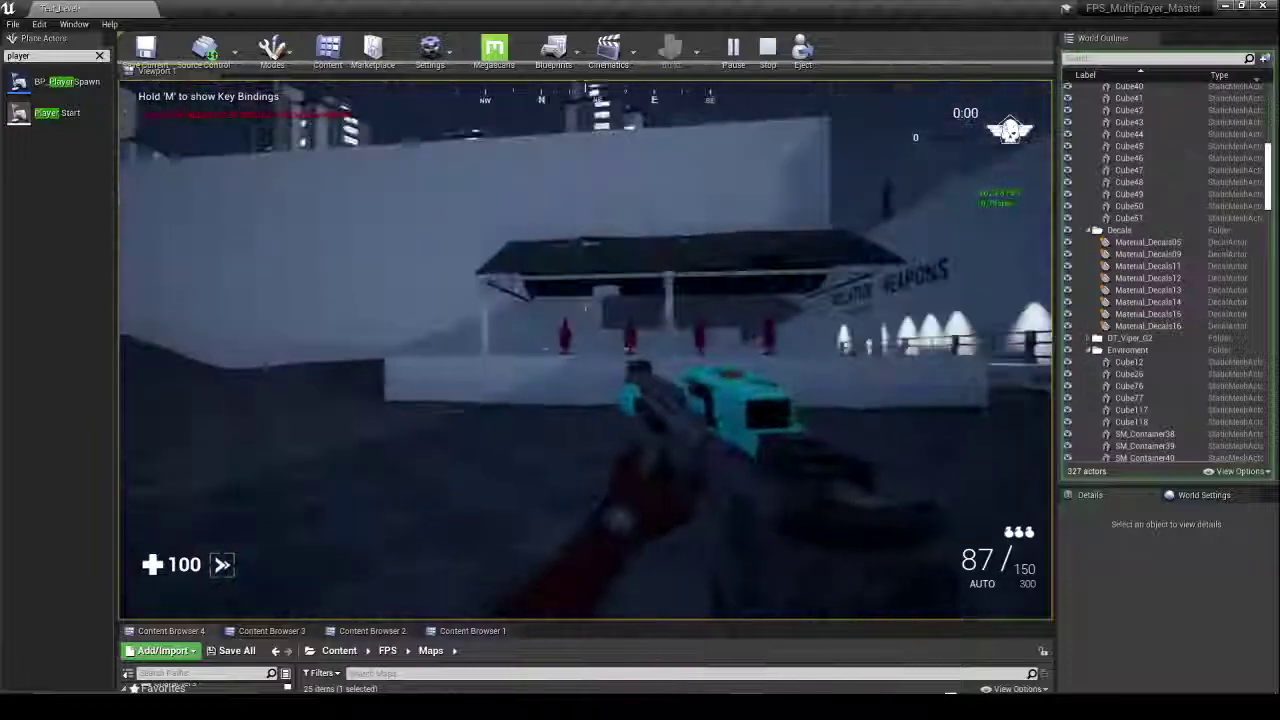
Step: Approach the range counter and shoot the red targets with the Machinegun and the semi-automatic second weapon
key(w)
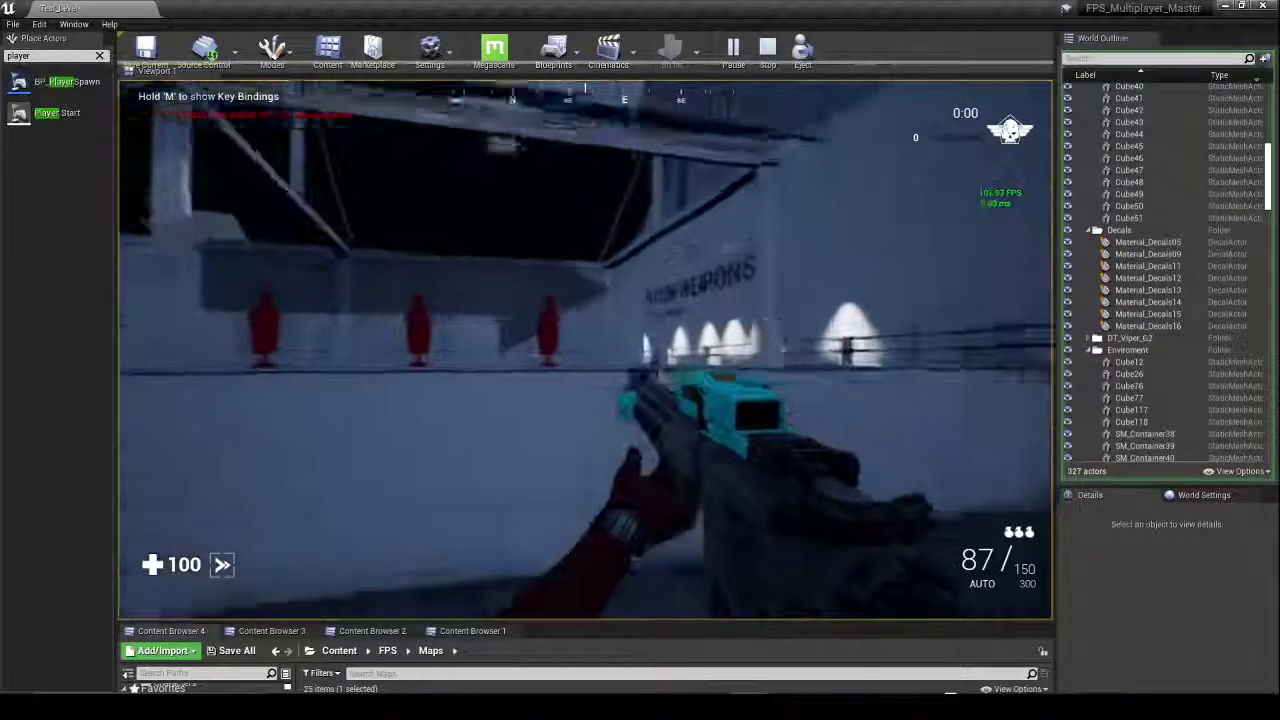
click(585, 350)
right_click(585, 350)
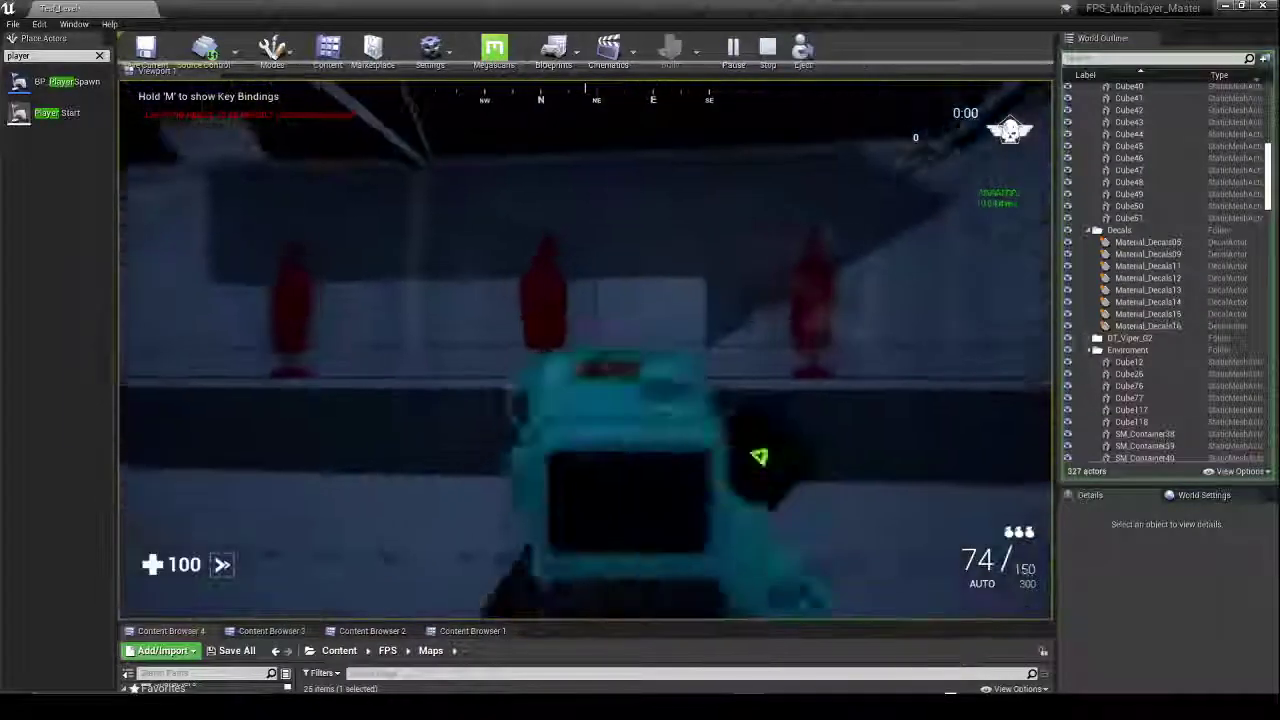
key(2)
click(585, 350)
key(r)
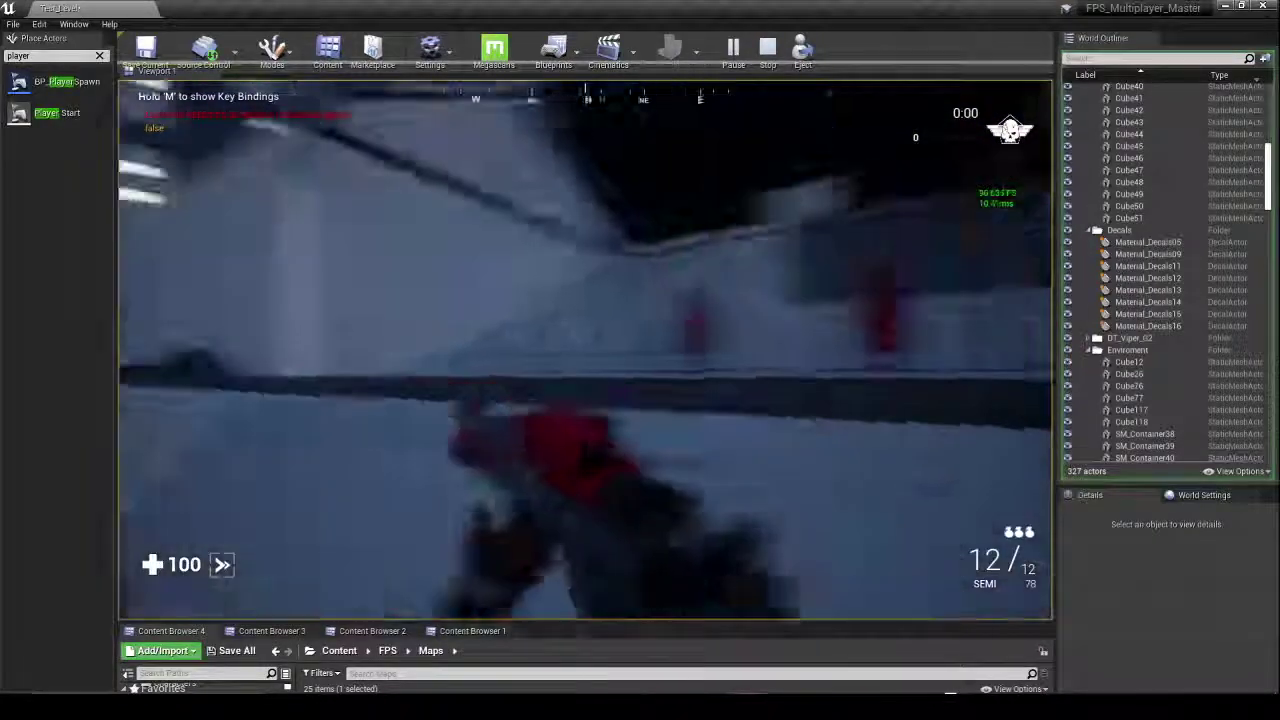
click(585, 350)
click(585, 350)
click(585, 350)
click(585, 350)
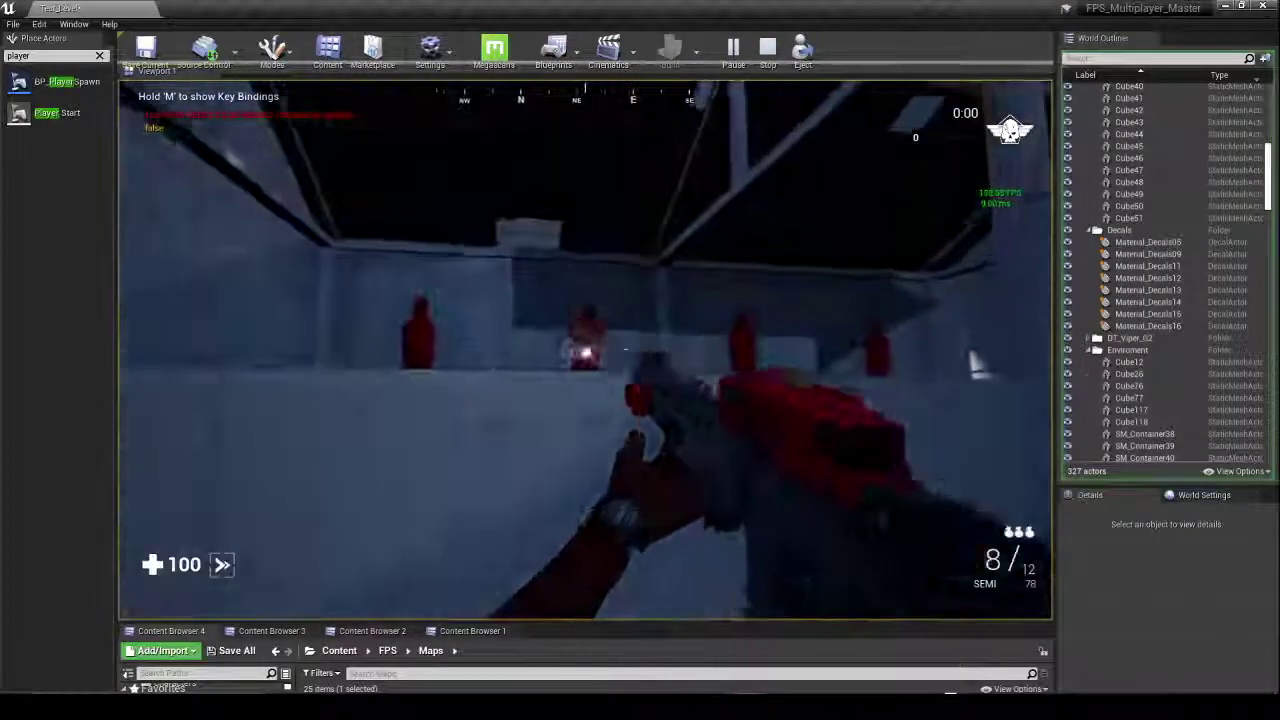
Step: Examine the SHOOTING RANGE sign and its arrow to the indoor range, return to the targets, and end the play session
key(w)
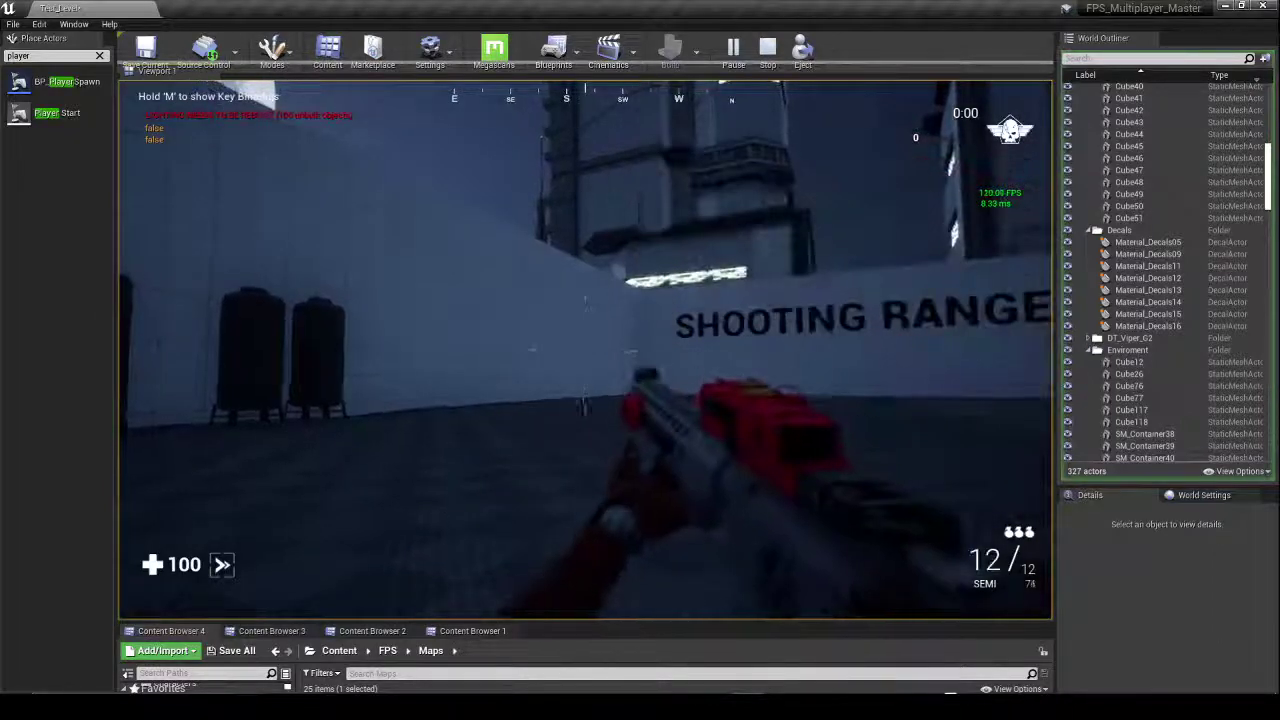
key(s)
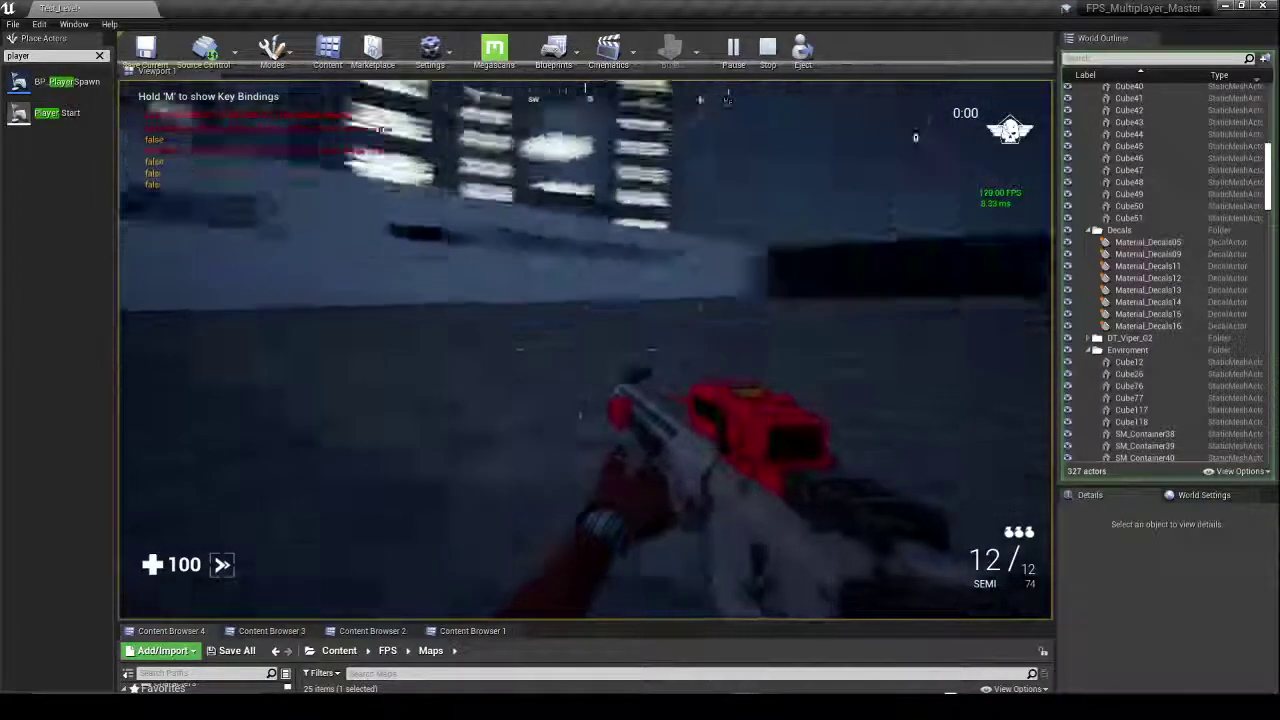
key(shift+w)
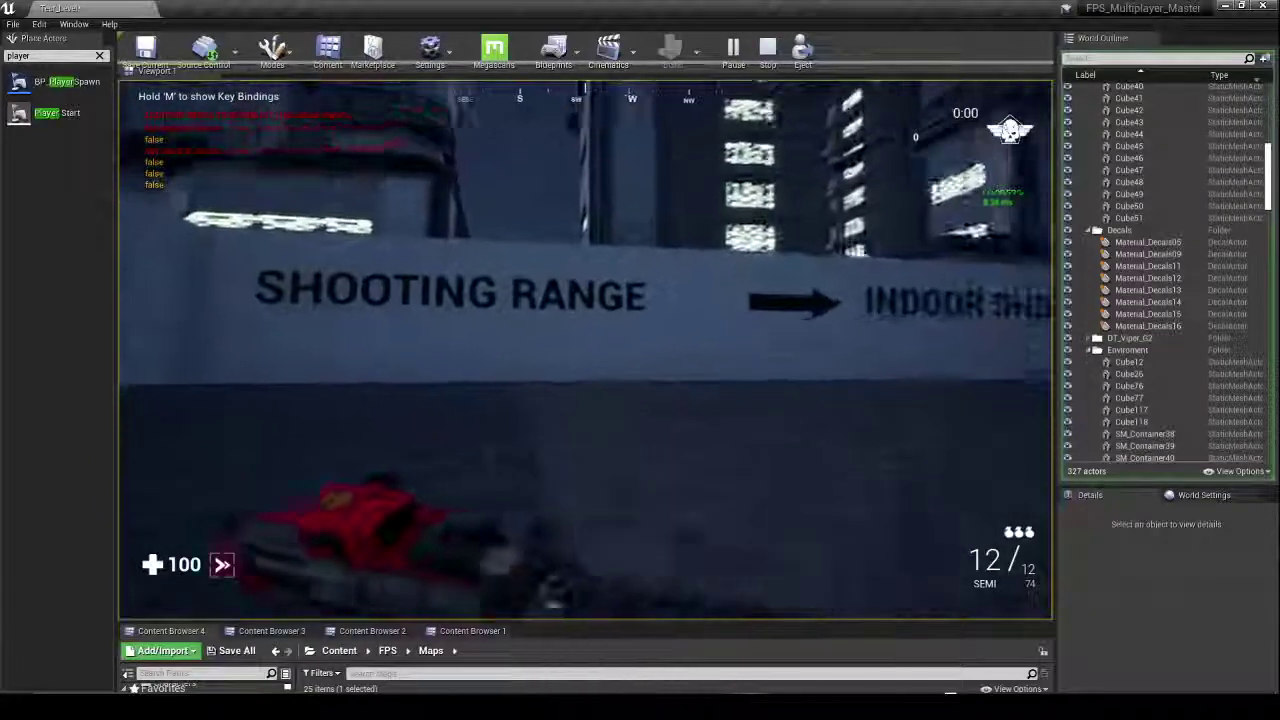
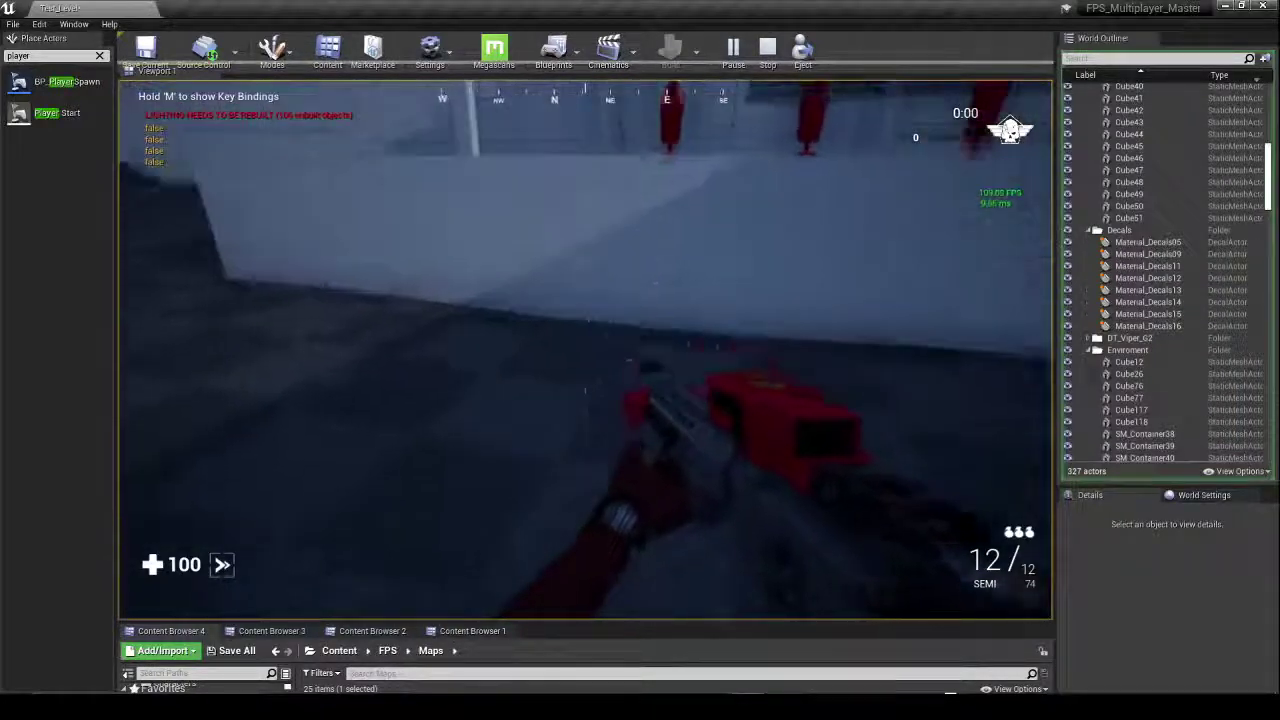
key(Escape)
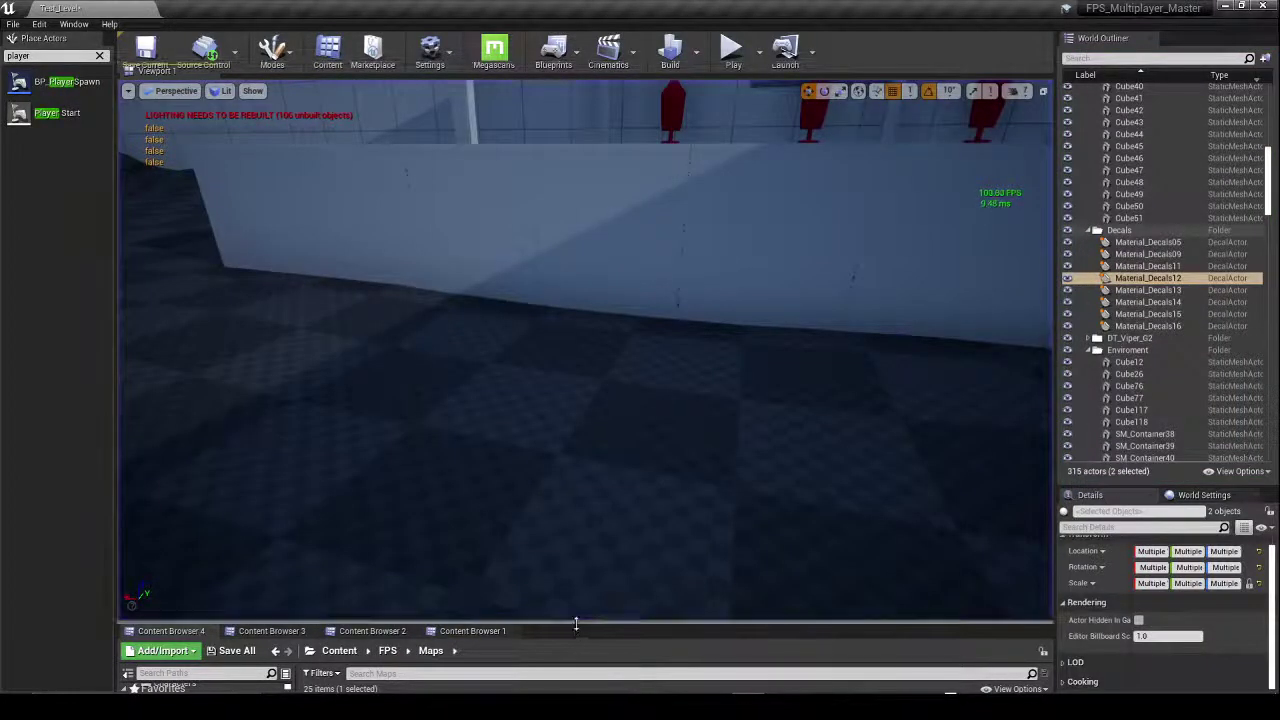
Step: Enlarge the Content Browser and open the NASU folder under FPS, Blueprints, AI_Characters
drag(571, 622, 578, 542)
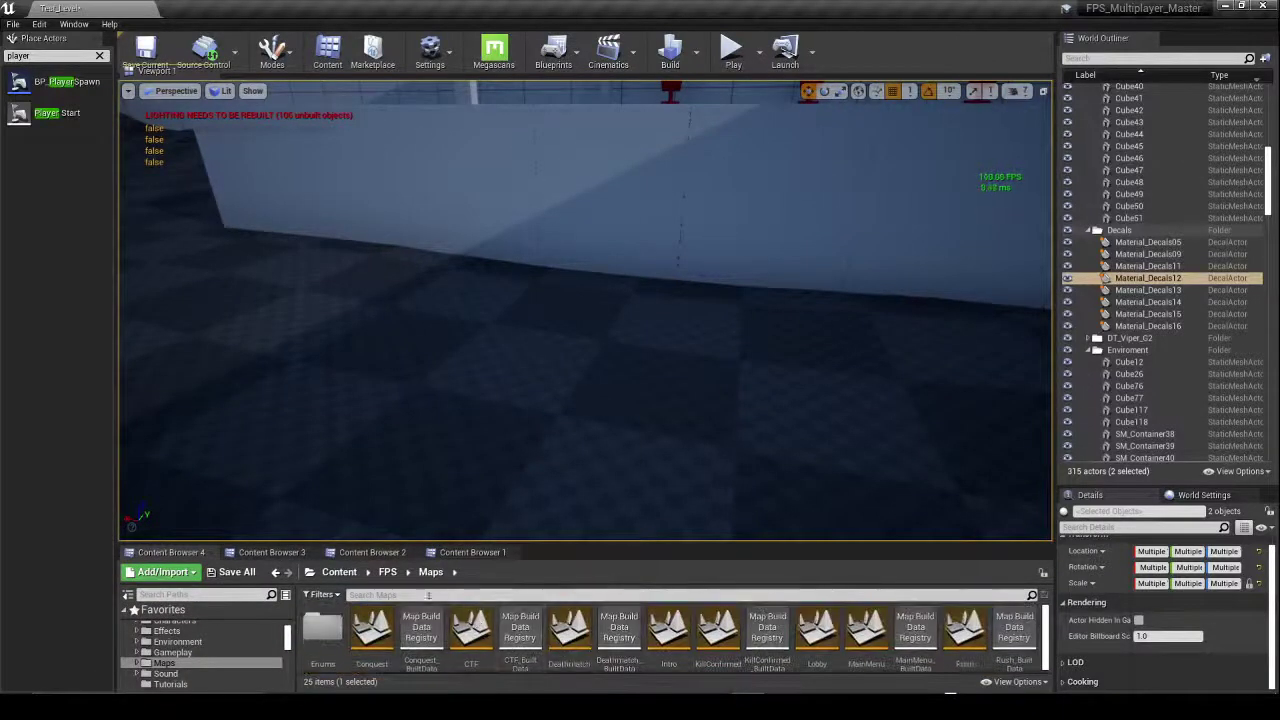
click(388, 571)
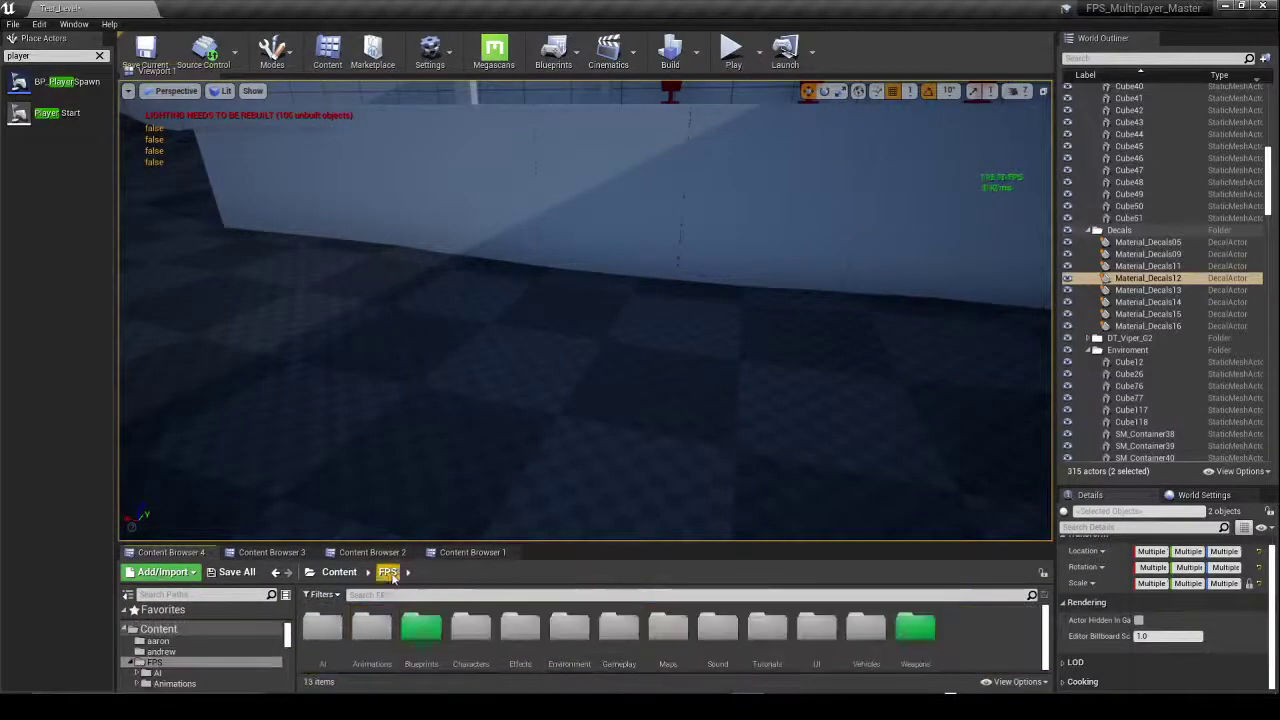
double_click(440, 655)
click(323, 638)
double_click(323, 638)
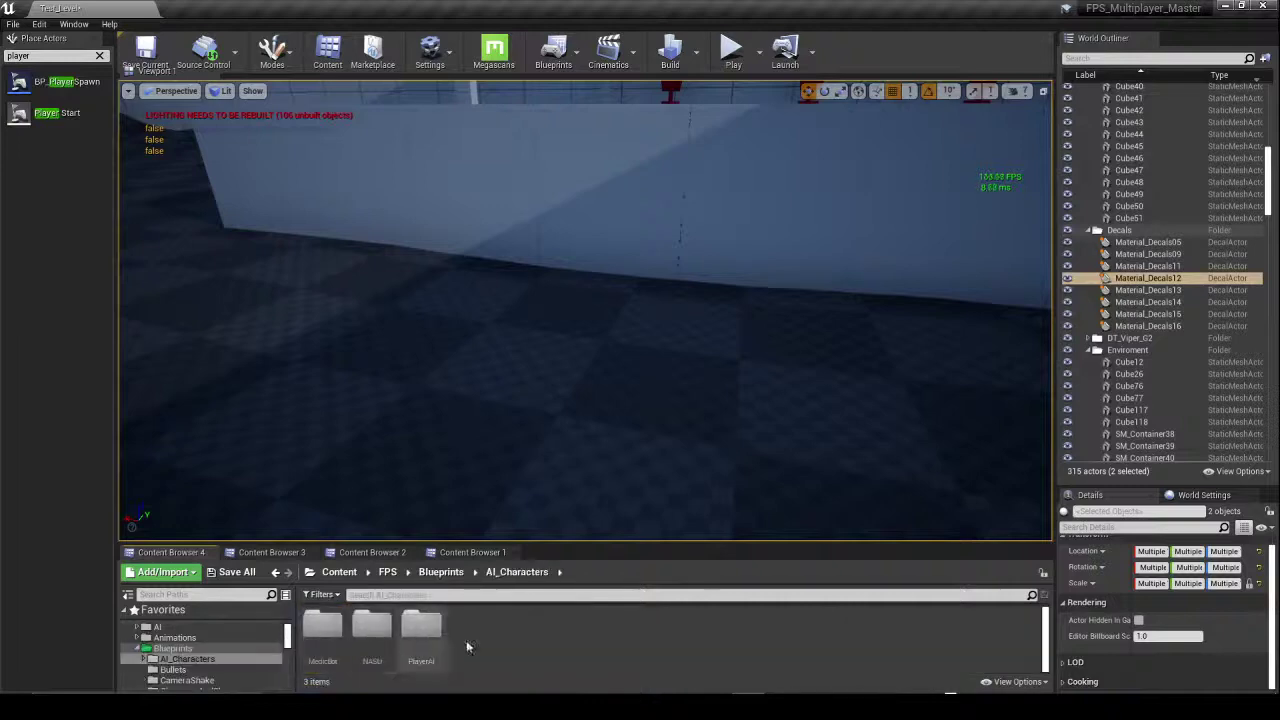
click(370, 630)
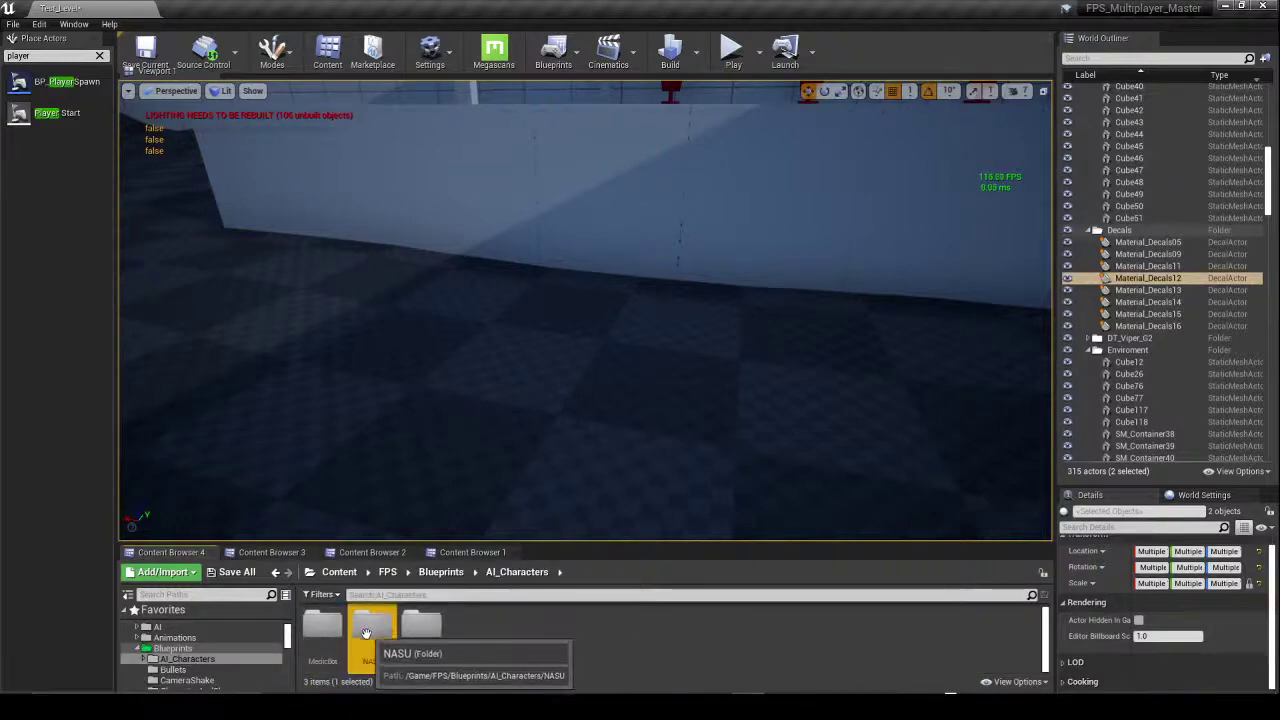
double_click(368, 630)
Step: Place a BP_NASU_Pawn in the shooting range yard and raise it above the floor at about 560, -9473, 406
drag(329, 628, 530, 268)
drag(537, 215, 534, 136)
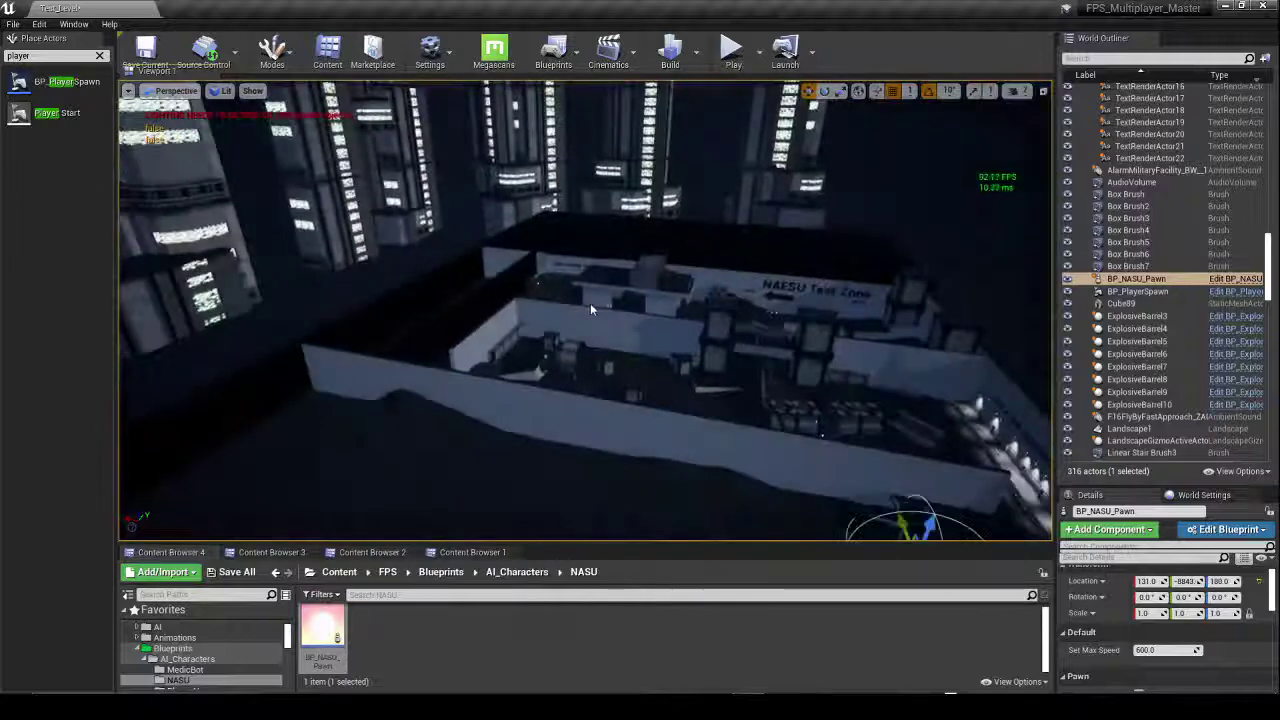
alt+drag(590, 302, 574, 404)
scroll(592, 312, down, 8)
drag(585, 360, 477, 353)
Step: Place a BP_AI_Pawn_A from the PlayerAI folder near the shooting range shelter and lower it to a height of about 203.74
click(517, 572)
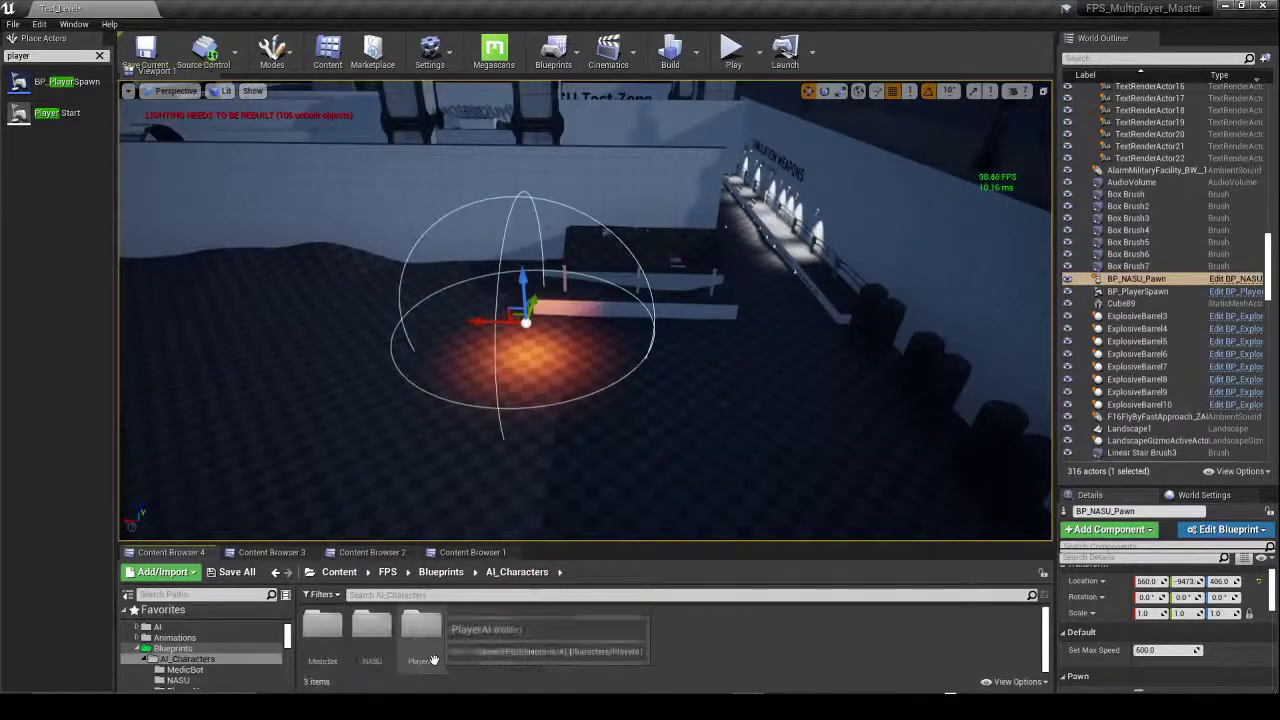
double_click(422, 630)
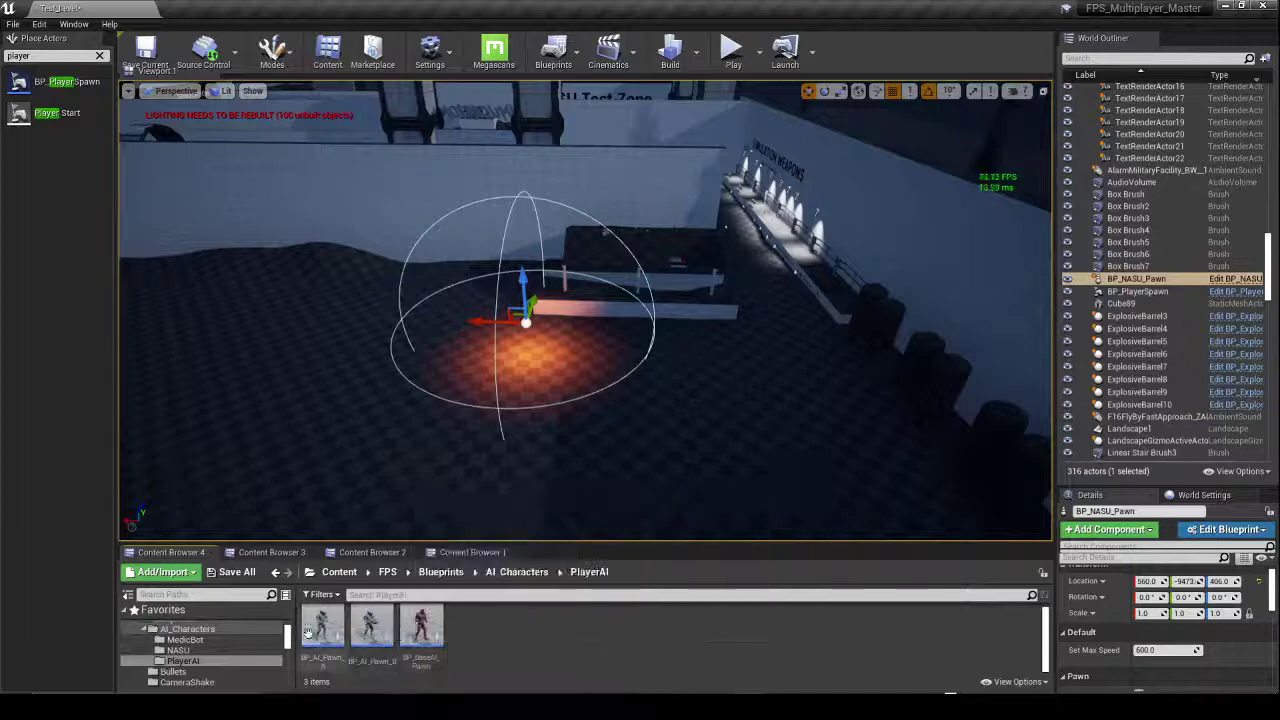
drag(325, 632, 656, 349)
drag(744, 297, 747, 291)
alt+drag(708, 367, 480, 378)
key(f)
alt+drag(708, 367, 591, 421)
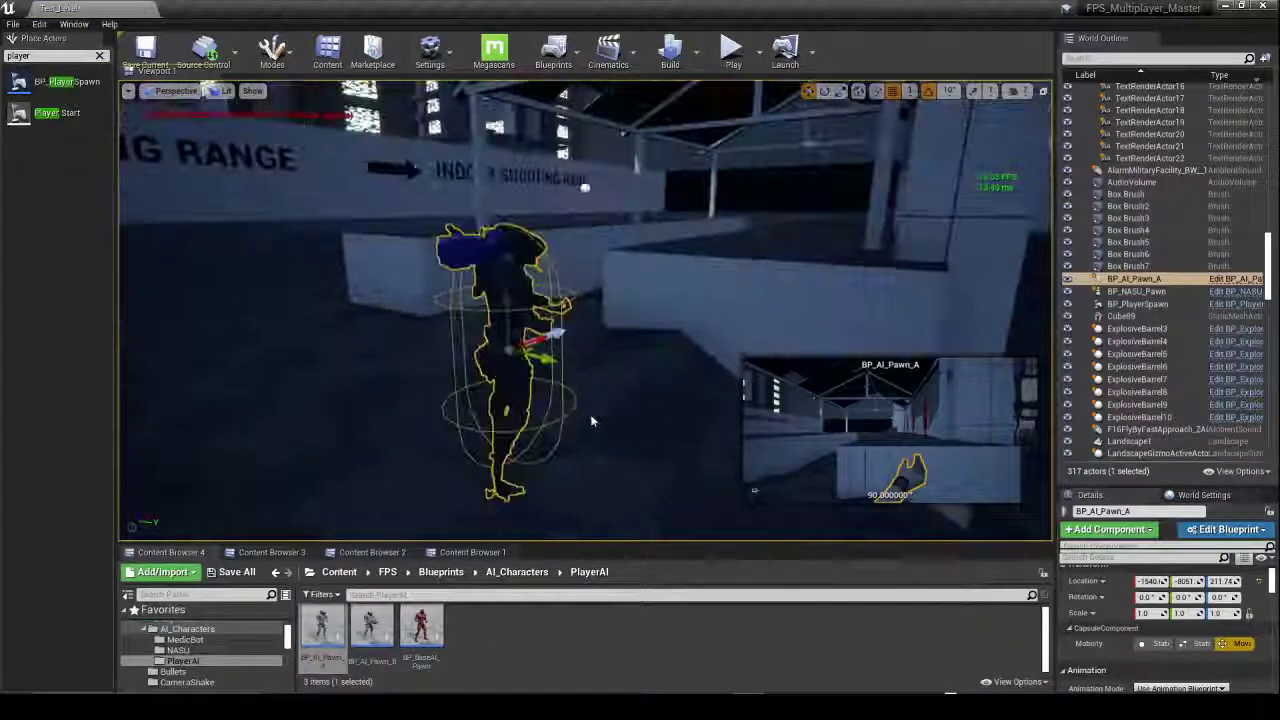
mouse_move(509, 321)
mouse_down()
mouse_move(509, 302)
mouse_move(509, 333)
mouse_up()
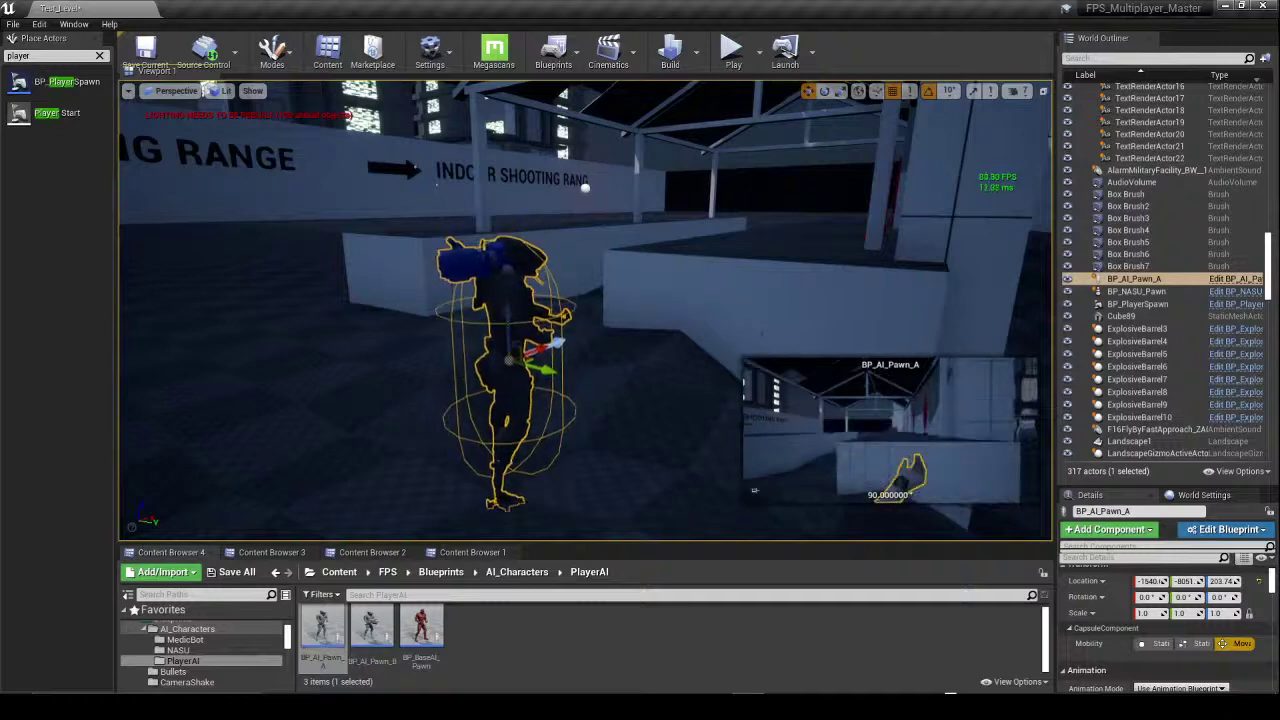
Step: Start a new play session with the pawns placed, choose the Machinegun as primary weapon, and spawn in as Assault
scroll(509, 333, down, 8)
click(733, 50)
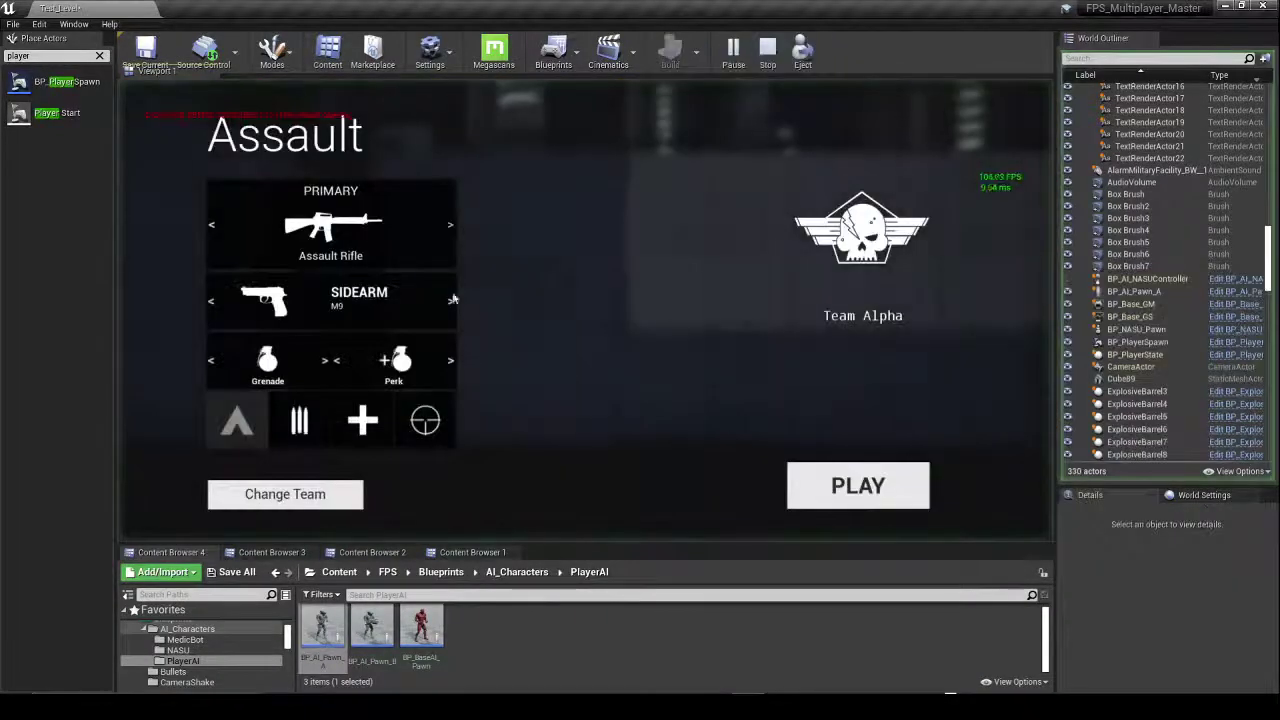
click(452, 228)
click(845, 495)
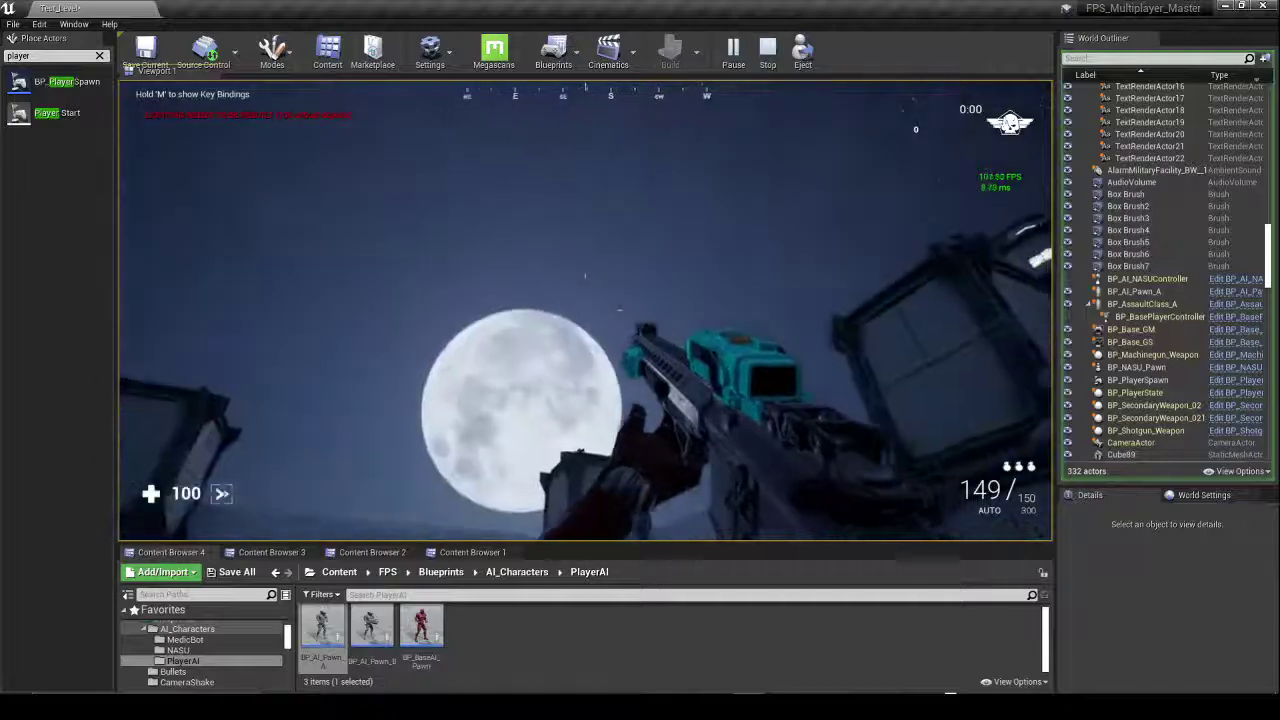
Step: Run through the level past the Simulation Portal and testing areas to check the route to the Simulation Weapons wall
key(shift+w)
key(w)
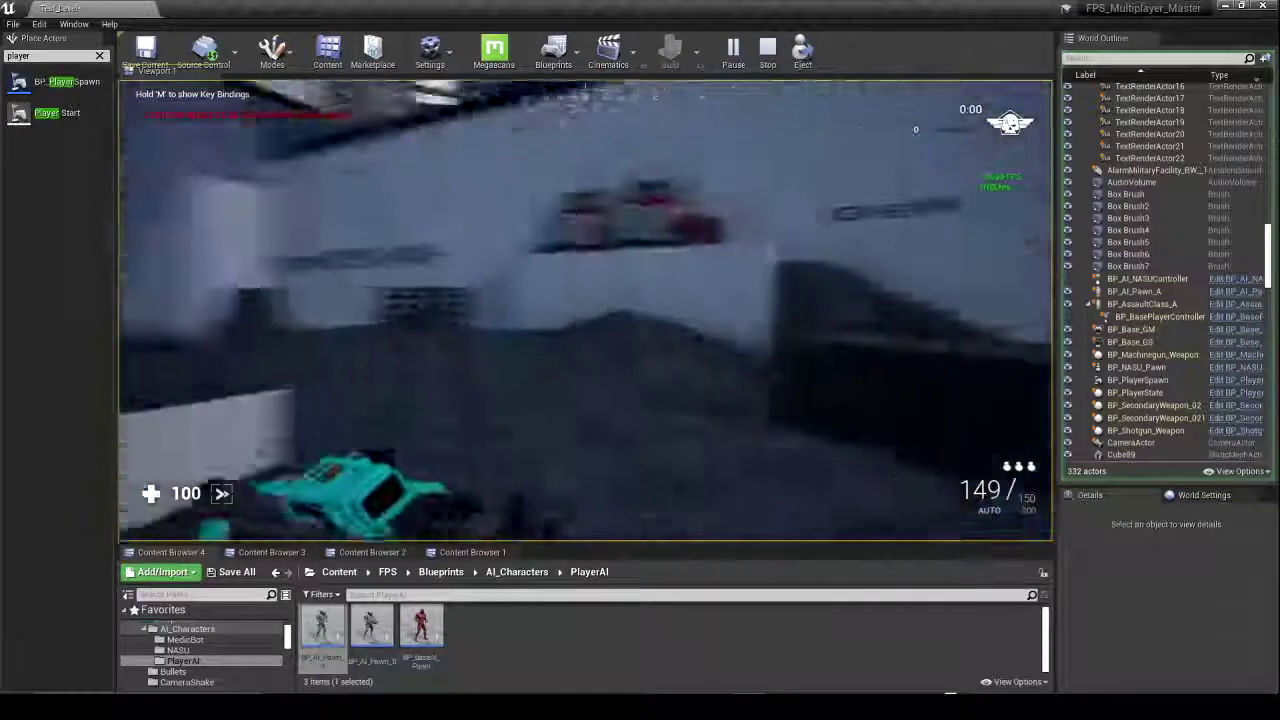
key(w)
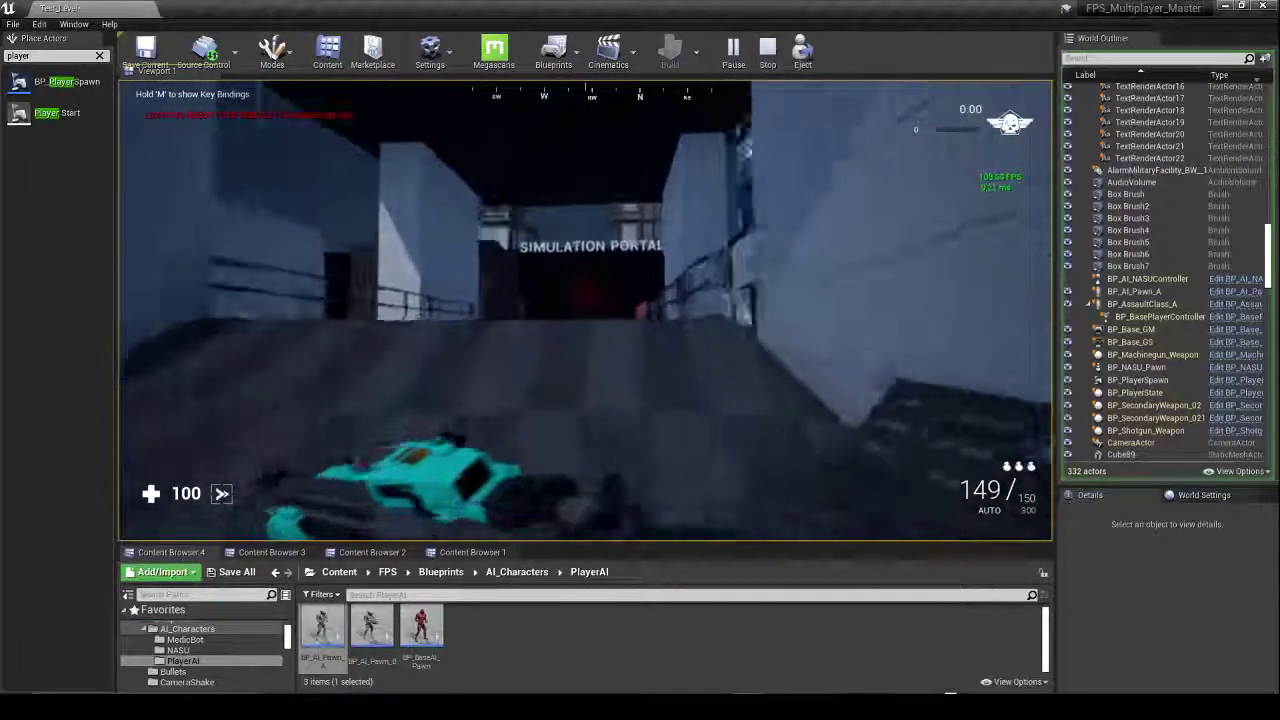
key(w)
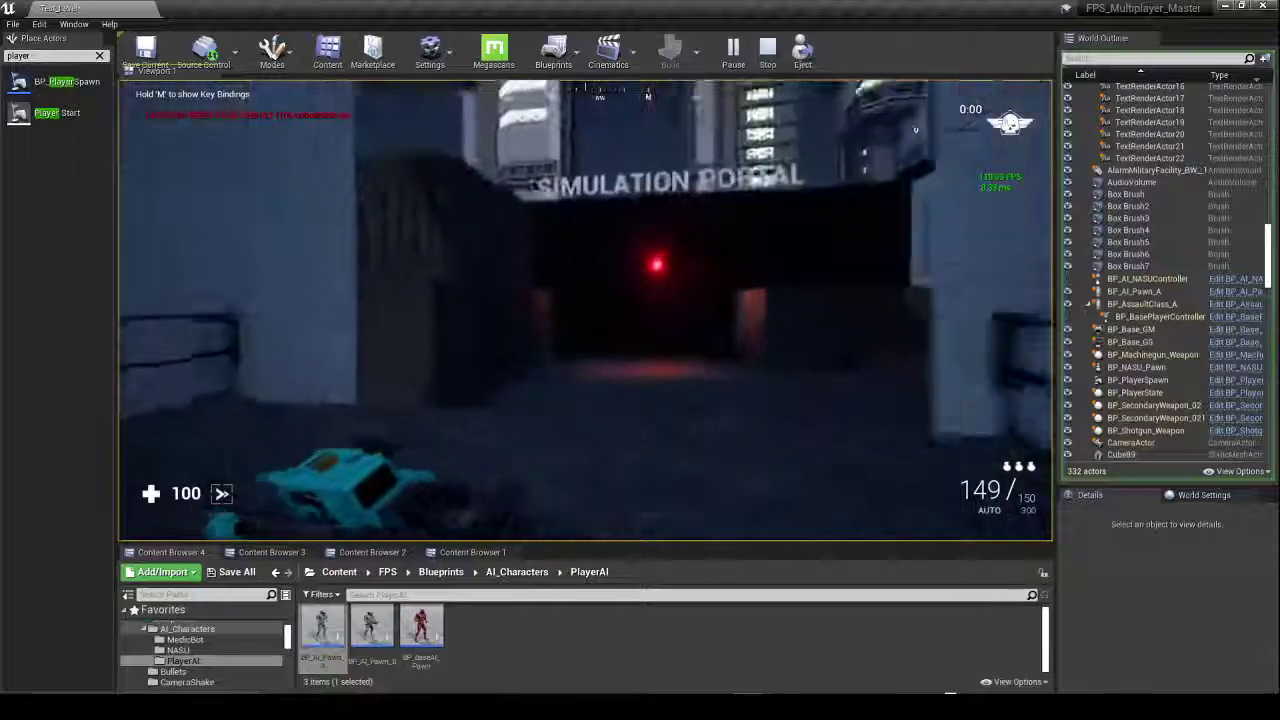
key(shift+w)
key(w)
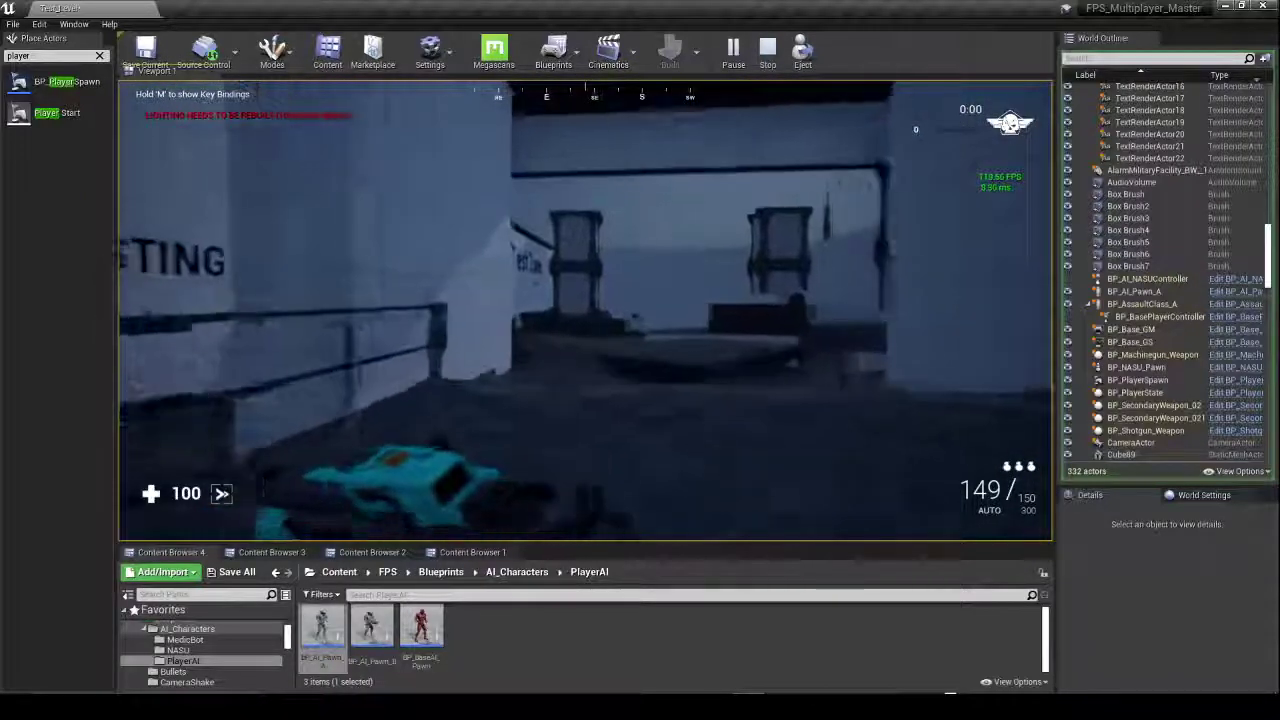
key(w)
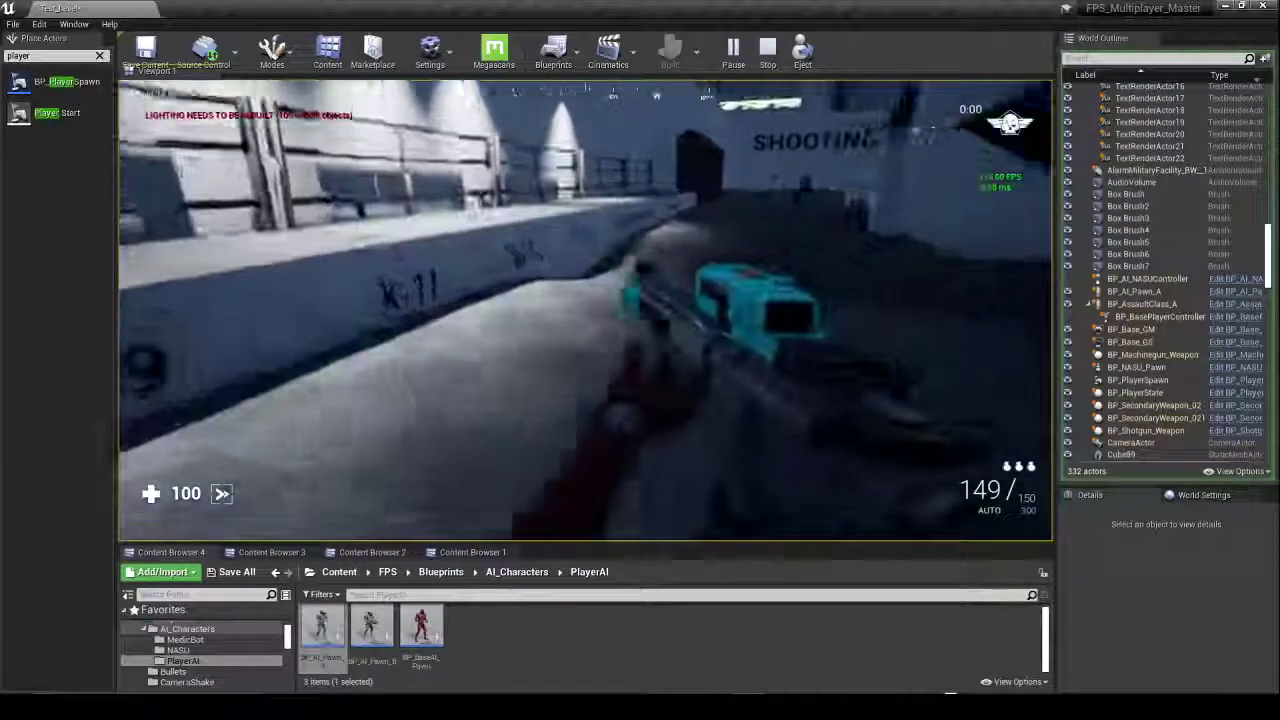
key(w)
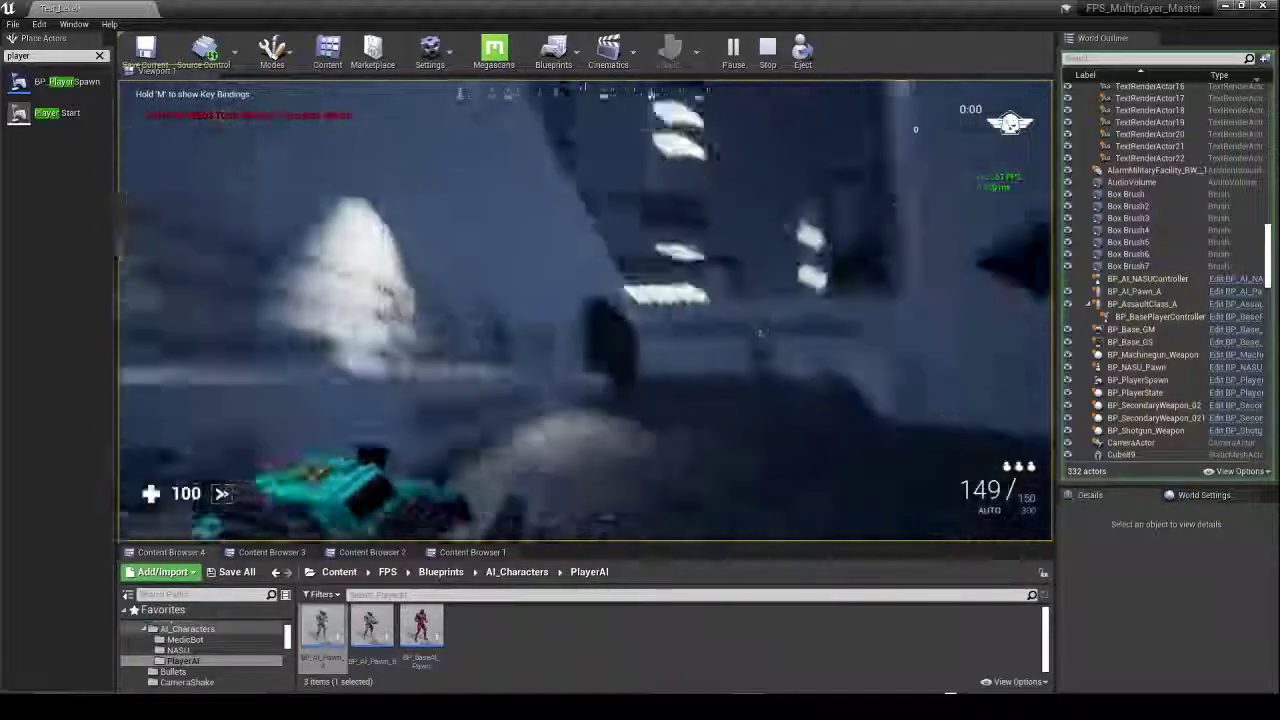
key(w)
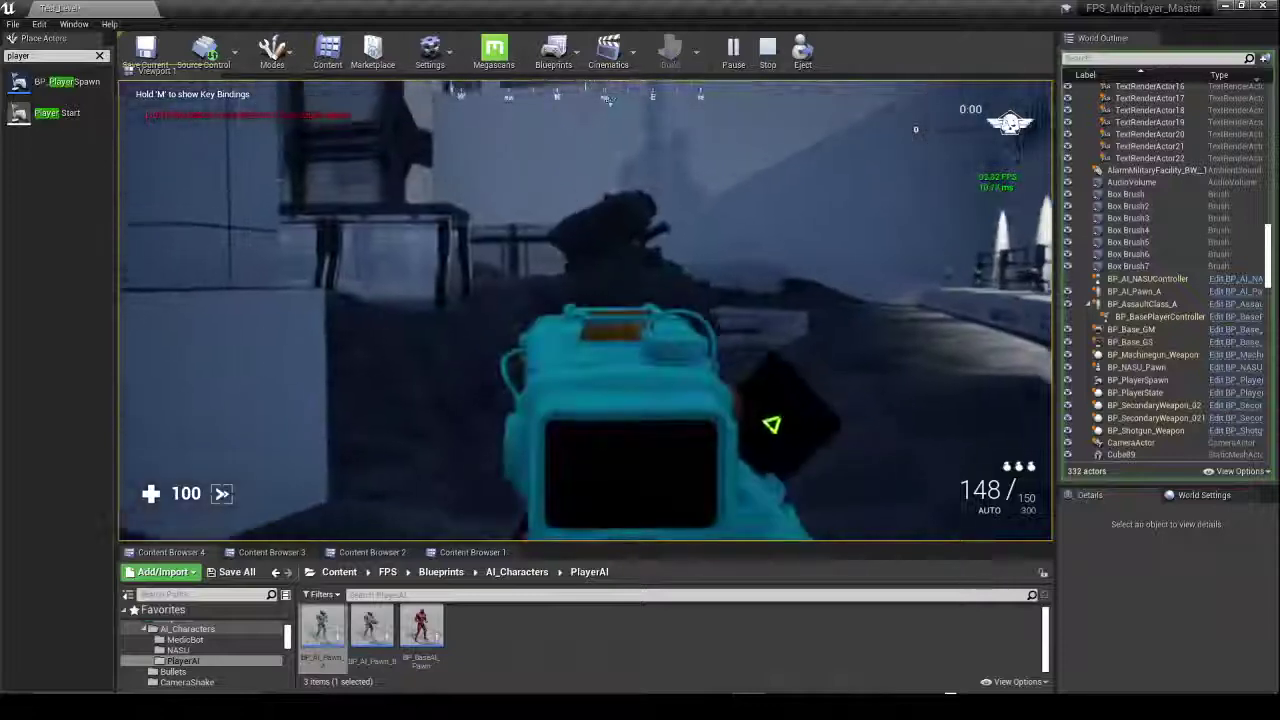
Step: Shoot at the AI pawn near the Simulation Weapons wall with the machinegun and the sidearm, then reload
click(585, 310)
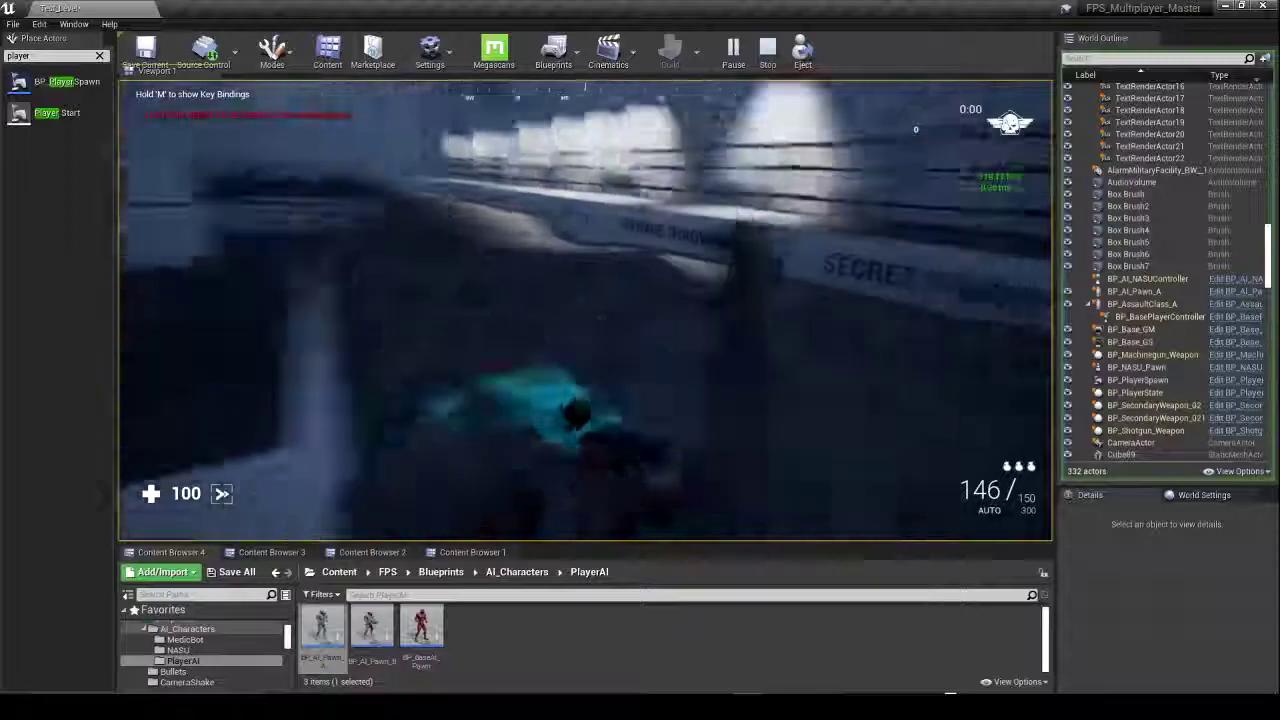
click(585, 310)
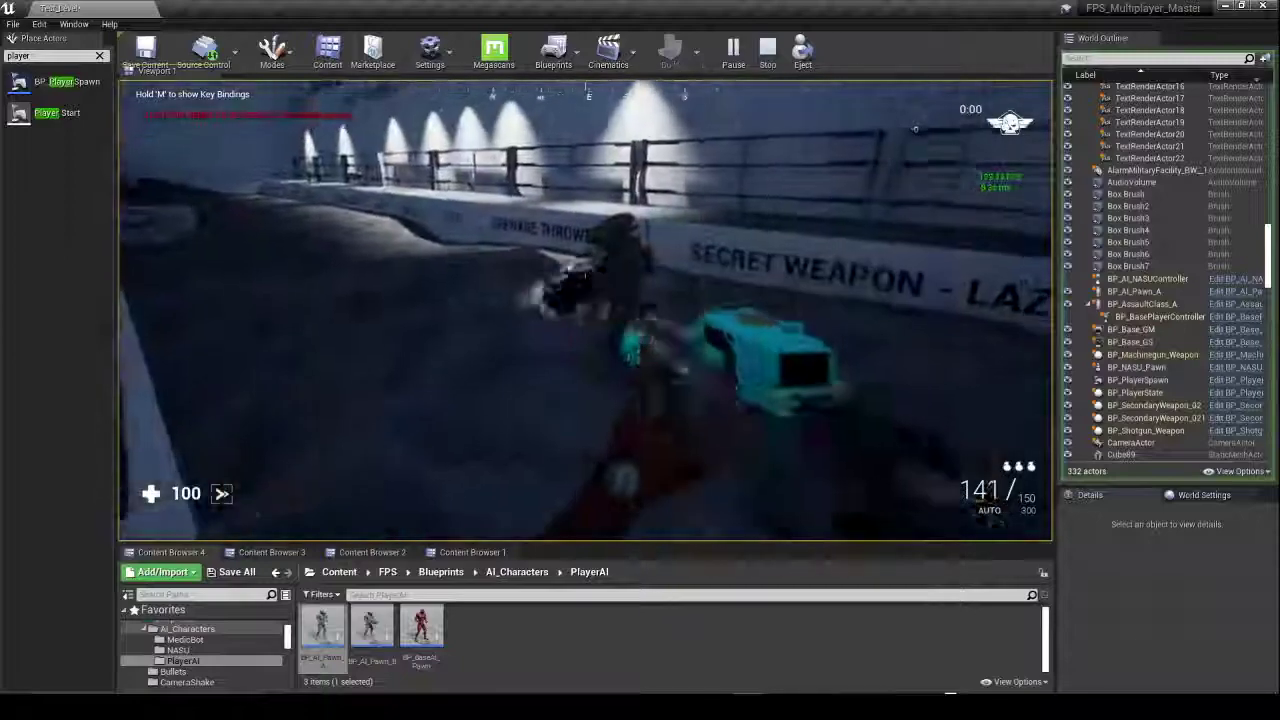
click(585, 310)
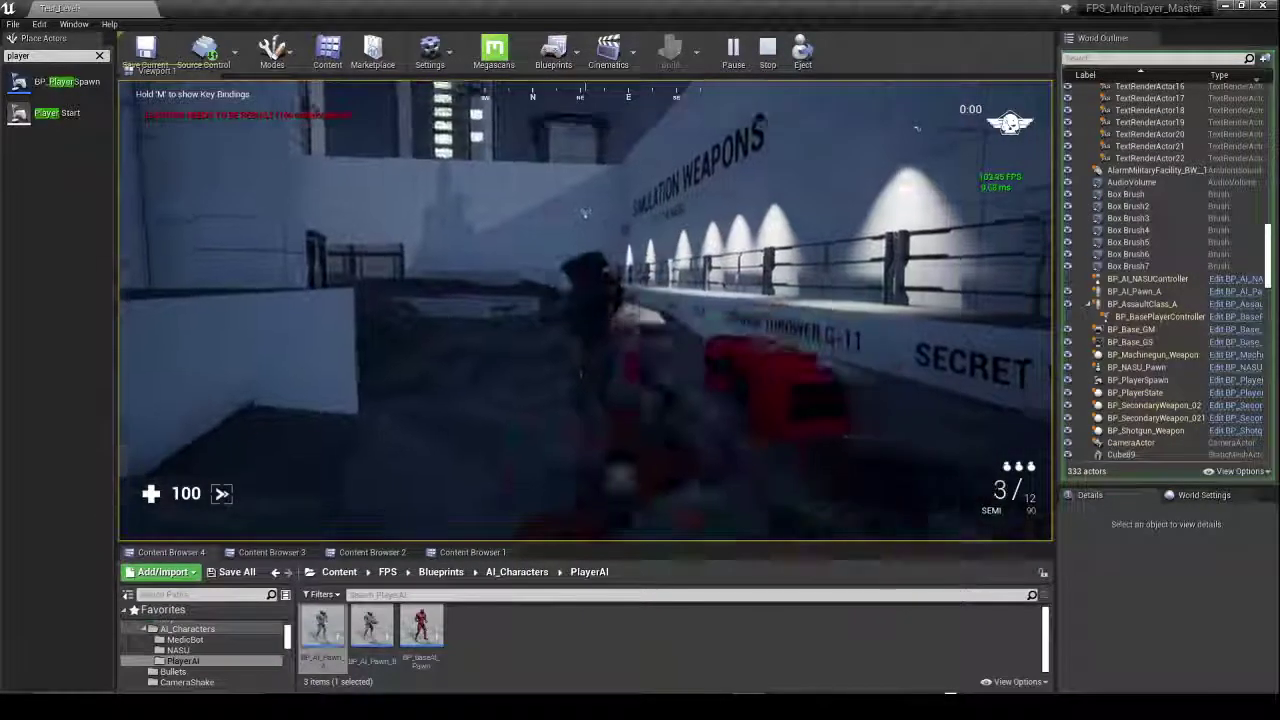
click(585, 311)
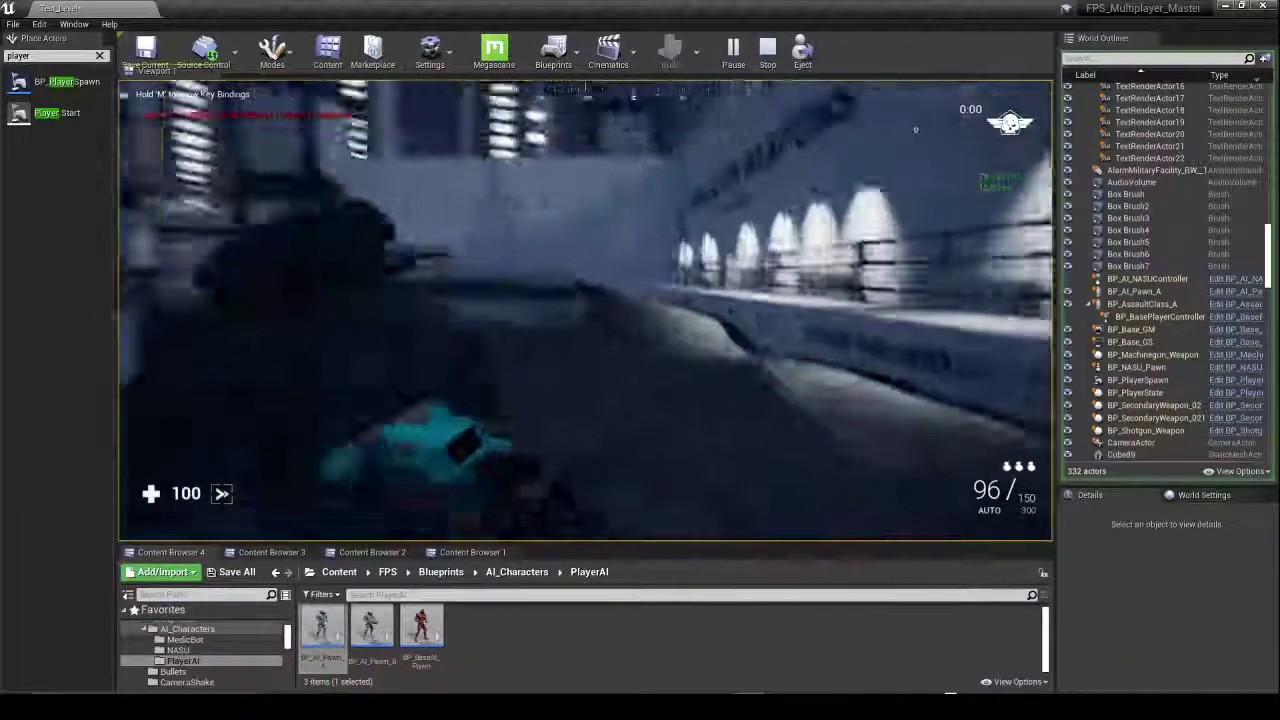
key(2)
click(585, 311)
click(585, 311)
key(r)
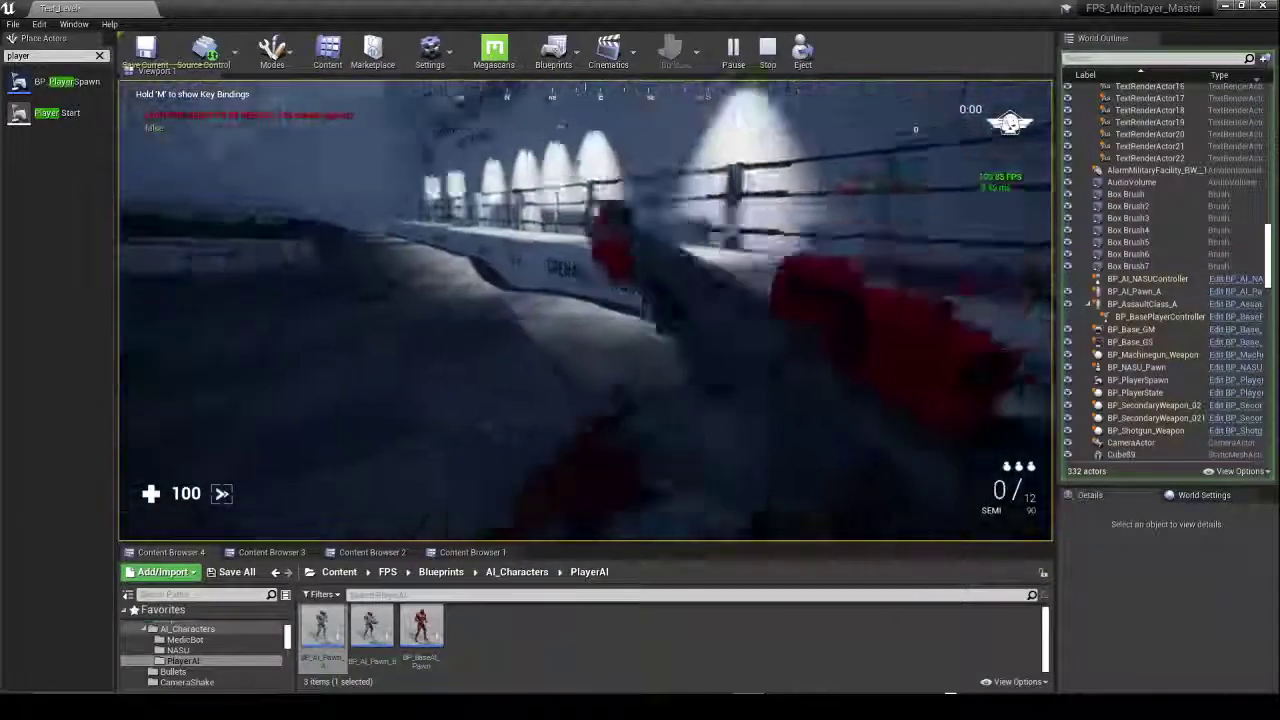
Step: Switch back to the machinegun, fire it toward the NAESU Testing area, and end the play session
key(1)
key(w)
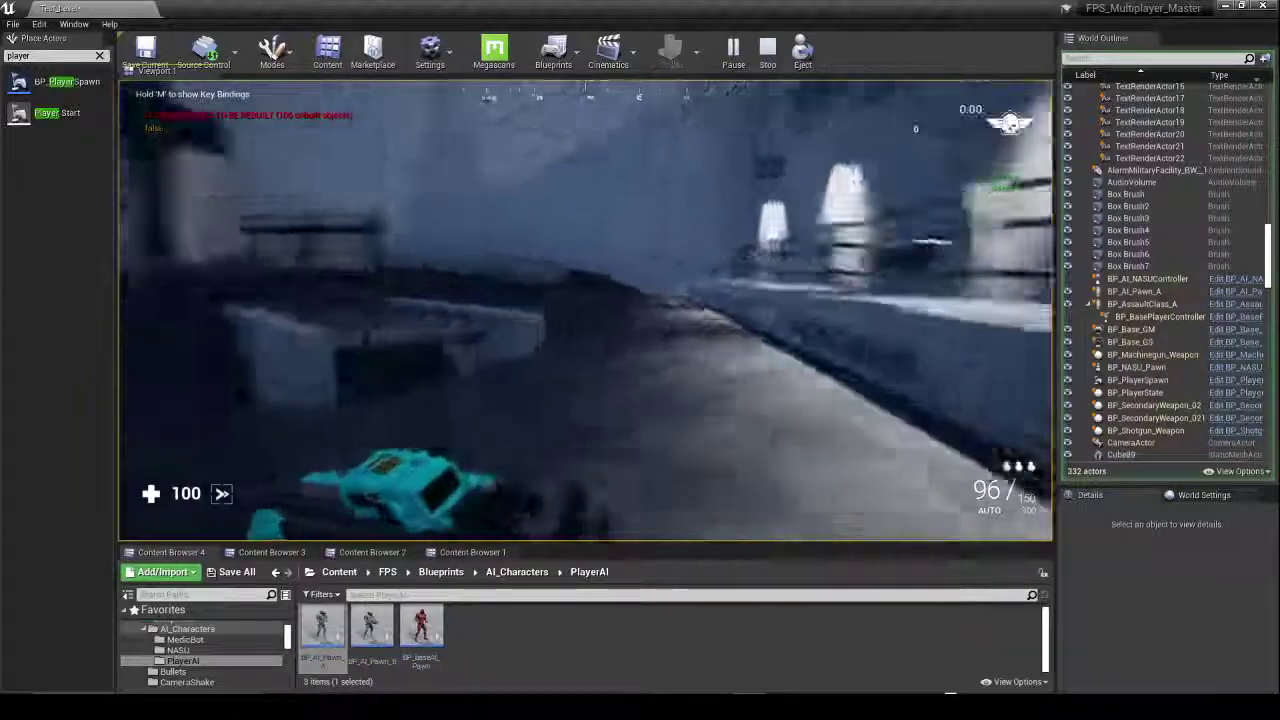
key(shift+w)
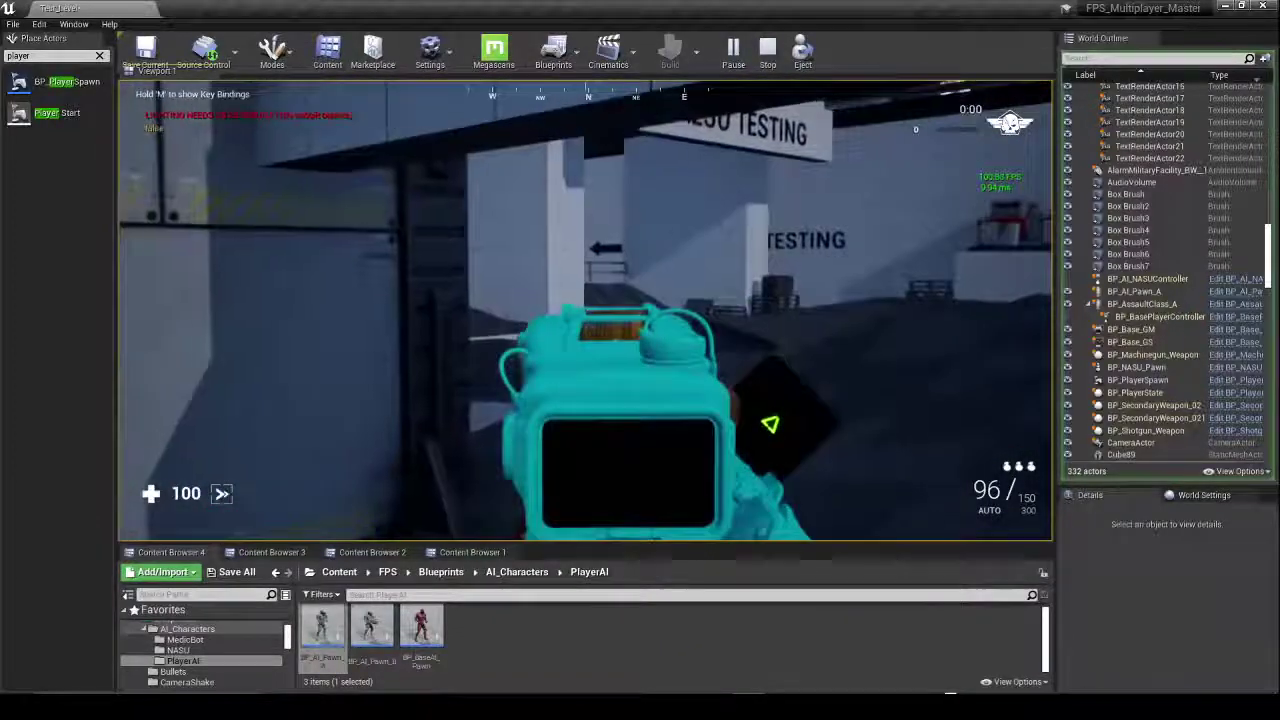
click(585, 310)
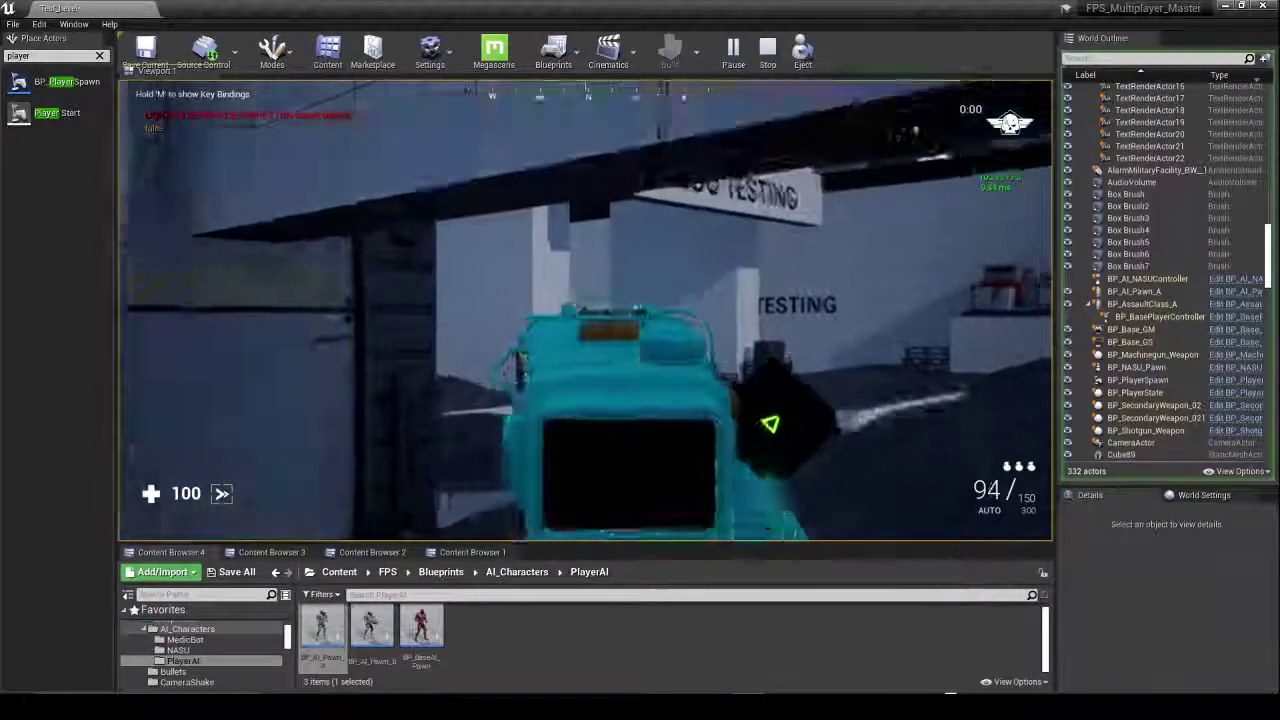
key(Escape)
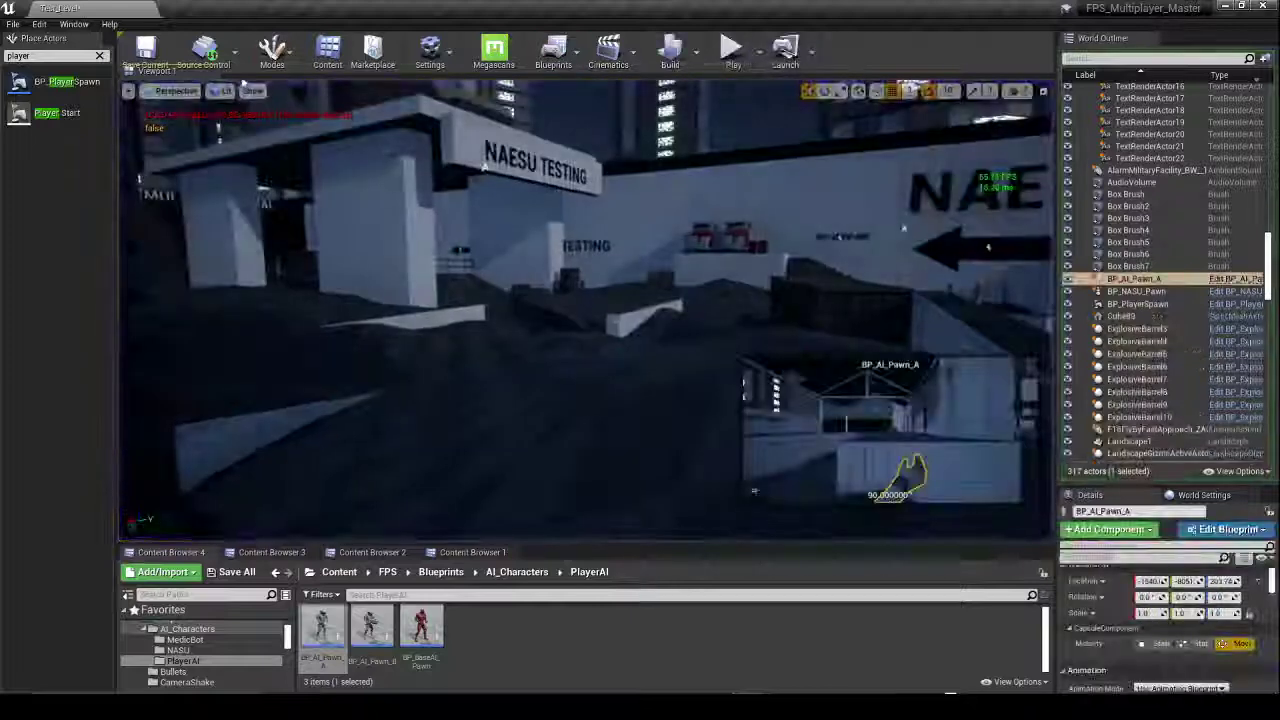
Step: Start a new play session as Assault with the Sniper Rifle as primary weapon and run to the shooting range
click(736, 55)
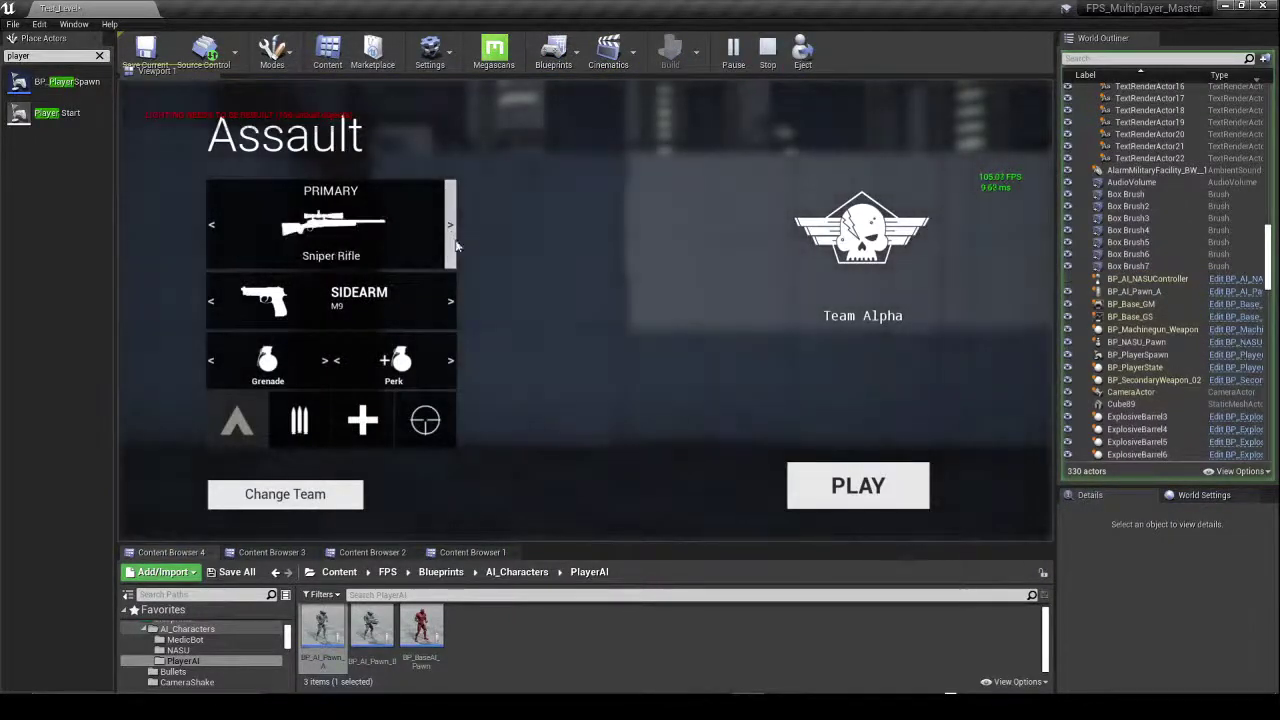
click(800, 480)
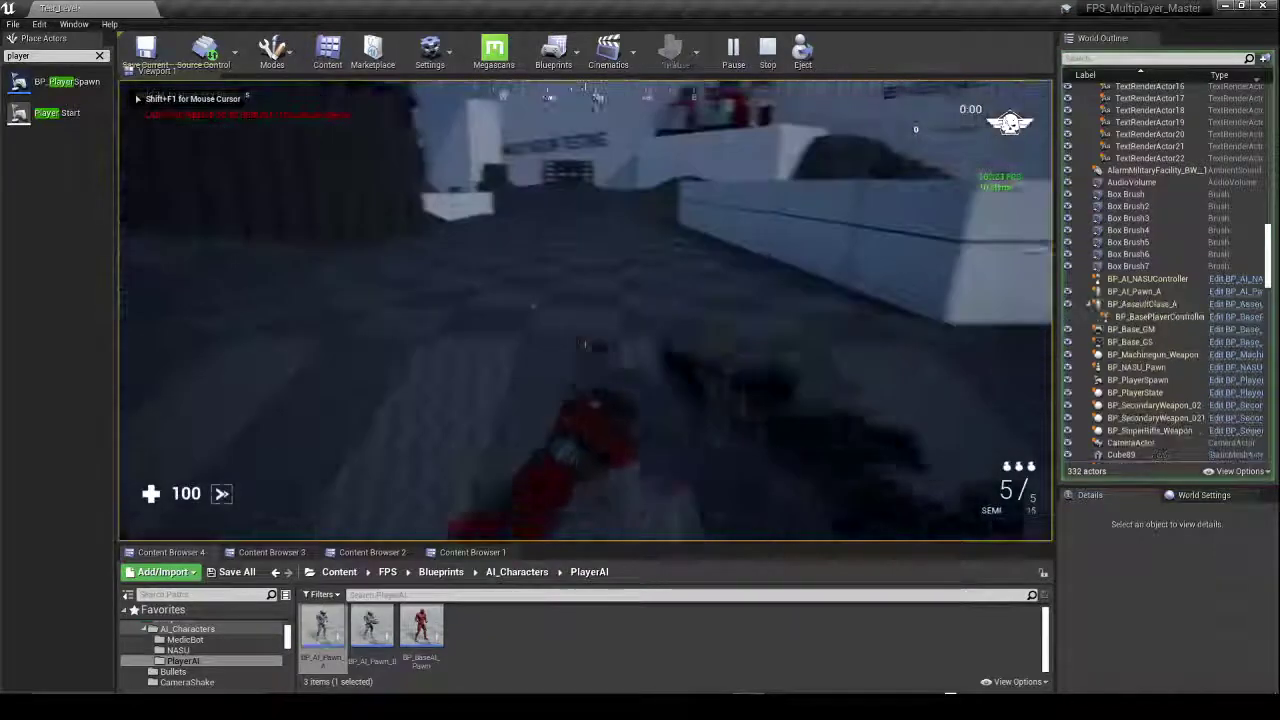
key(w)
key(2)
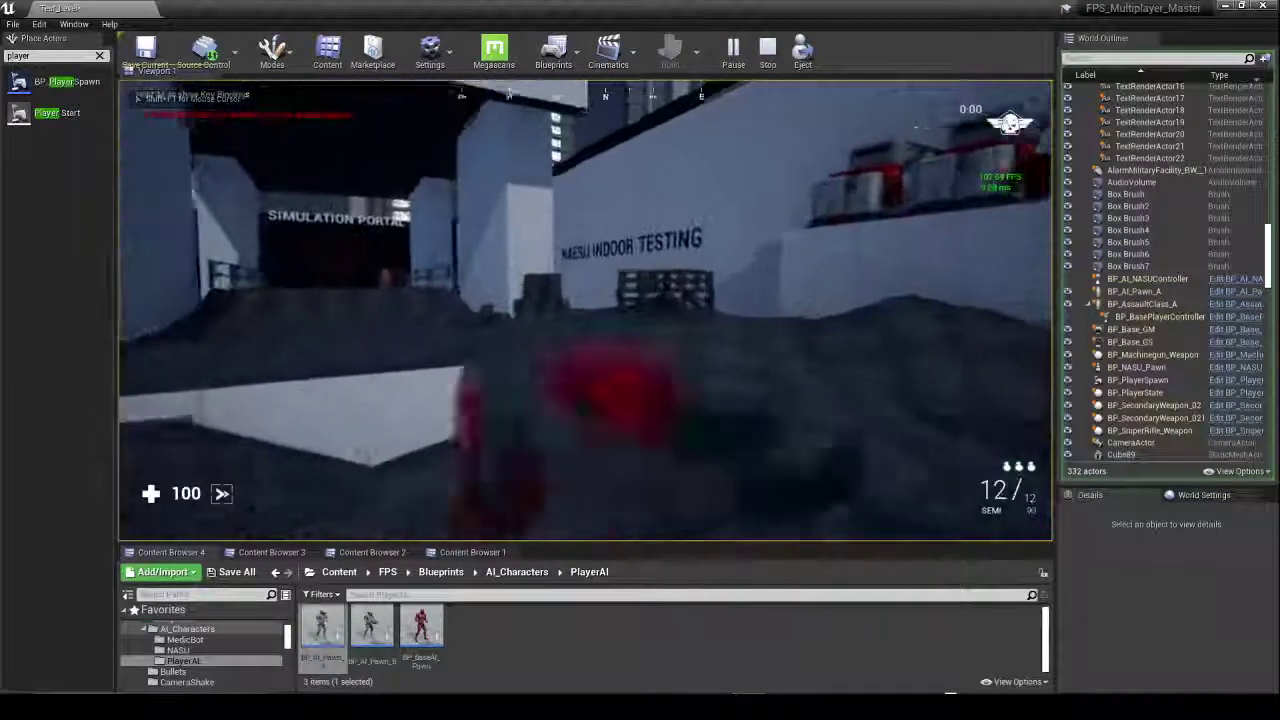
key(w)
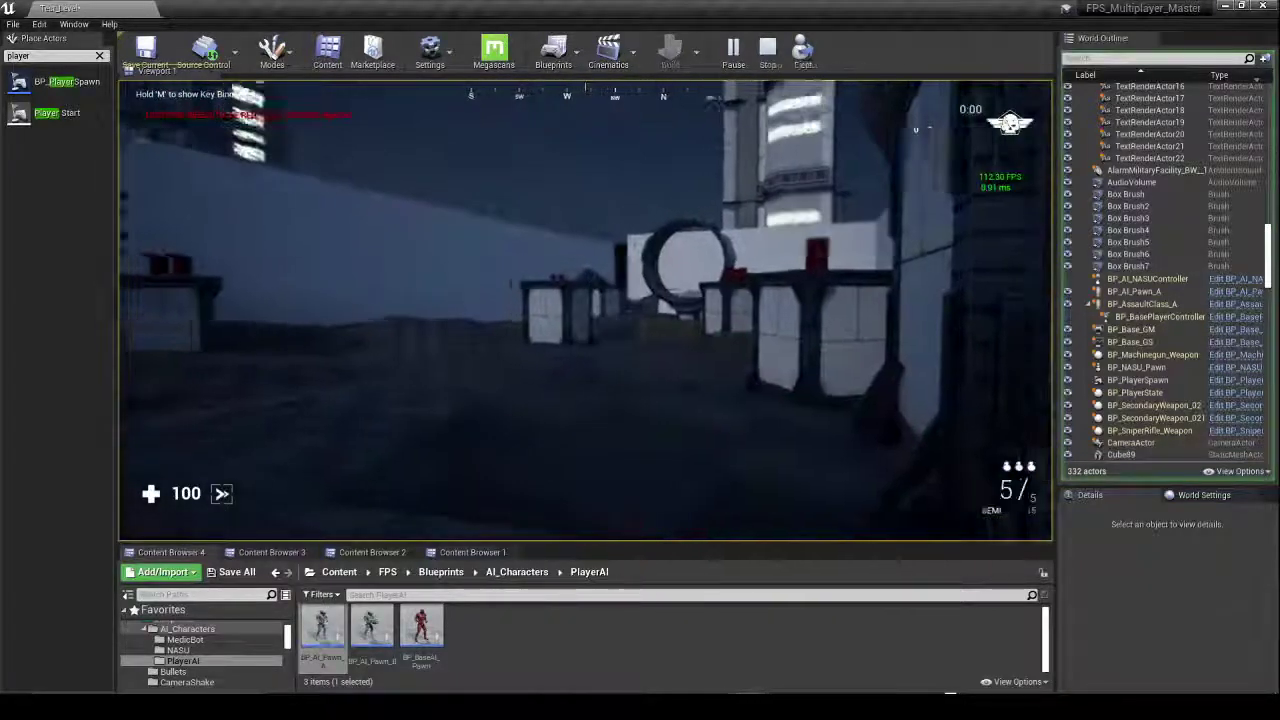
Step: Examine the range wall and the ground in front of it through the sniper scope
right_click(585, 310)
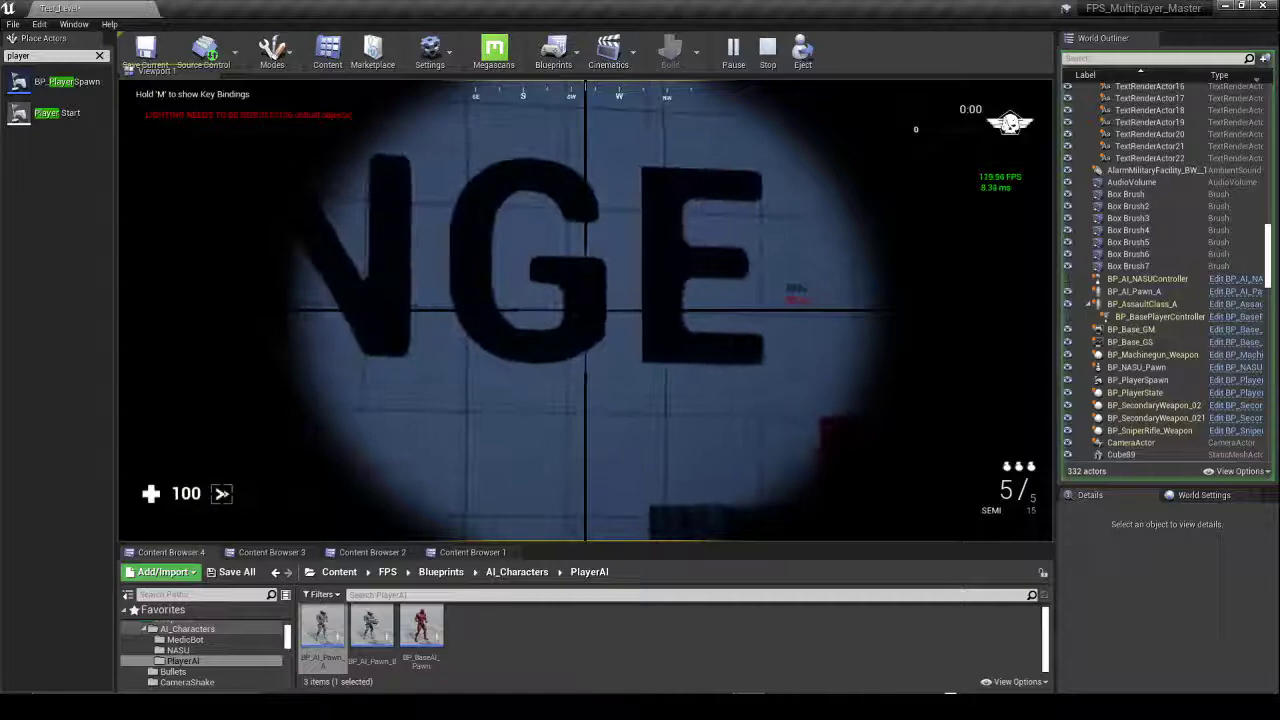
right_click(585, 310)
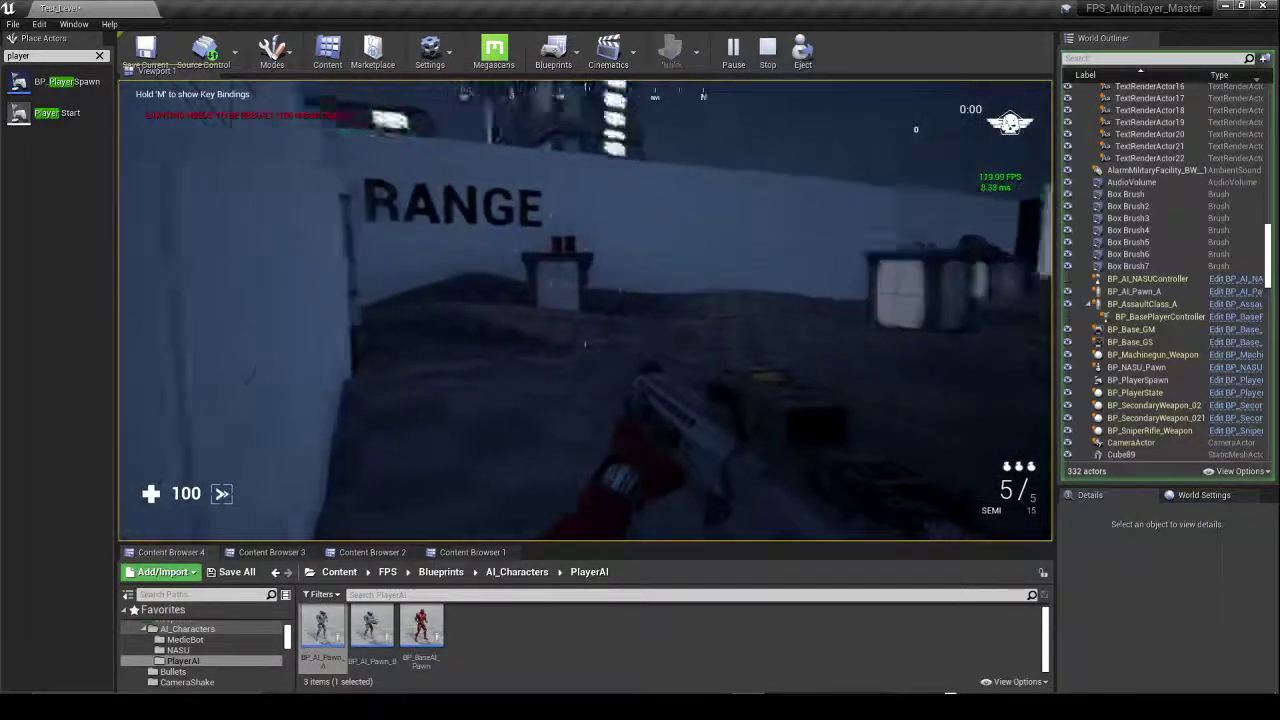
right_click(585, 310)
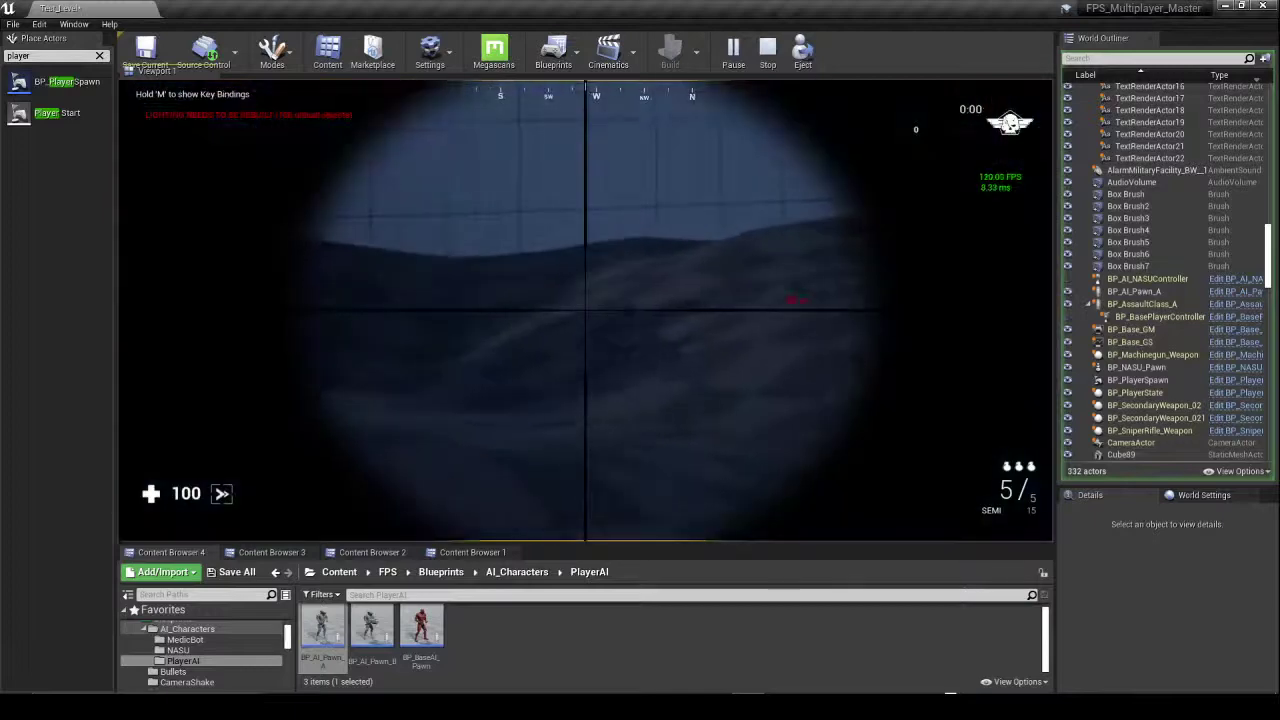
right_click(585, 310)
key(s)
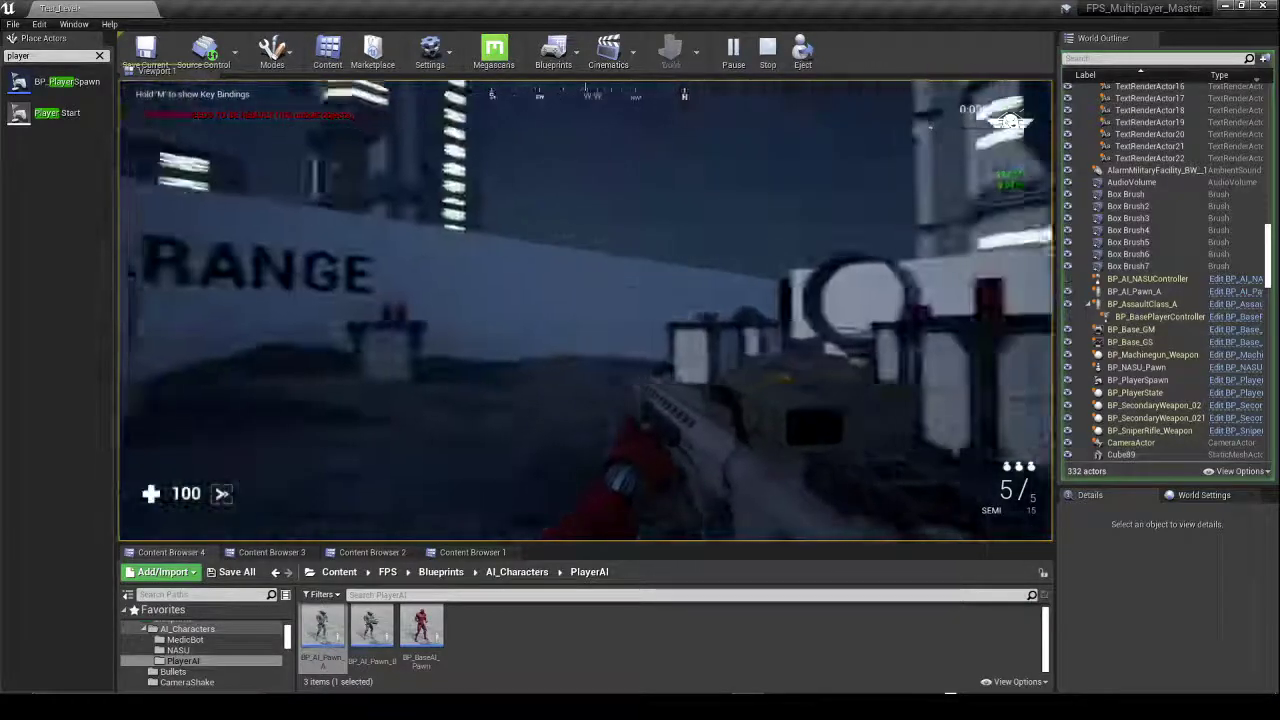
Step: Snipe the pairs of red explosive barrels on the distant range platforms through the scope
right_click(585, 310)
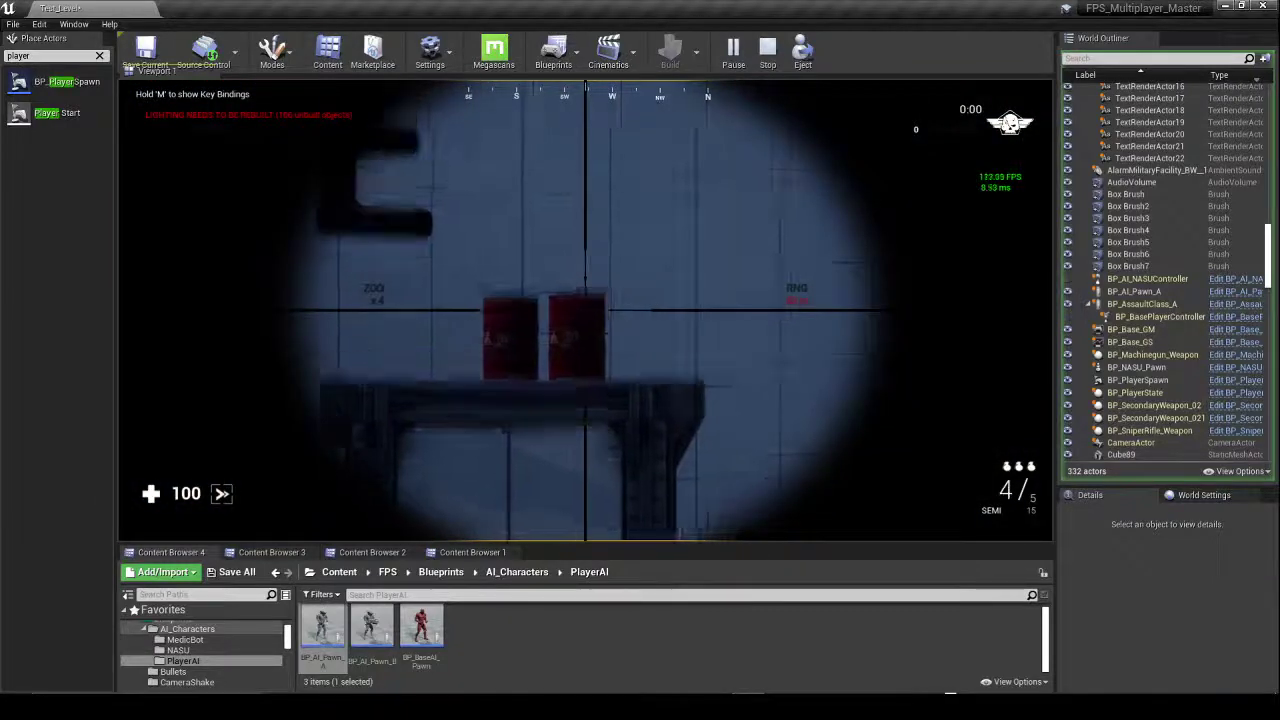
right_click(585, 310)
right_click(585, 310)
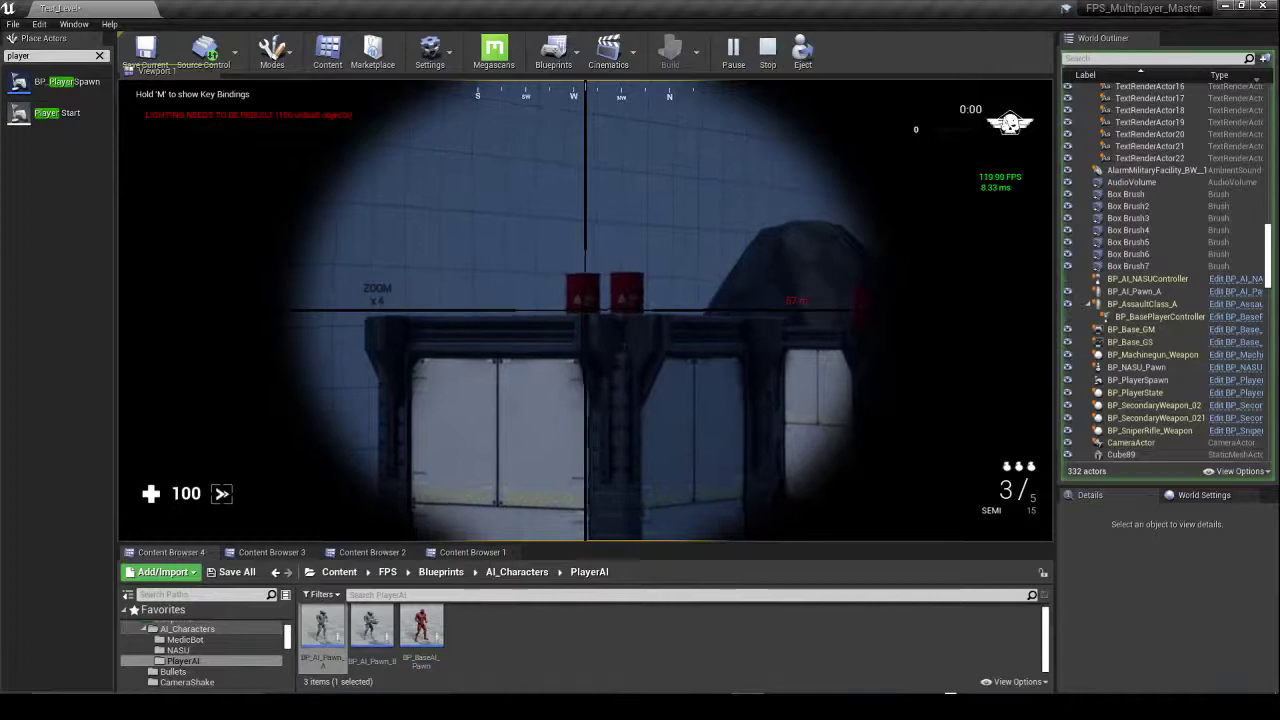
click(585, 310)
right_click(585, 310)
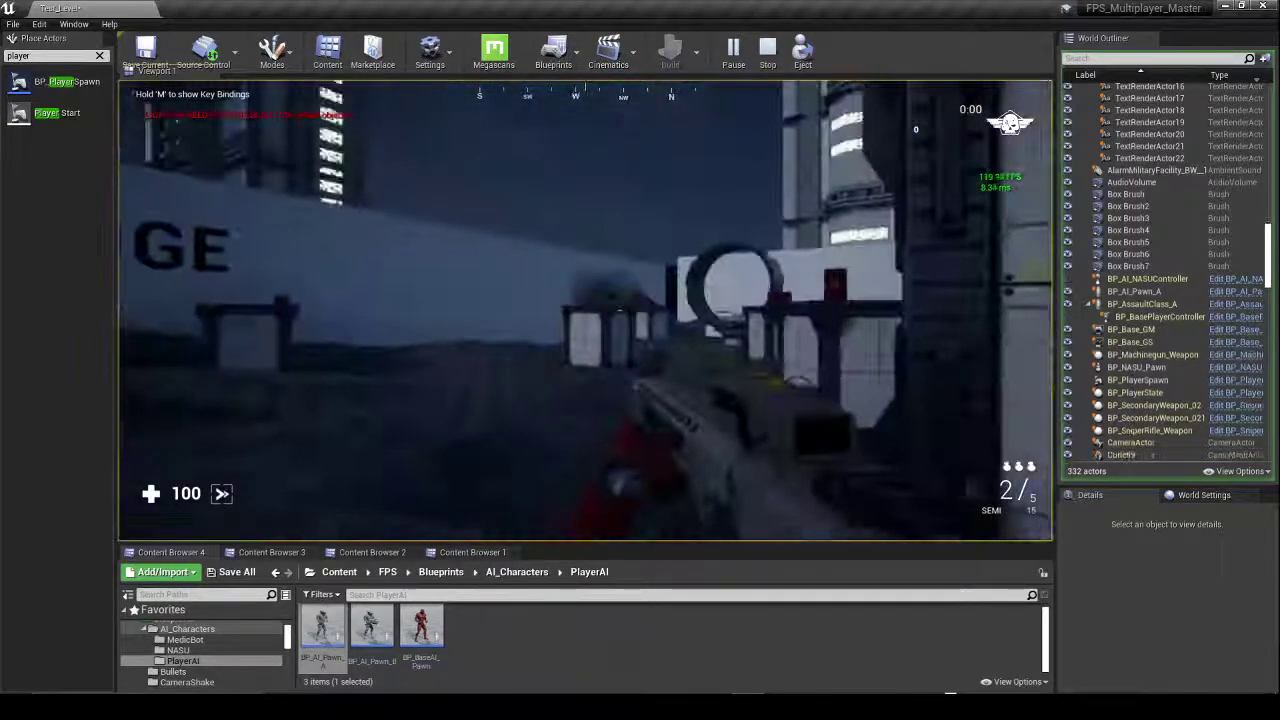
Step: Snipe the nearer red barrels beside the ring structure, reload the rifle, and scope in on the farther targets
right_click(585, 310)
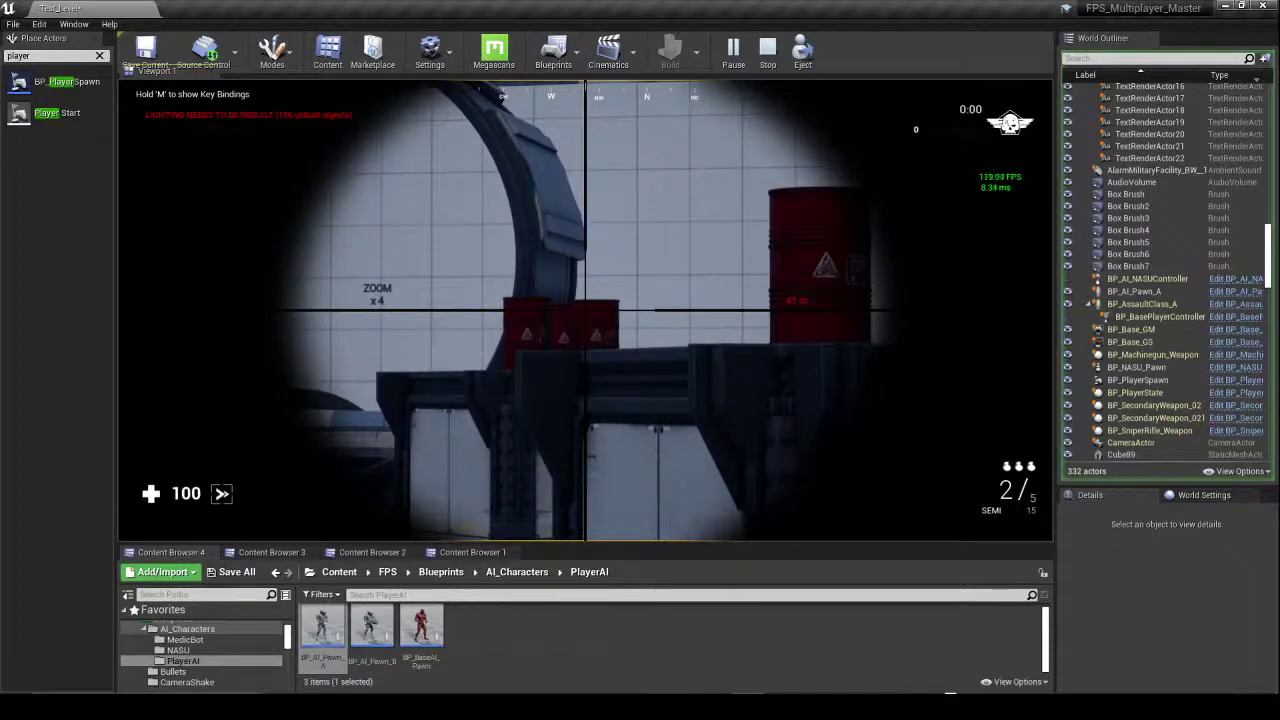
right_click(585, 310)
right_click(585, 310)
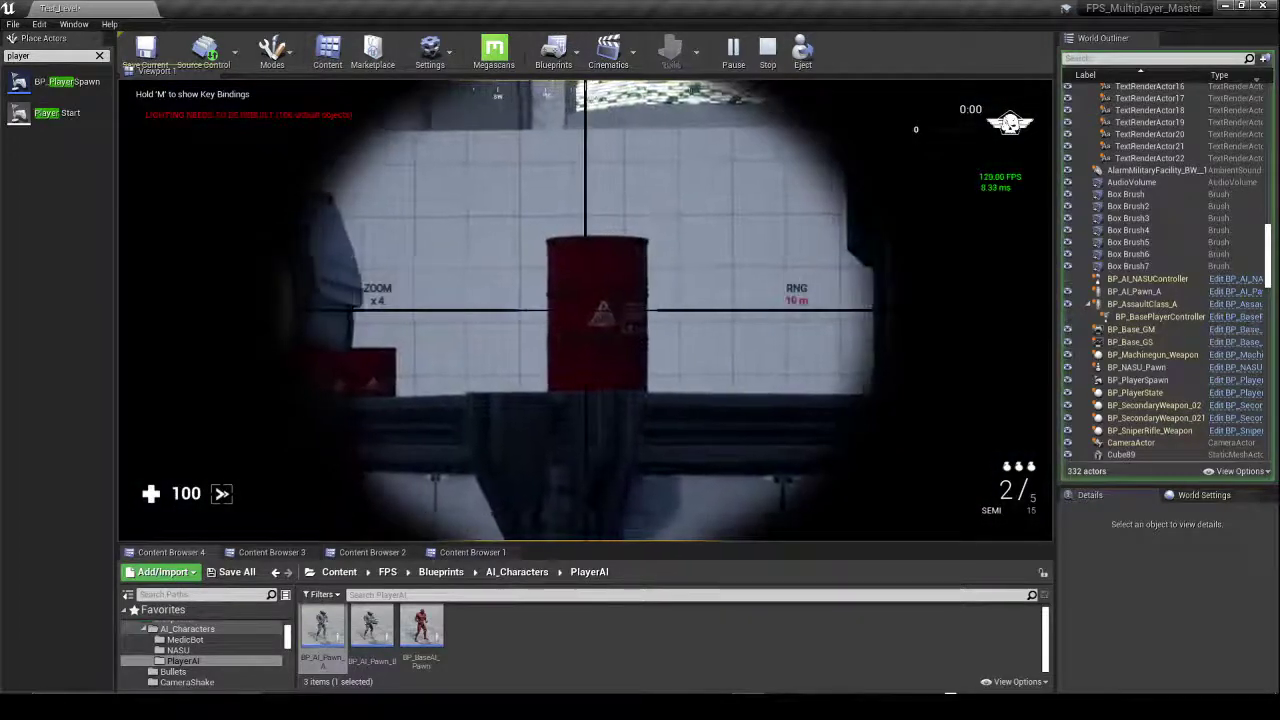
click(585, 310)
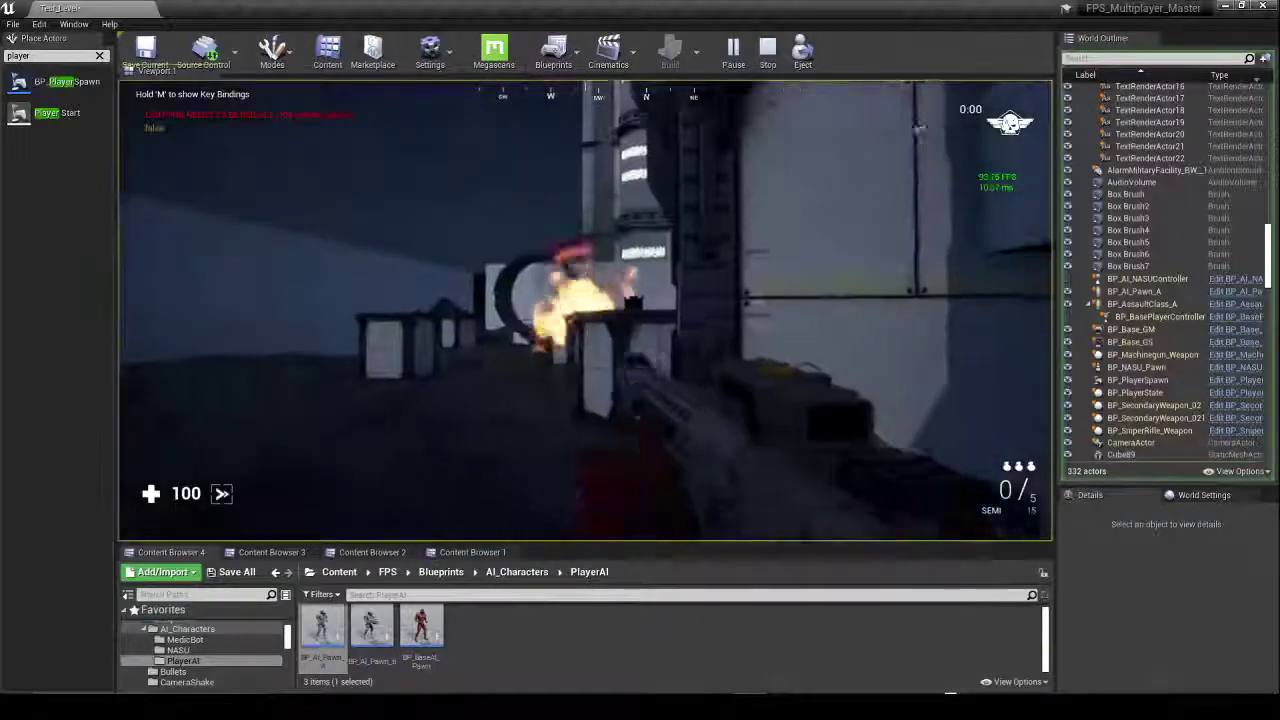
key(r)
right_click(585, 310)
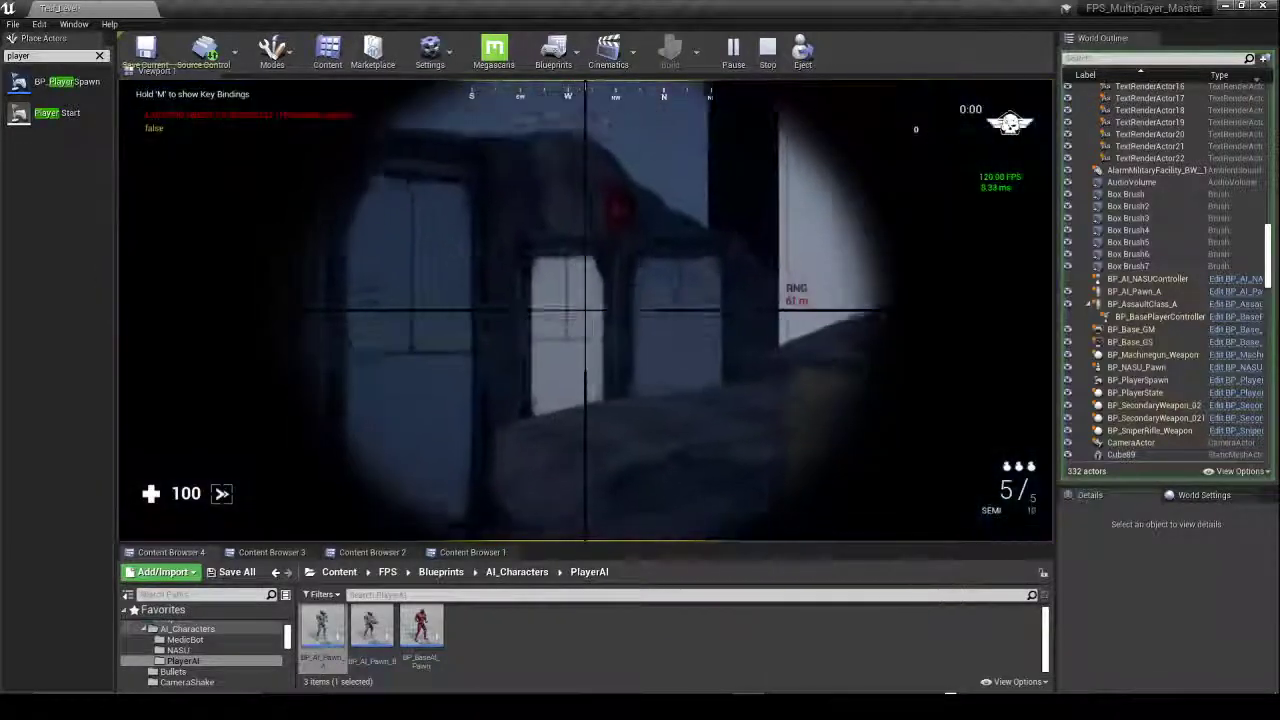
right_click(585, 310)
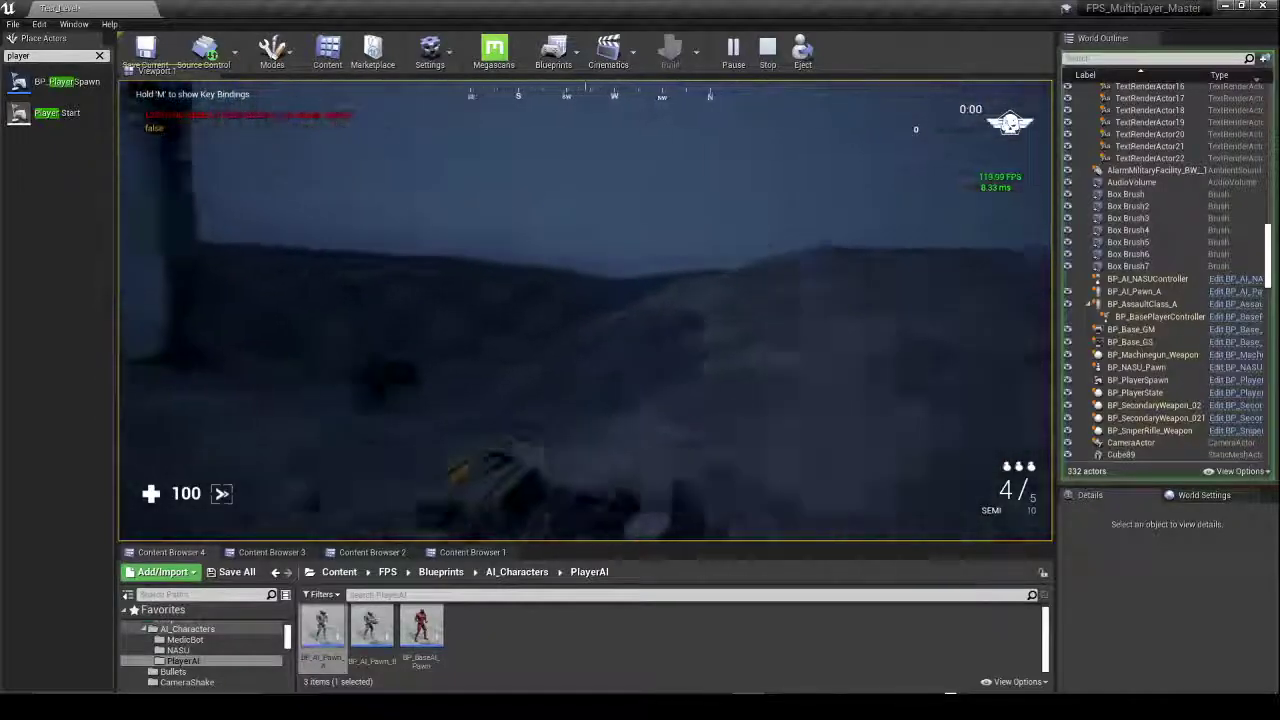
Step: Advance into the shooting range yard, switch to the sidearm, and fire repeatedly at the NASU pawn
key(w)
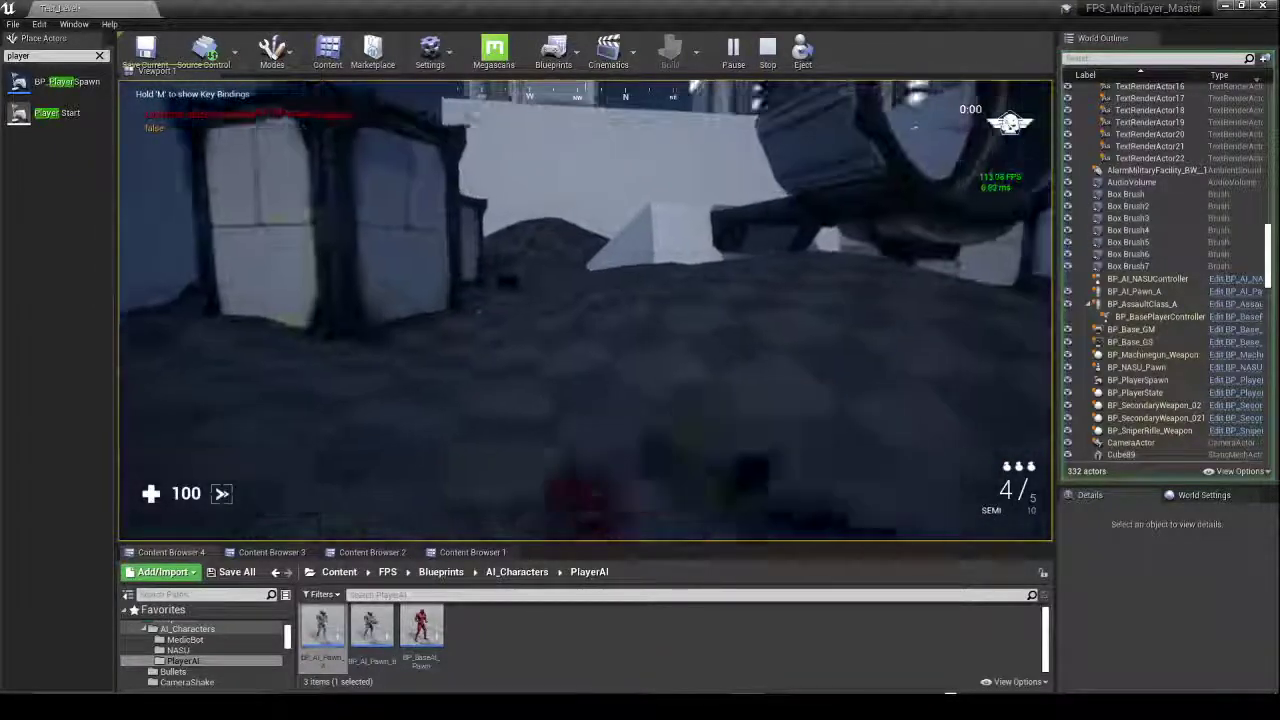
key(2)
click(585, 310)
click(585, 310)
click(585, 310)
click(585, 310)
click(585, 310)
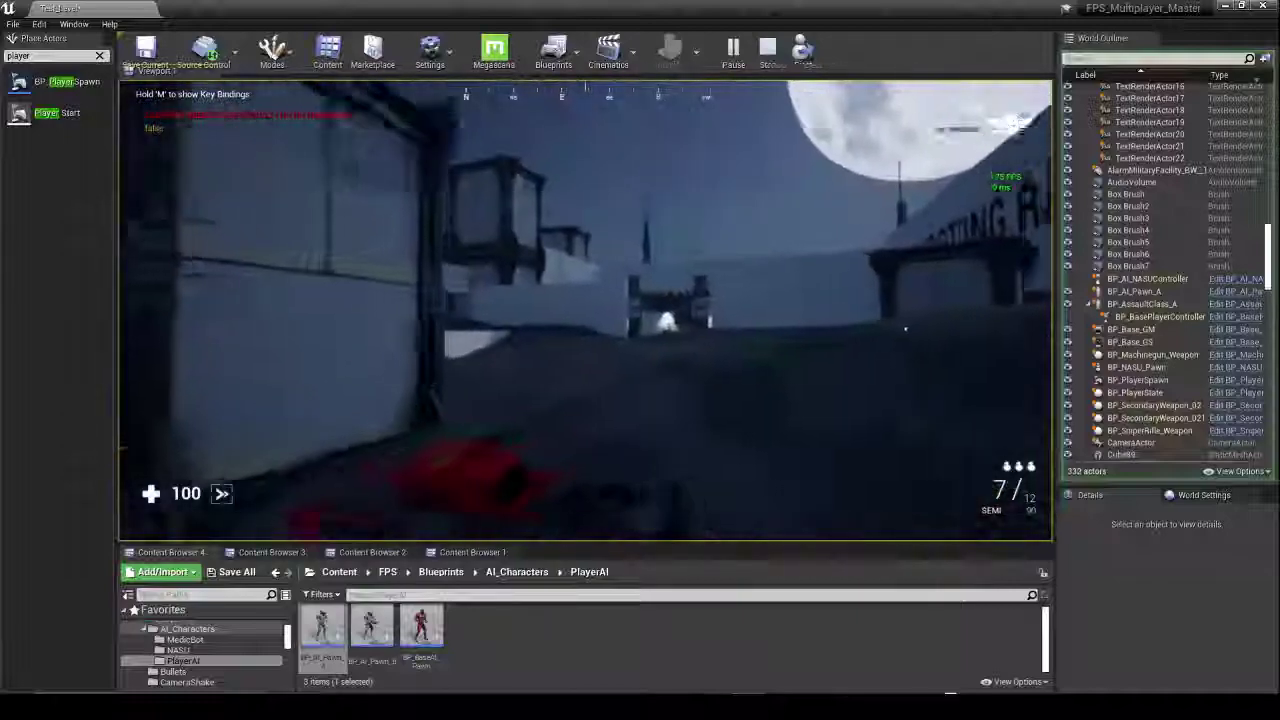
click(585, 310)
click(585, 310)
click(585, 310)
click(585, 310)
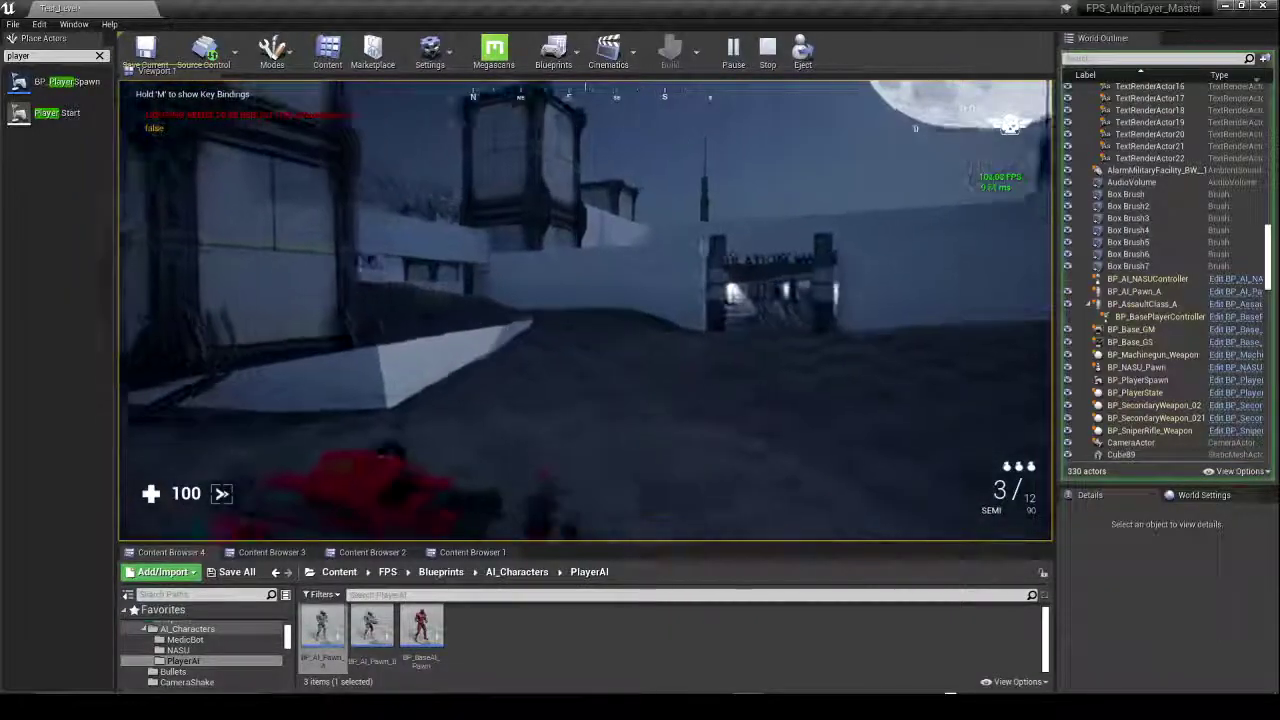
Step: Run past the NAESU Testing area to the walled yard, fire the sidearm there, and reload it
key(w)
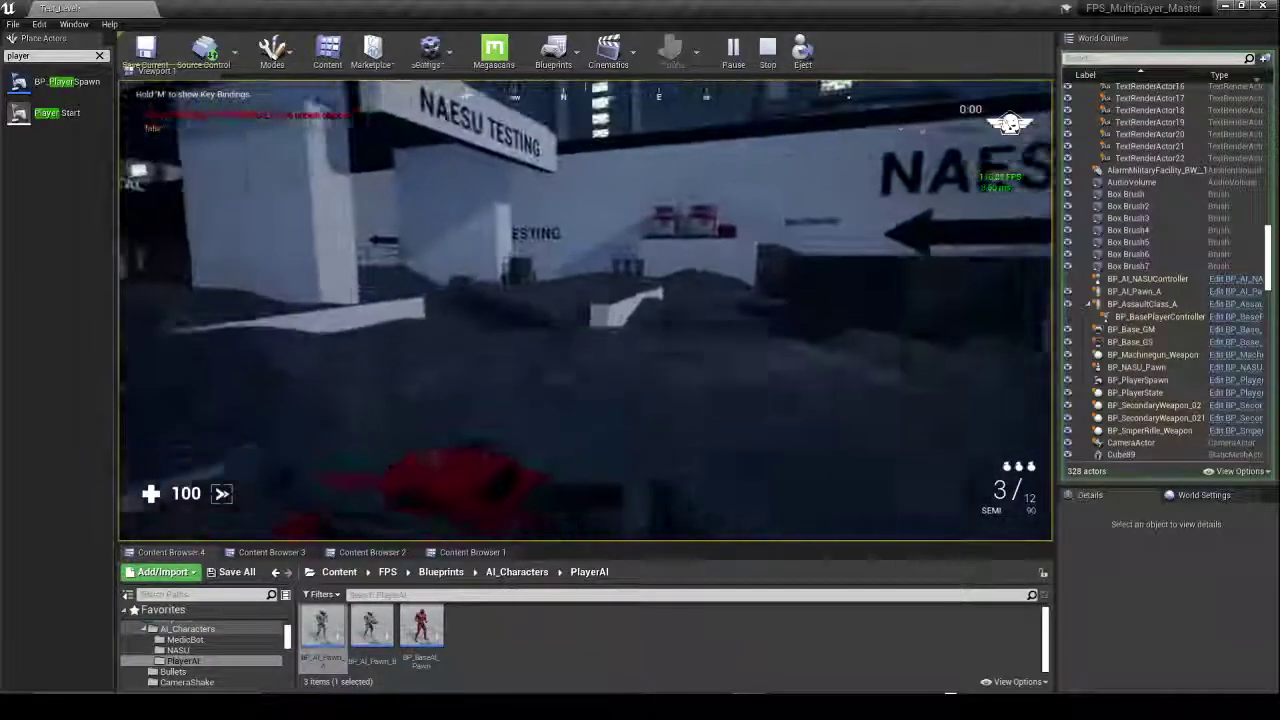
key(w)
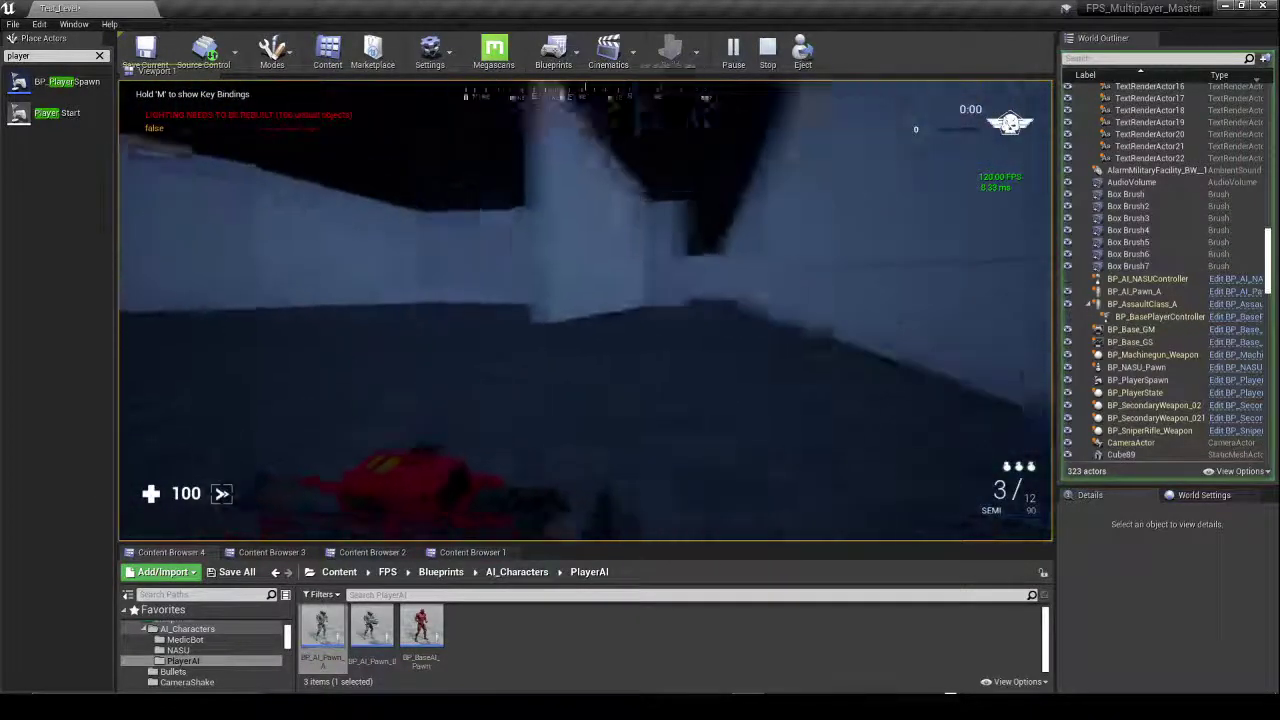
click(585, 310)
click(585, 310)
click(585, 310)
key(r)
Step: Switch to the sniper rifle and fire repeatedly in the walled yard, aiming through the scope
key(1)
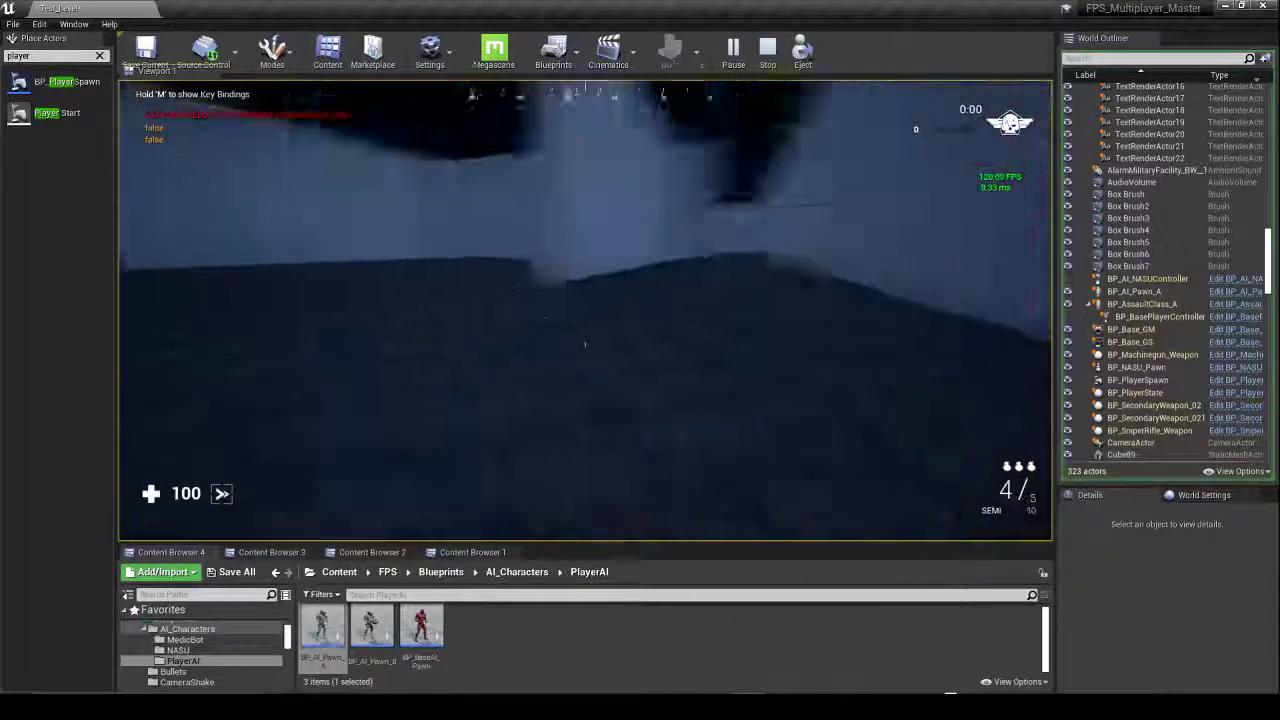
click(585, 310)
right_click(585, 310)
click(585, 310)
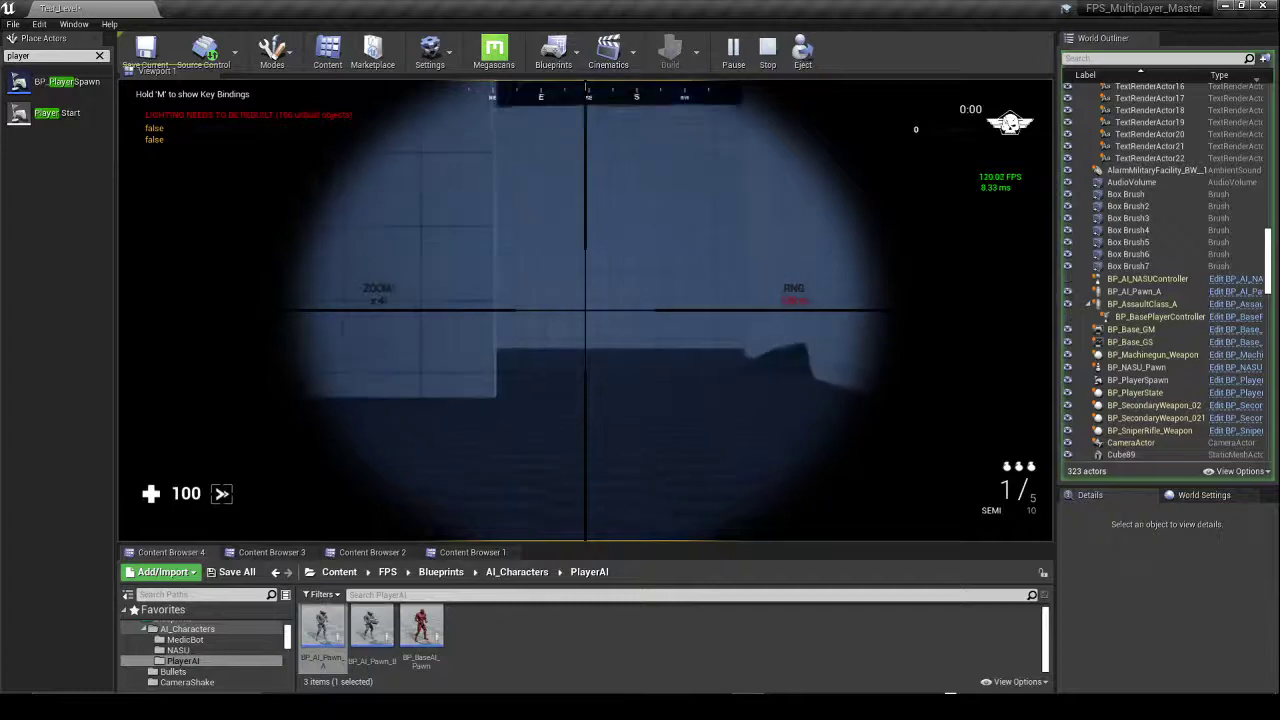
click(585, 310)
right_click(585, 310)
click(585, 310)
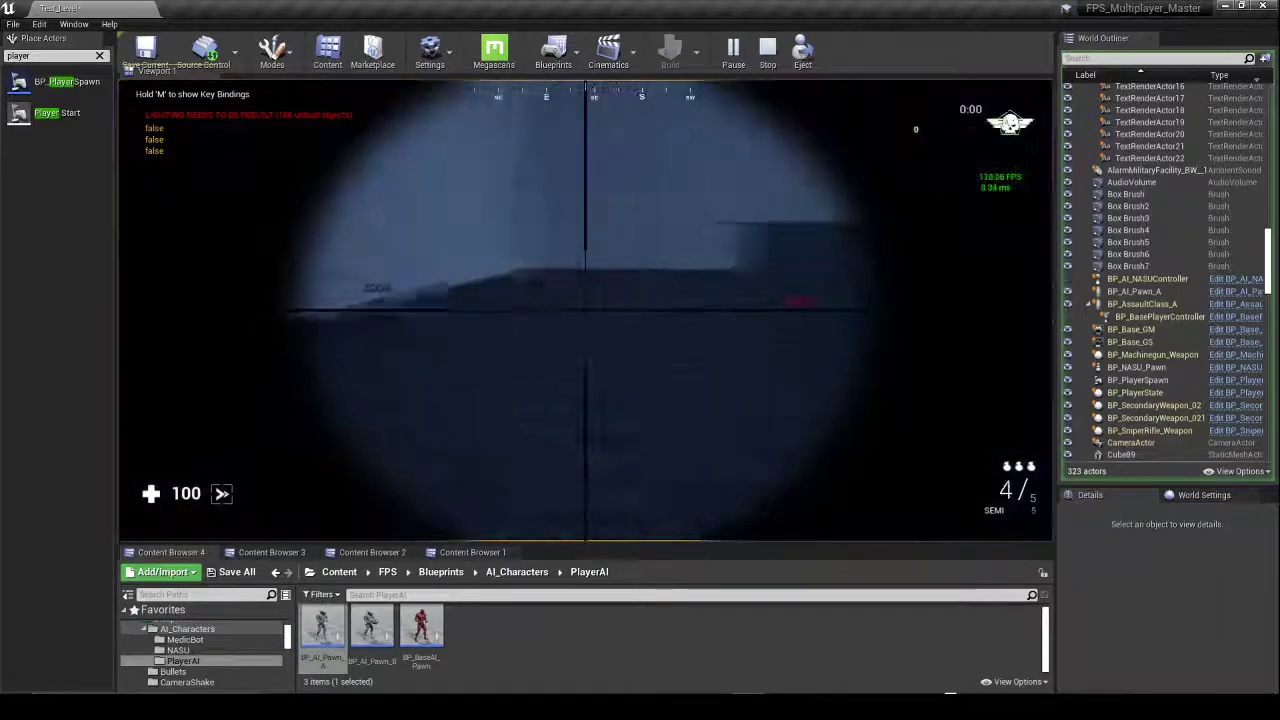
Step: Switch to the YouTube Studio live dashboard and then to OBS to check the running stream
key(alt+Tab)
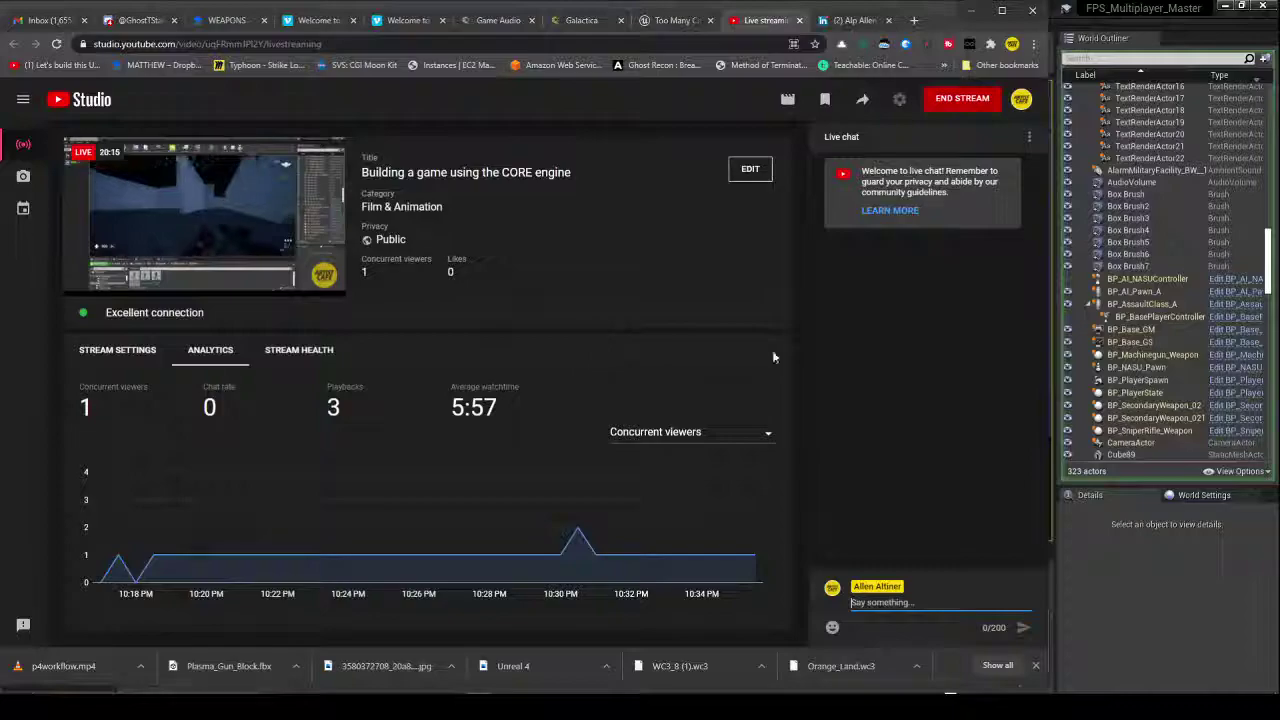
key(alt+Tab)
click(760, 372)
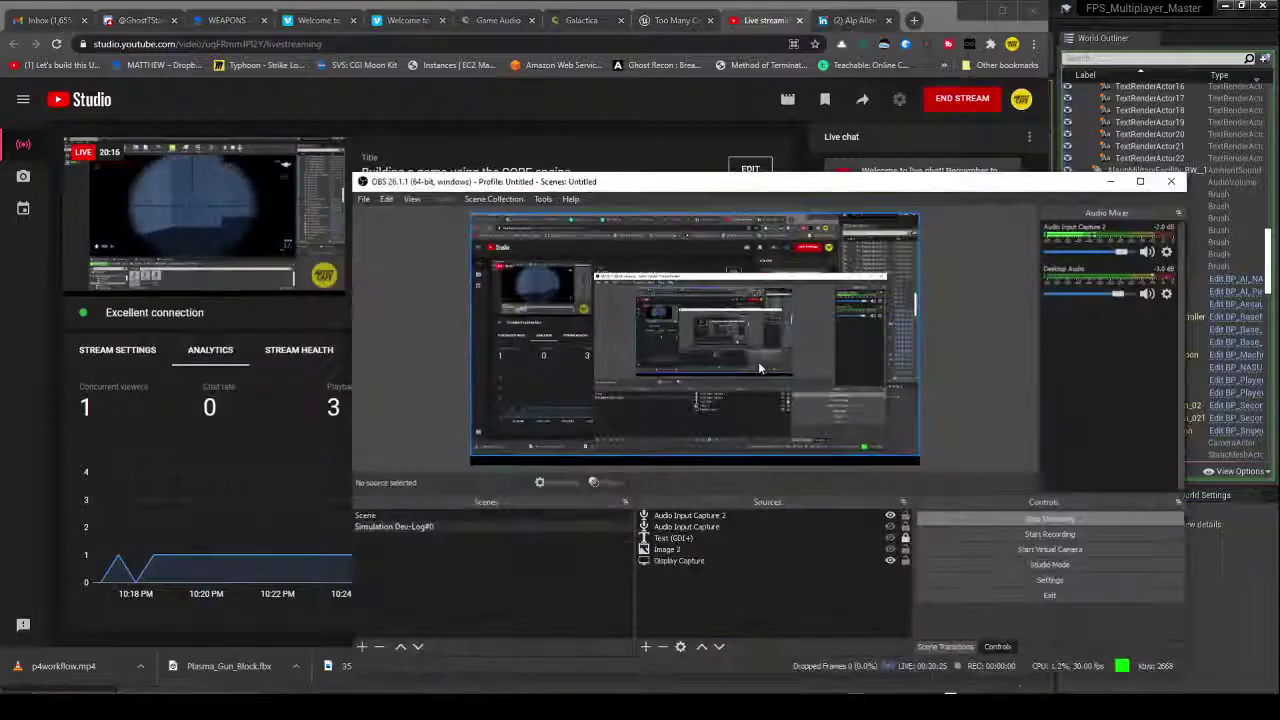